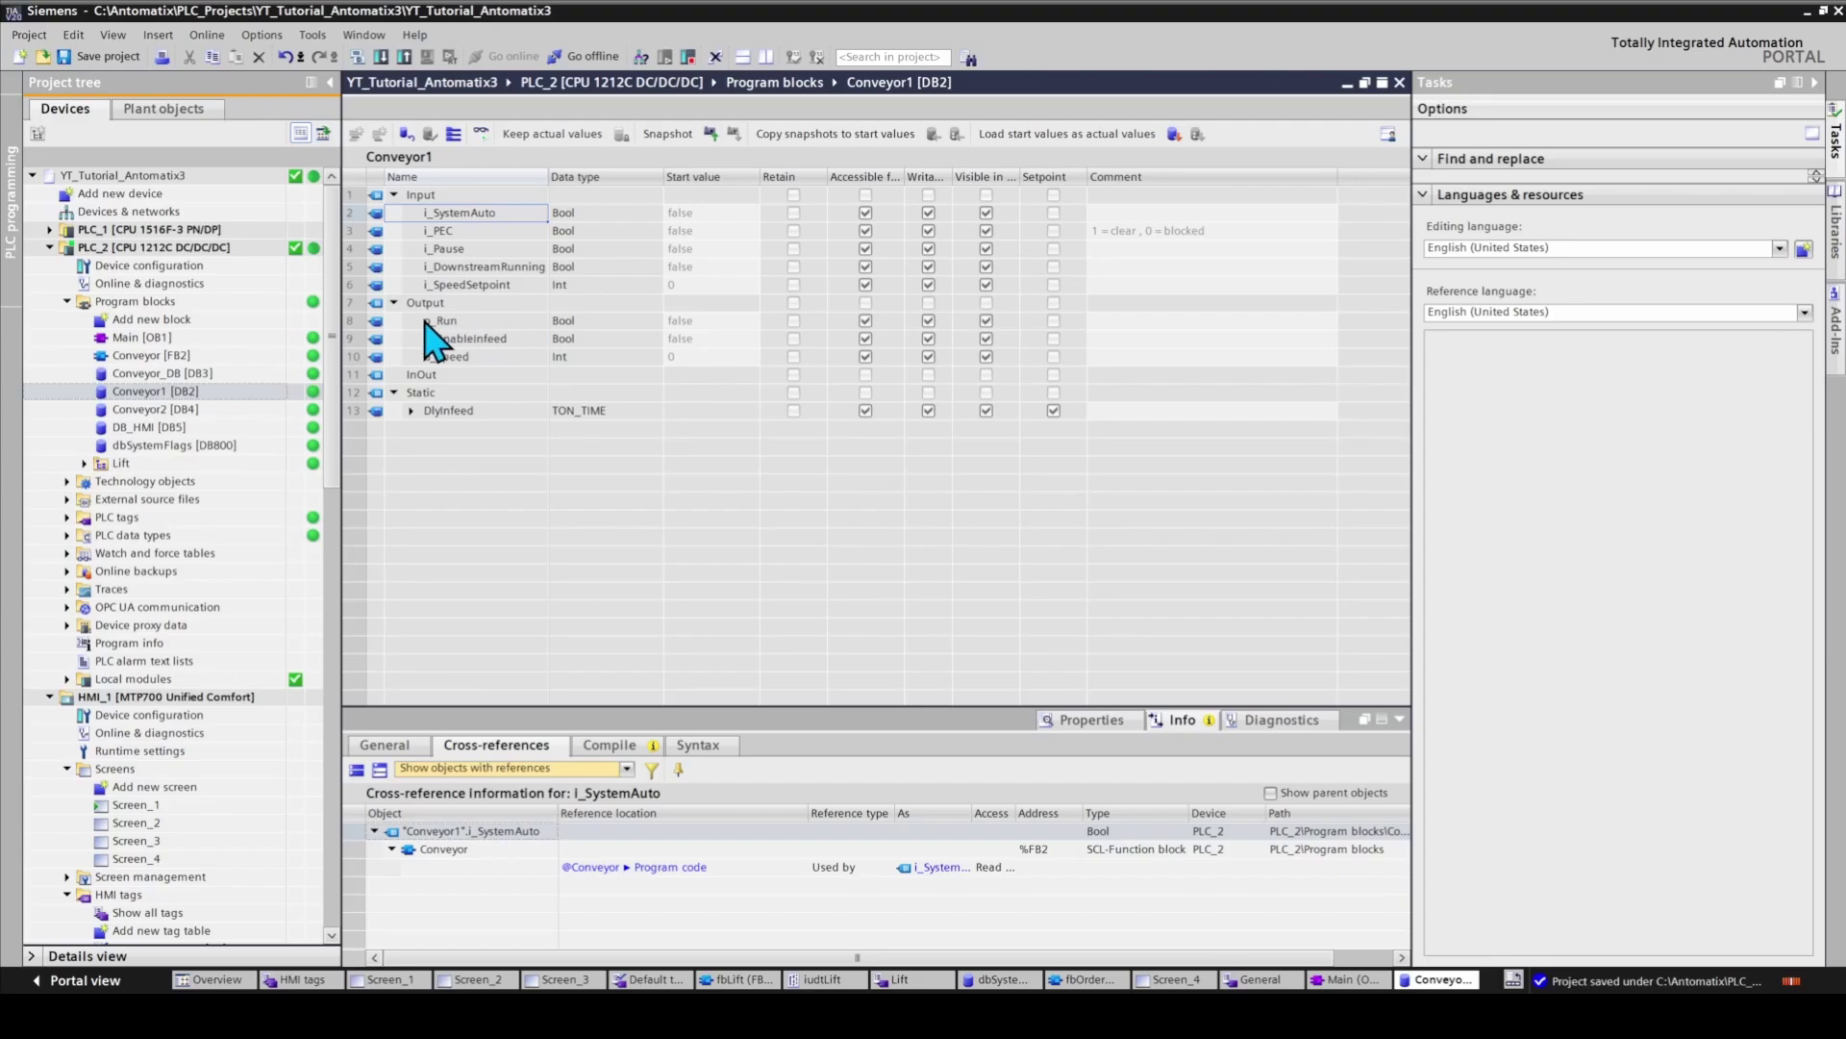
Examine the o_Run and o_Speed outputs in the Conveyor1 data block and their cross-references
left_click(471, 321)
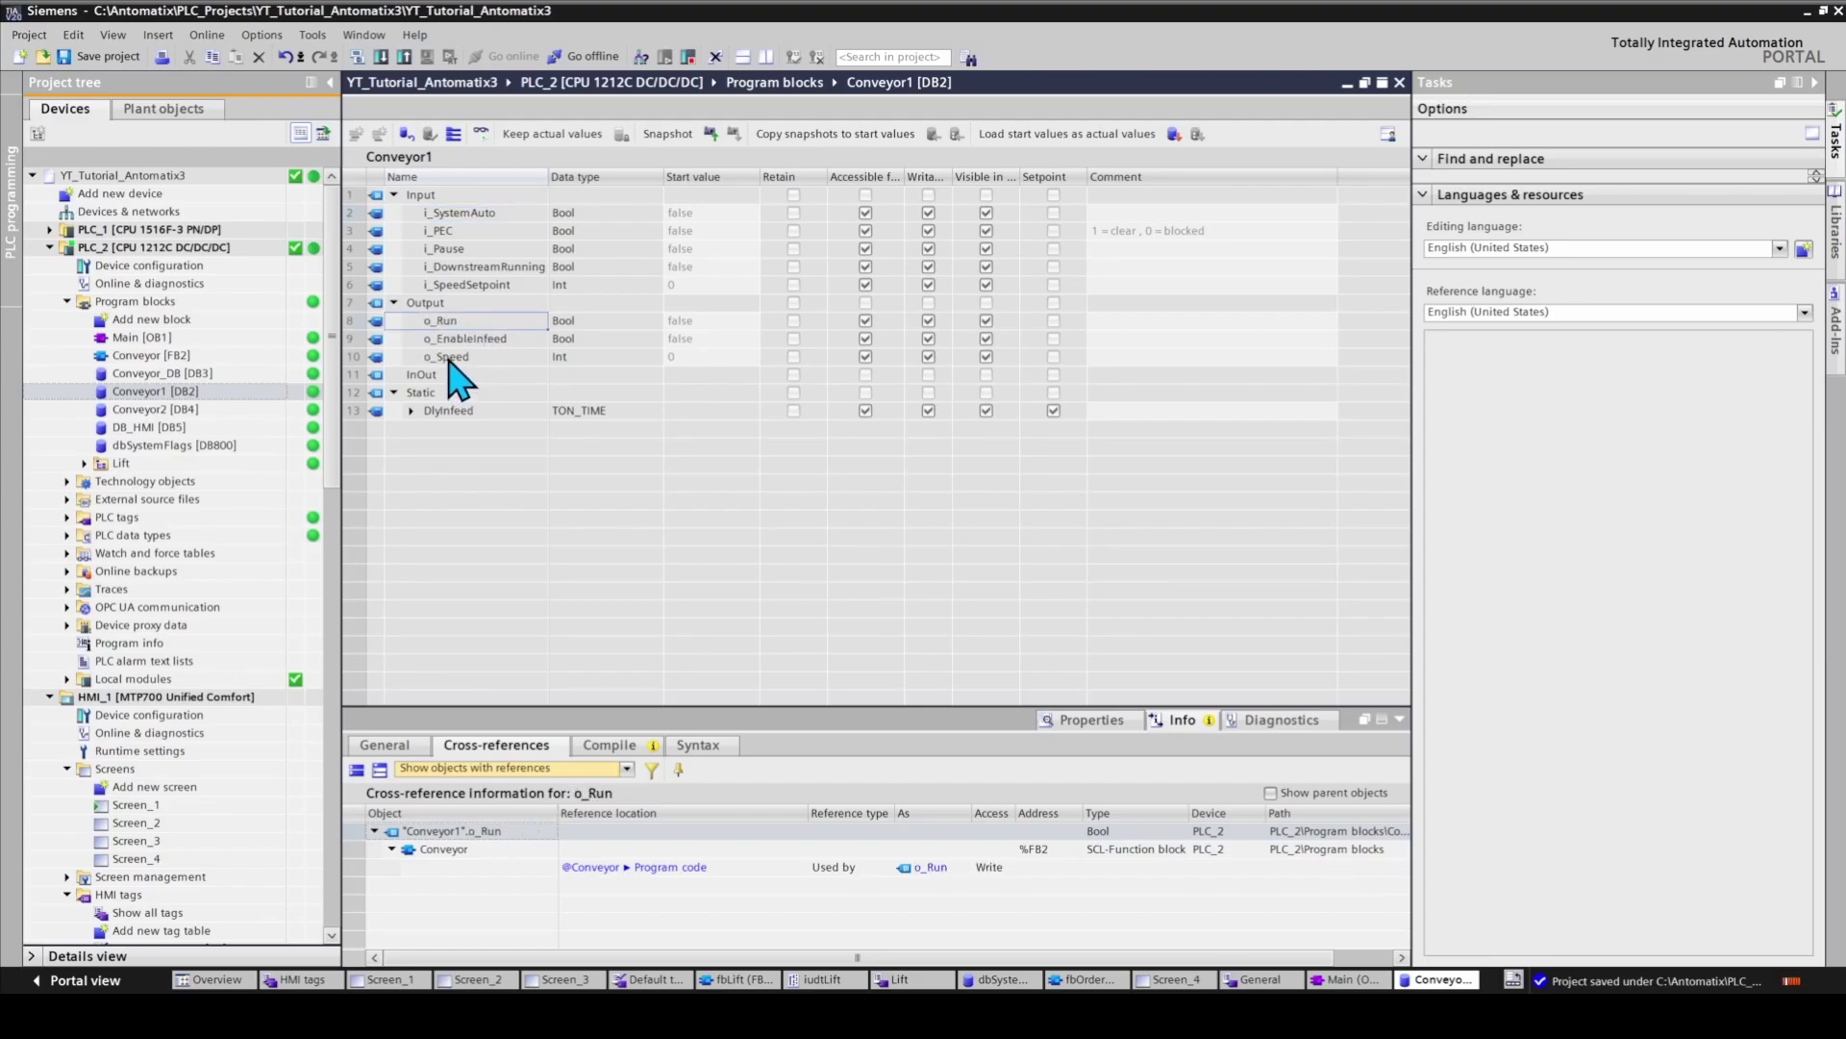
left_click(450, 358)
left_click(452, 325)
left_click(456, 357)
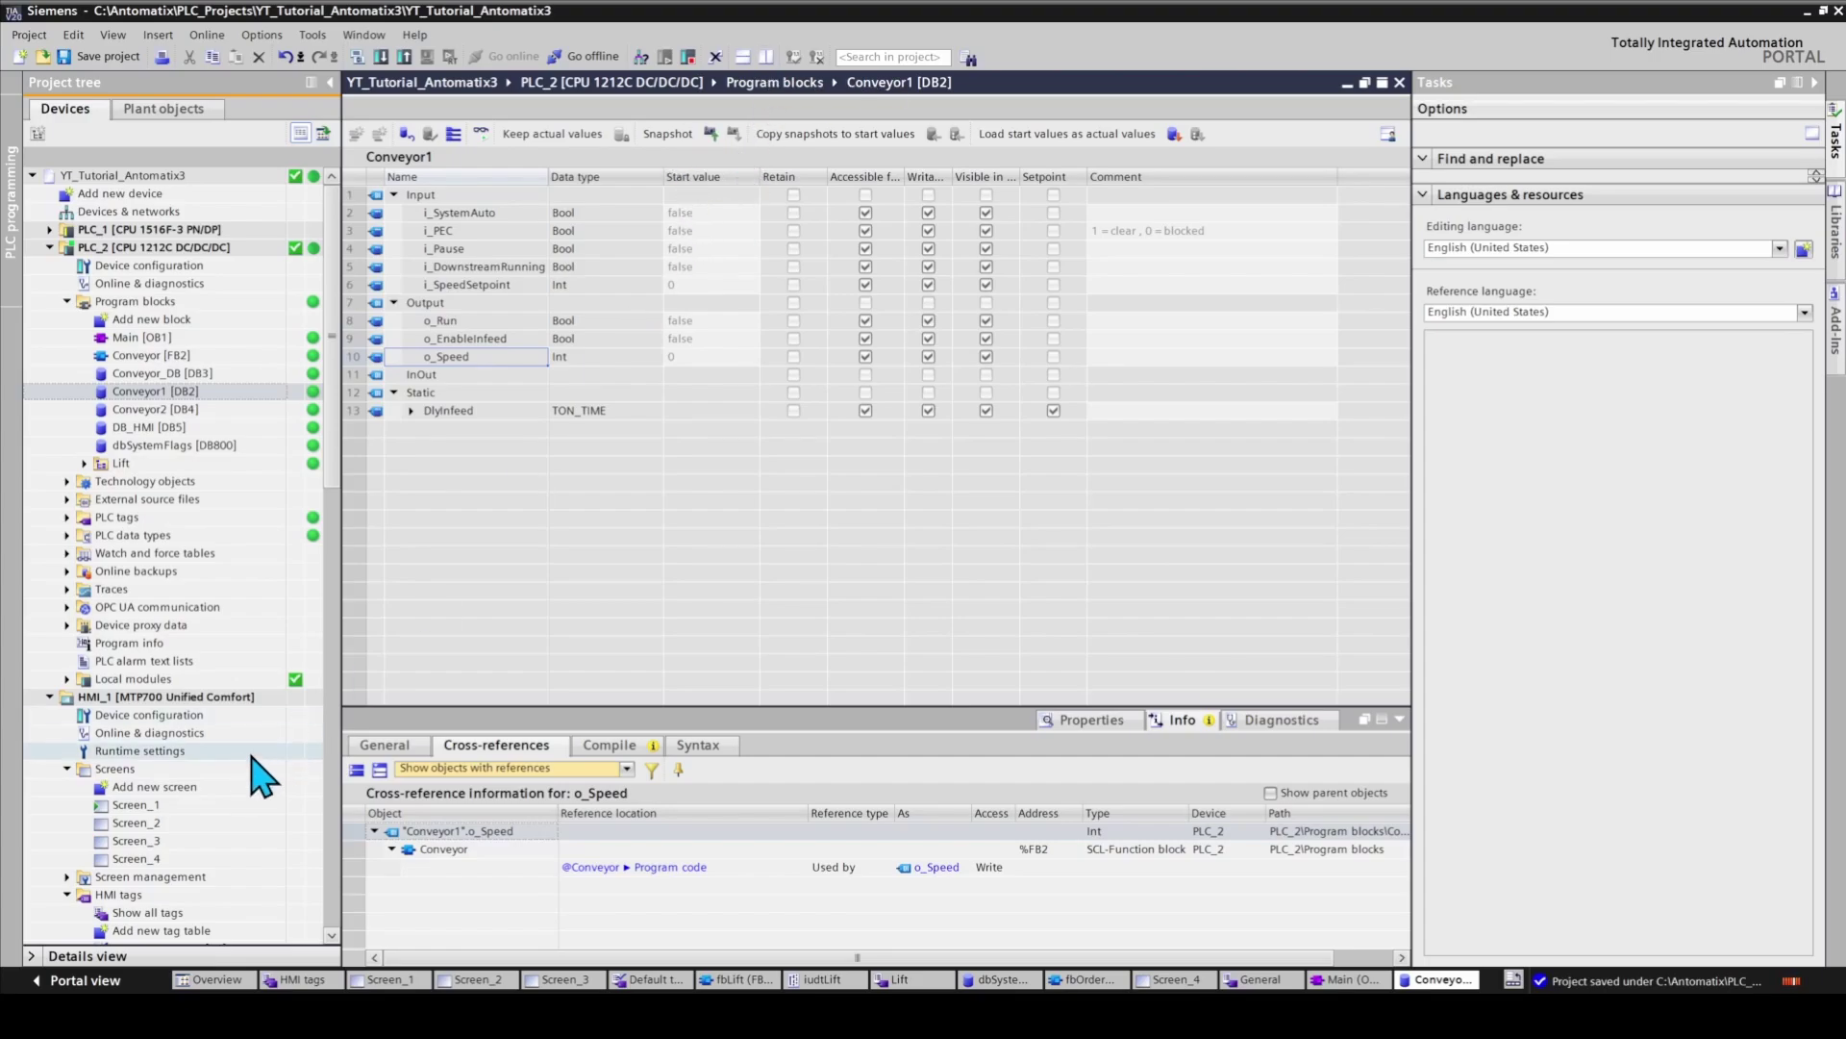
Add a new HMI tag table under HMI_1 and name it DBNameMultiplex
left_click_drag(333, 440, 333, 553)
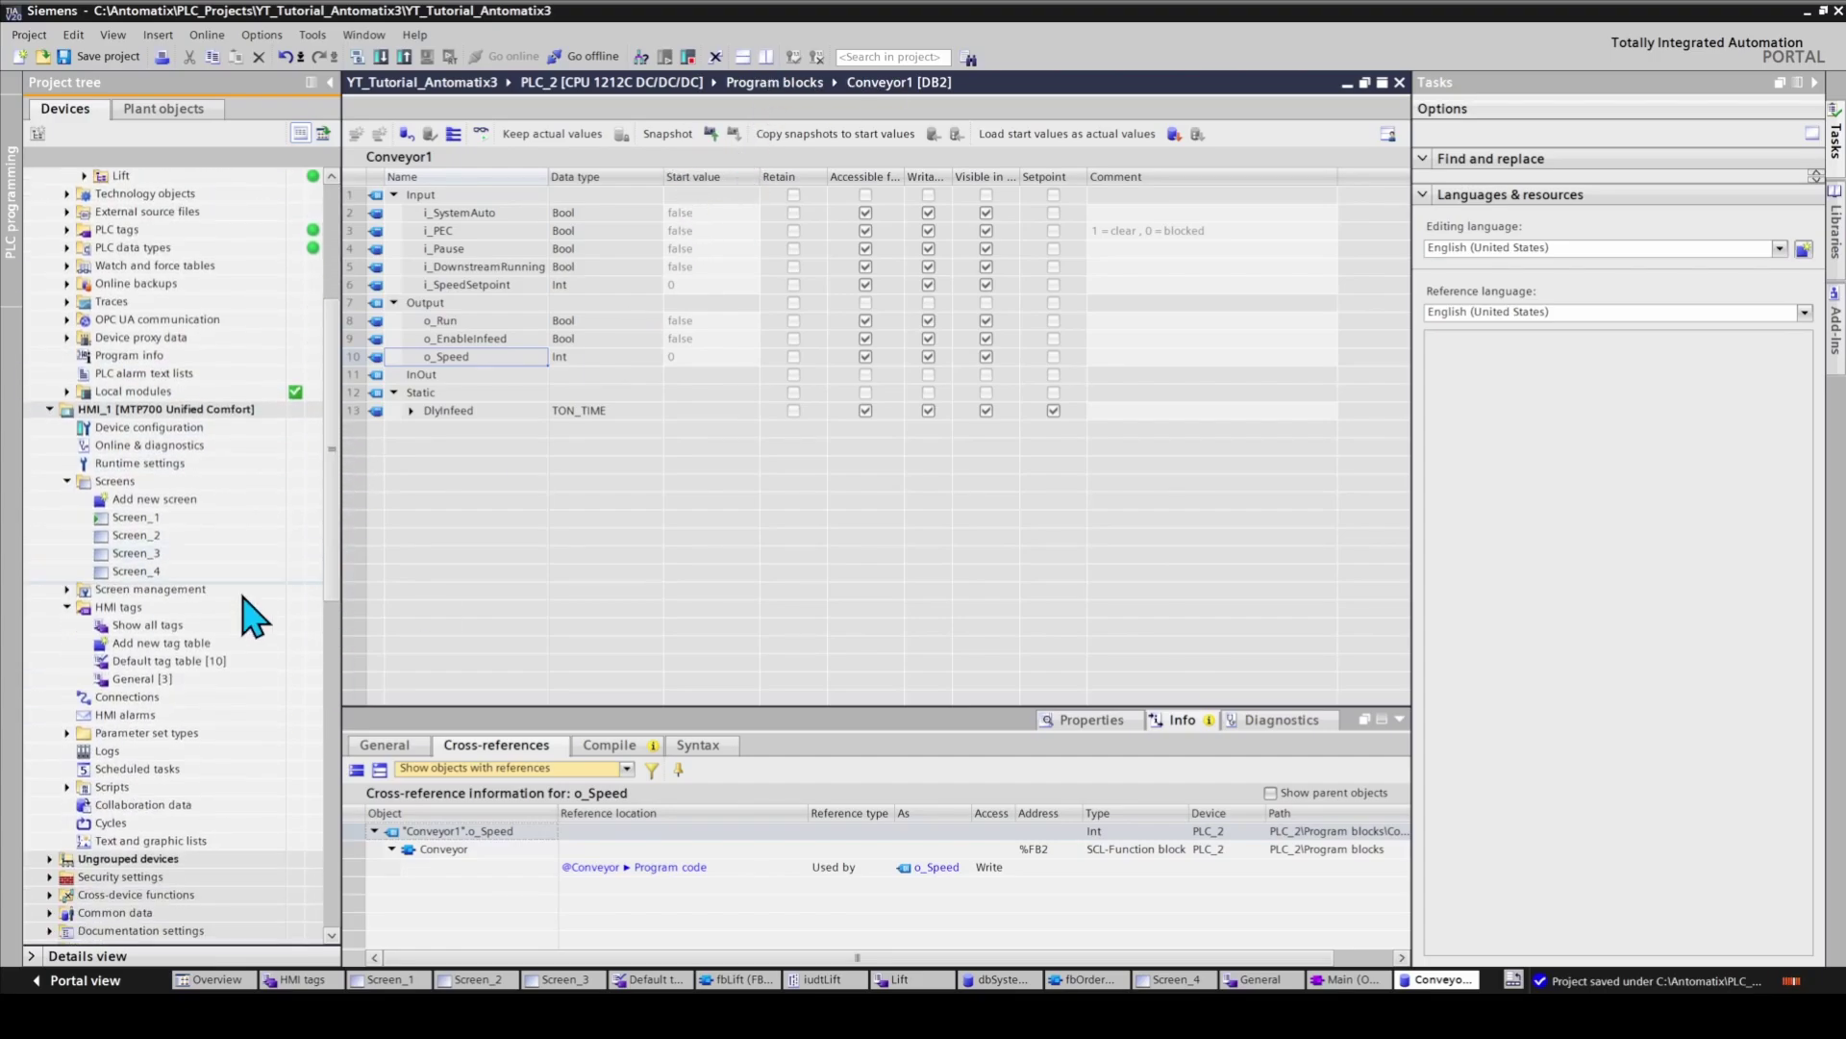
double_click(188, 644)
left_click(150, 696)
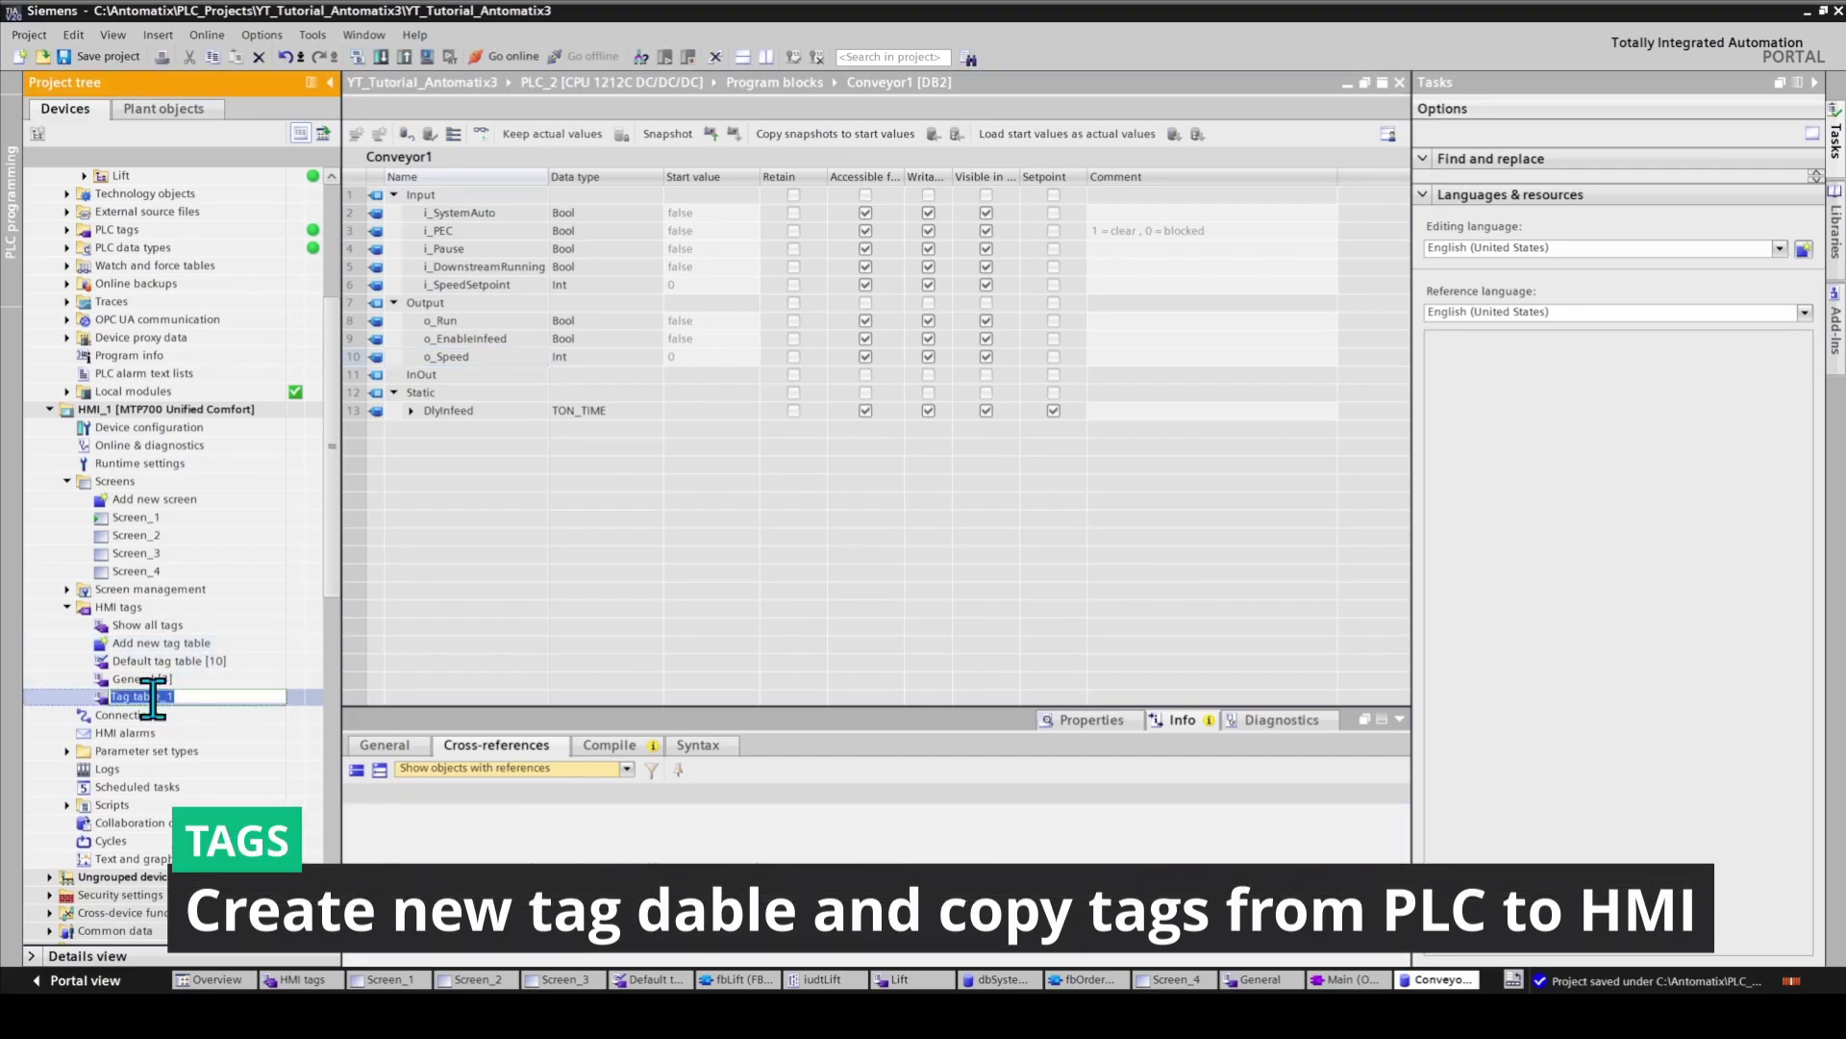
type("DBNameMultiplex")
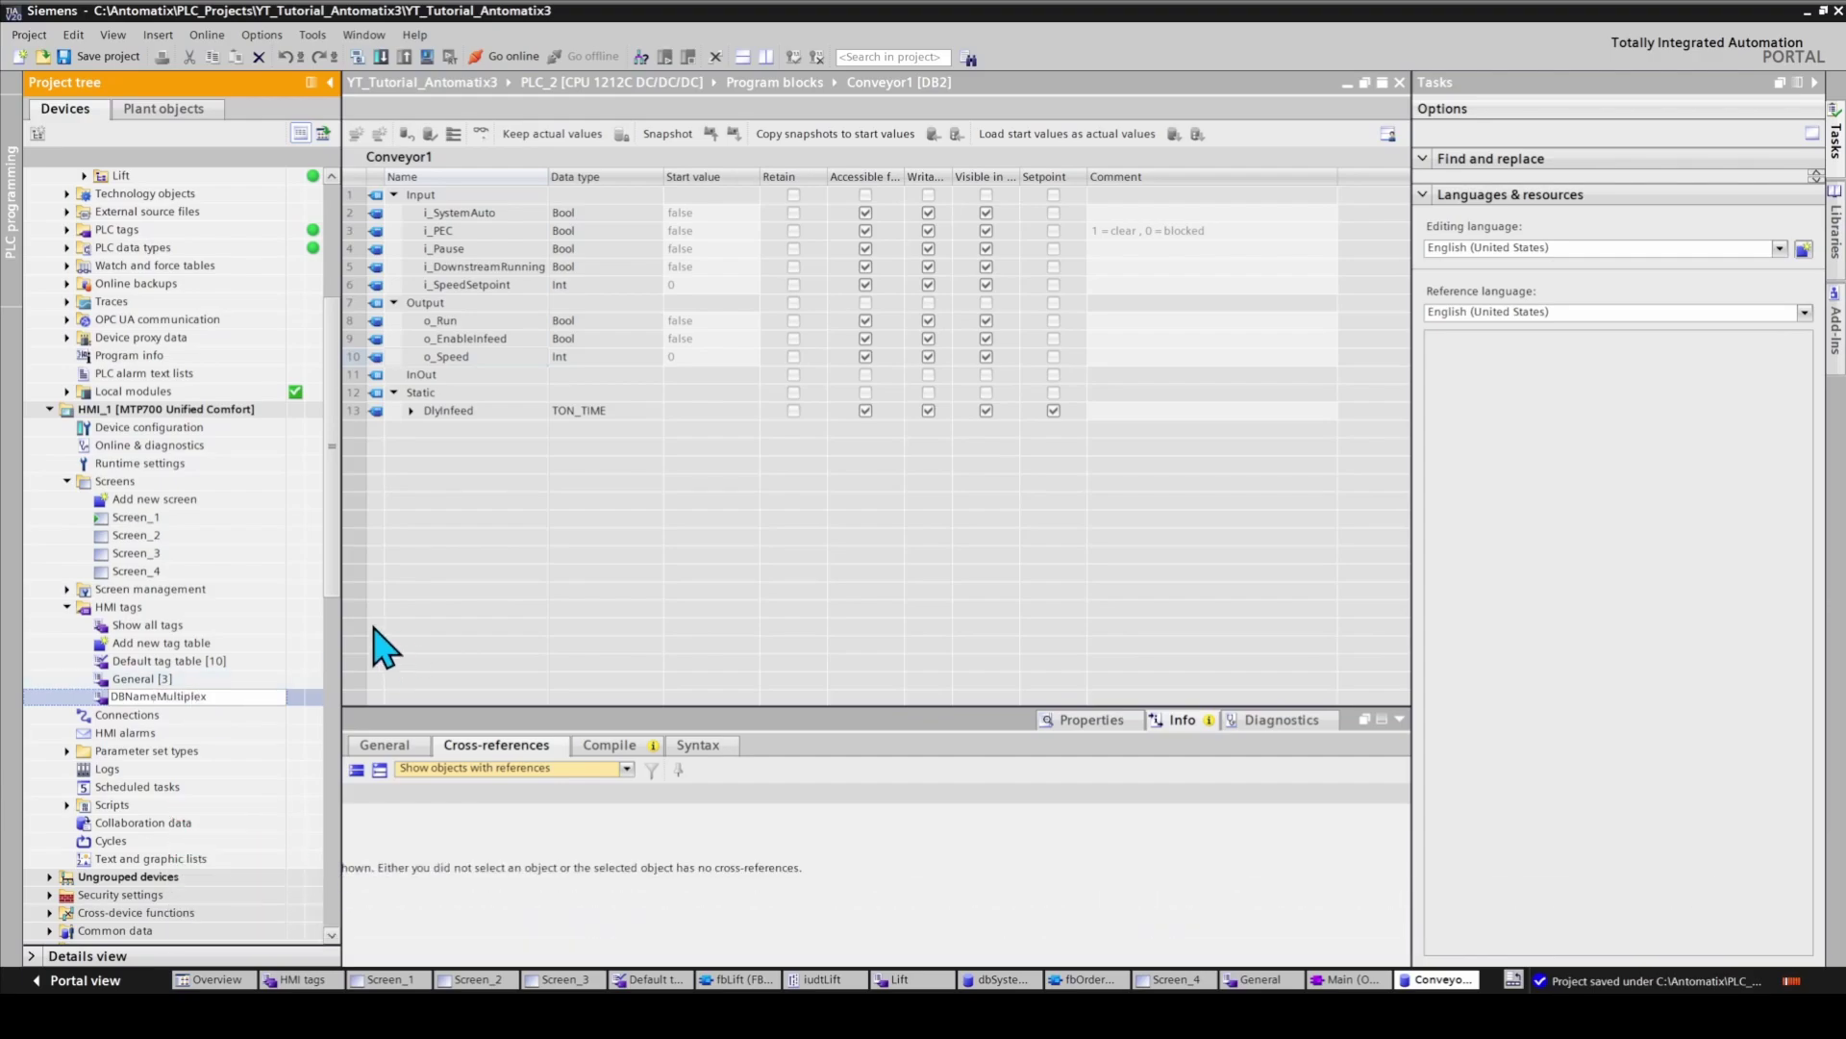
key("Return")
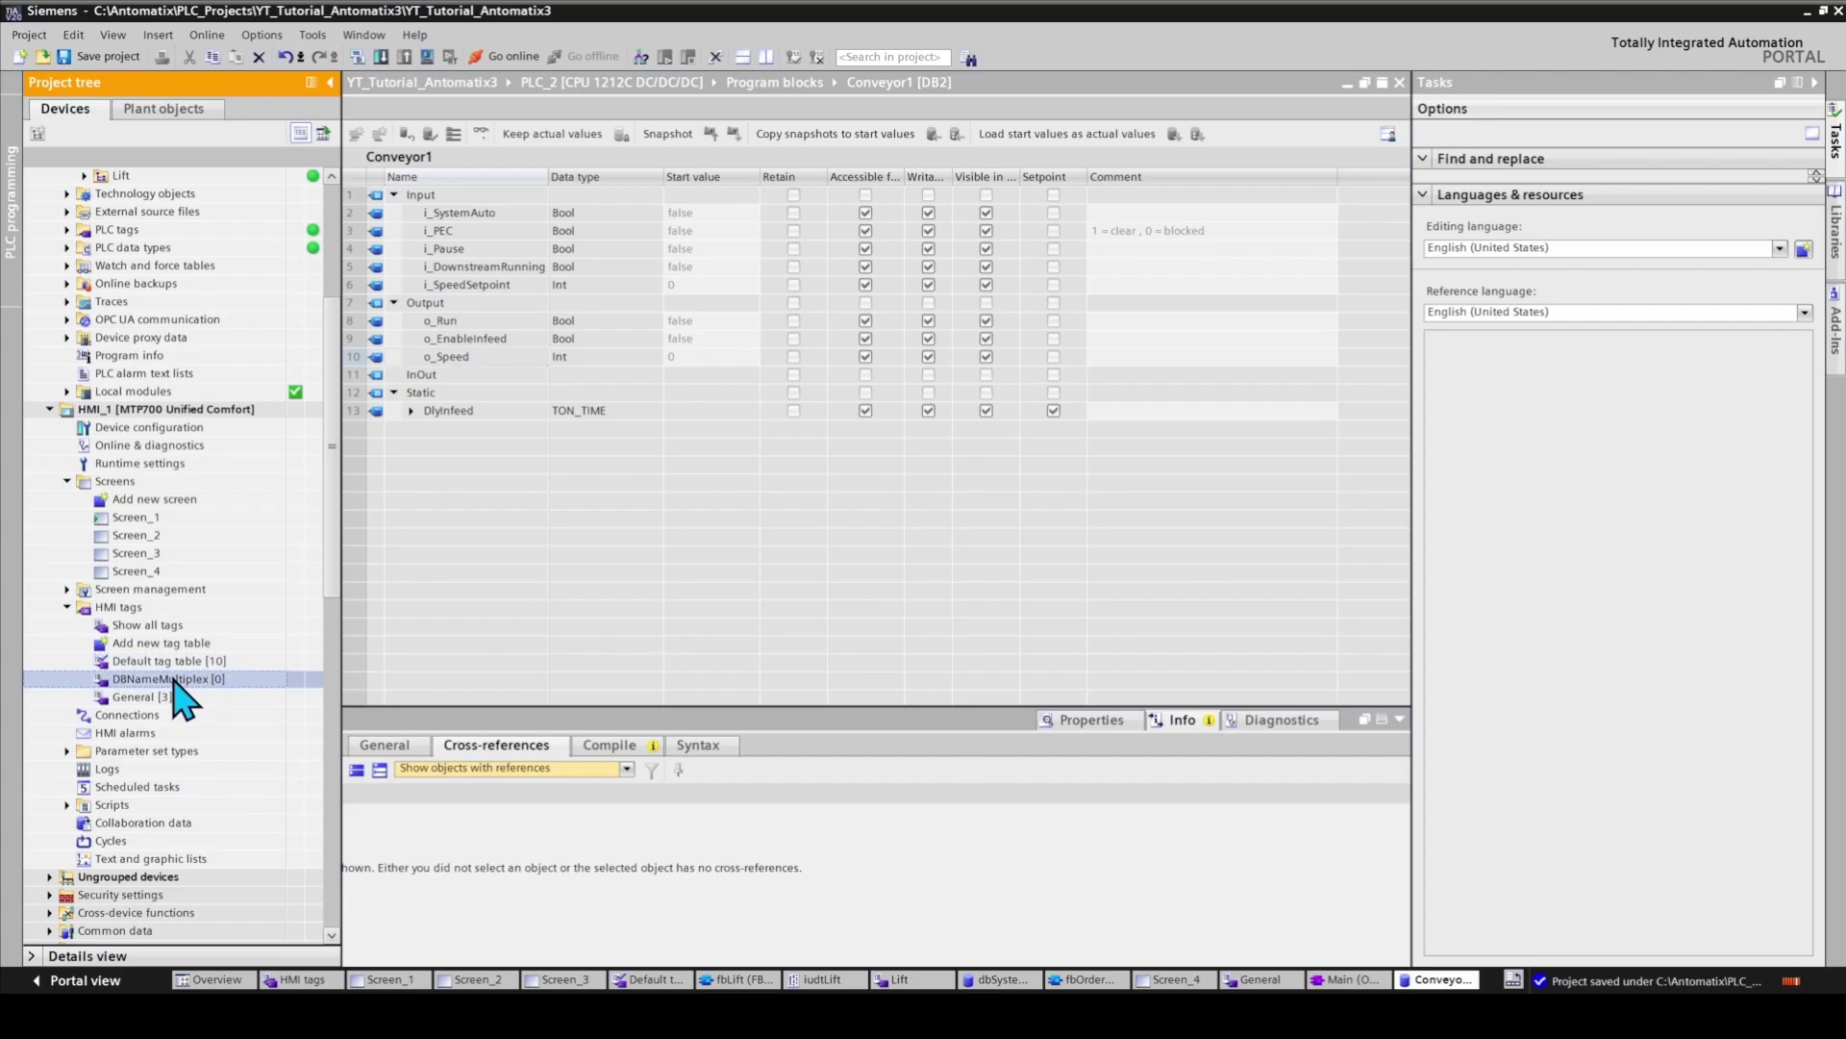
Open the DBNameMultiplex table beside the Conveyor1 data block and copy the o_Run and o_Speed outputs into it as HMI tags
double_click(183, 678)
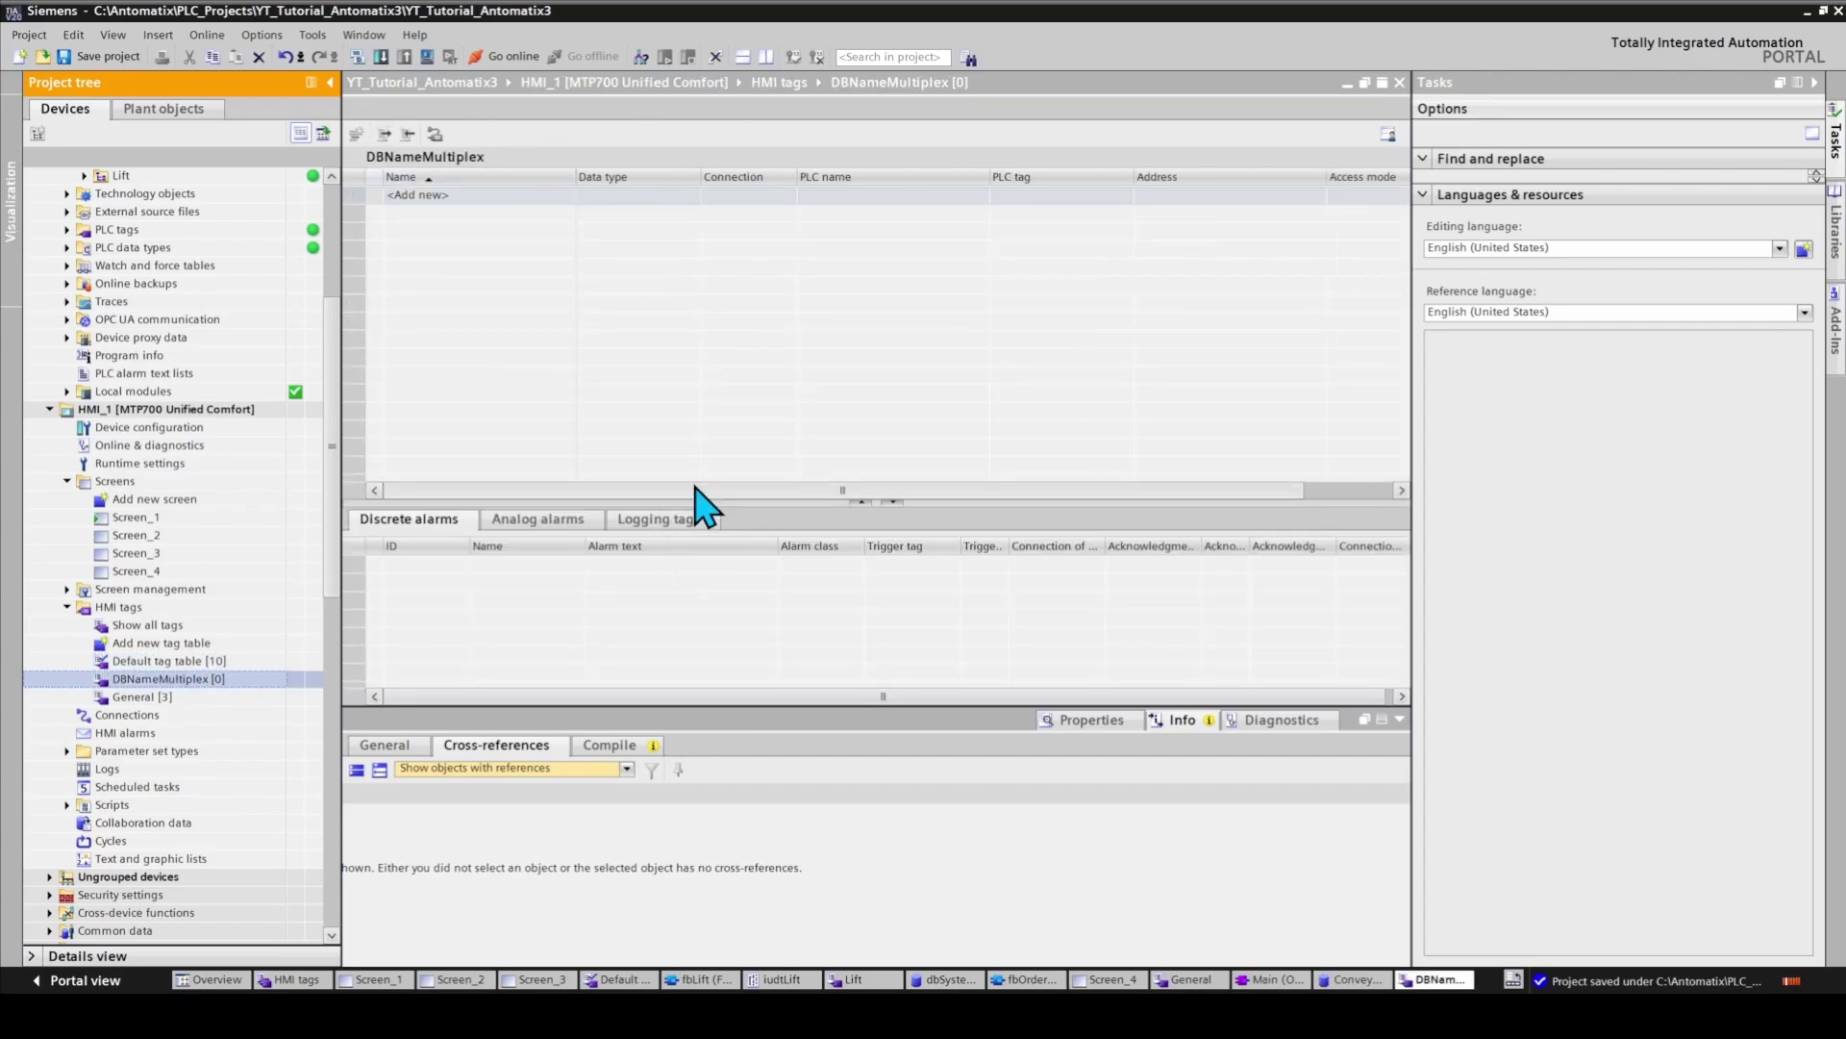
left_click(766, 56)
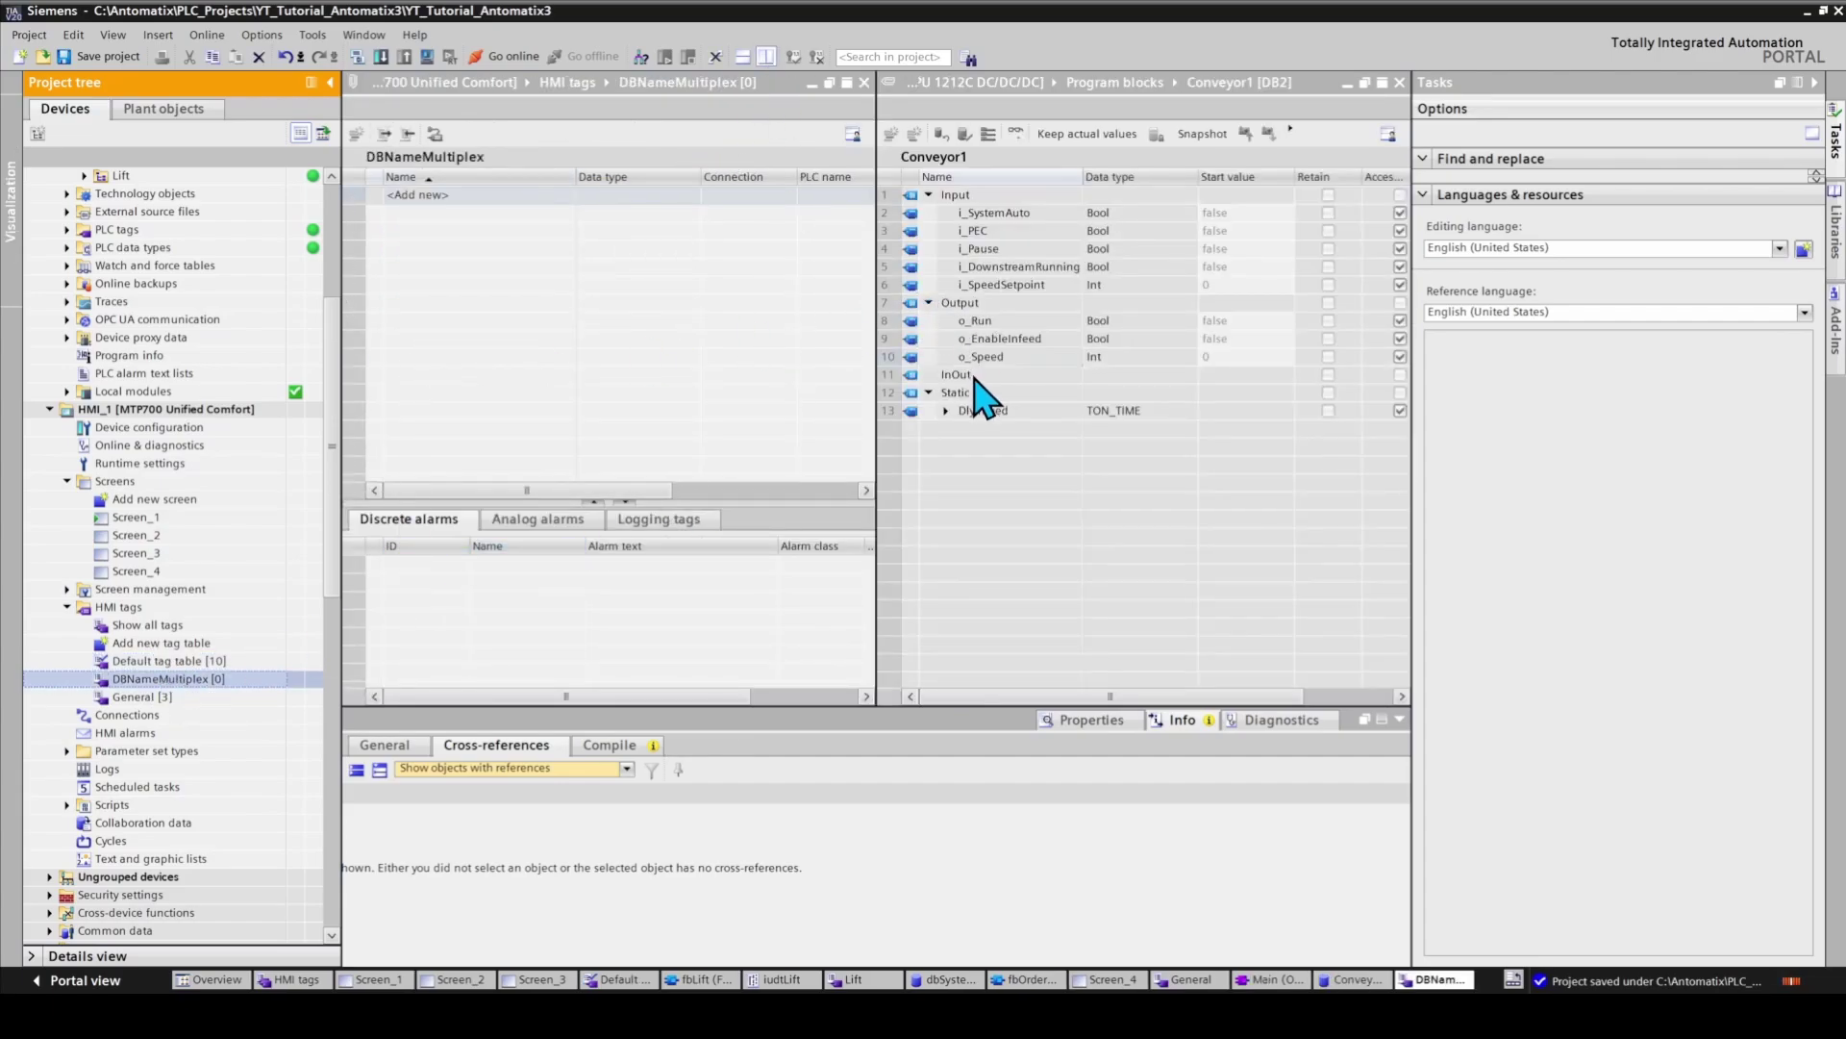
left_click_drag(918, 322, 498, 252)
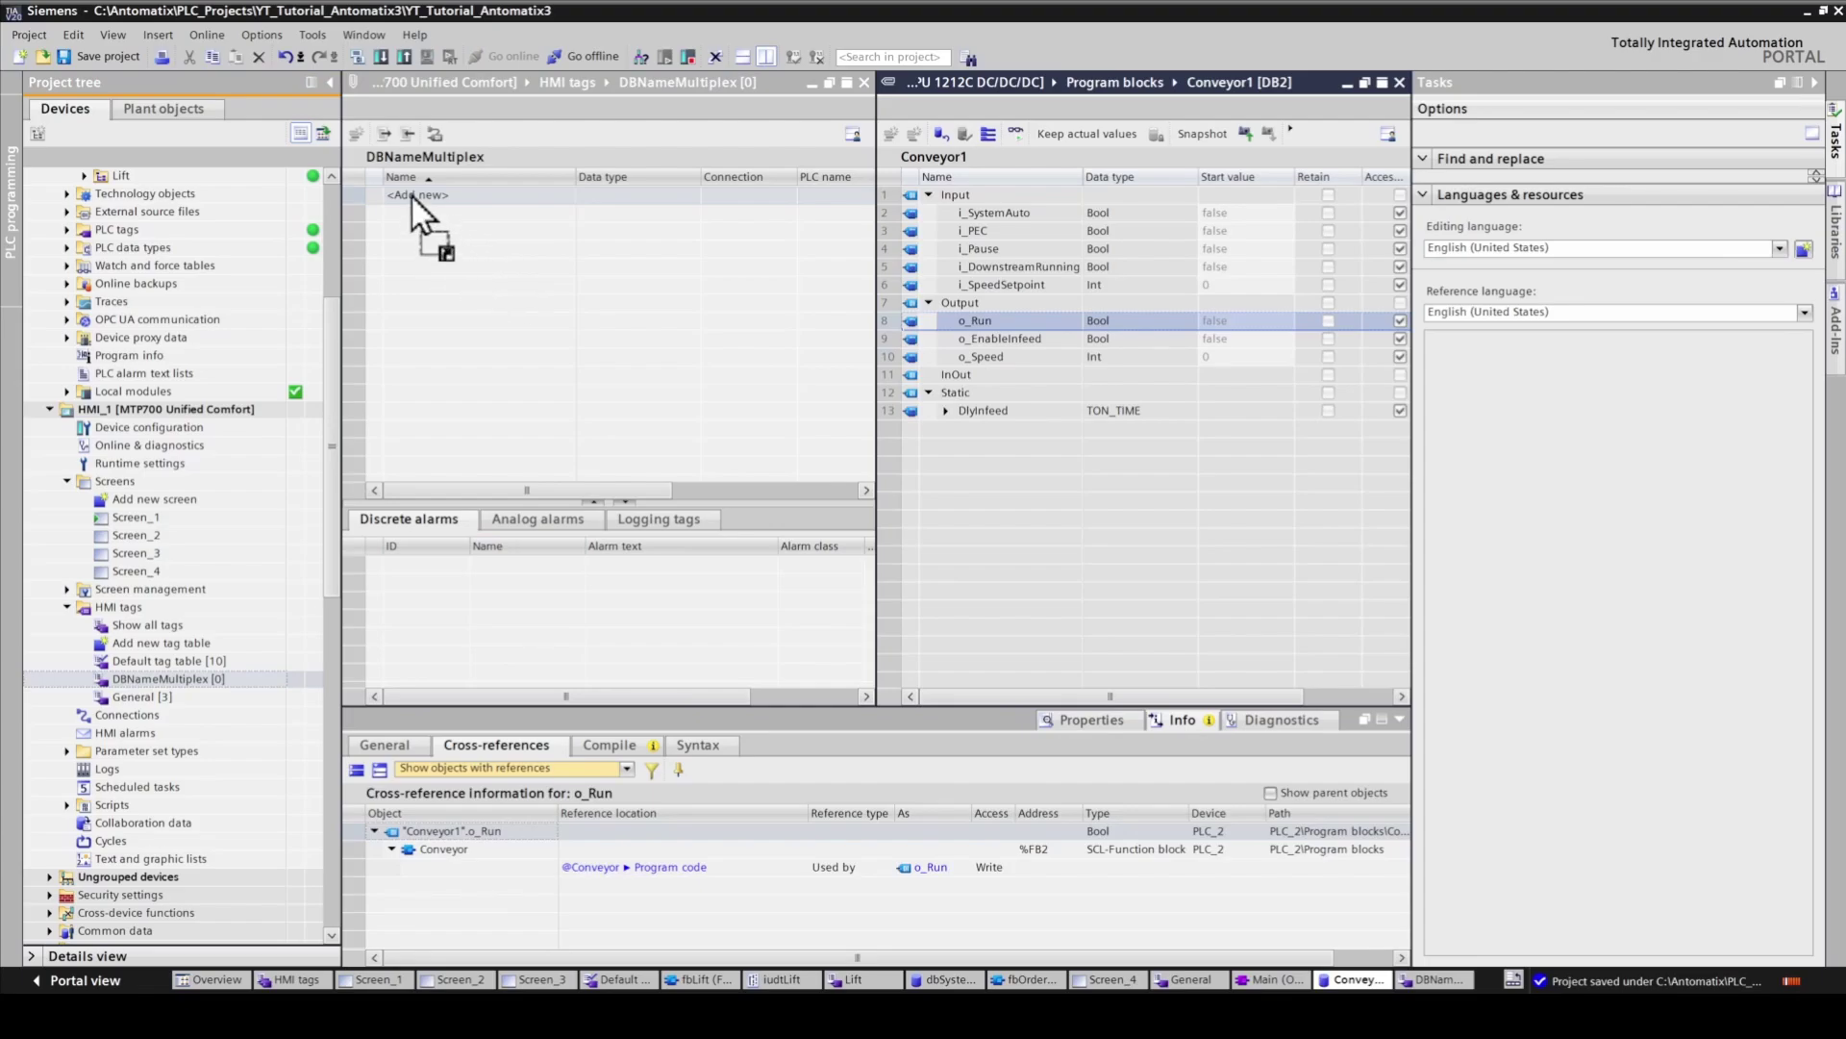
left_click_drag(411, 197, 412, 196)
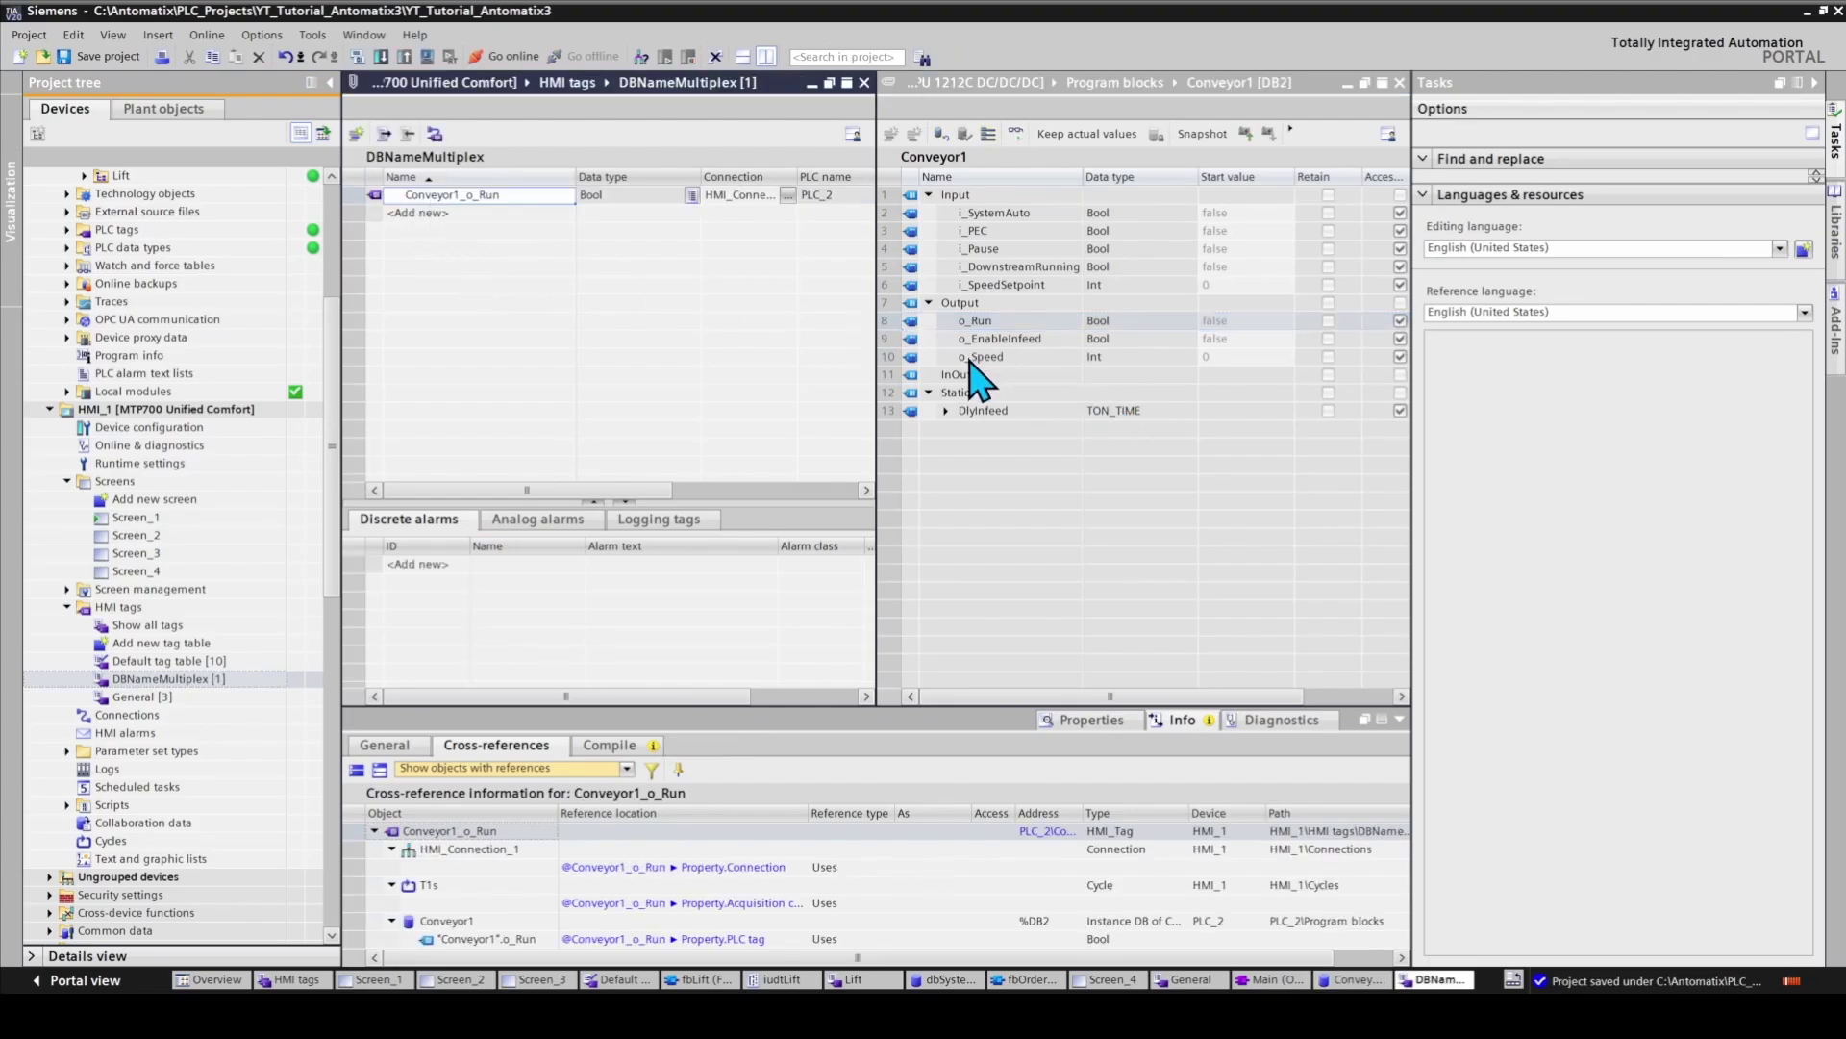
left_click_drag(971, 361, 410, 214)
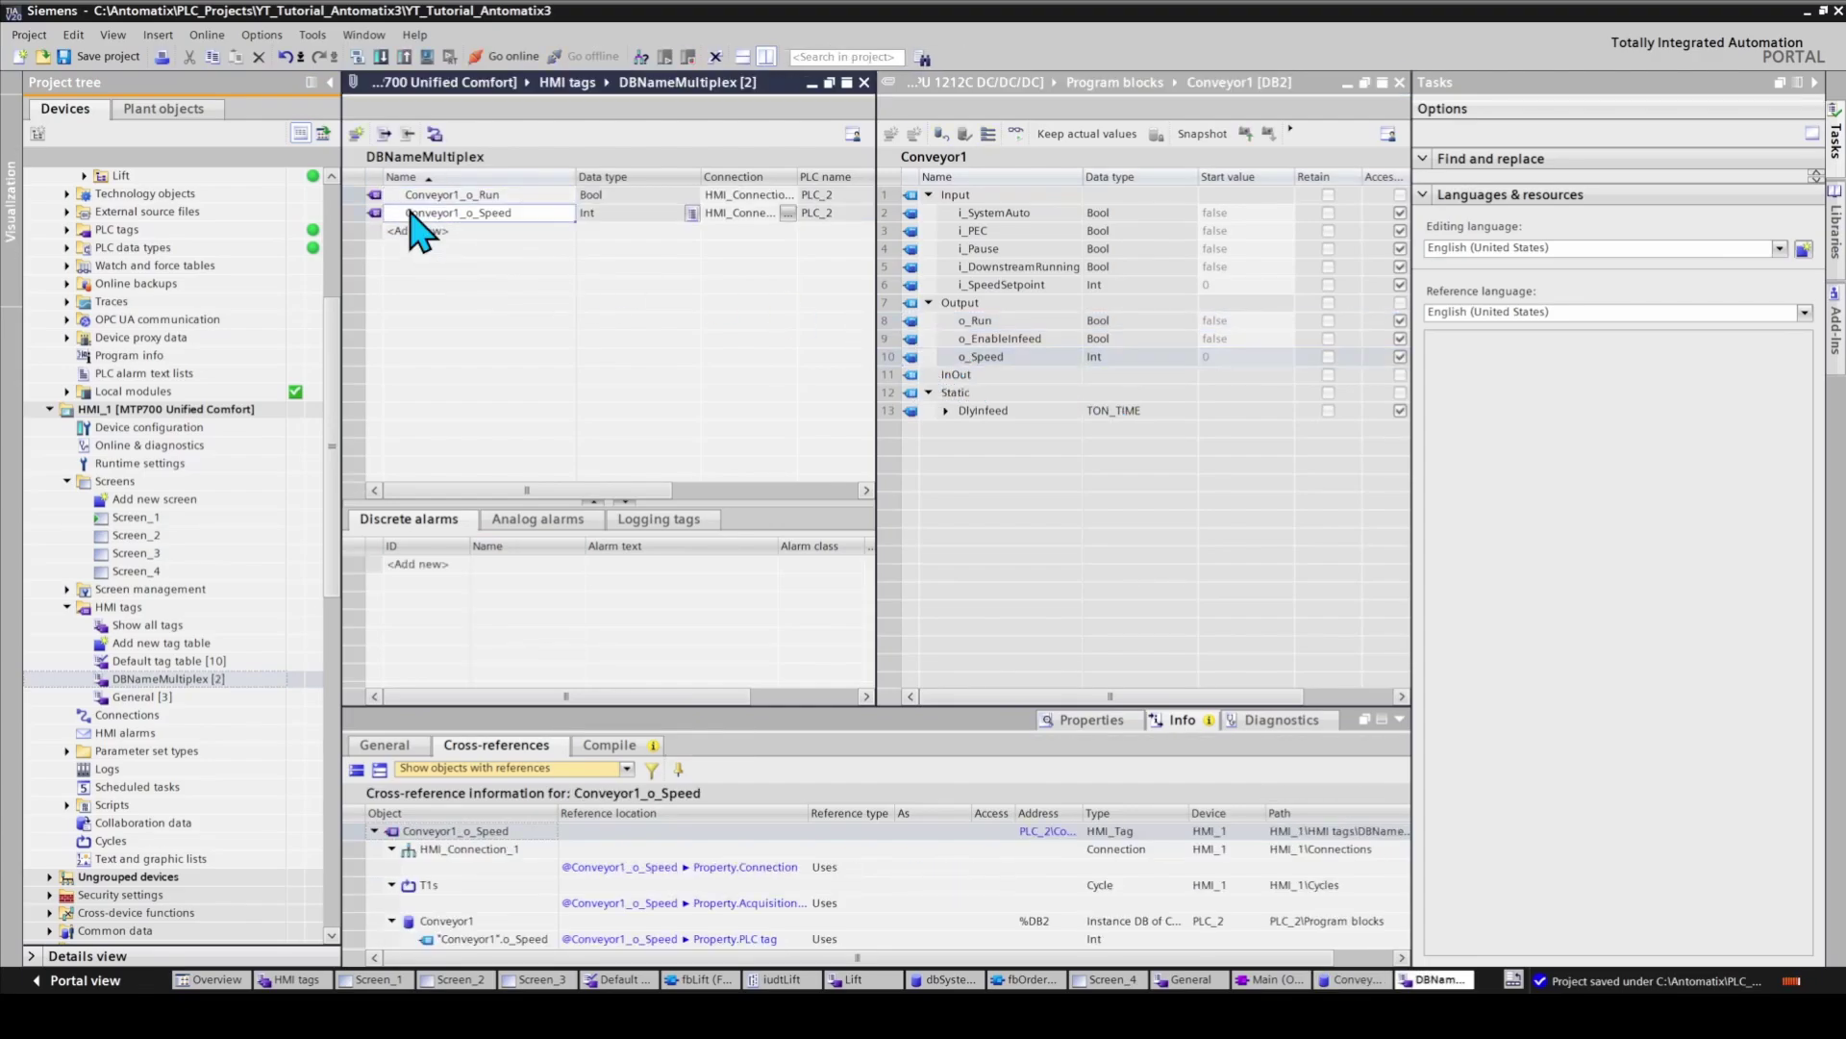
left_click(768, 58)
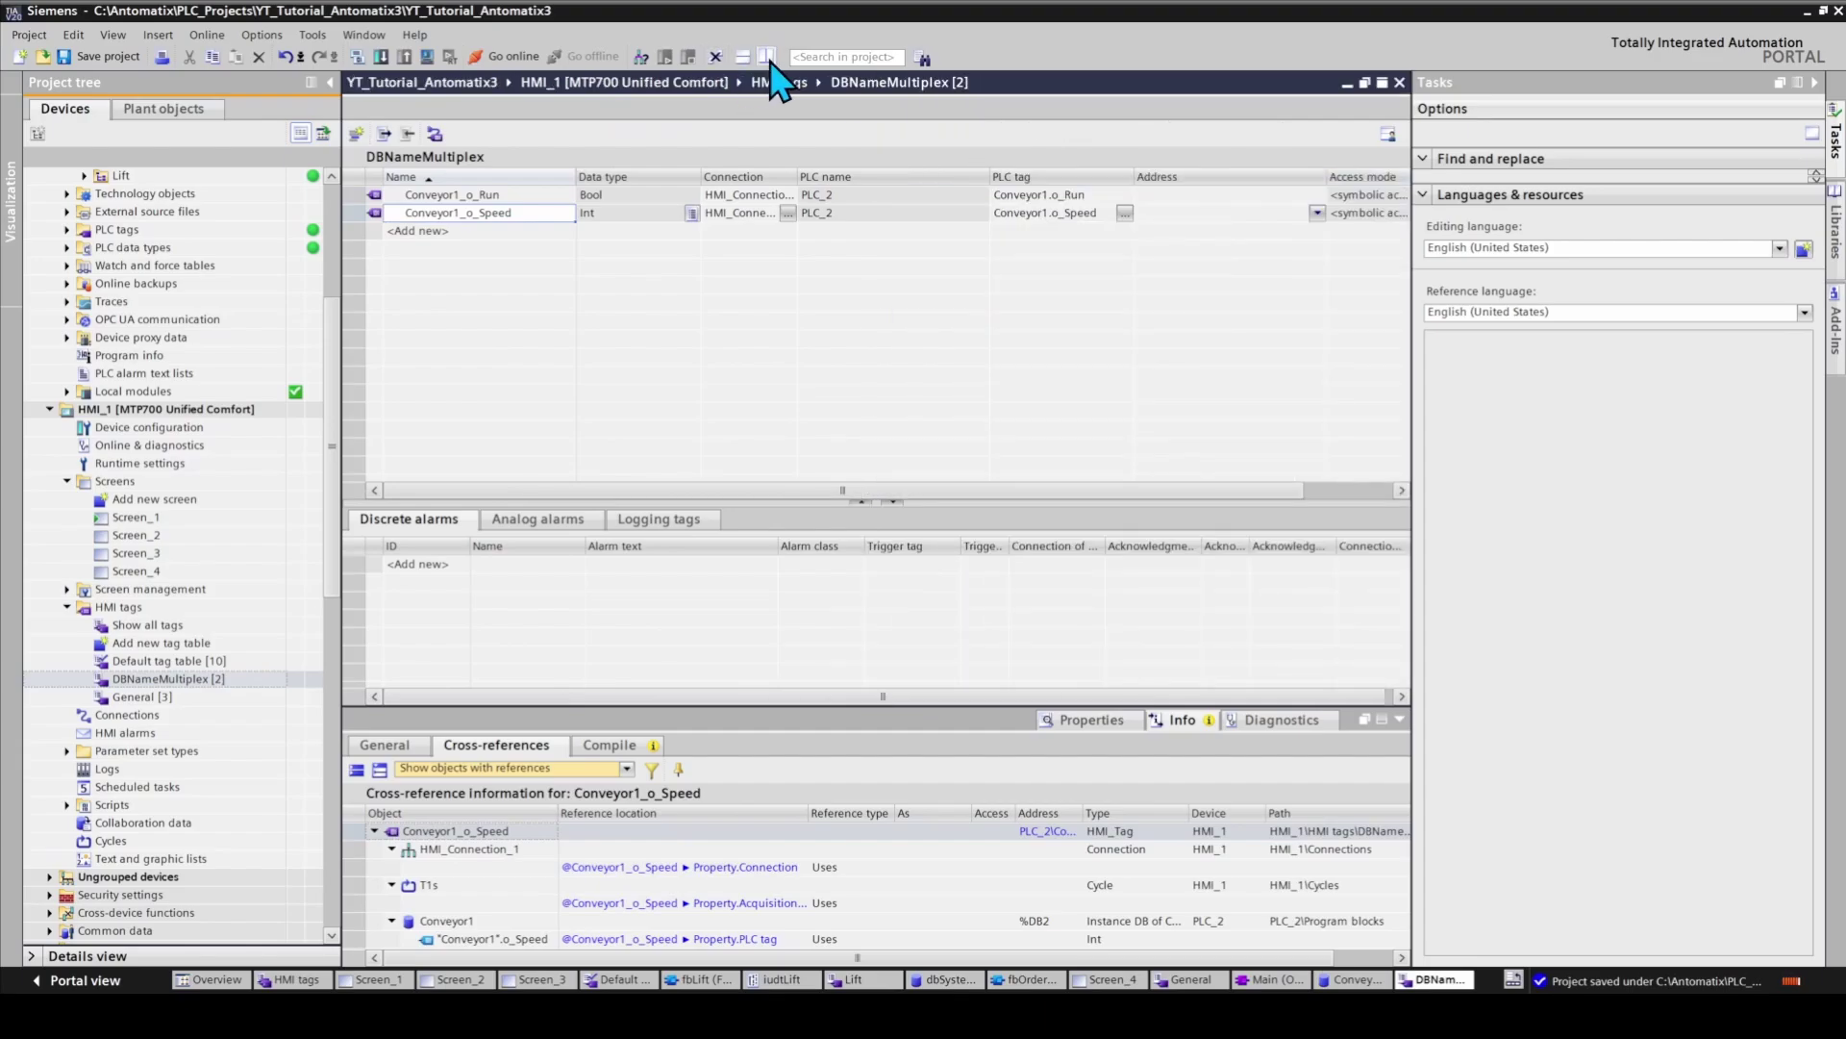
Enable DB Name Multiplexing in the properties of both the Conveyor1_o_Run and Conveyor1_o_Speed tags
left_click(892, 501)
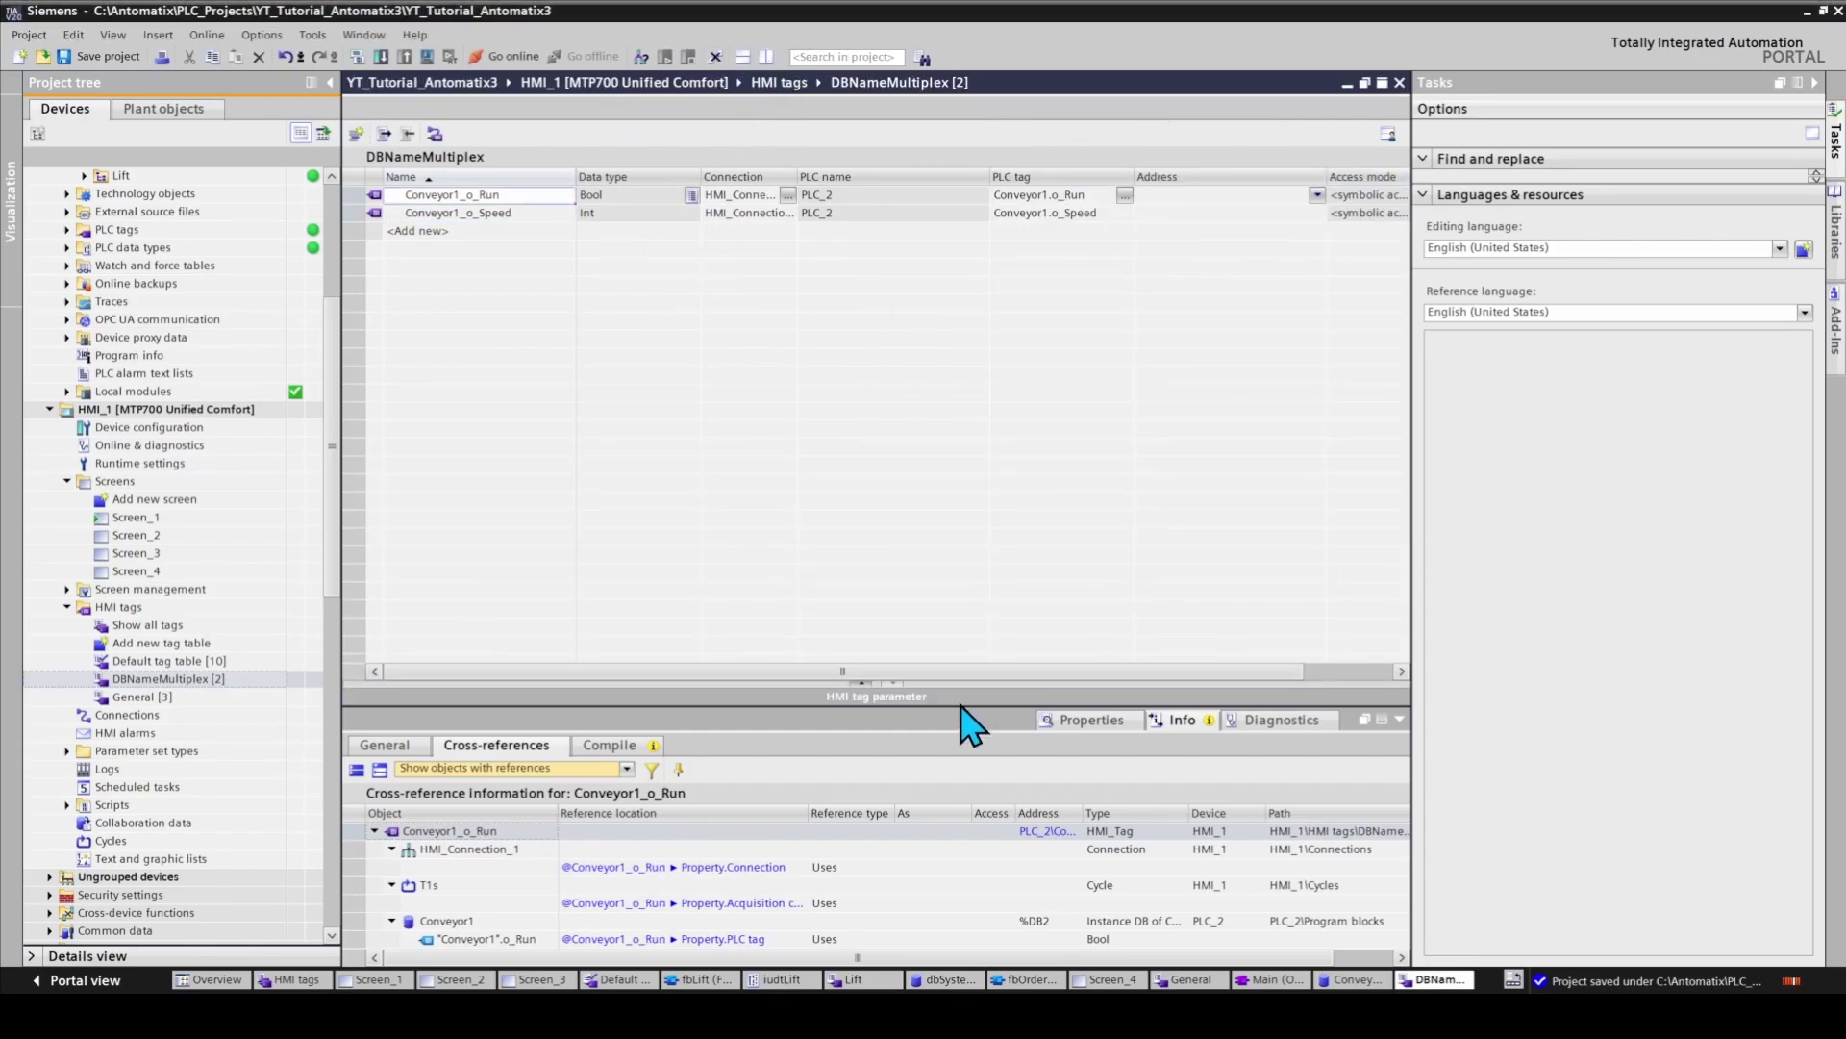
left_click_drag(960, 705, 952, 572)
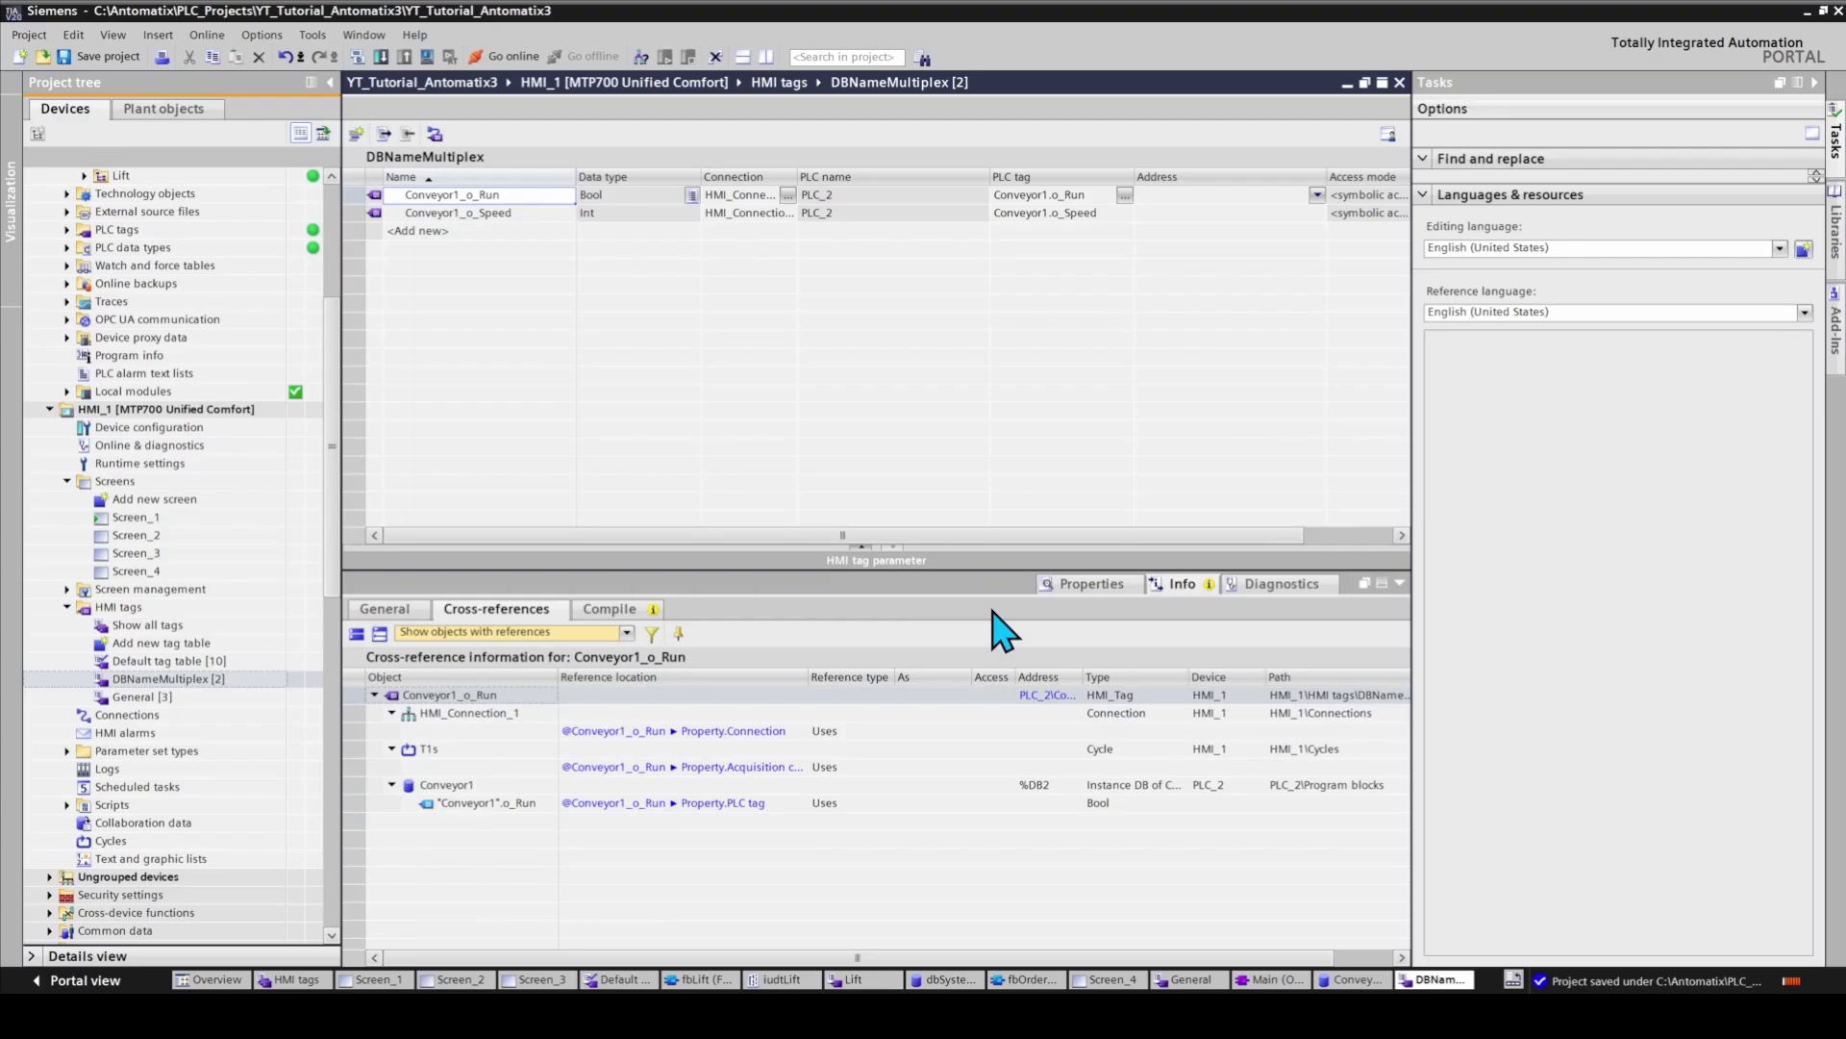
left_click(1070, 588)
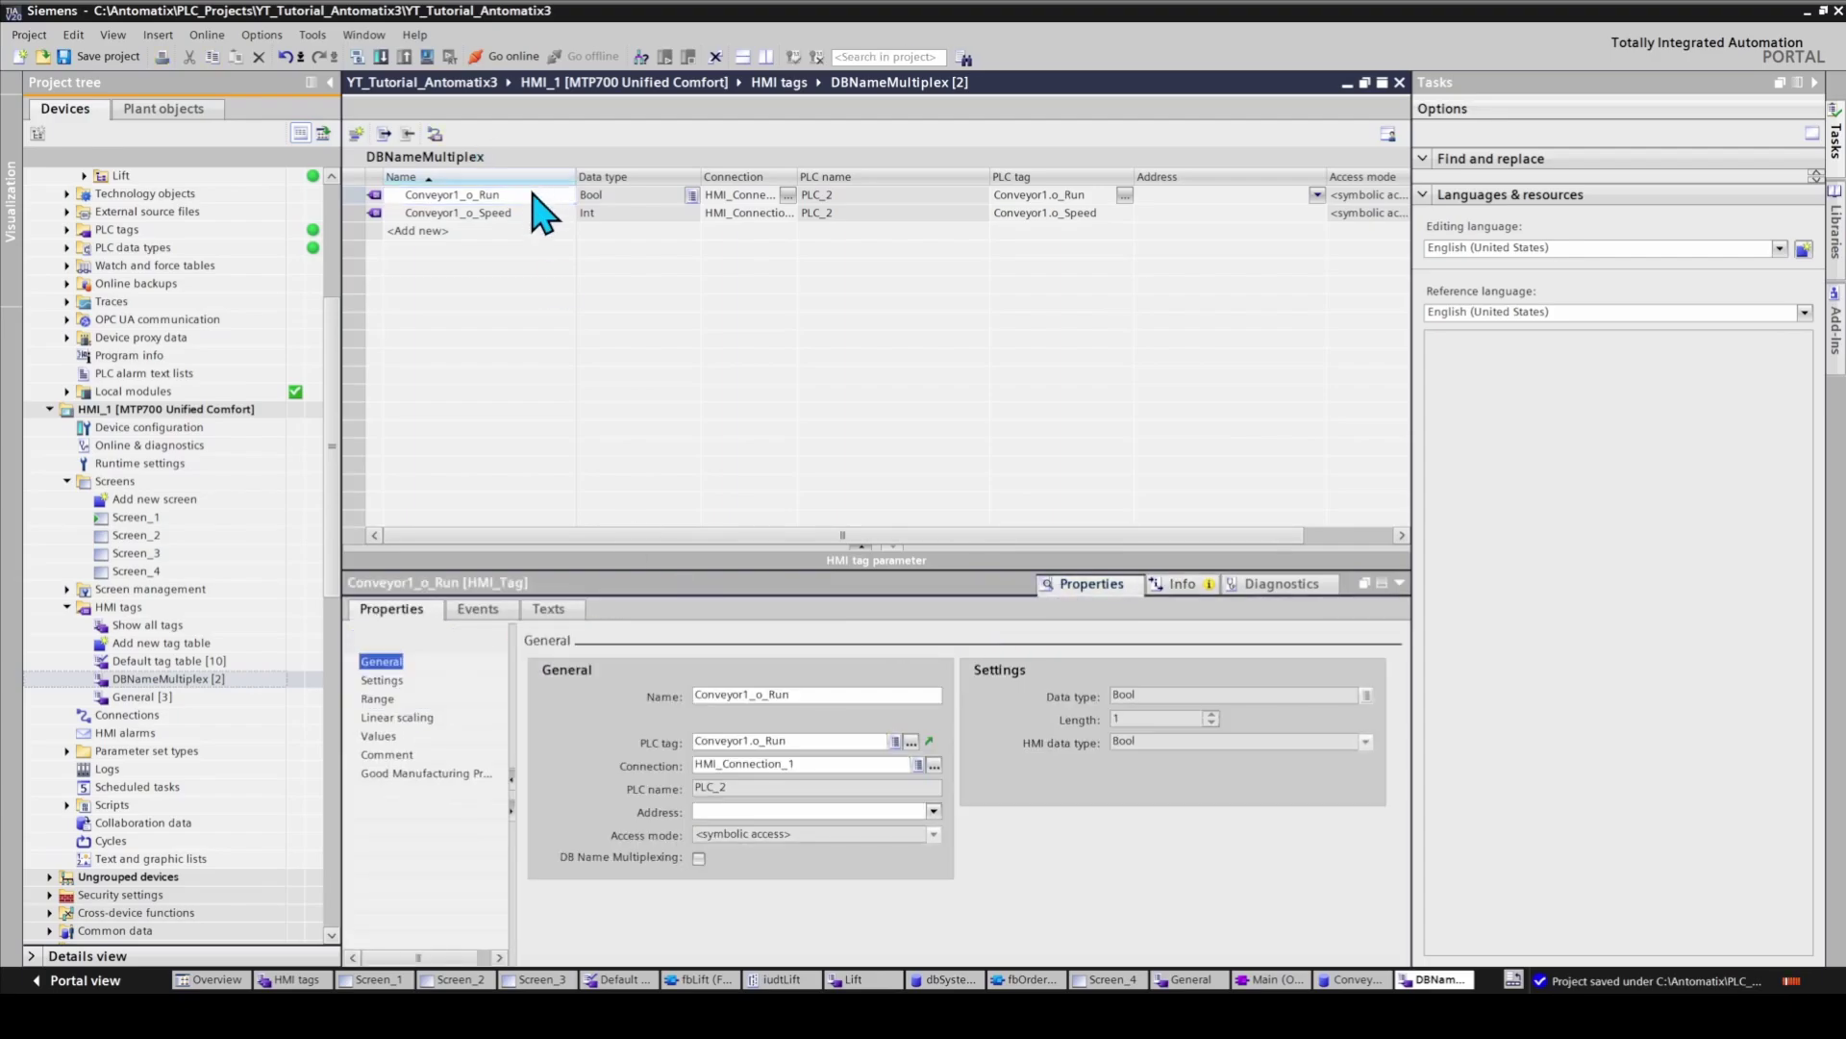
left_click(497, 196)
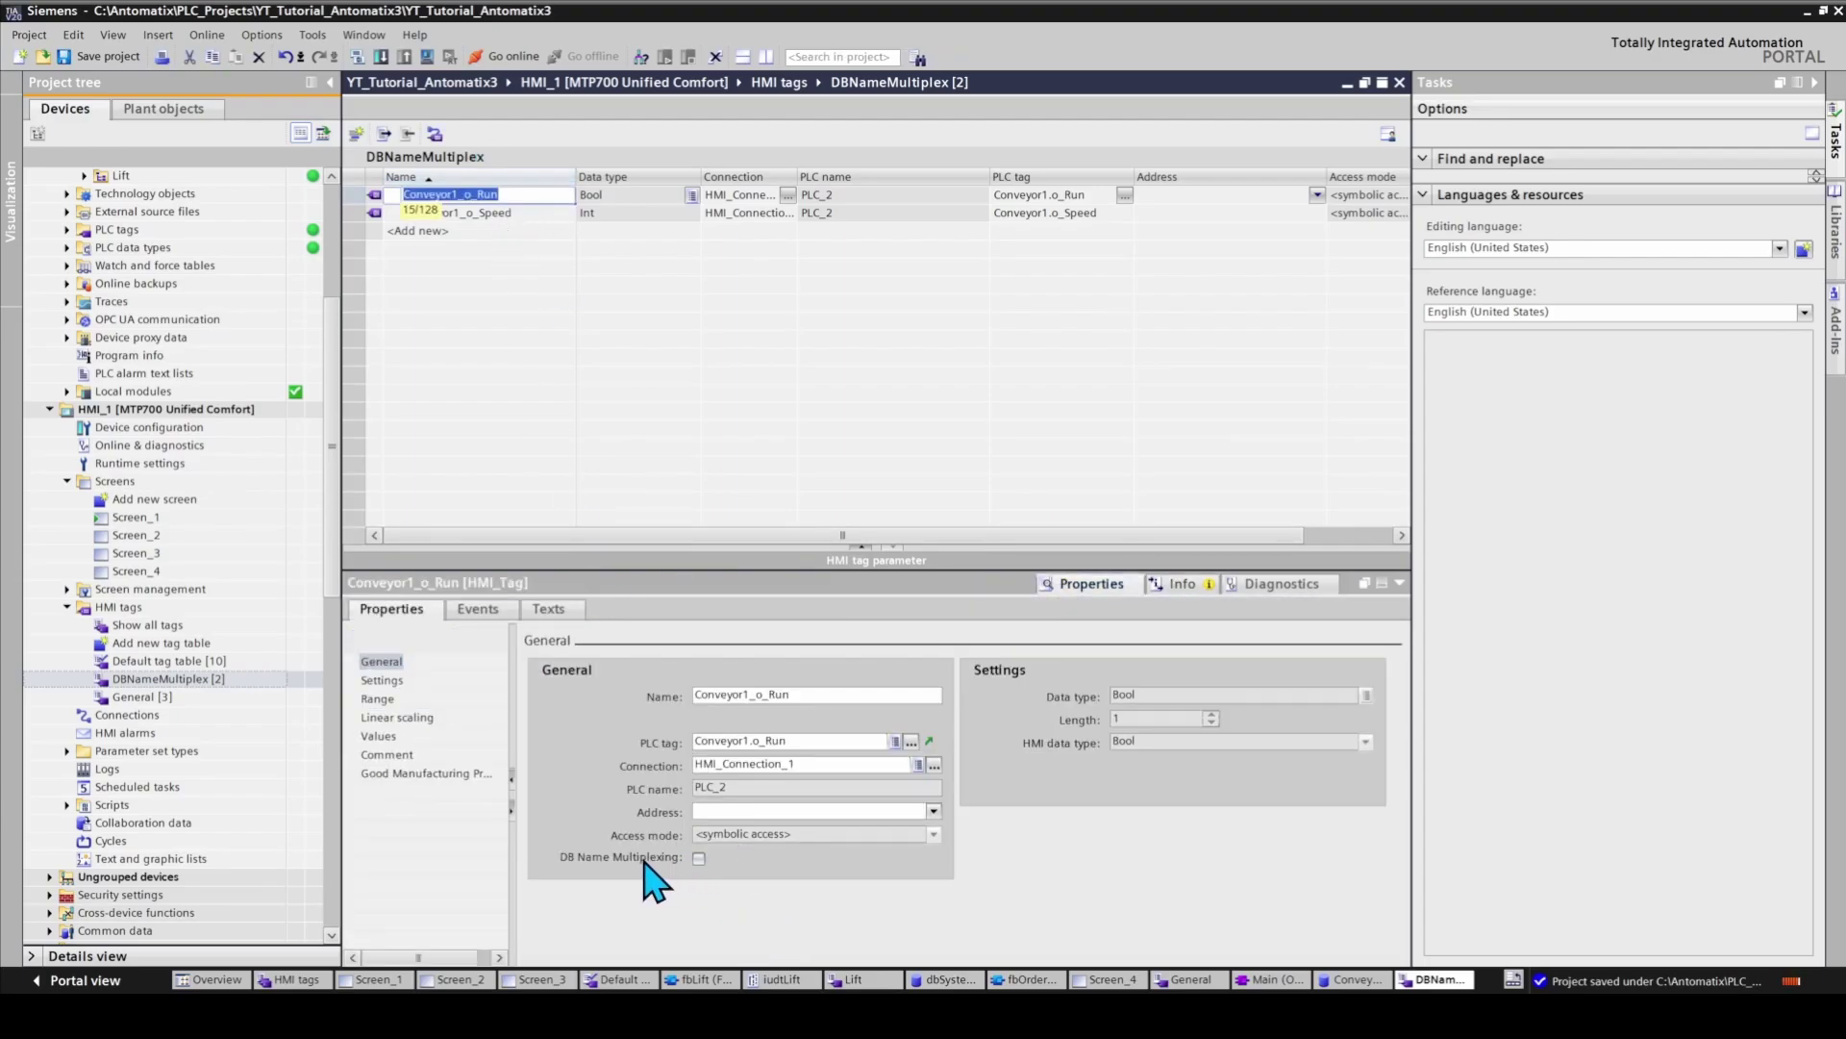
left_click(699, 857)
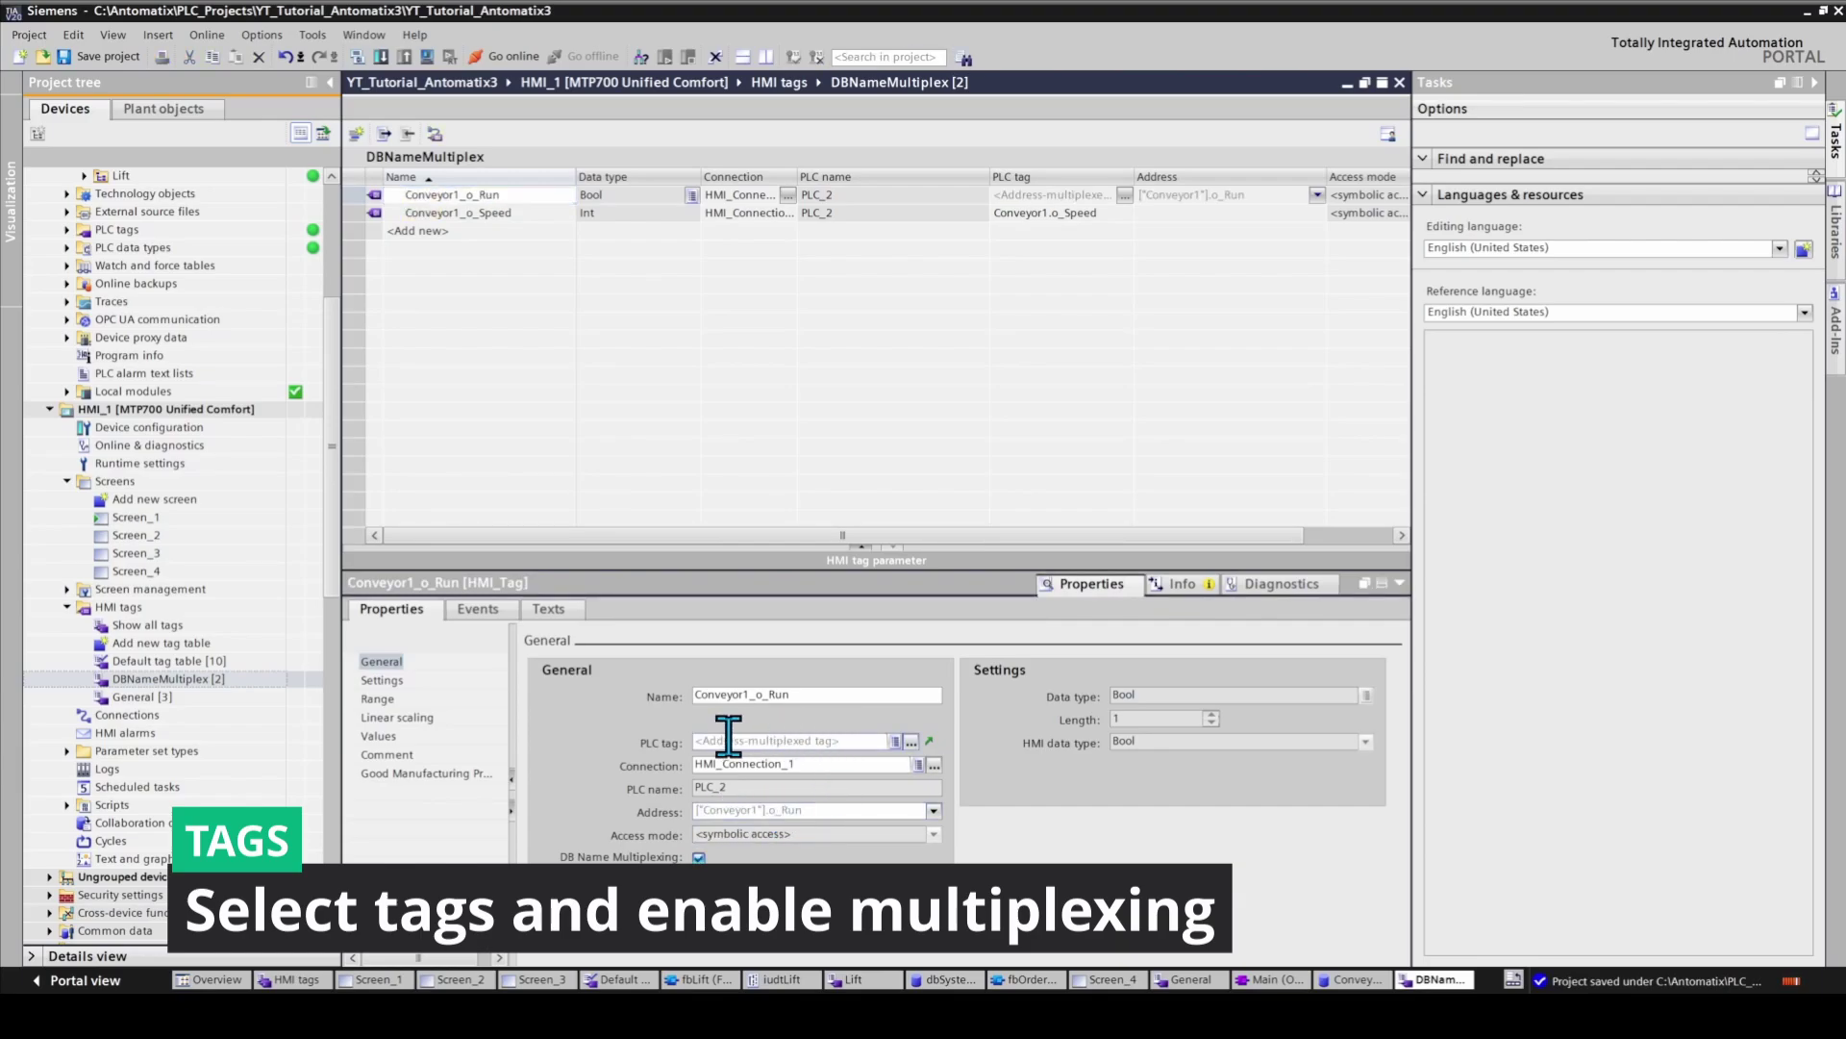
left_click(470, 214)
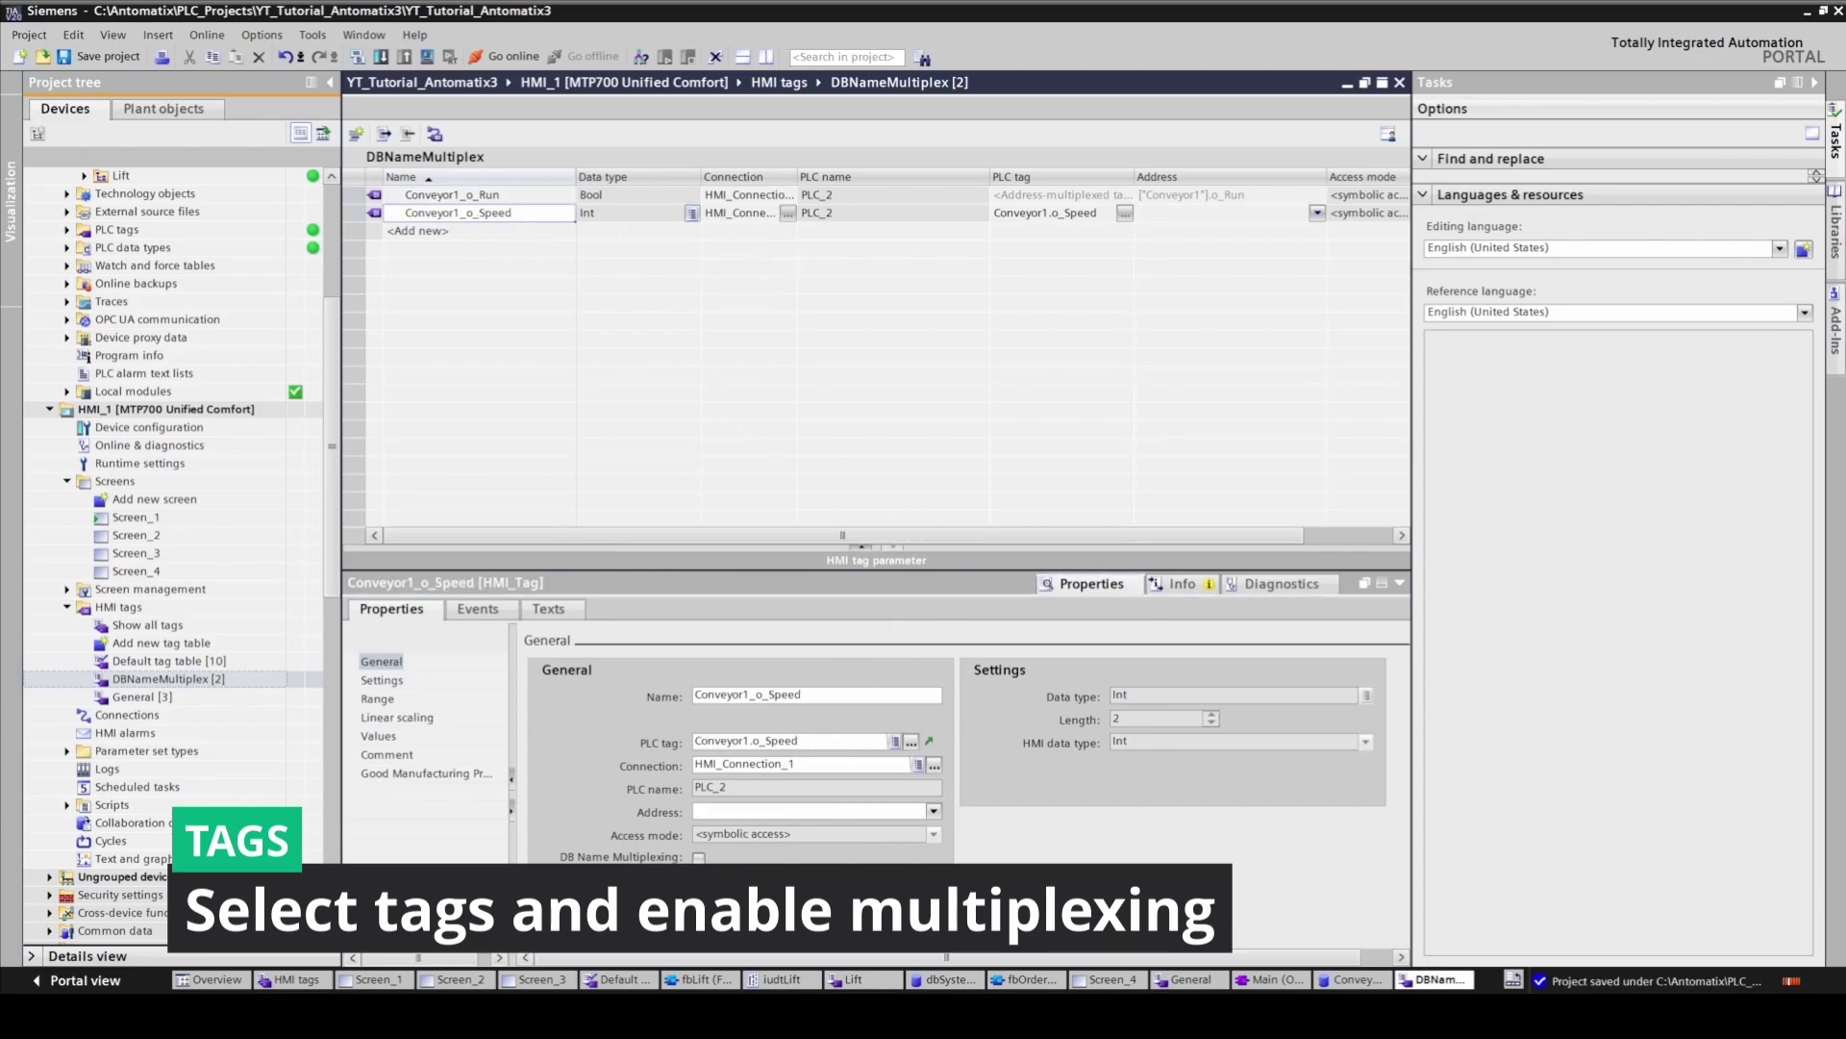
left_click(699, 858)
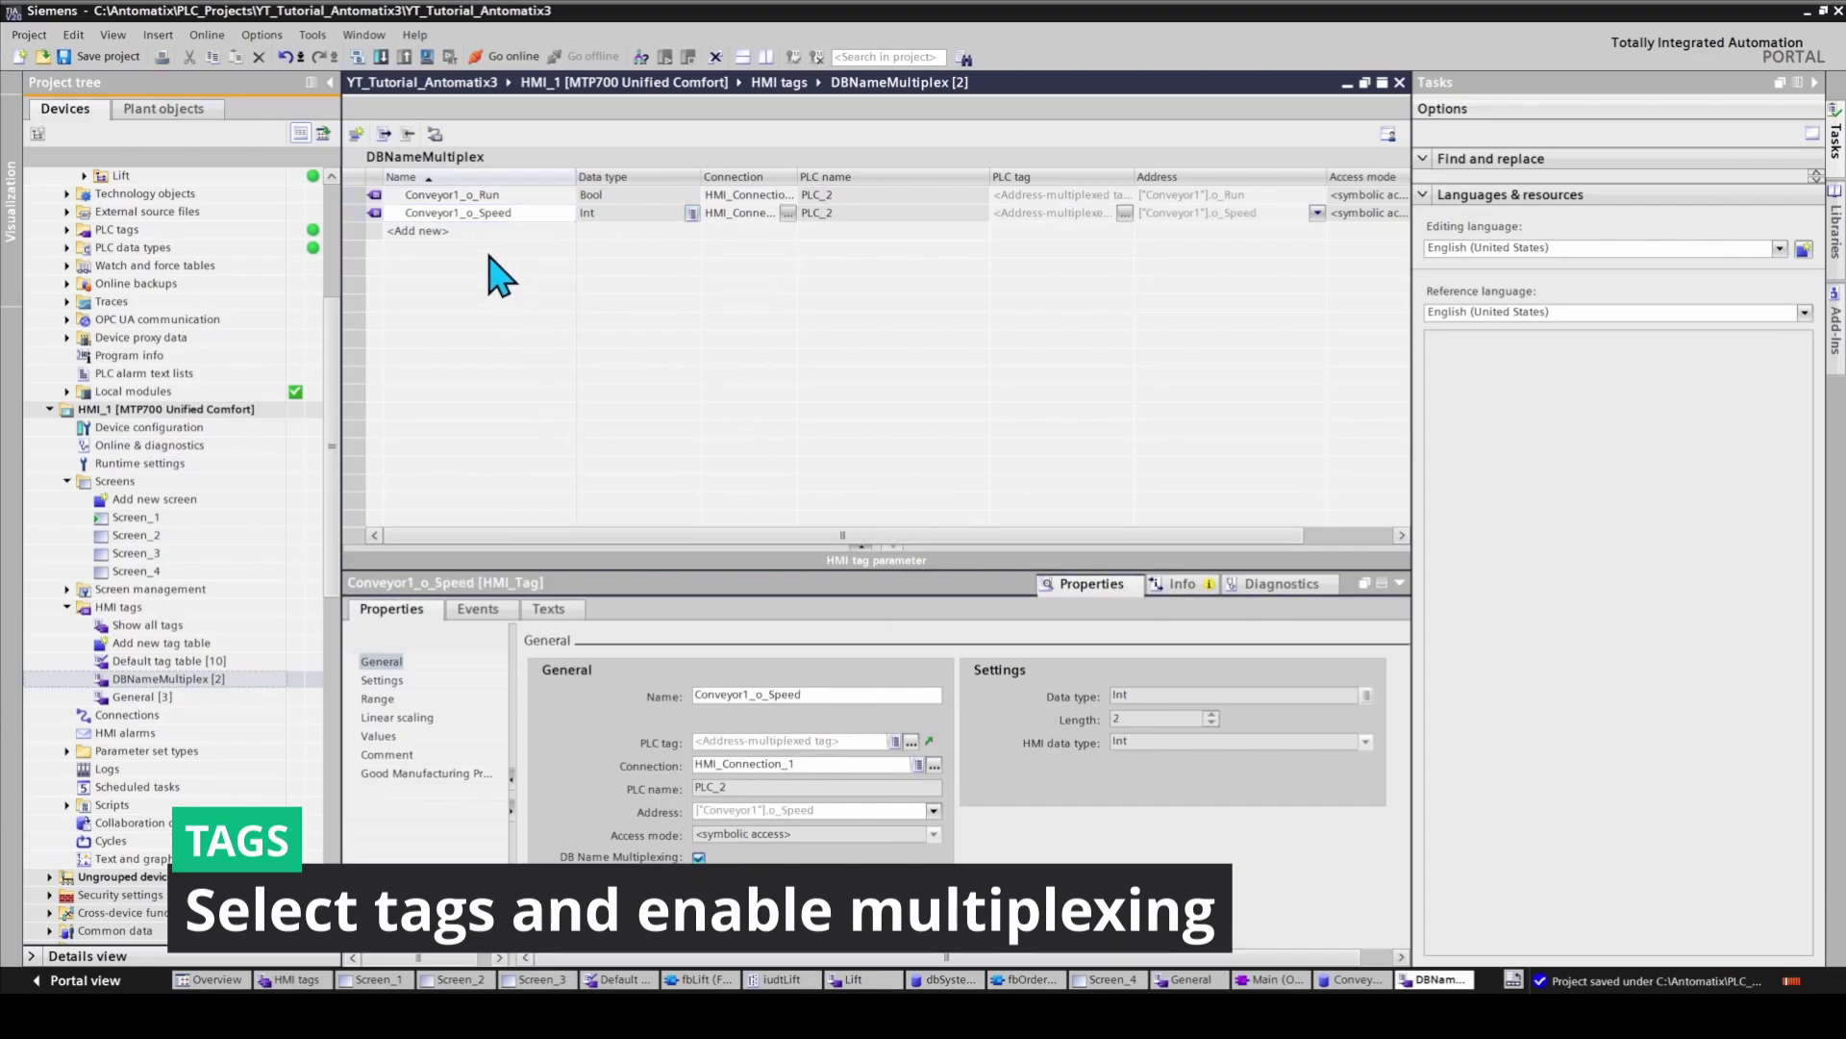
left_click(476, 197)
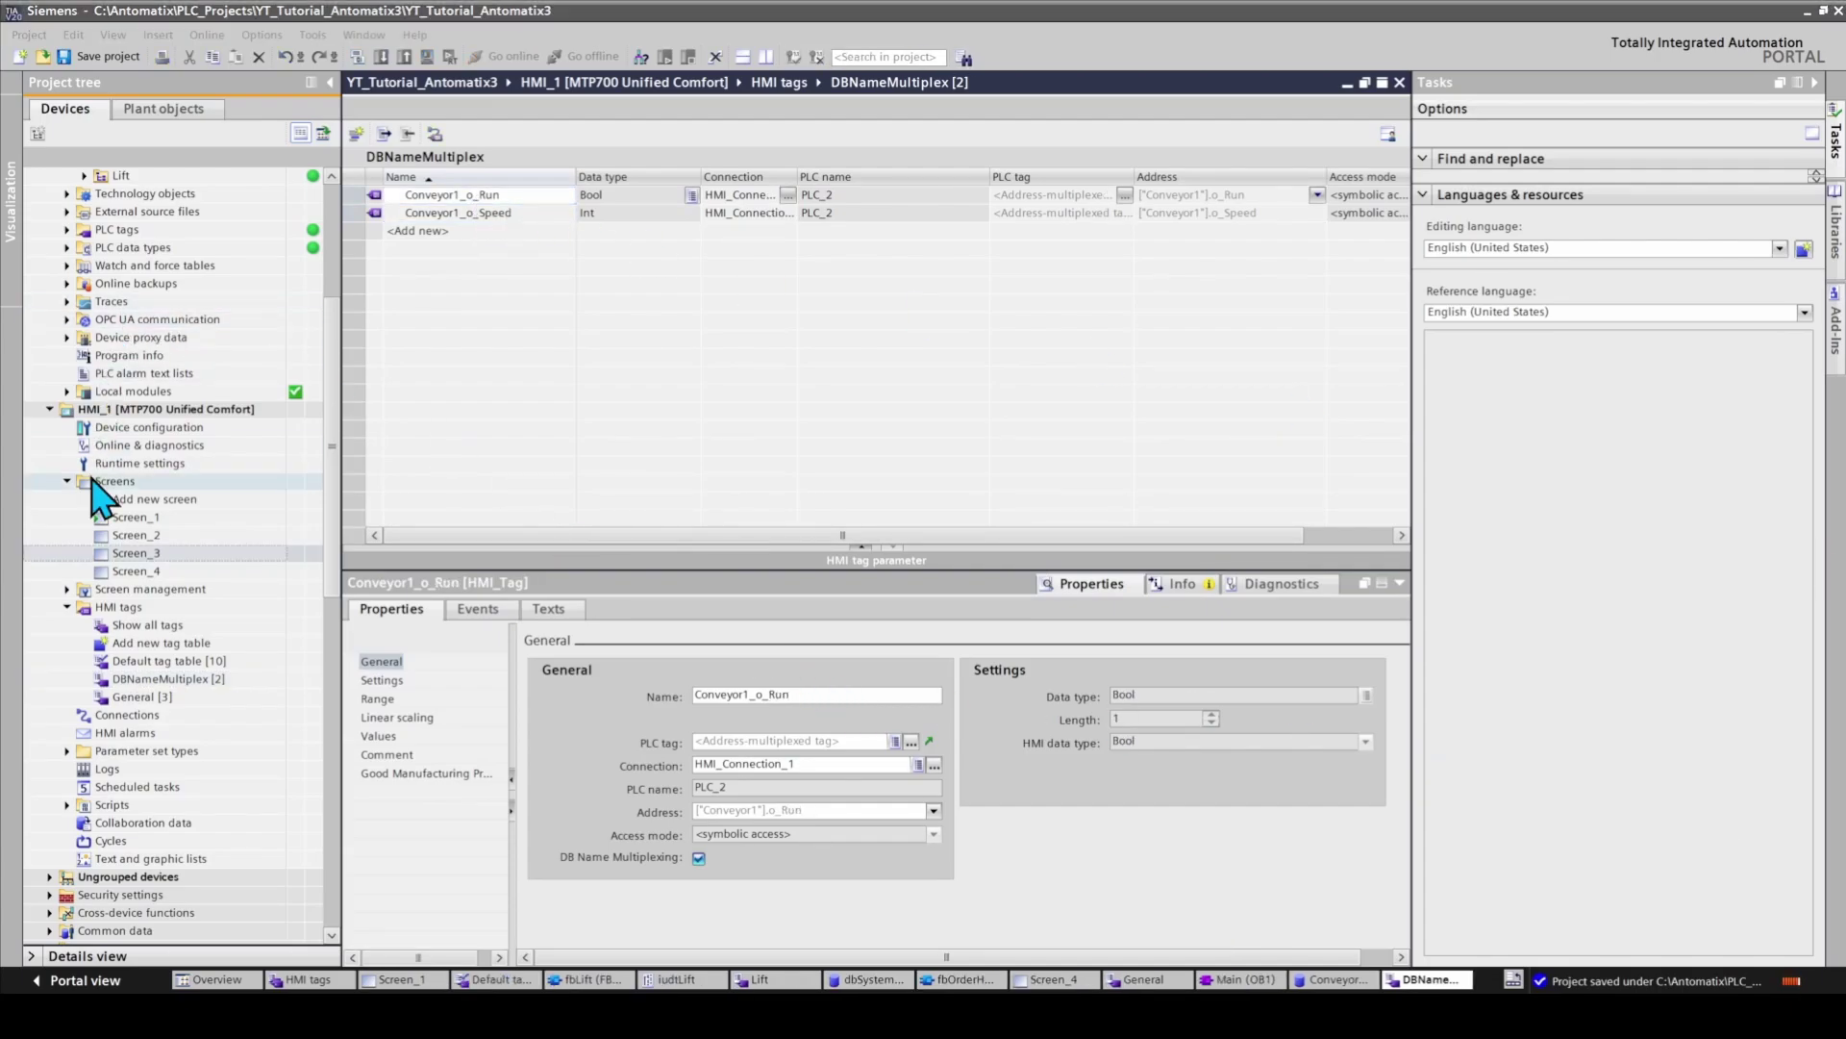
Open Screen_3, place a SimpleGauge from the DashBoard_Widgets dynamic widgets in its upper left area and shrink it to a small gauge
double_click(135, 553)
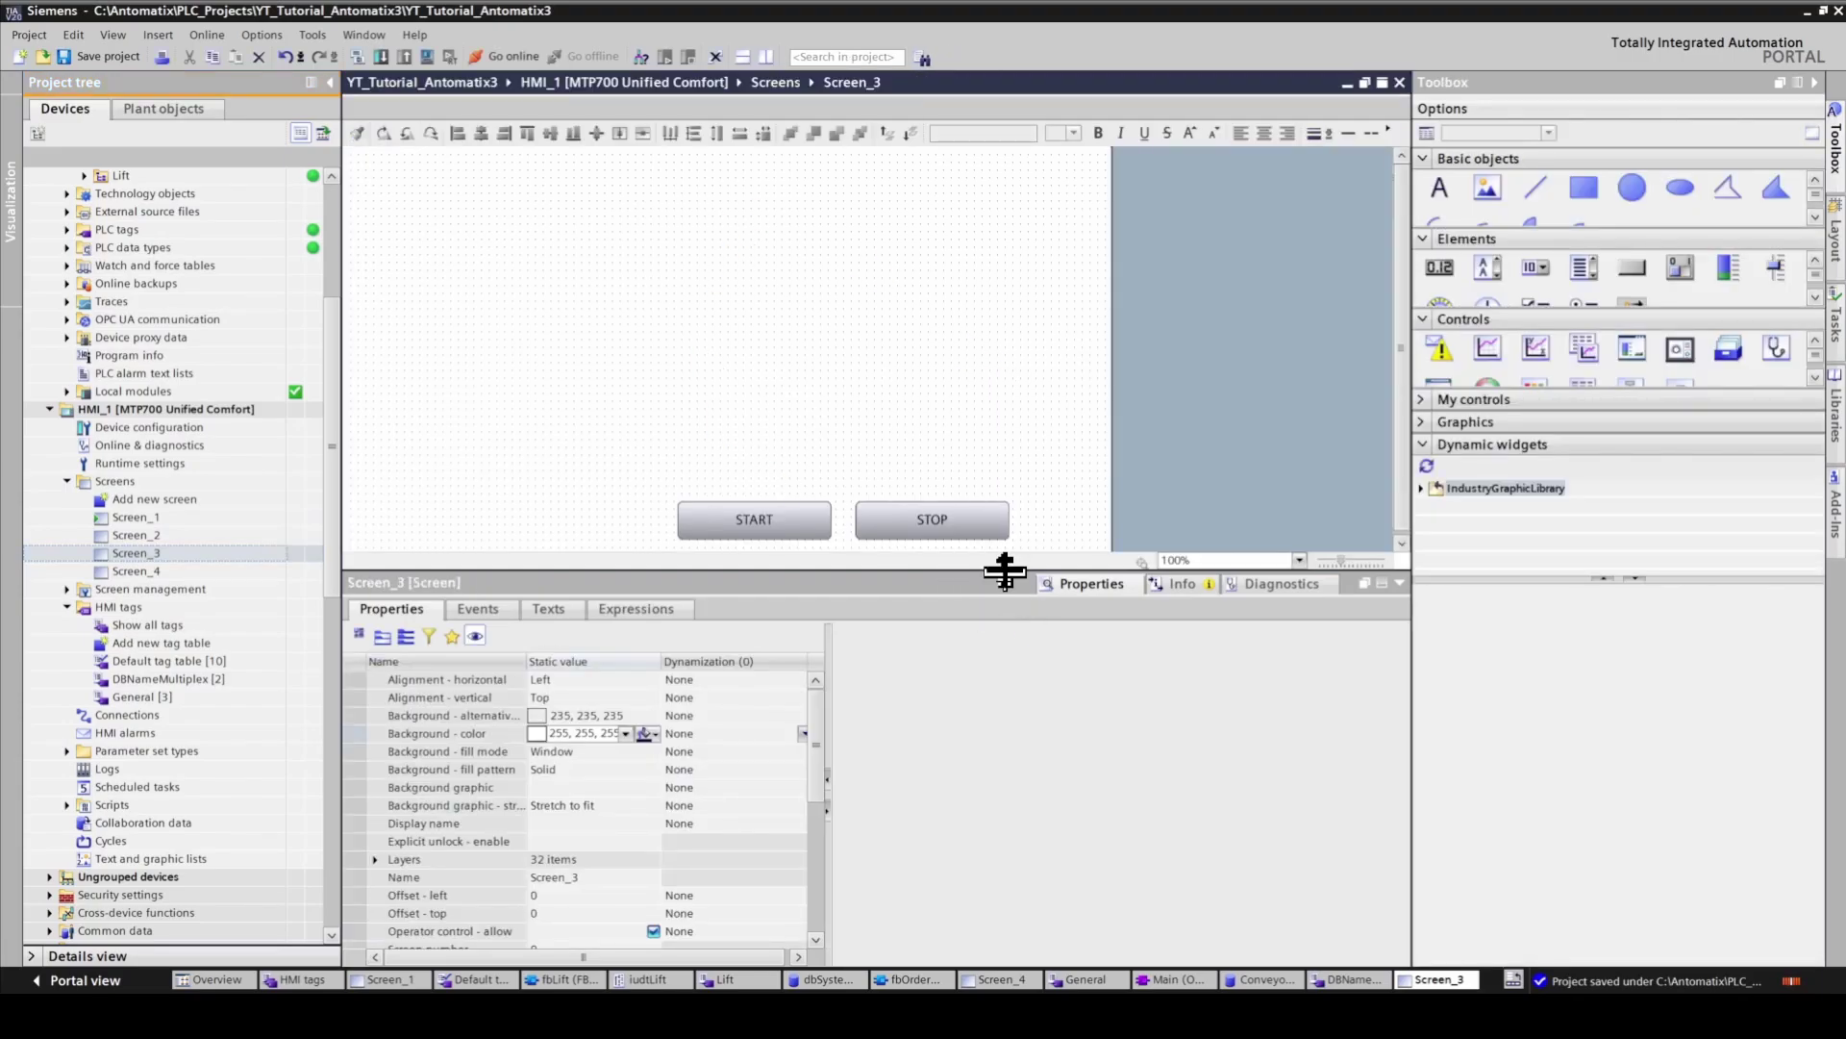
left_click_drag(1004, 571, 998, 627)
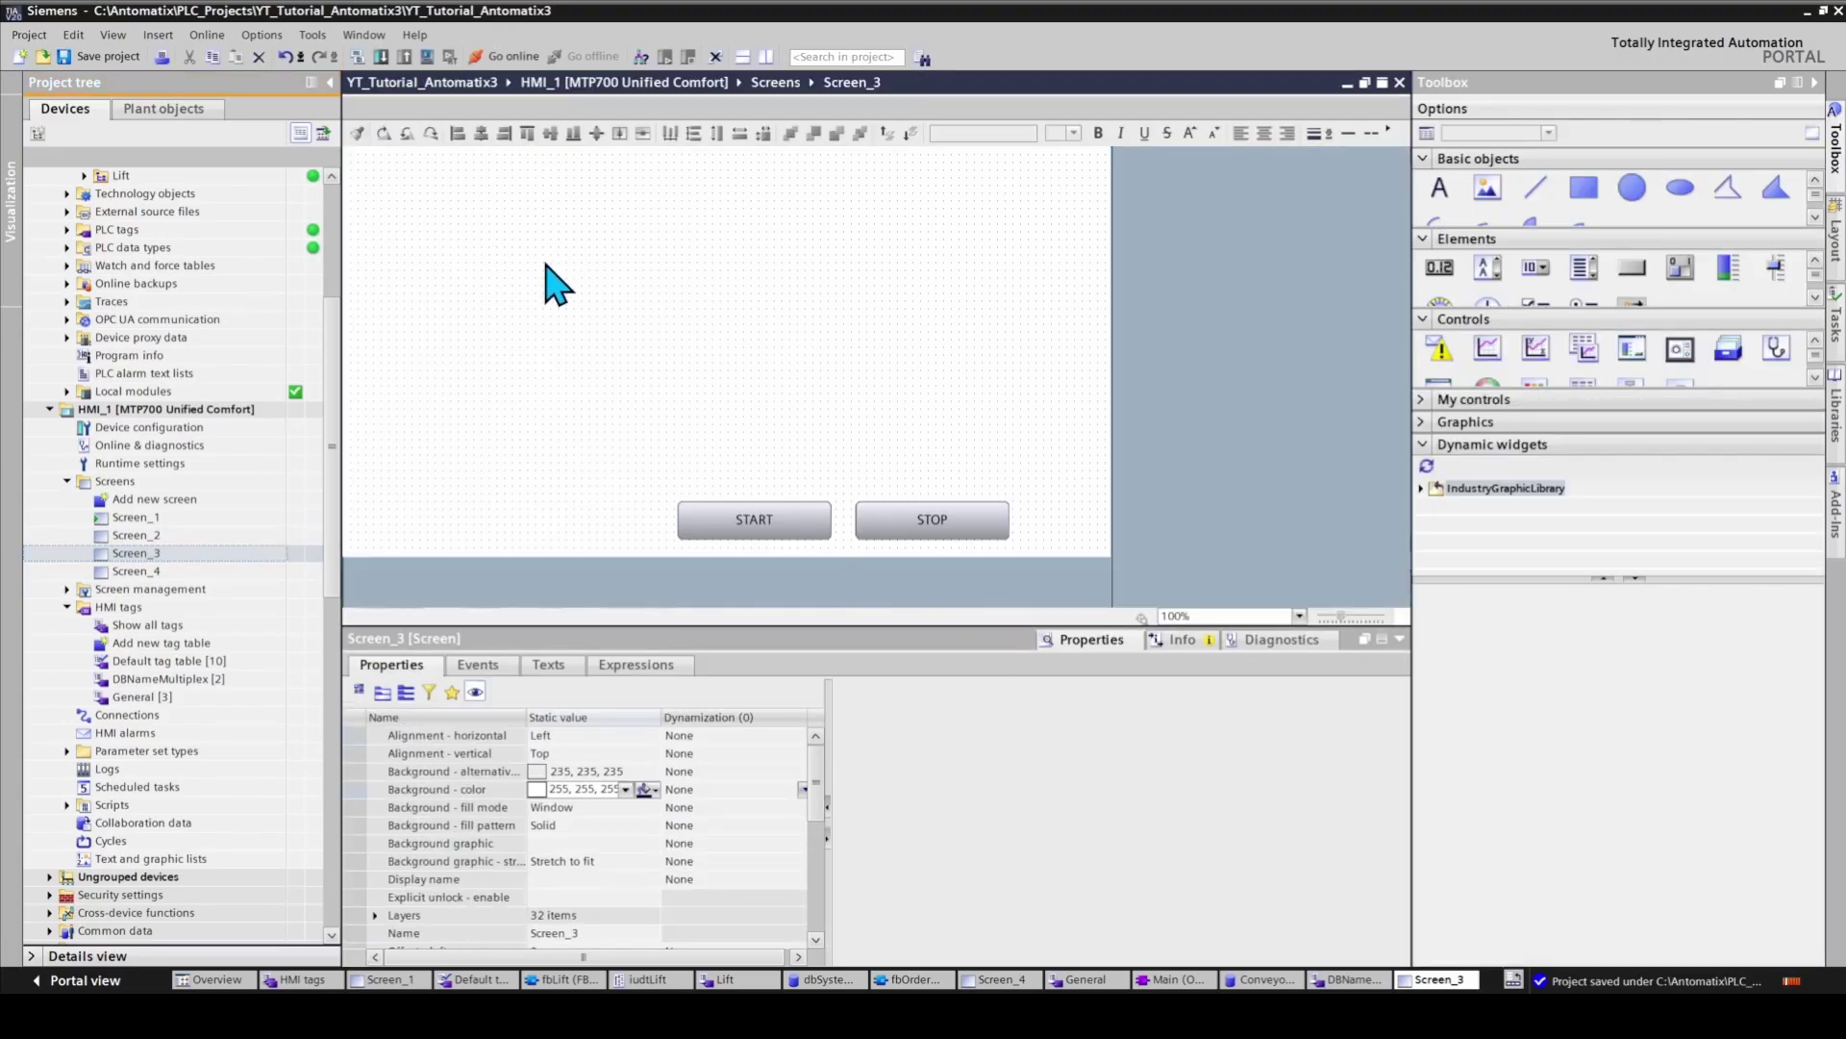
left_click(1420, 489)
left_click_drag(1551, 581, 1539, 813)
scroll(1548, 723, "down", 1)
left_click(1451, 650)
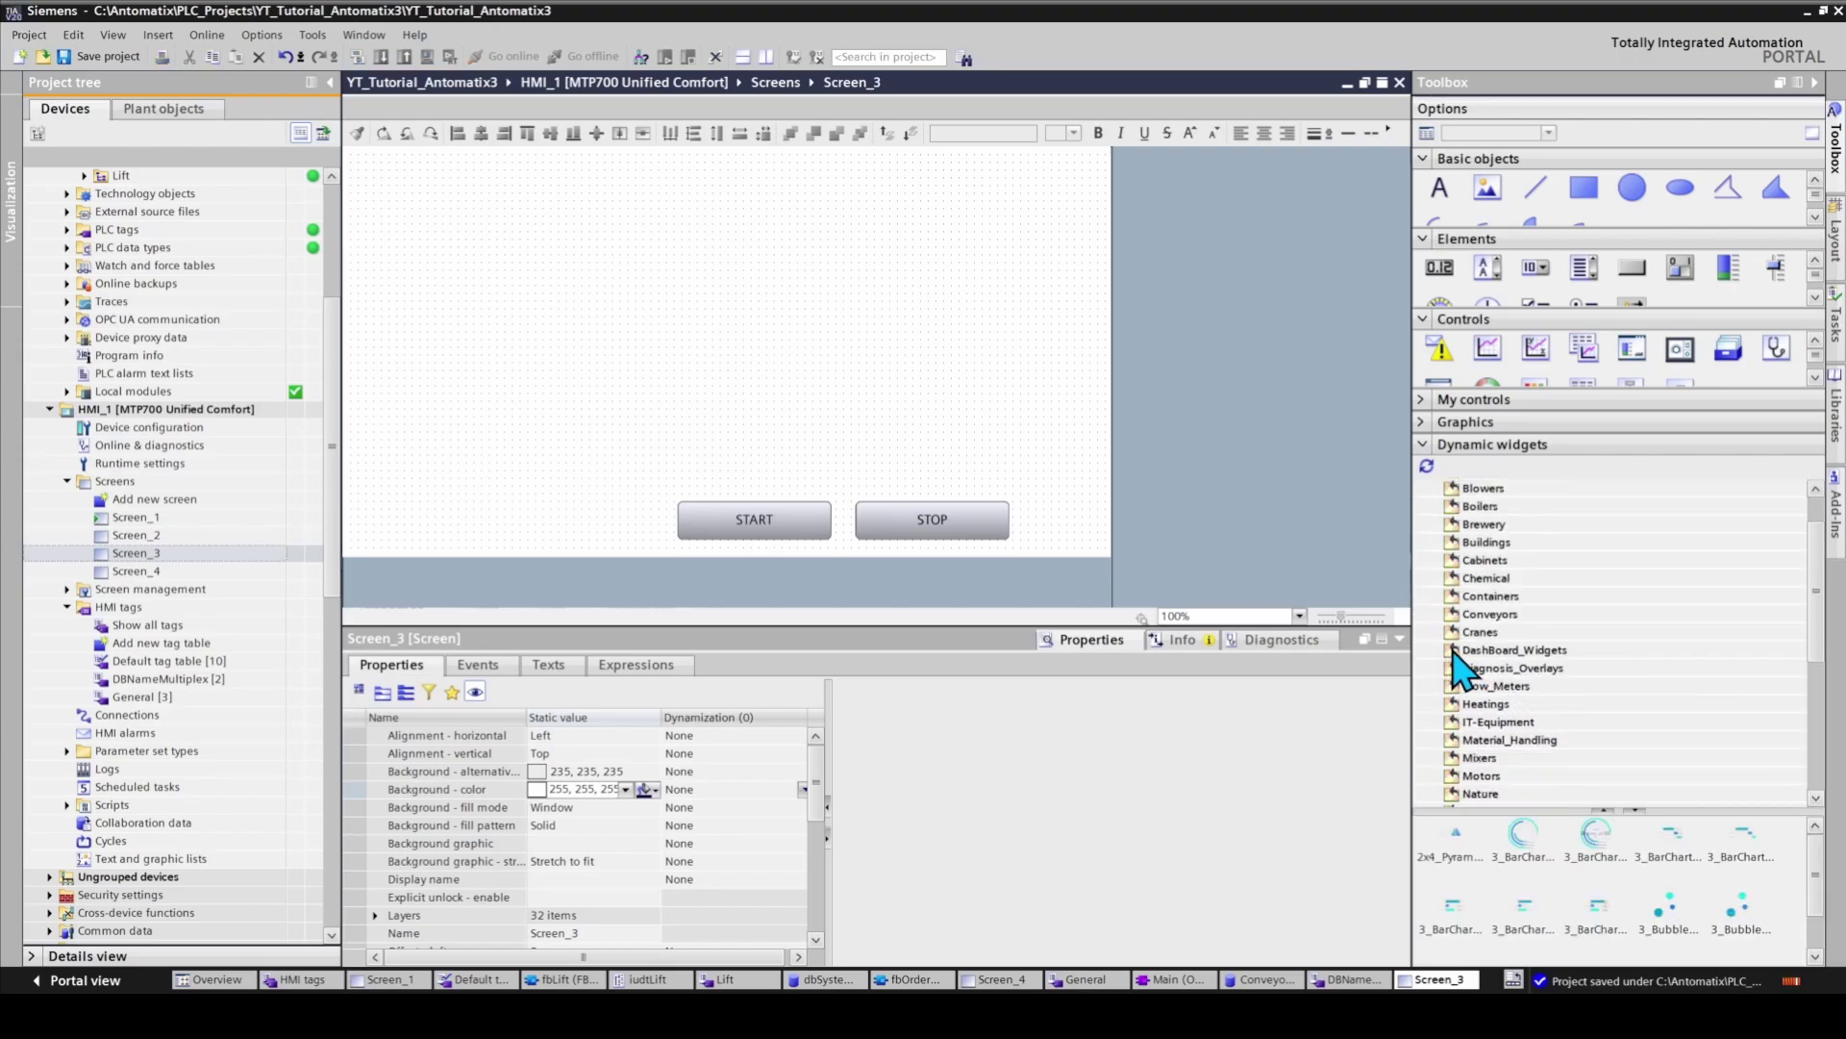
left_click_drag(1827, 878, 1826, 947)
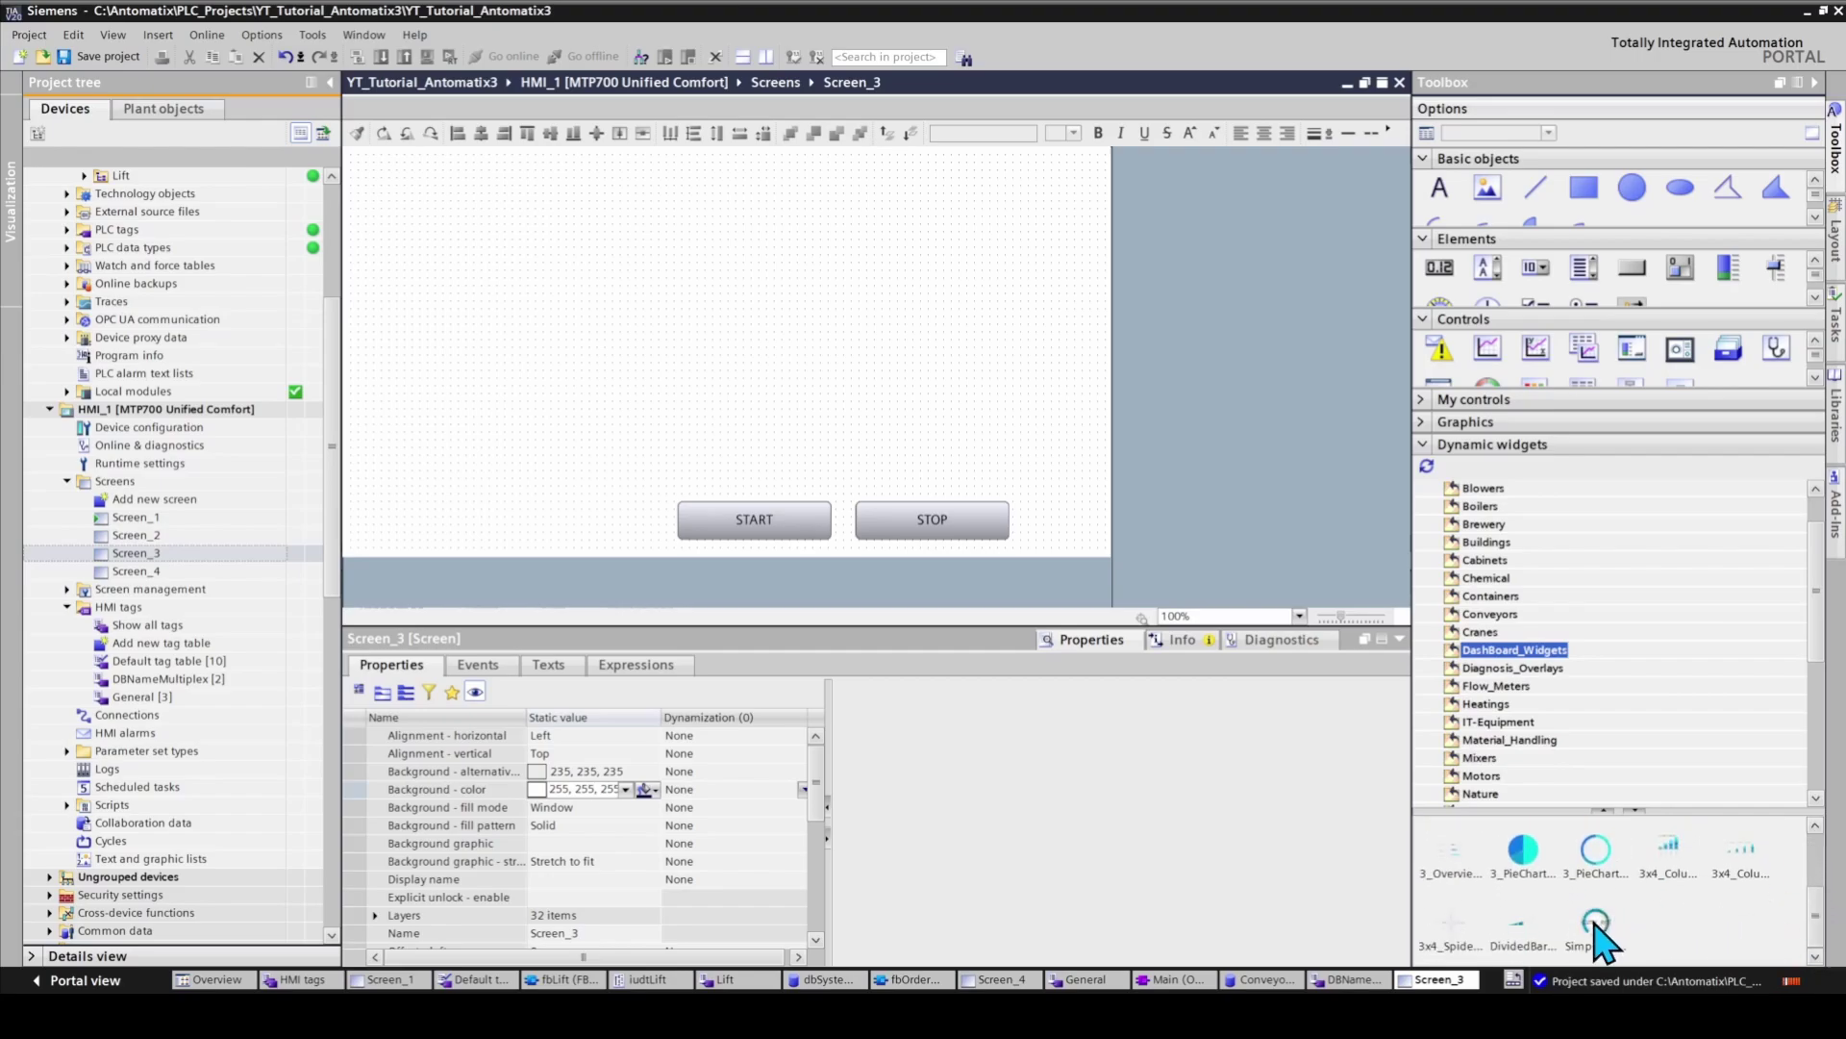
left_click_drag(1601, 938, 423, 187)
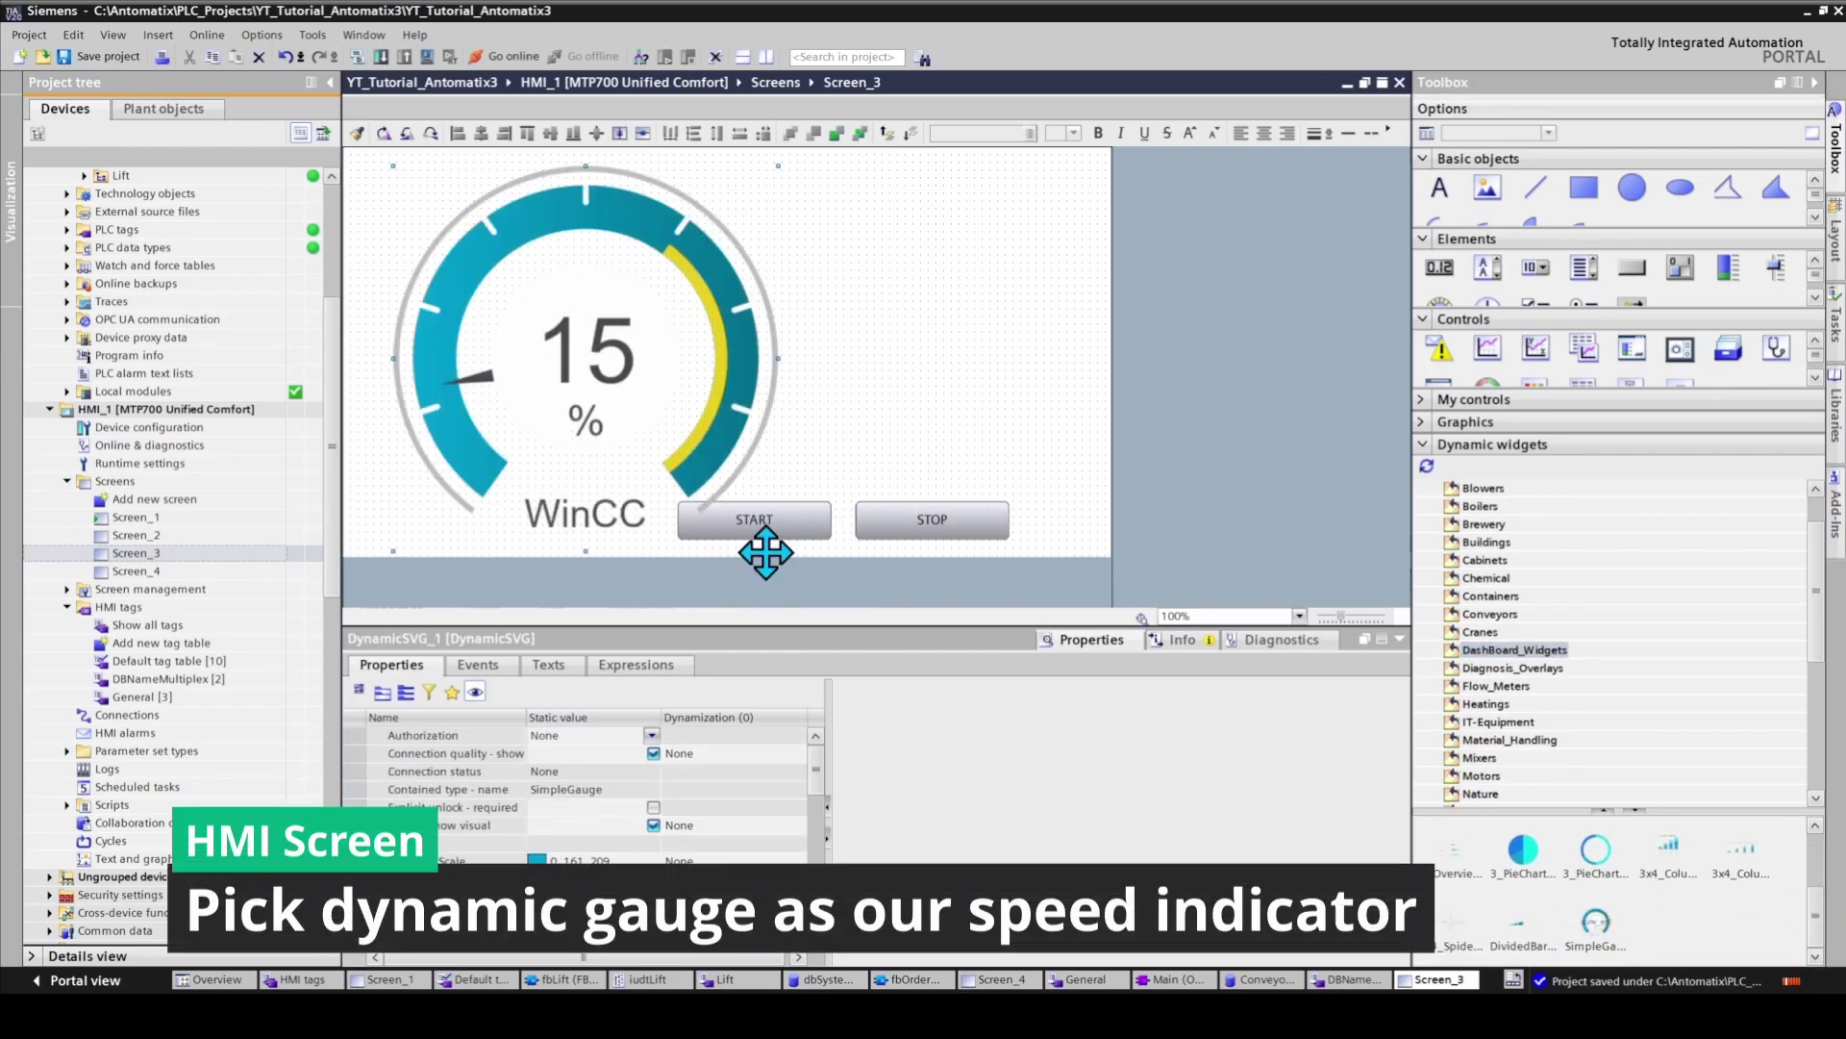
left_click_drag(777, 556, 550, 266)
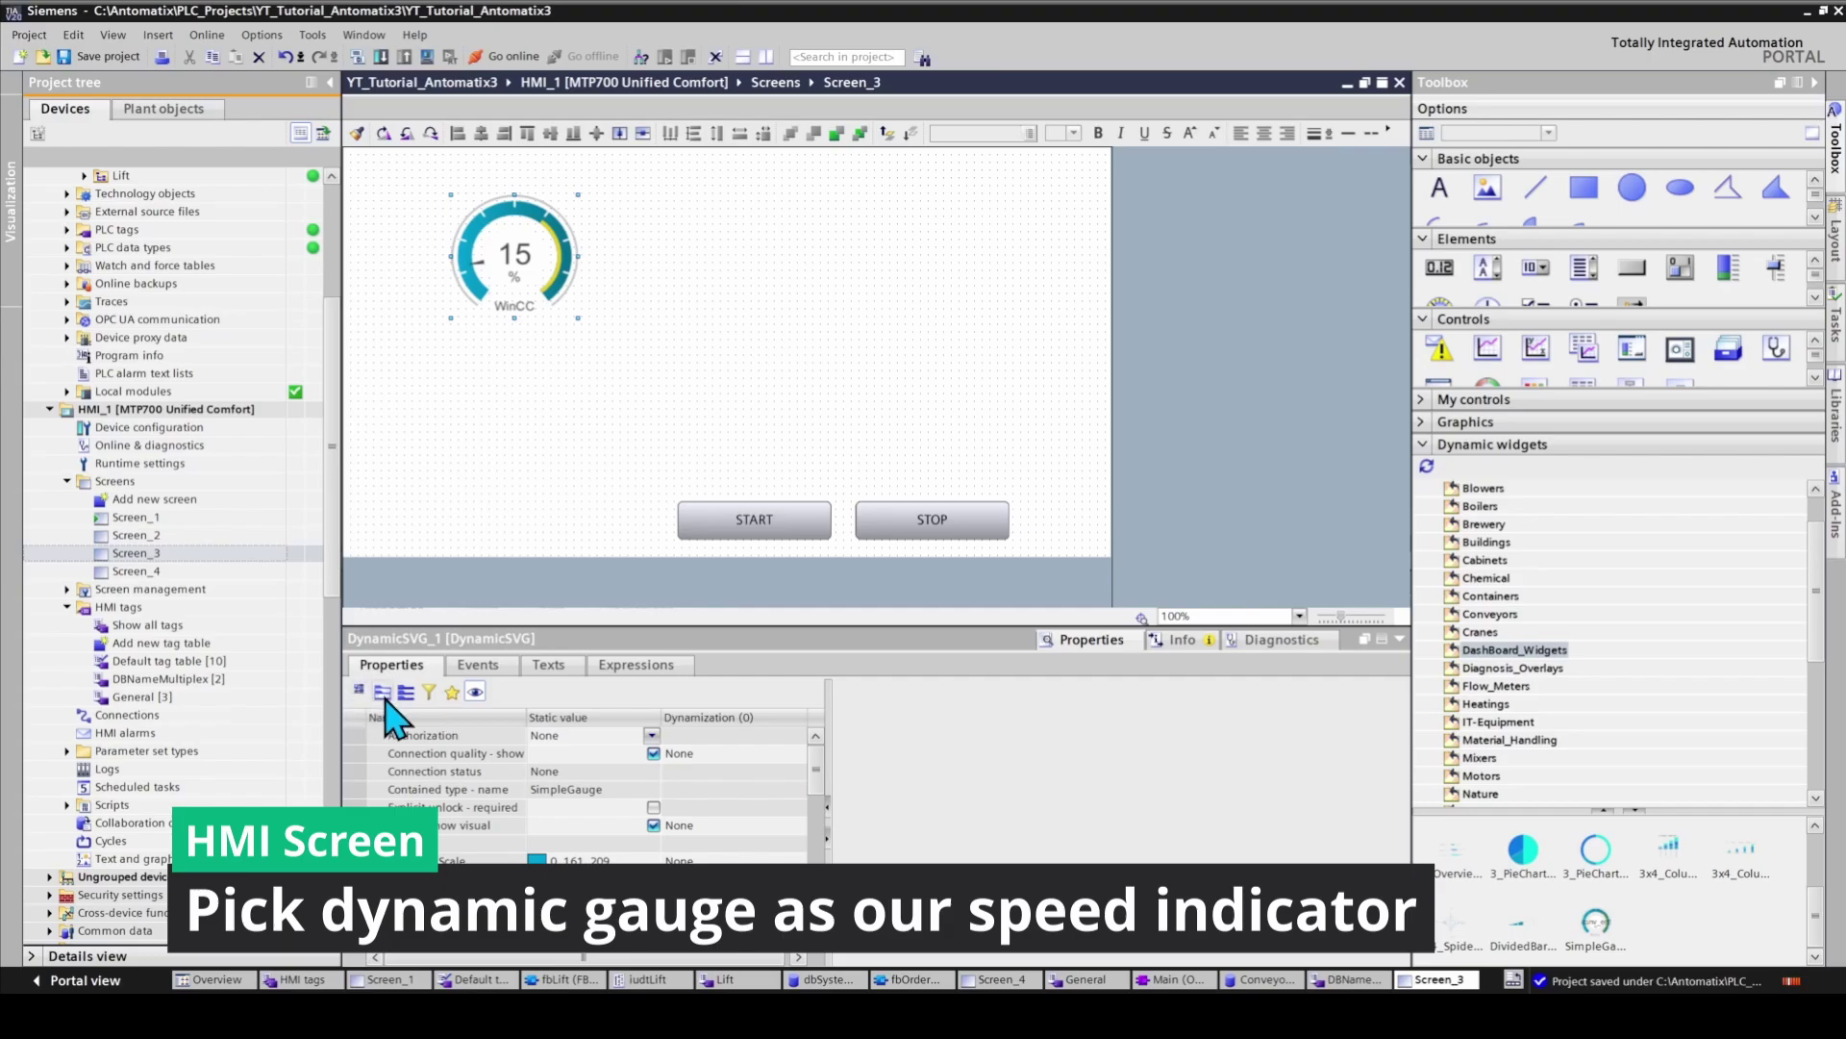
Set the gauge's Text property to SPEED and shift the gauge slightly to the right
scroll(822, 818, "down", 4)
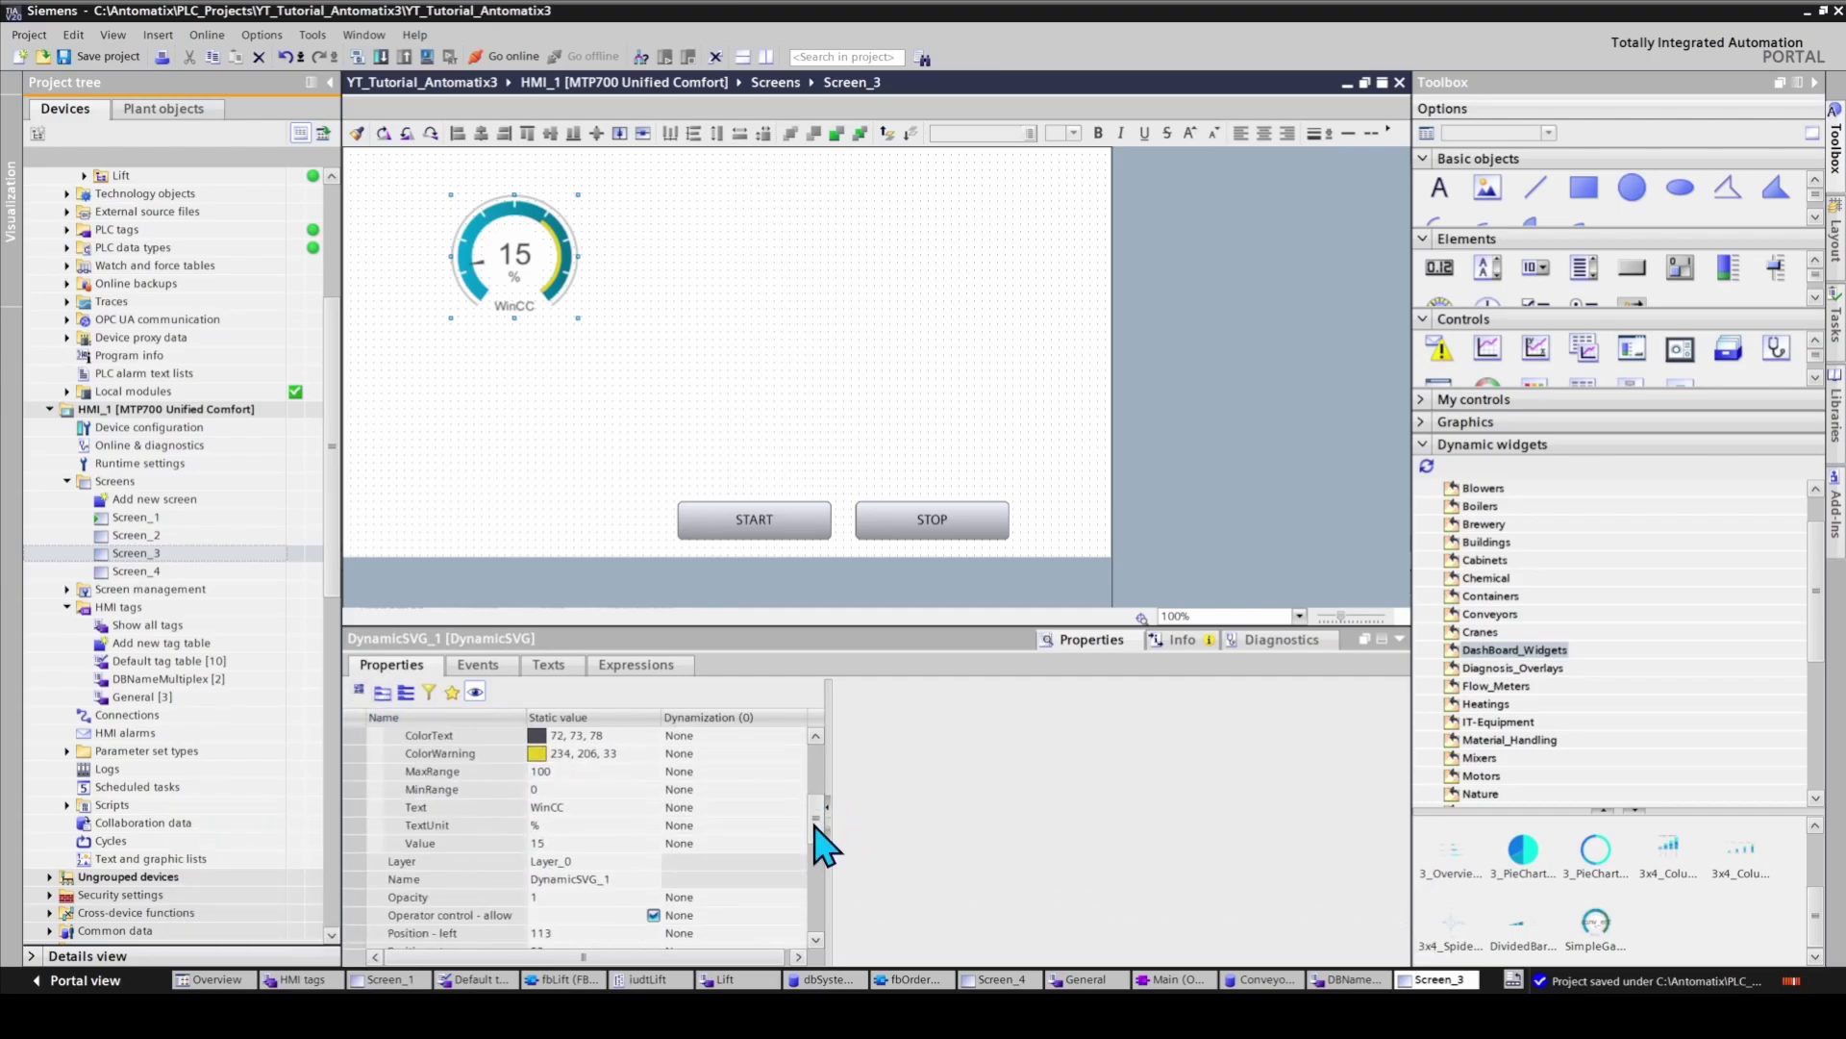
left_click(549, 807)
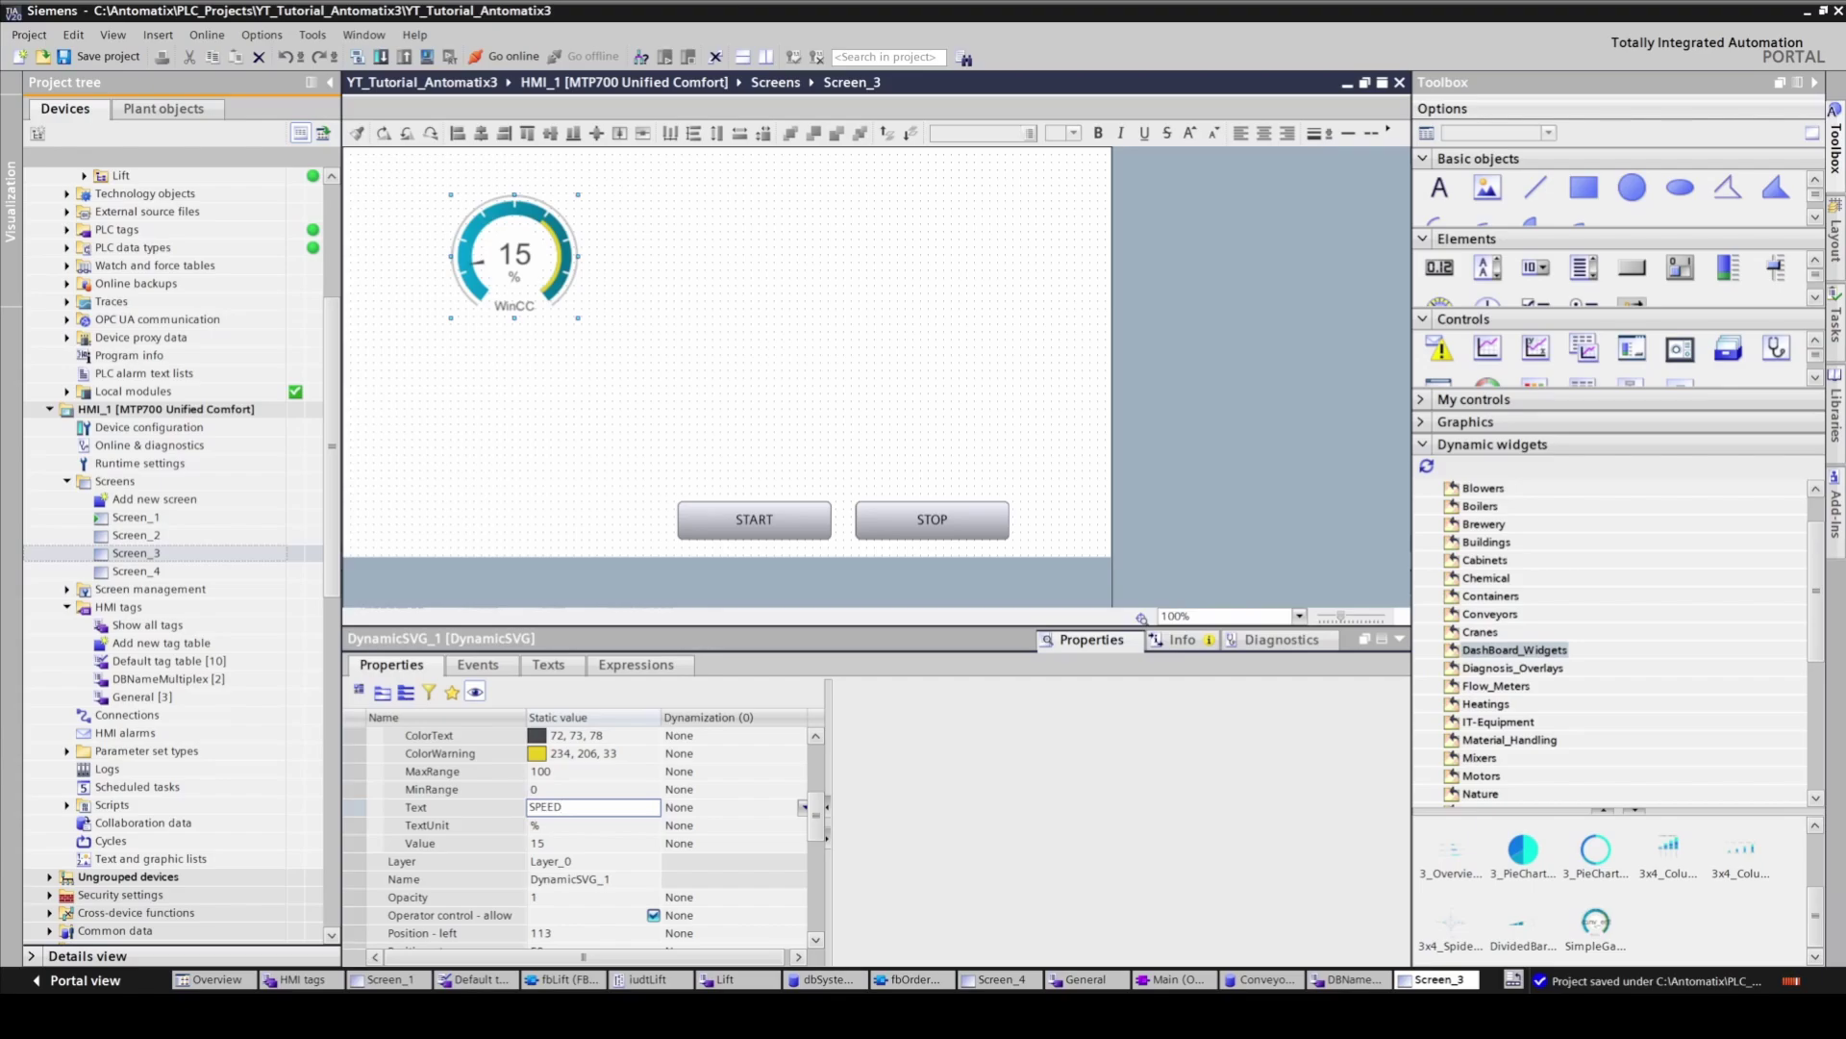
type("SPEED")
left_click(610, 392)
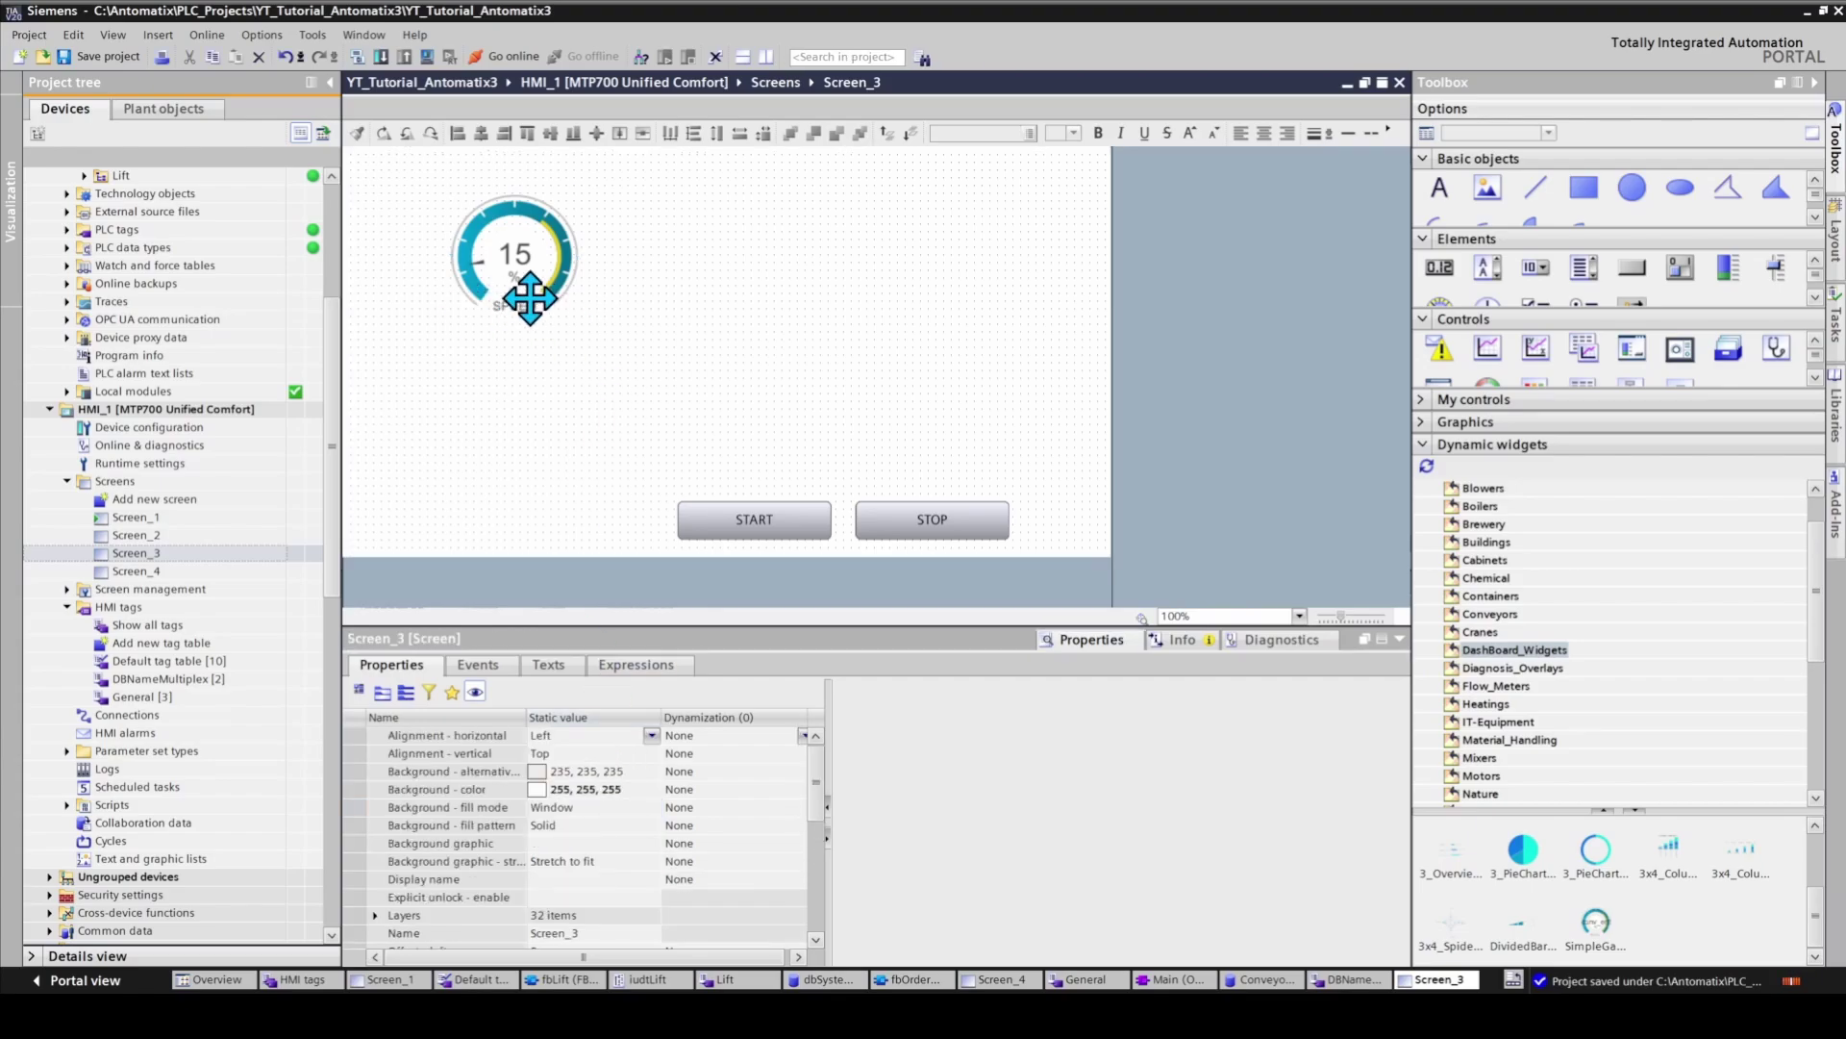
mouse_move(527, 301)
left_mouse_down()
mouse_move(556, 313)
mouse_move(535, 301)
left_mouse_up()
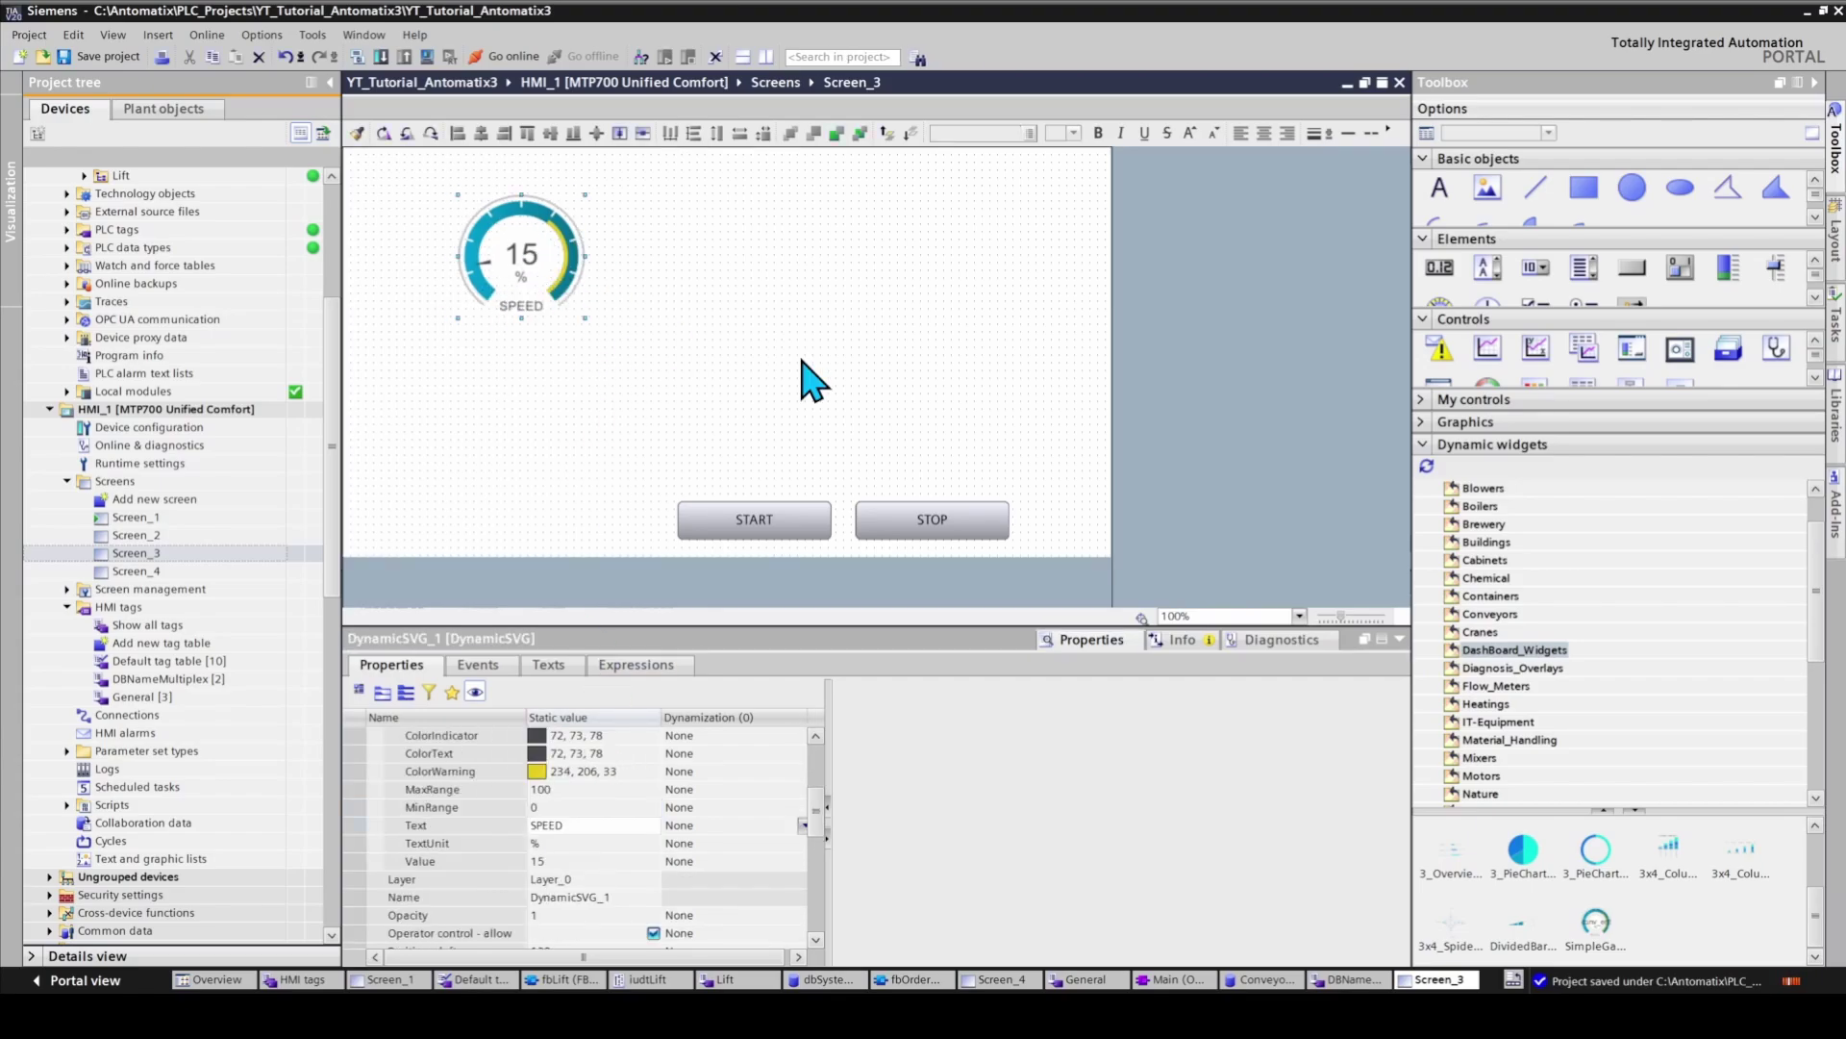
Place the Motor1 dynamic widget on Screen_3, scale it down and position it directly below the speed gauge
left_click(1497, 775)
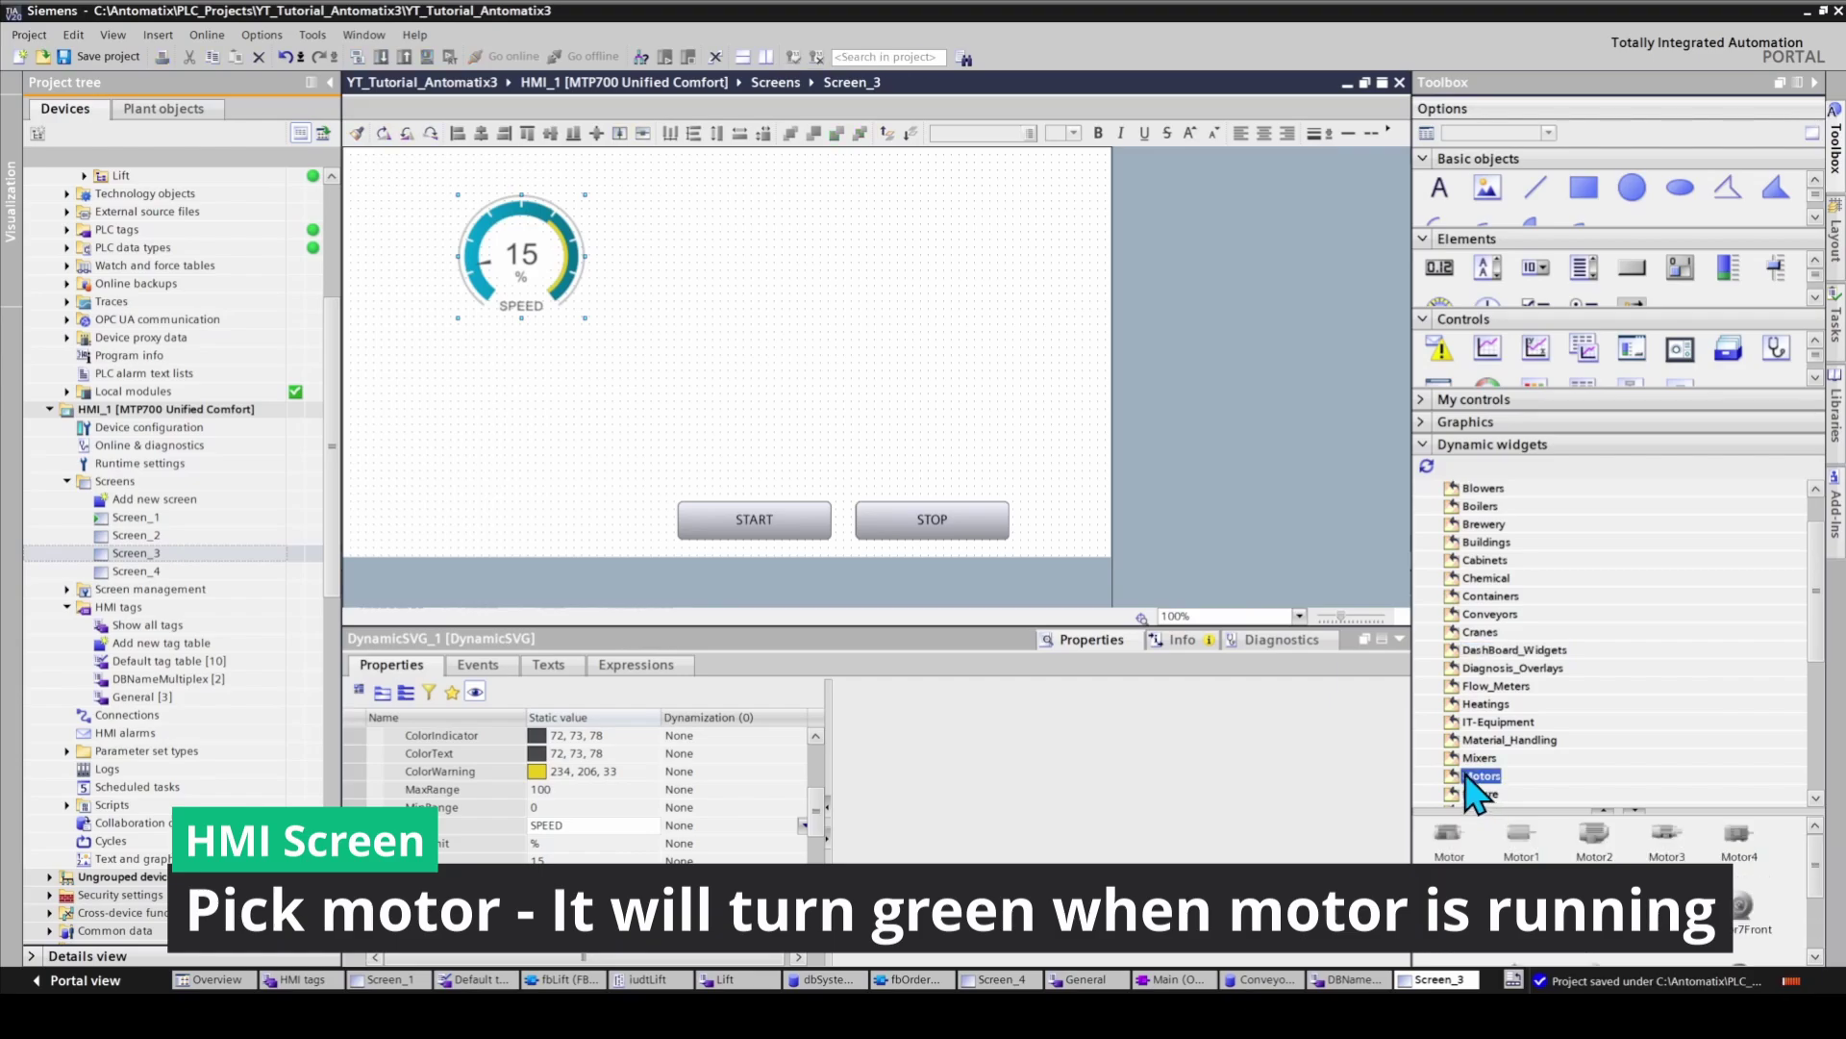
scroll(1505, 769, "down", 1)
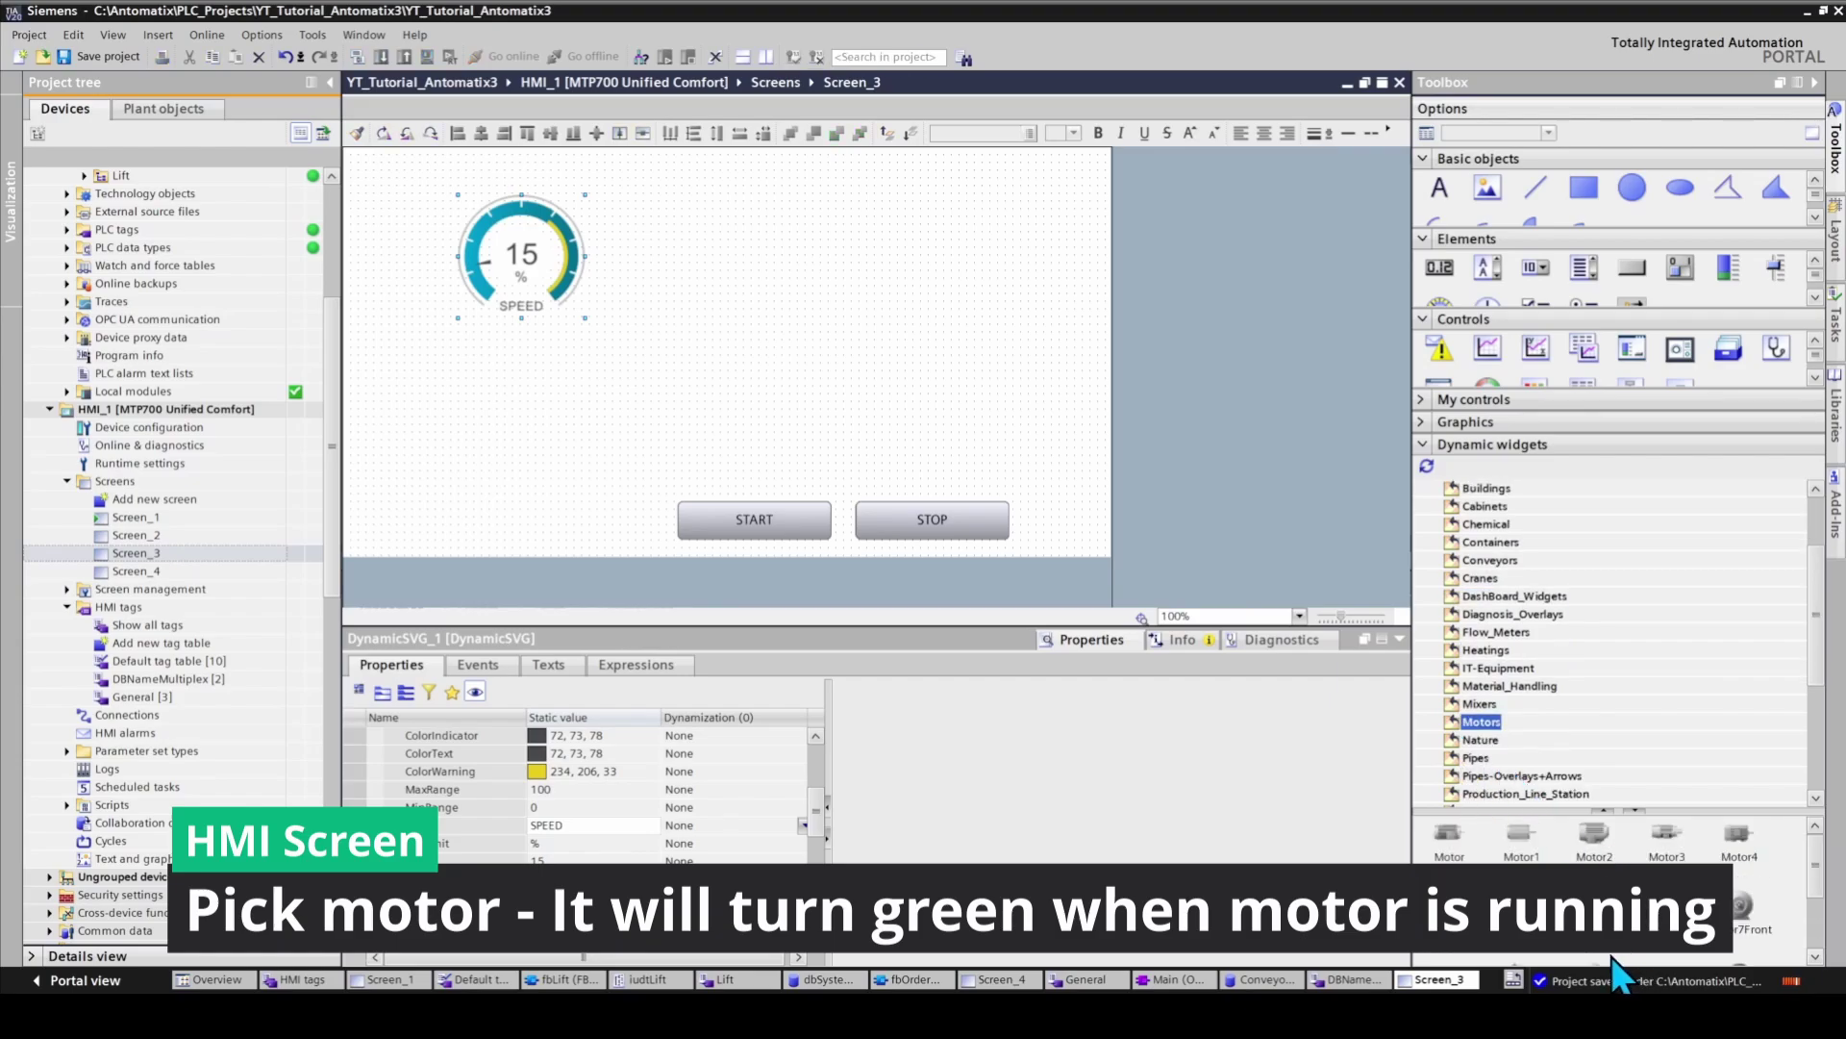
left_click_drag(1529, 834, 427, 336)
left_click_drag(715, 500, 618, 440)
mouse_move(528, 371)
left_mouse_down()
mouse_move(556, 392)
mouse_move(538, 394)
left_mouse_up()
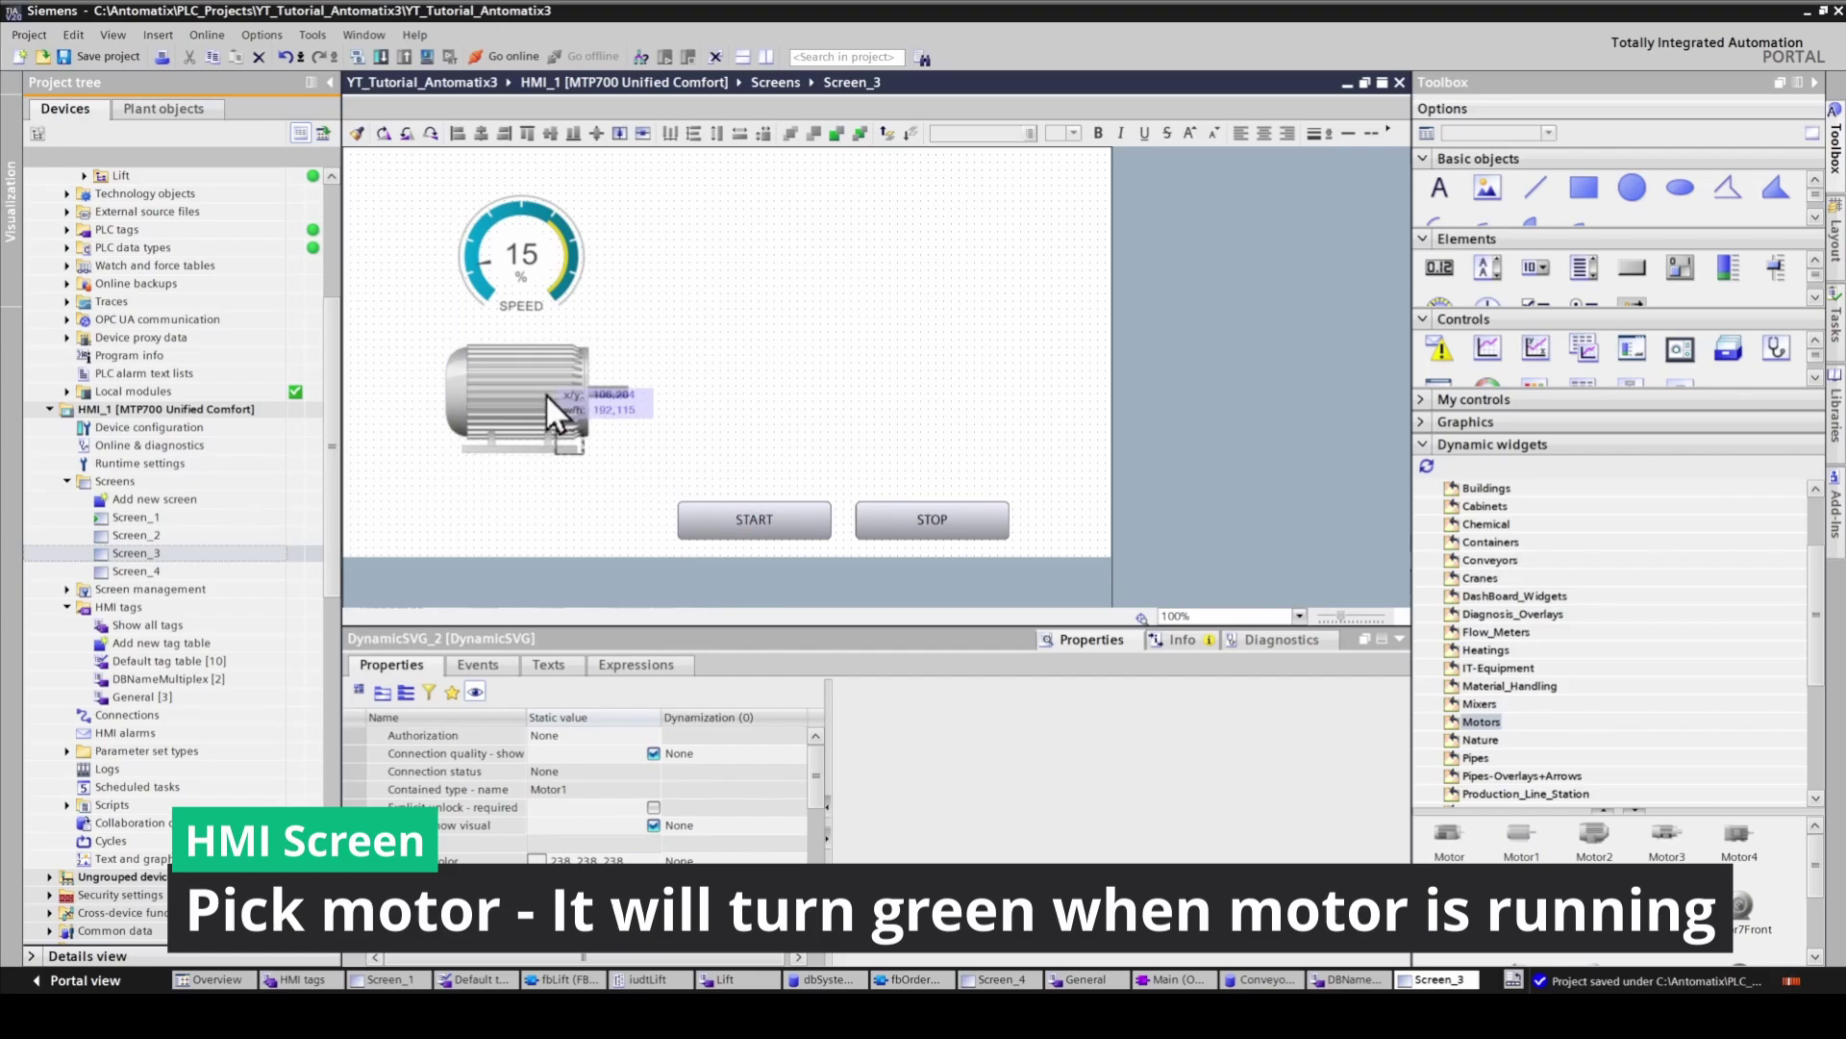
left_click_drag(617, 448, 607, 439)
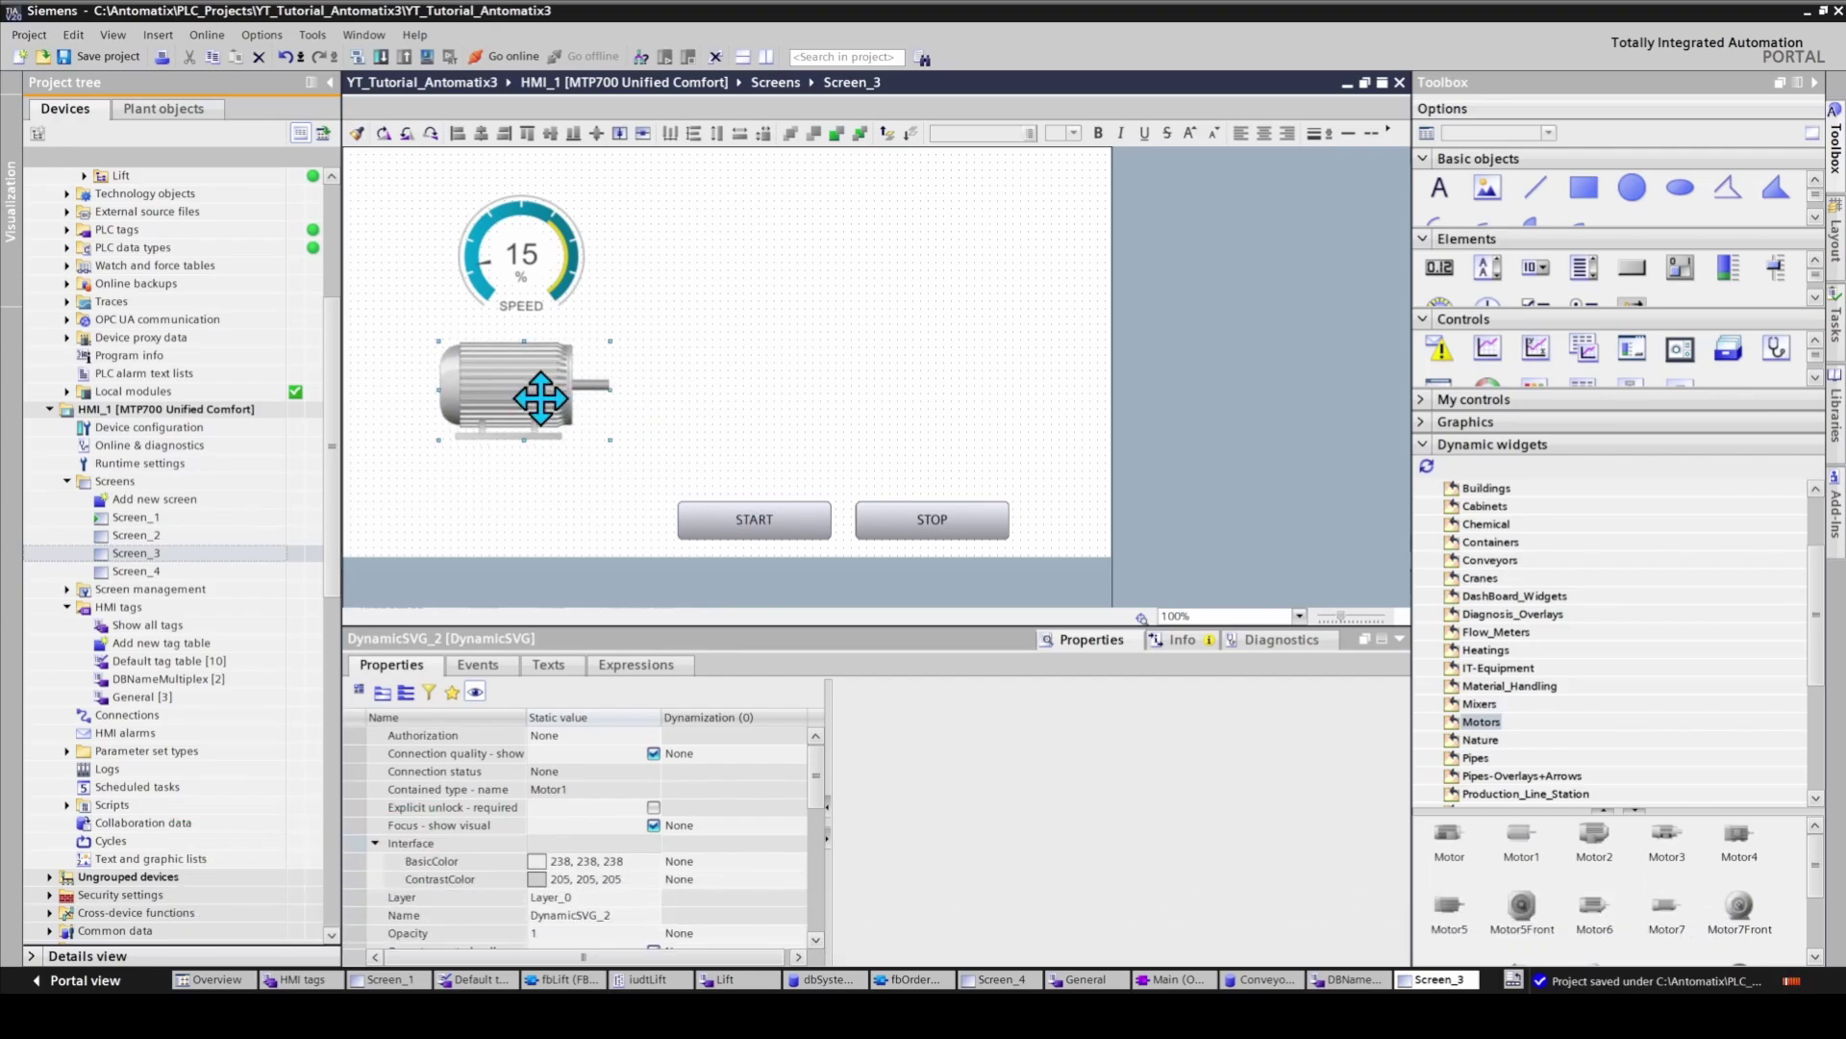
left_click_drag(536, 383, 547, 385)
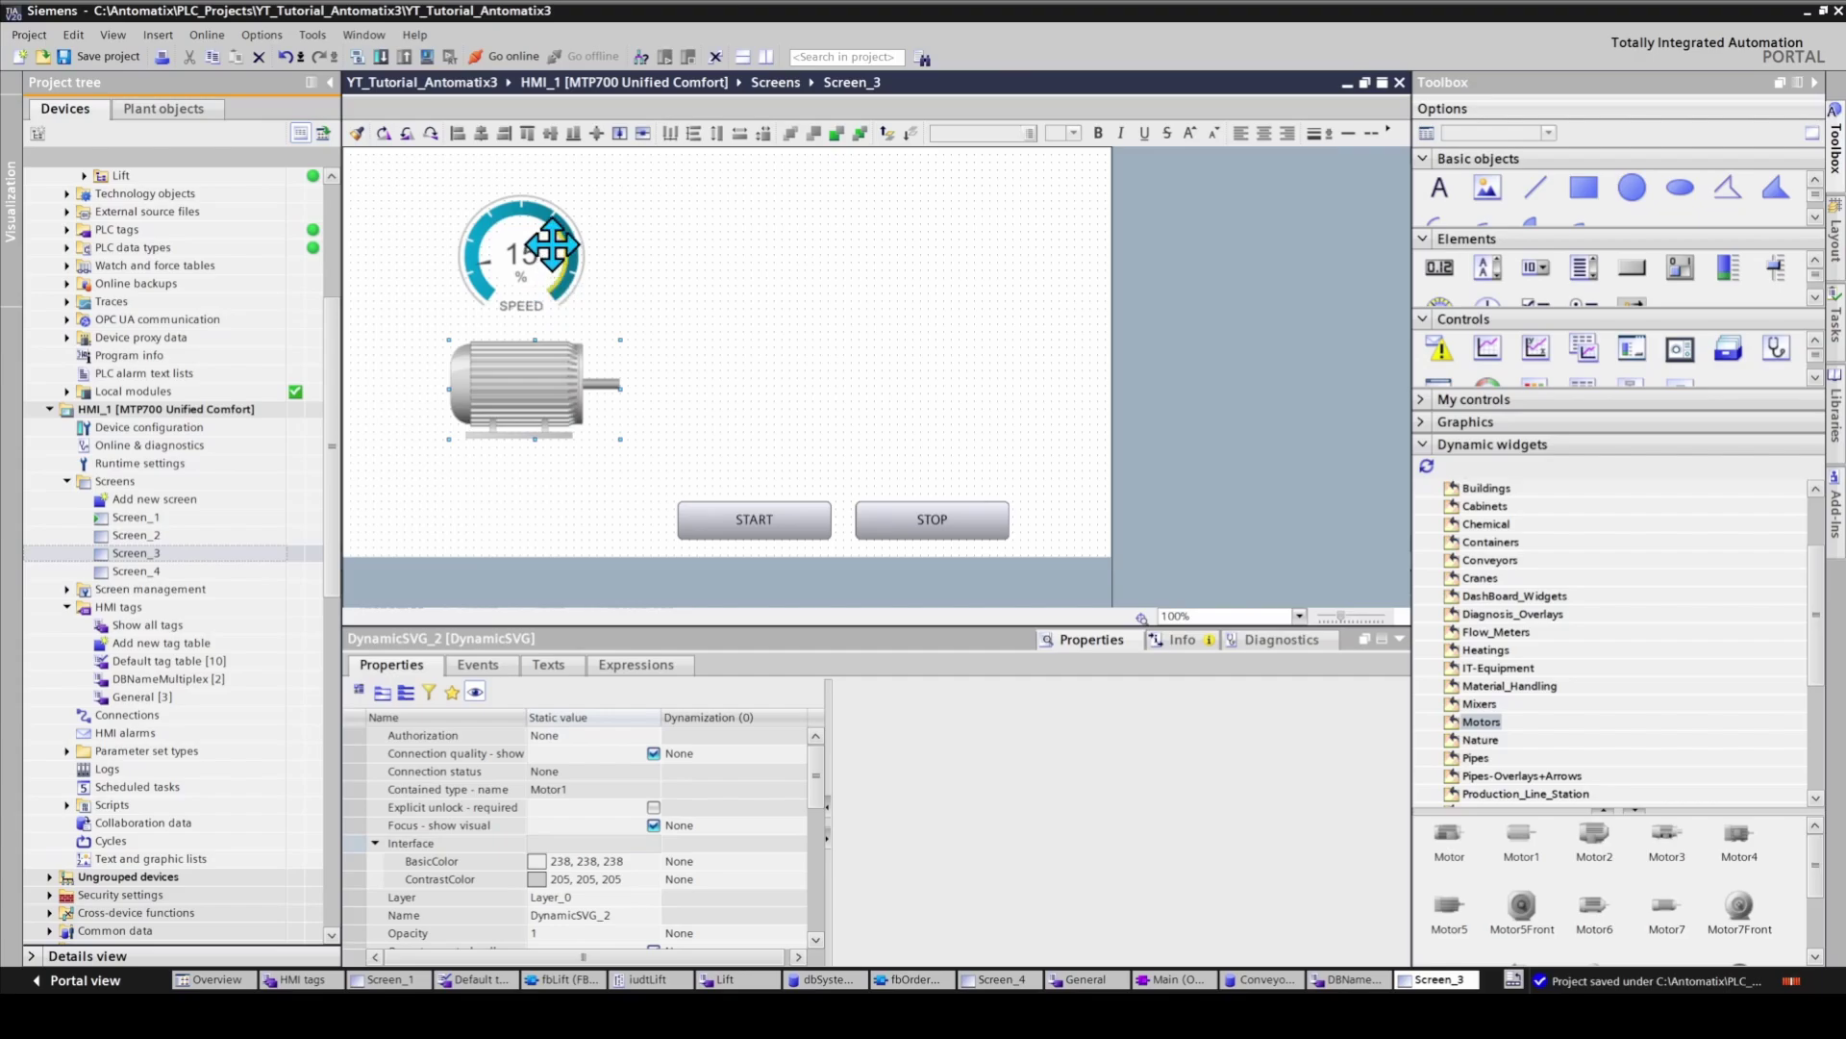
Dynamize the motor widget's BasicColor with the Conveyor1_o_Run tag from the DBNameMultiplex tag table
mouse_move(813, 798)
left_mouse_down()
mouse_move(810, 867)
mouse_move(794, 807)
left_mouse_up()
left_click(465, 790)
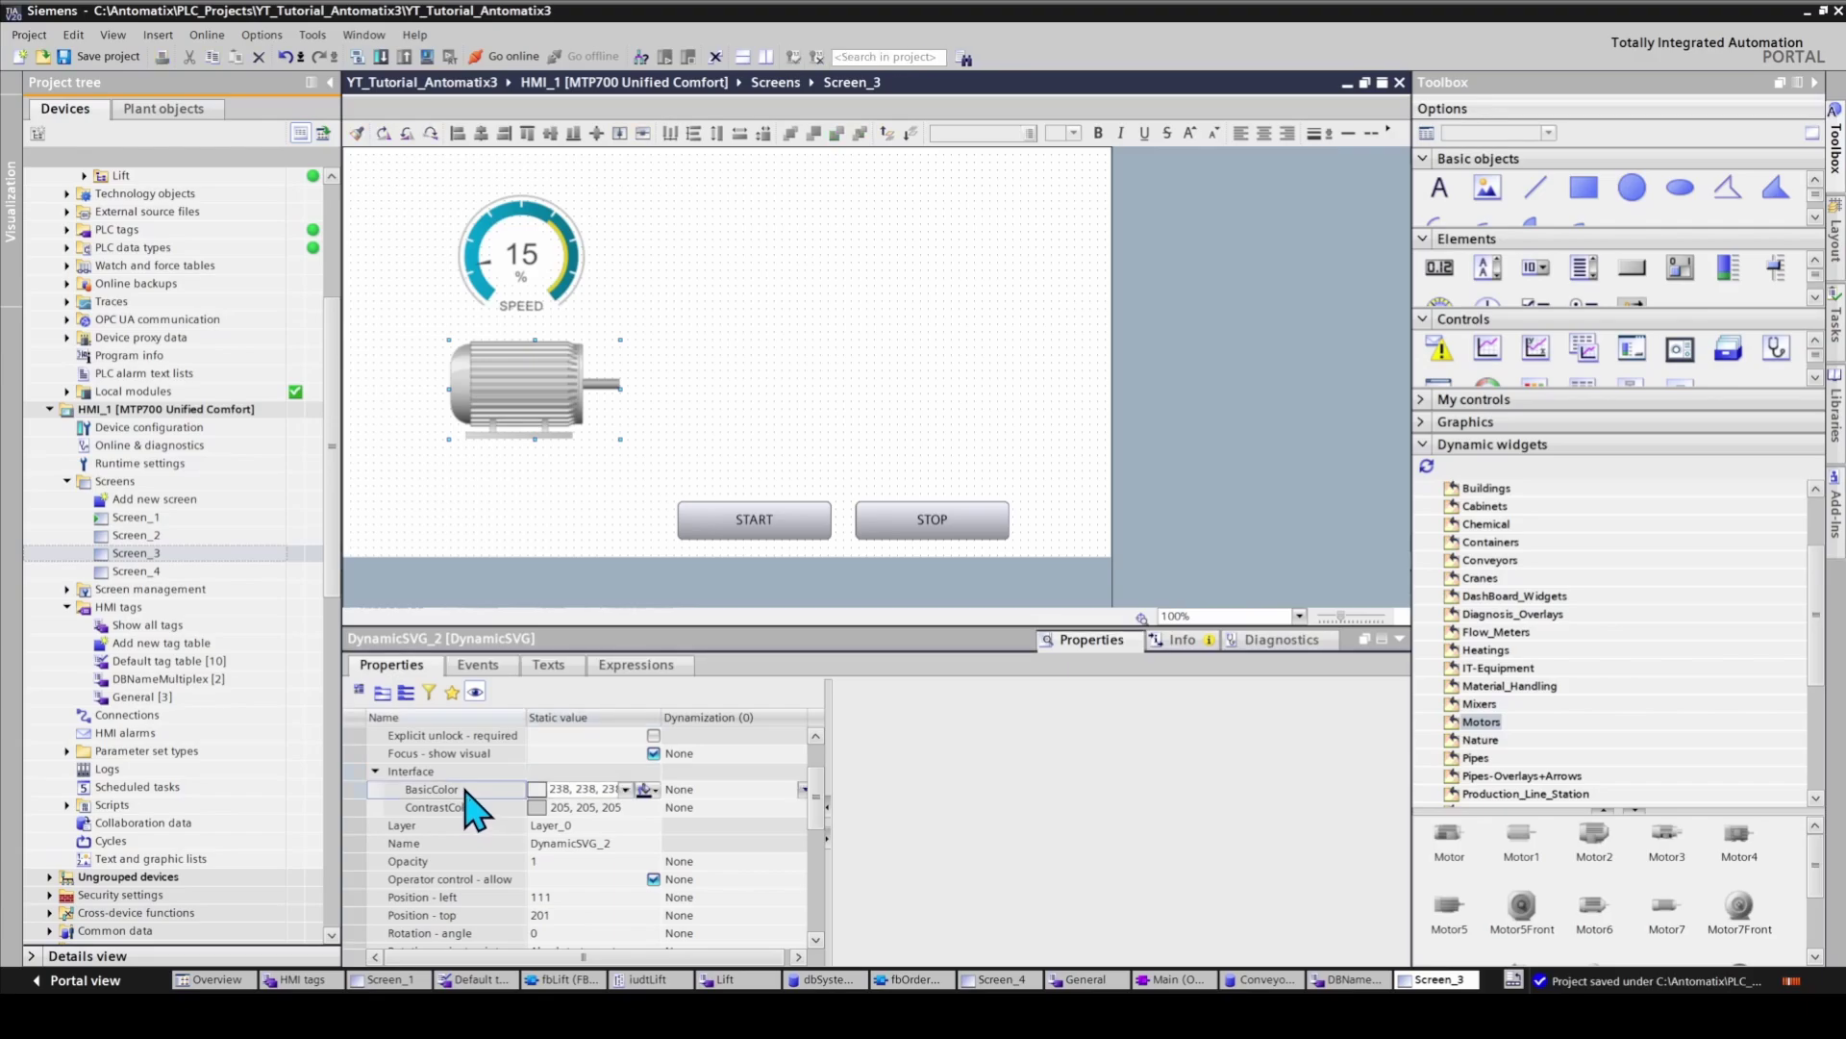
left_click(800, 793)
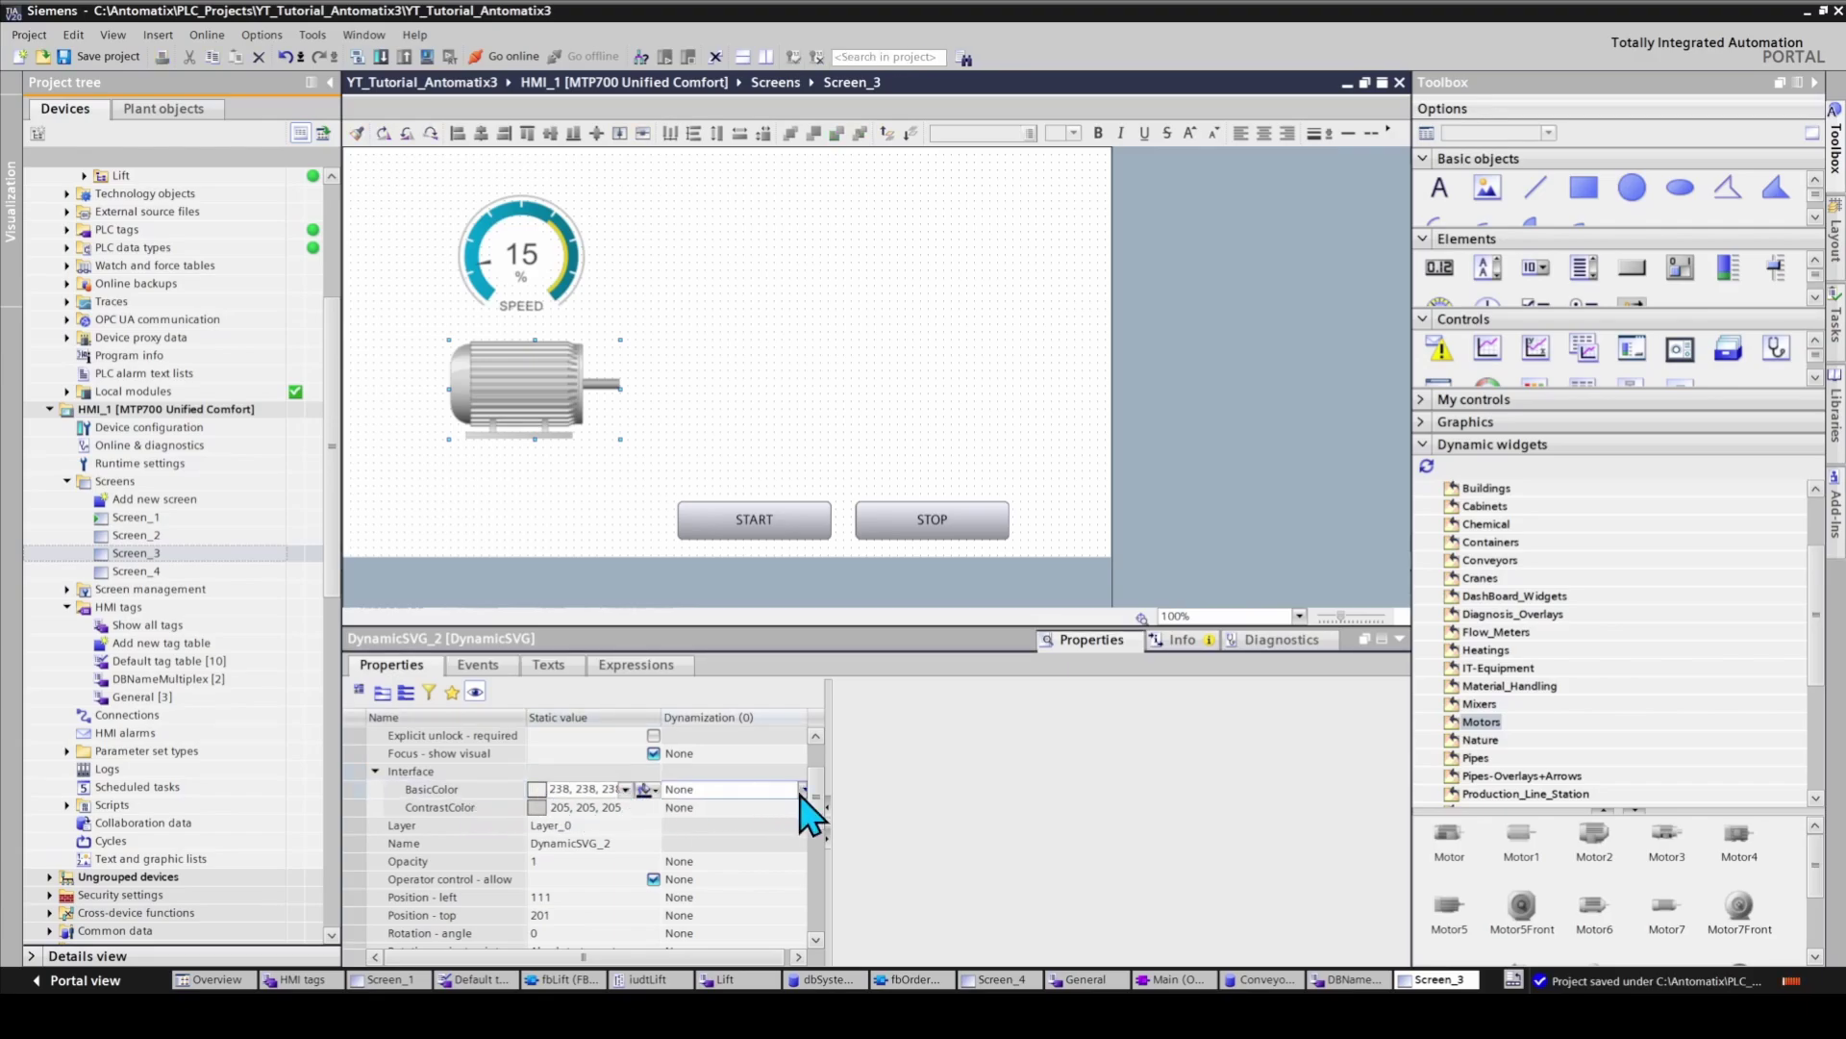
left_click(805, 794)
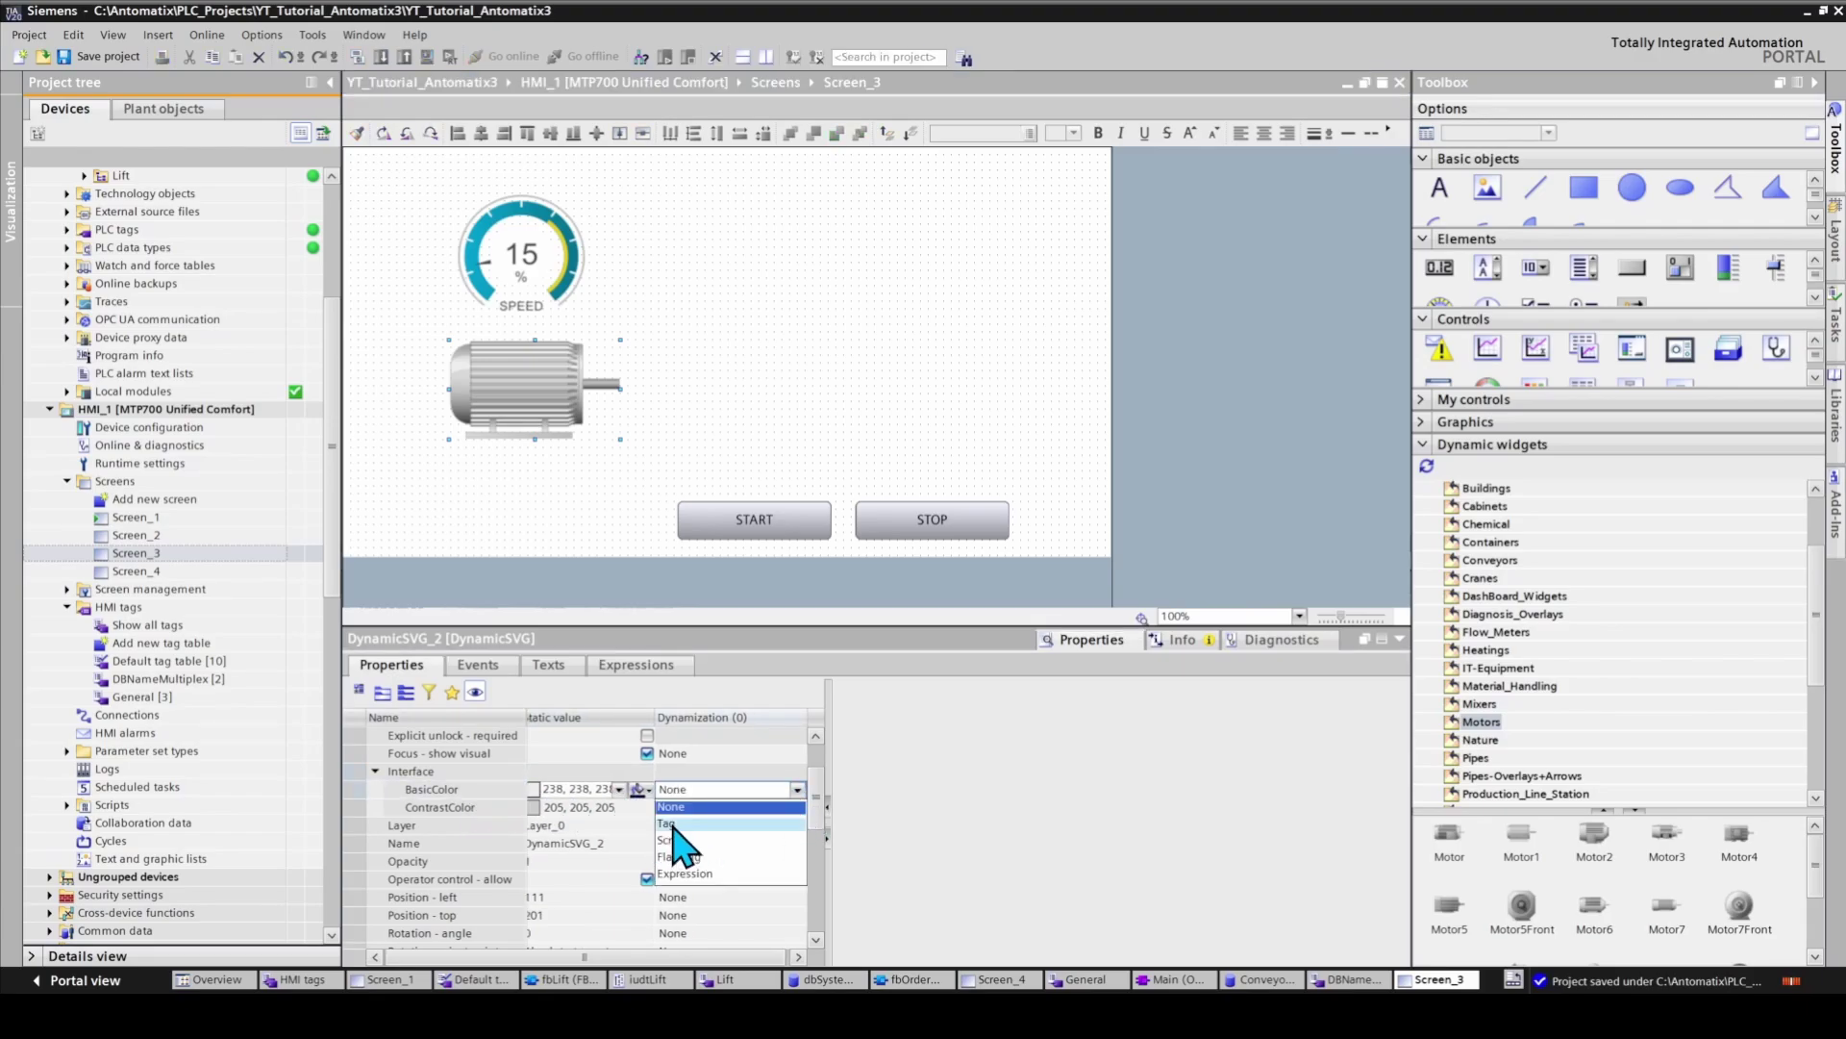
left_click(675, 836)
left_click(1280, 751)
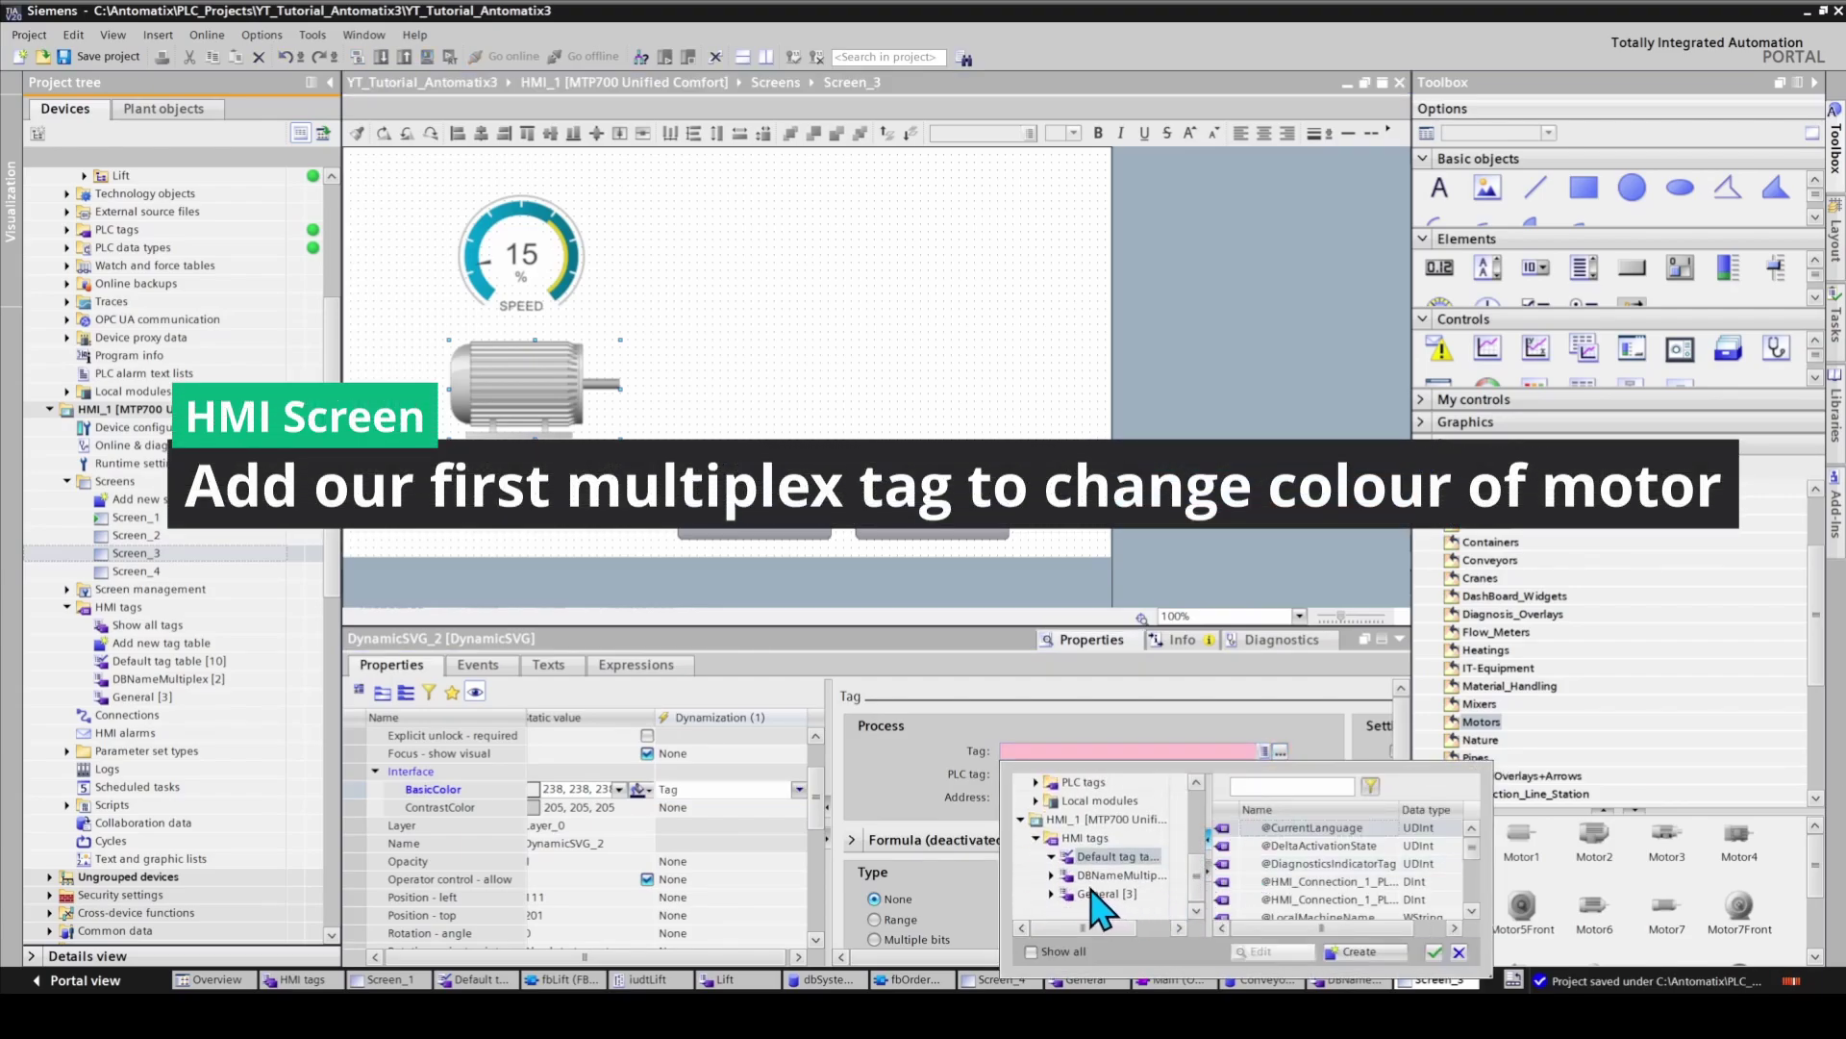
left_click(1108, 875)
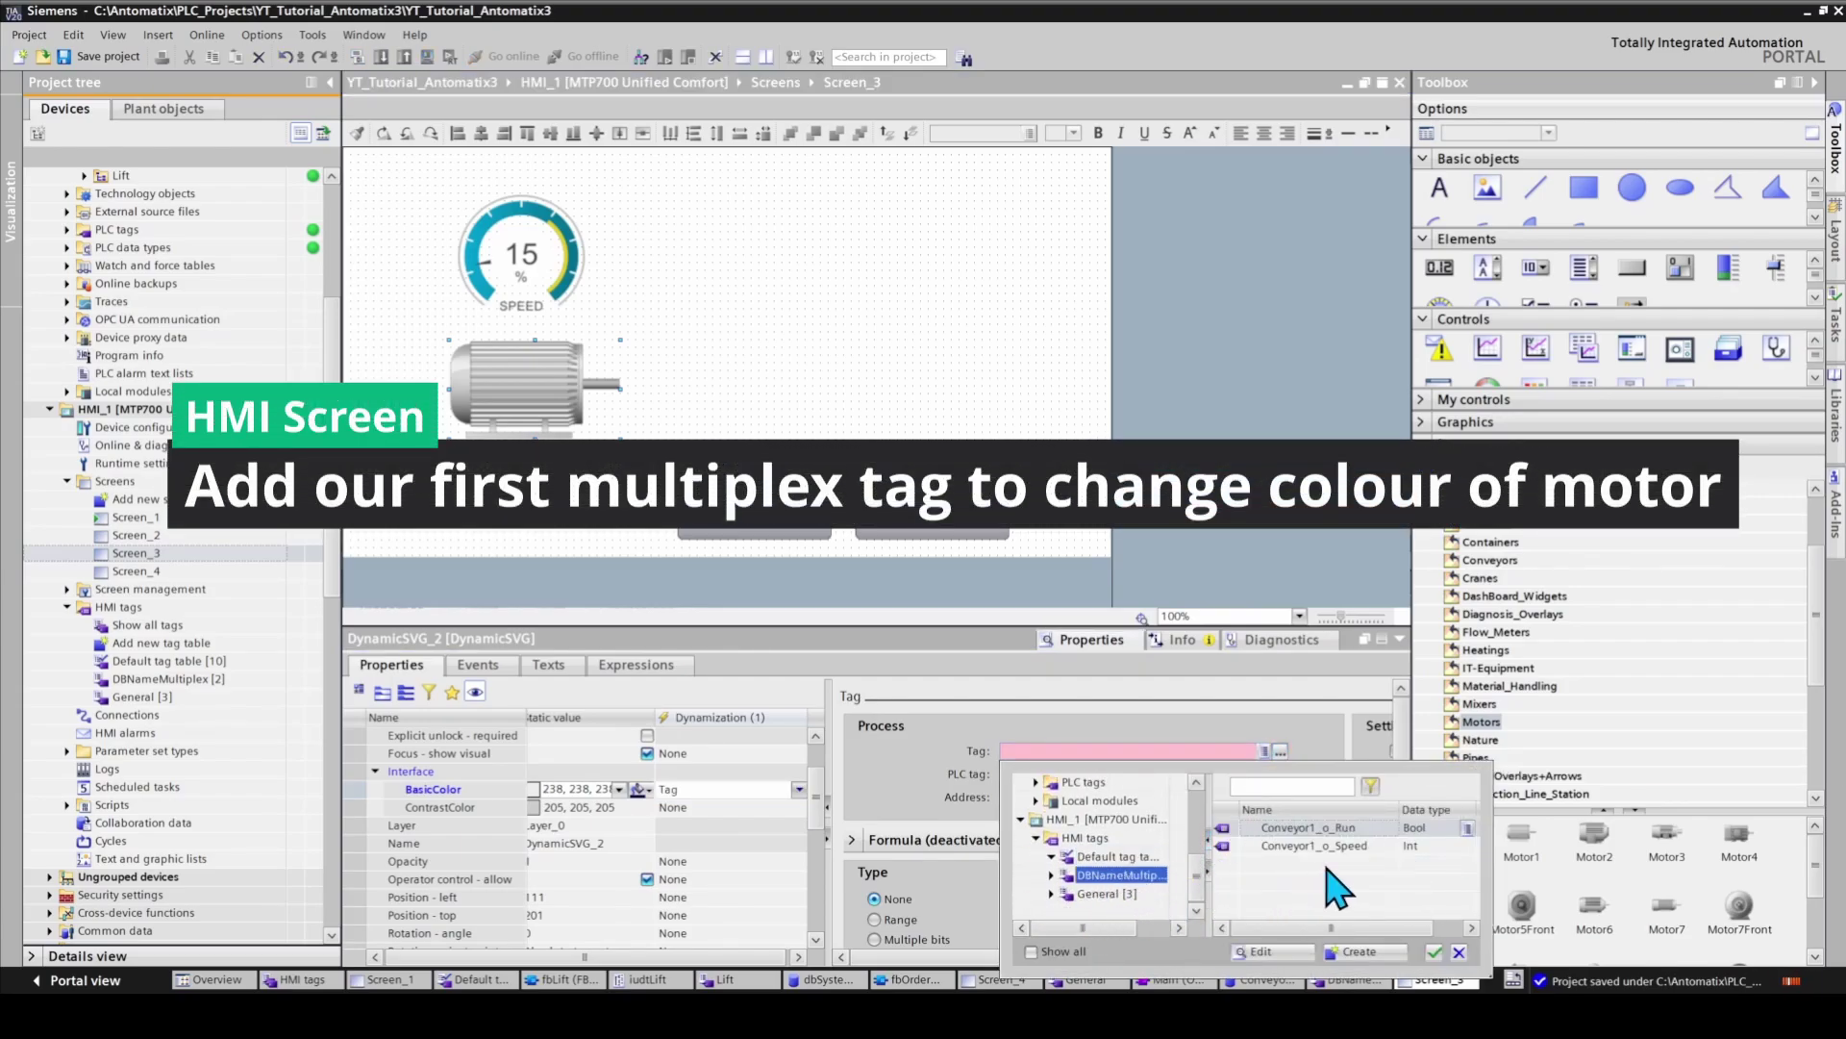
double_click(1323, 827)
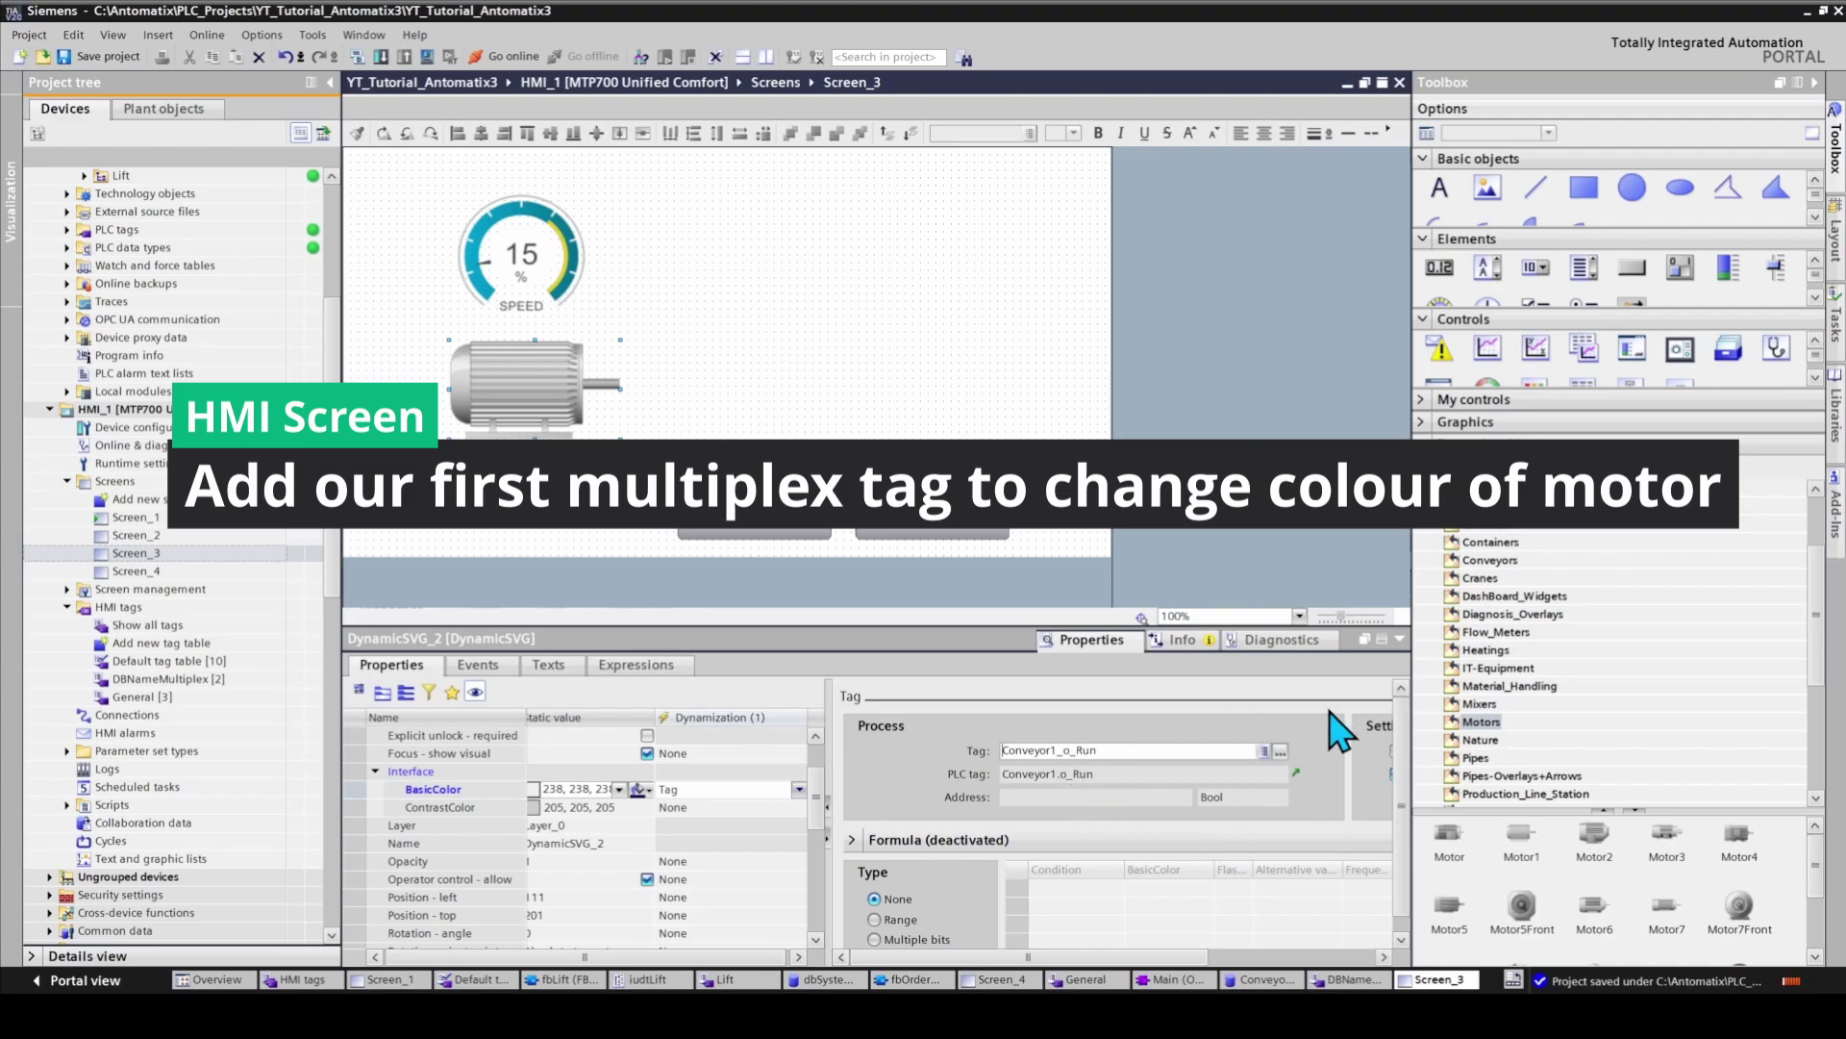
Set the motor's BasicColor dynamization type to Single bit and assign bright green to condition 1
left_click_drag(1285, 626, 1285, 481)
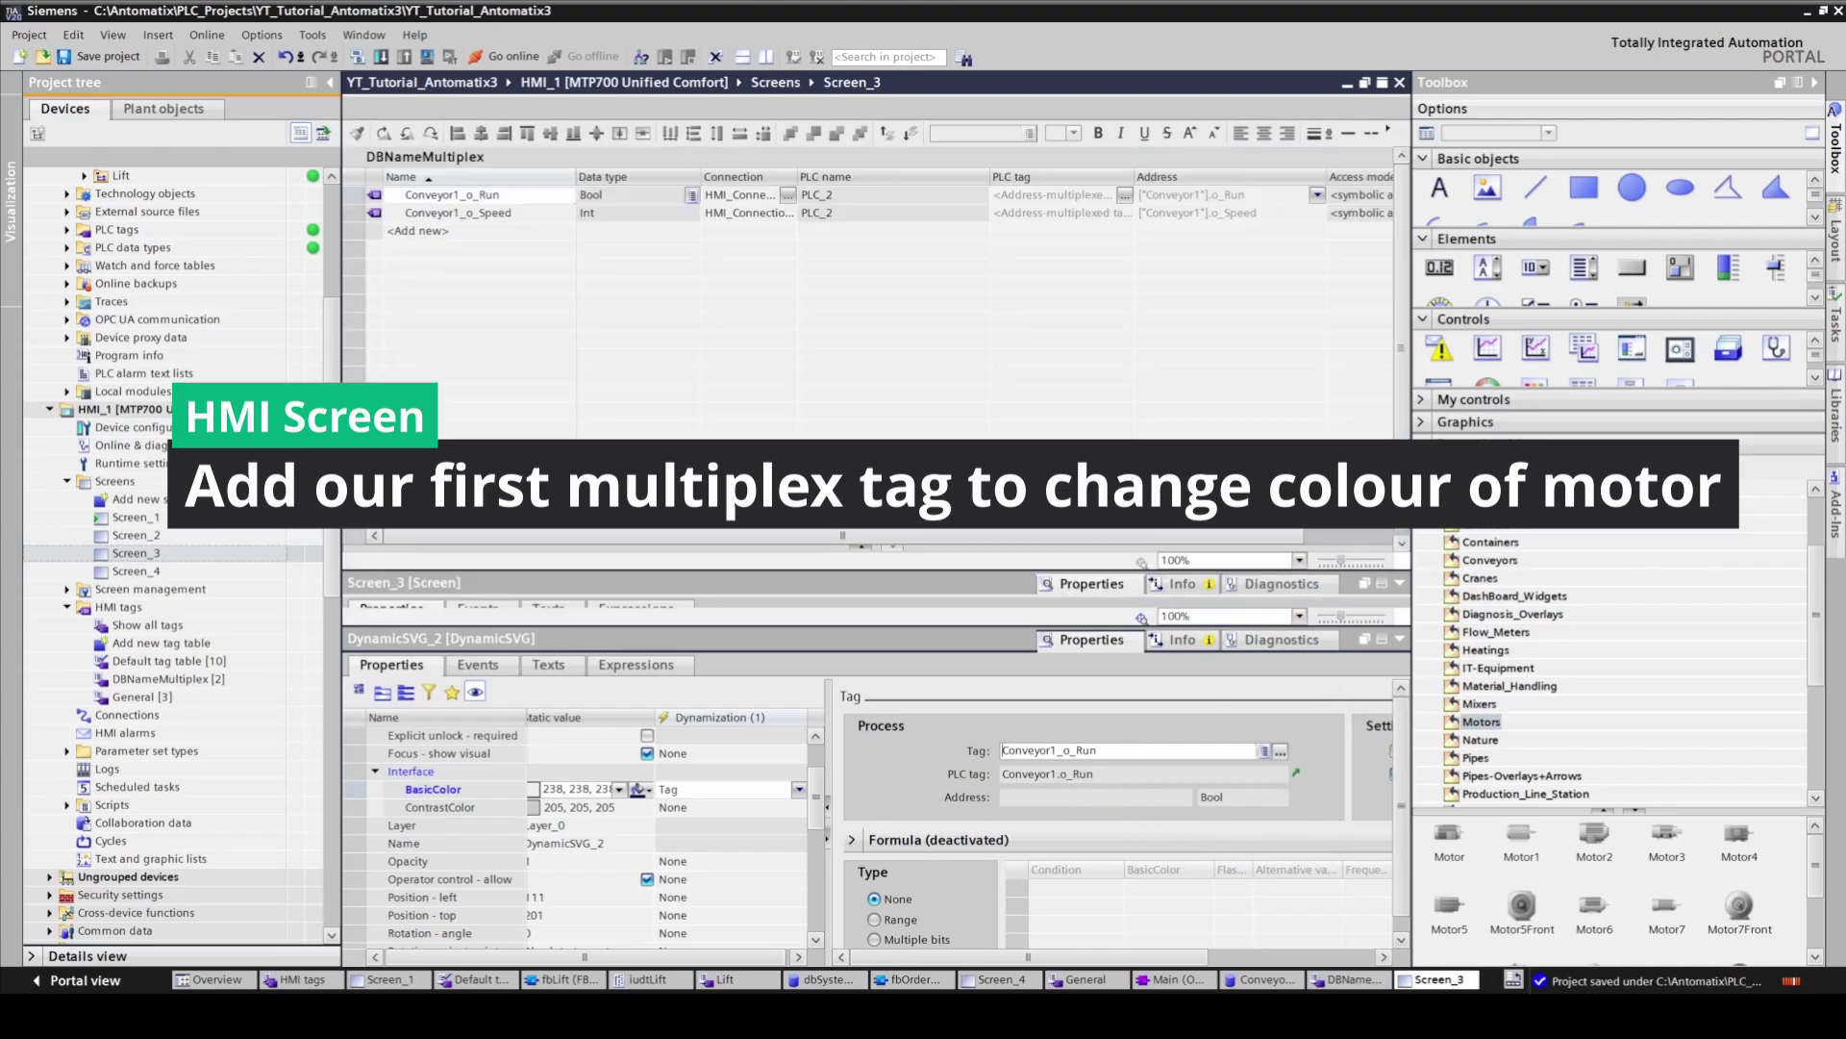
left_click_drag(1413, 570, 1570, 577)
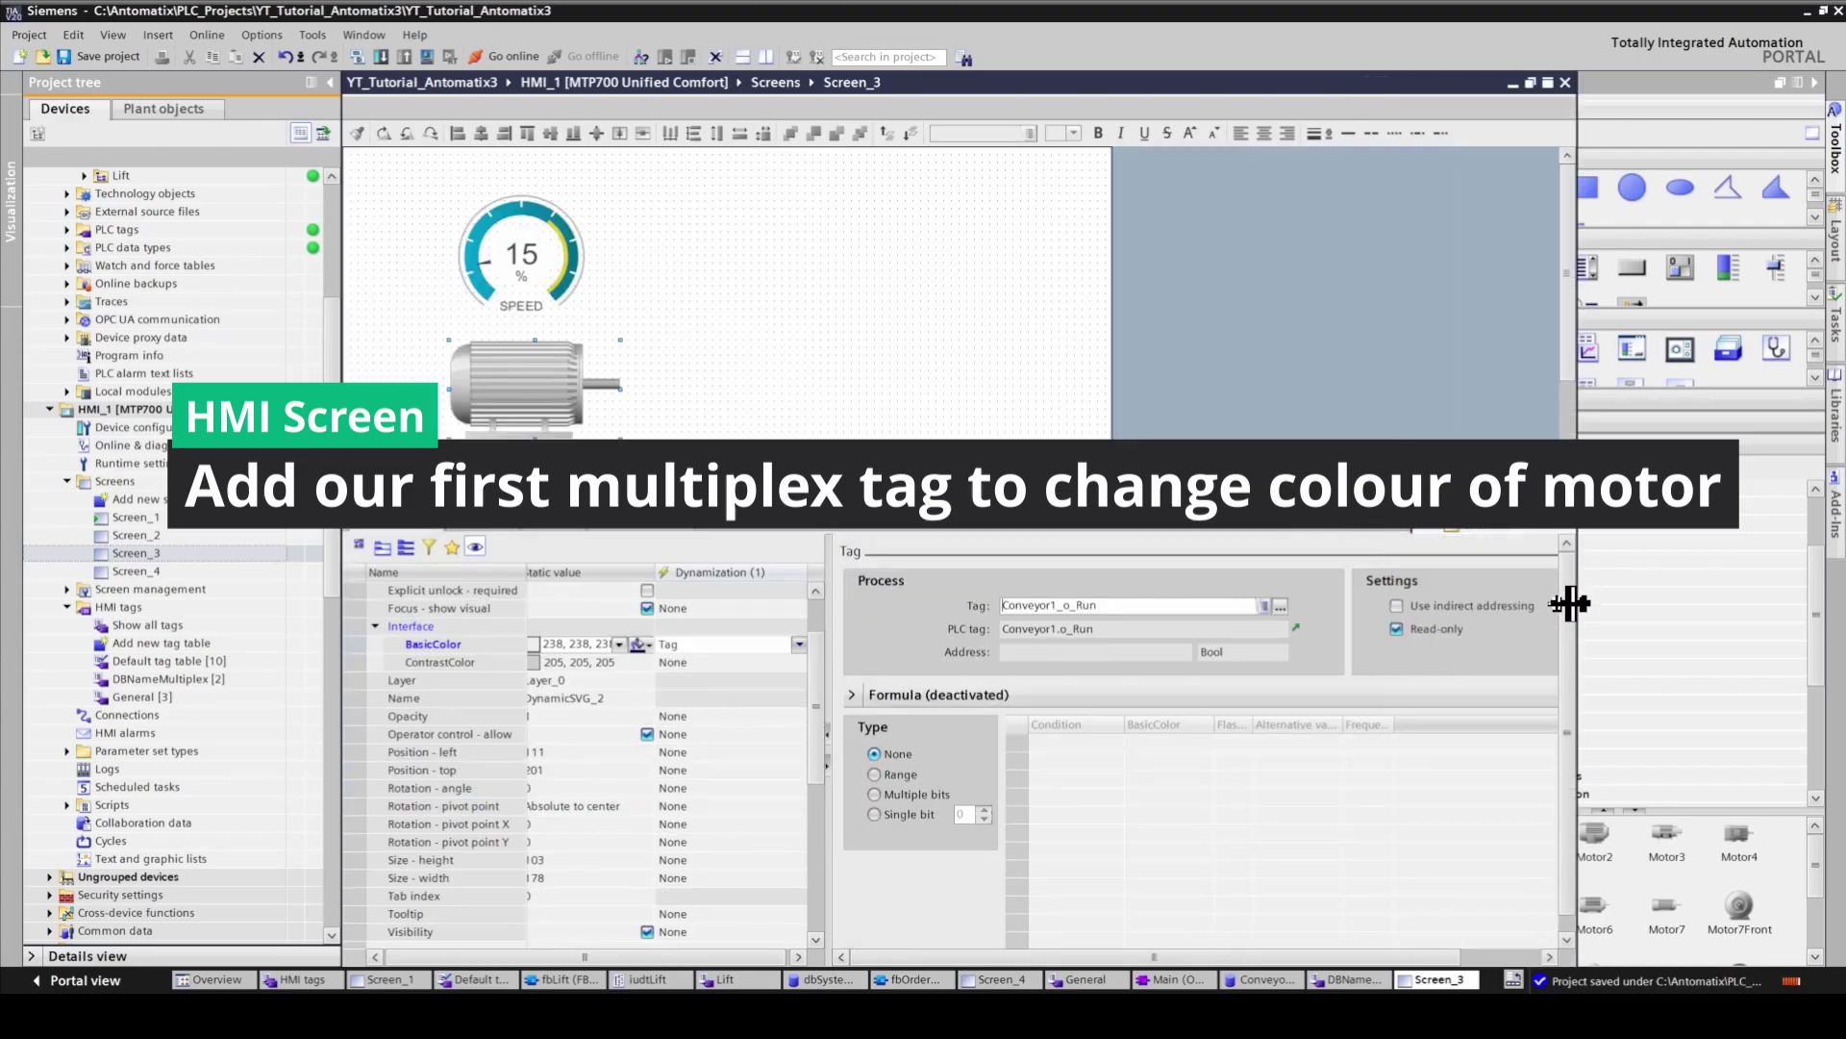
left_click(874, 814)
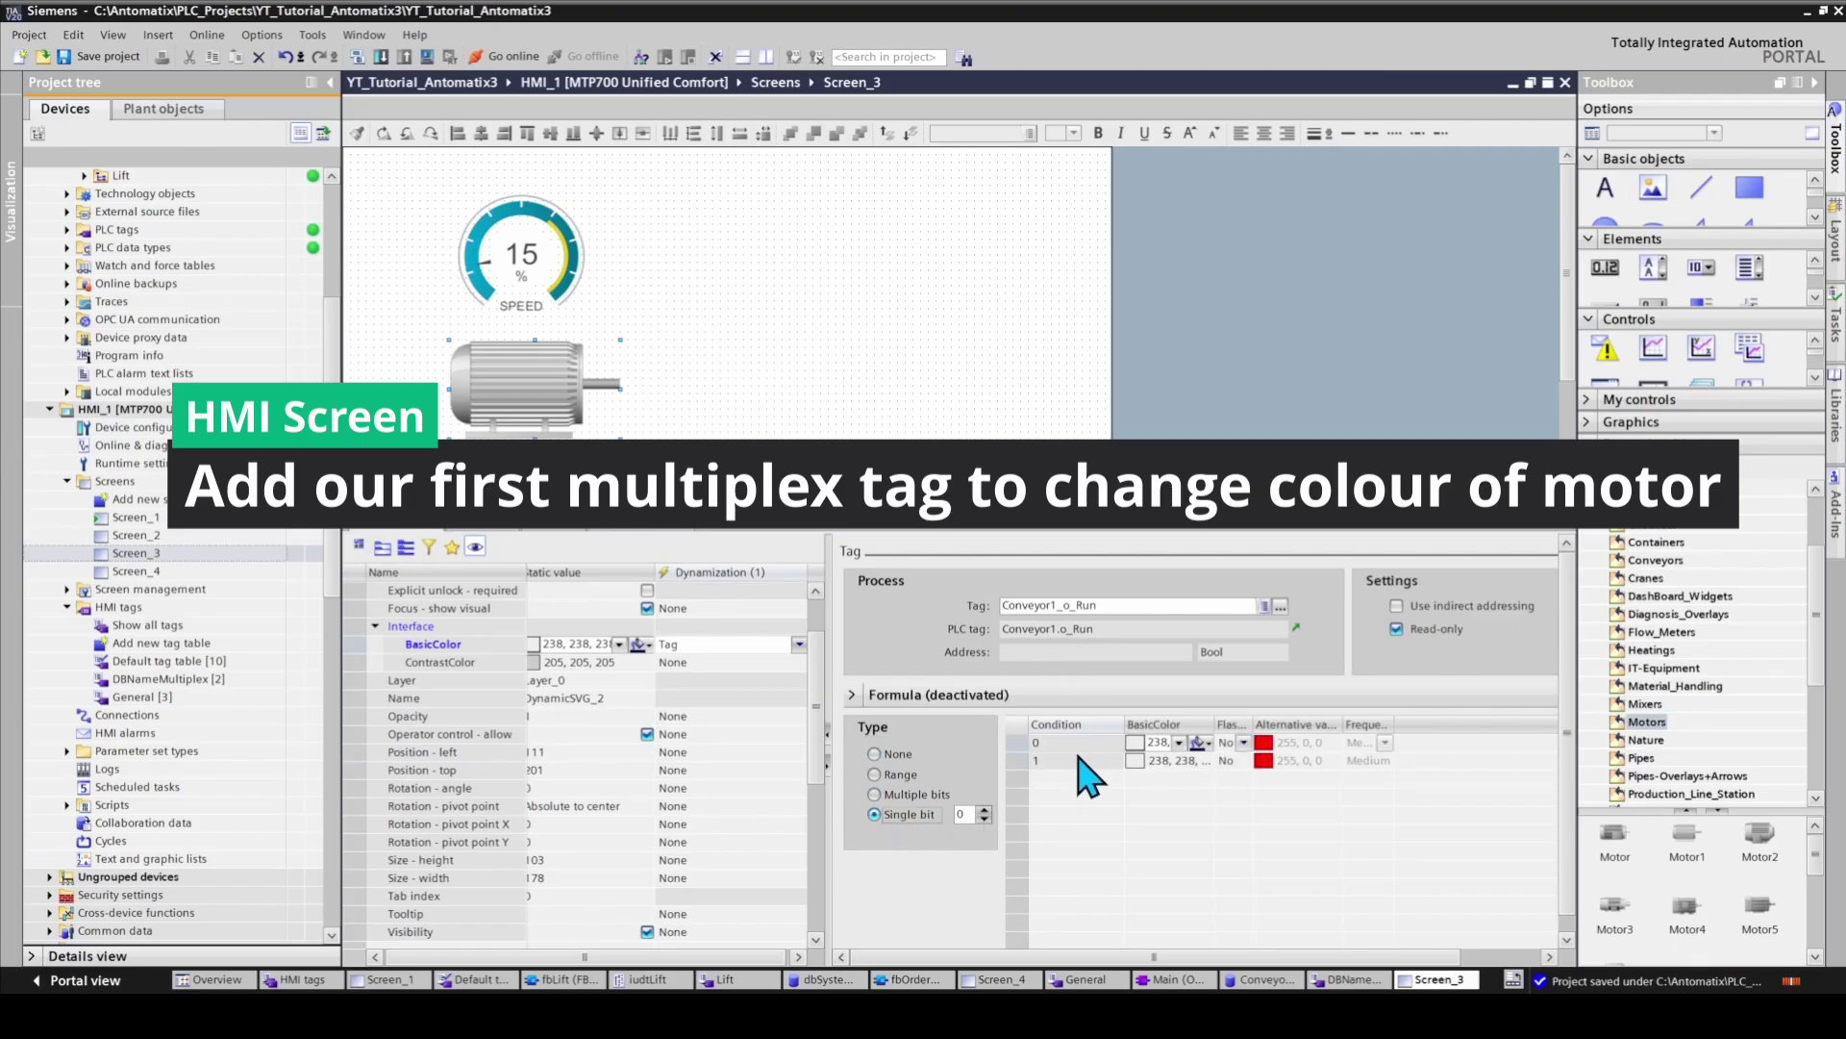
left_click(1139, 759)
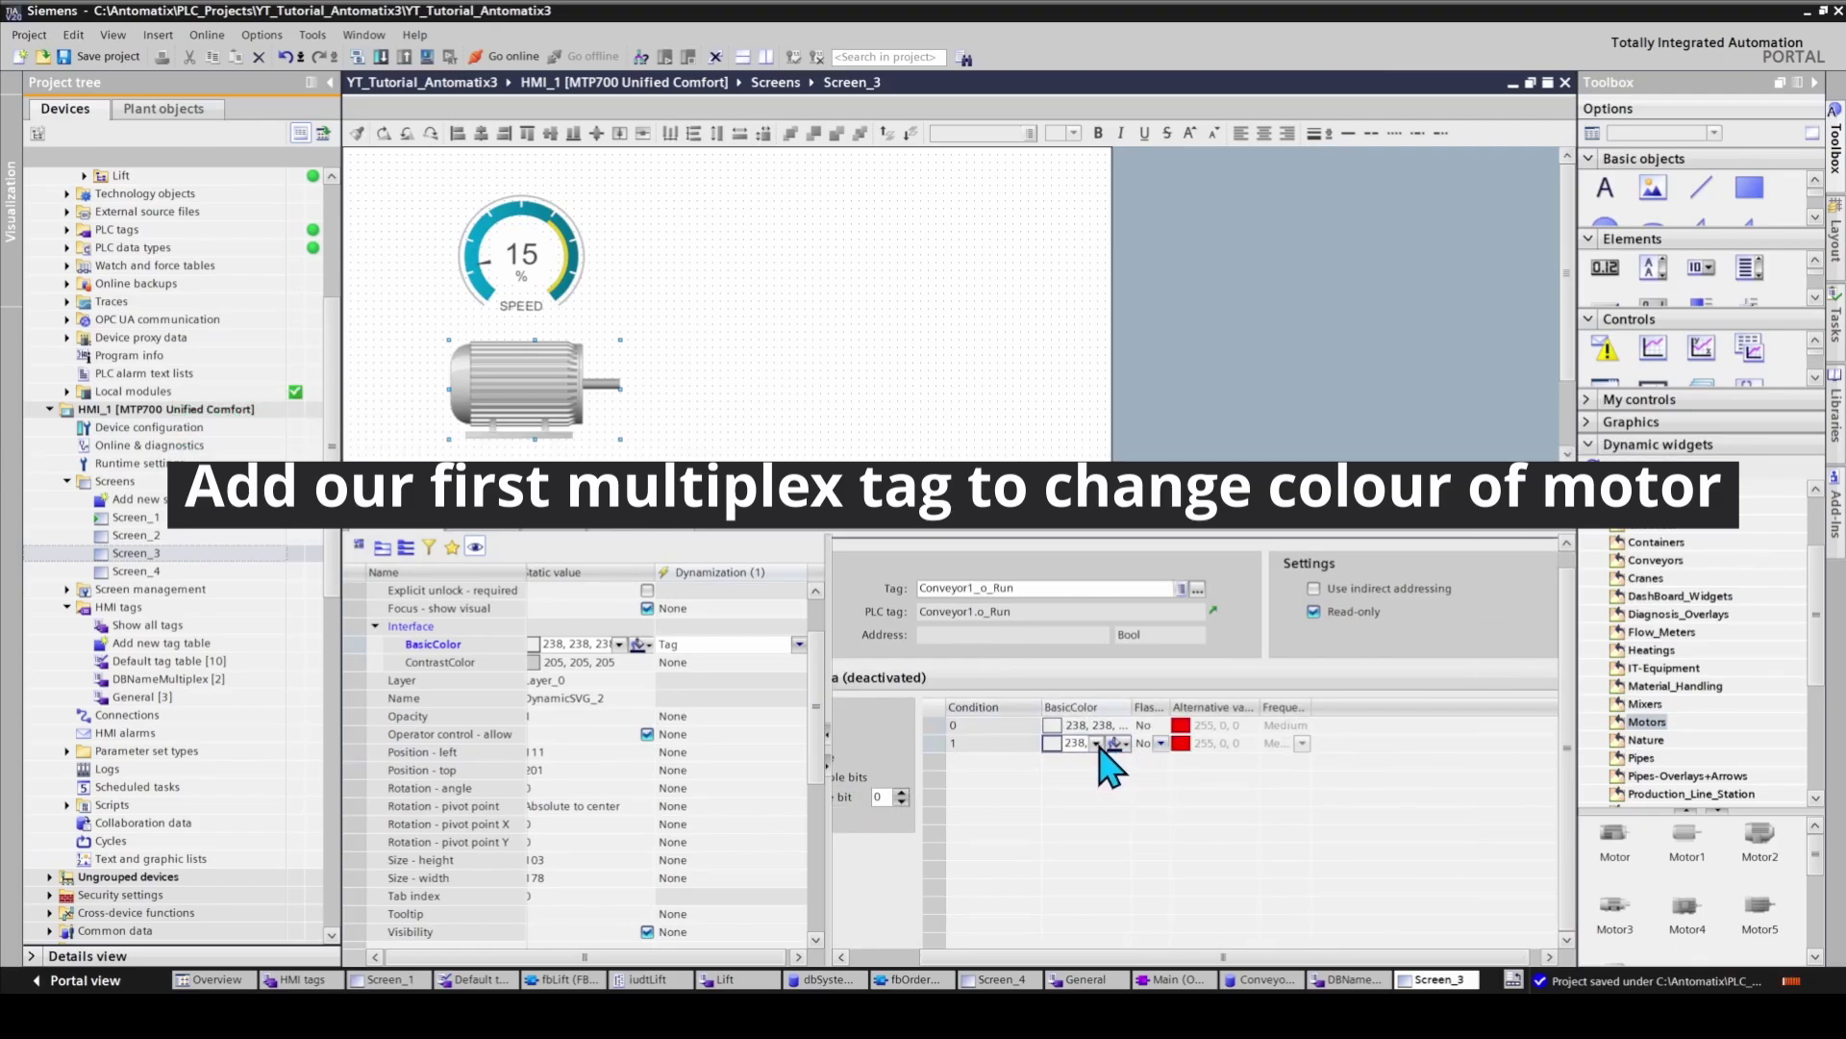
left_click(1097, 744)
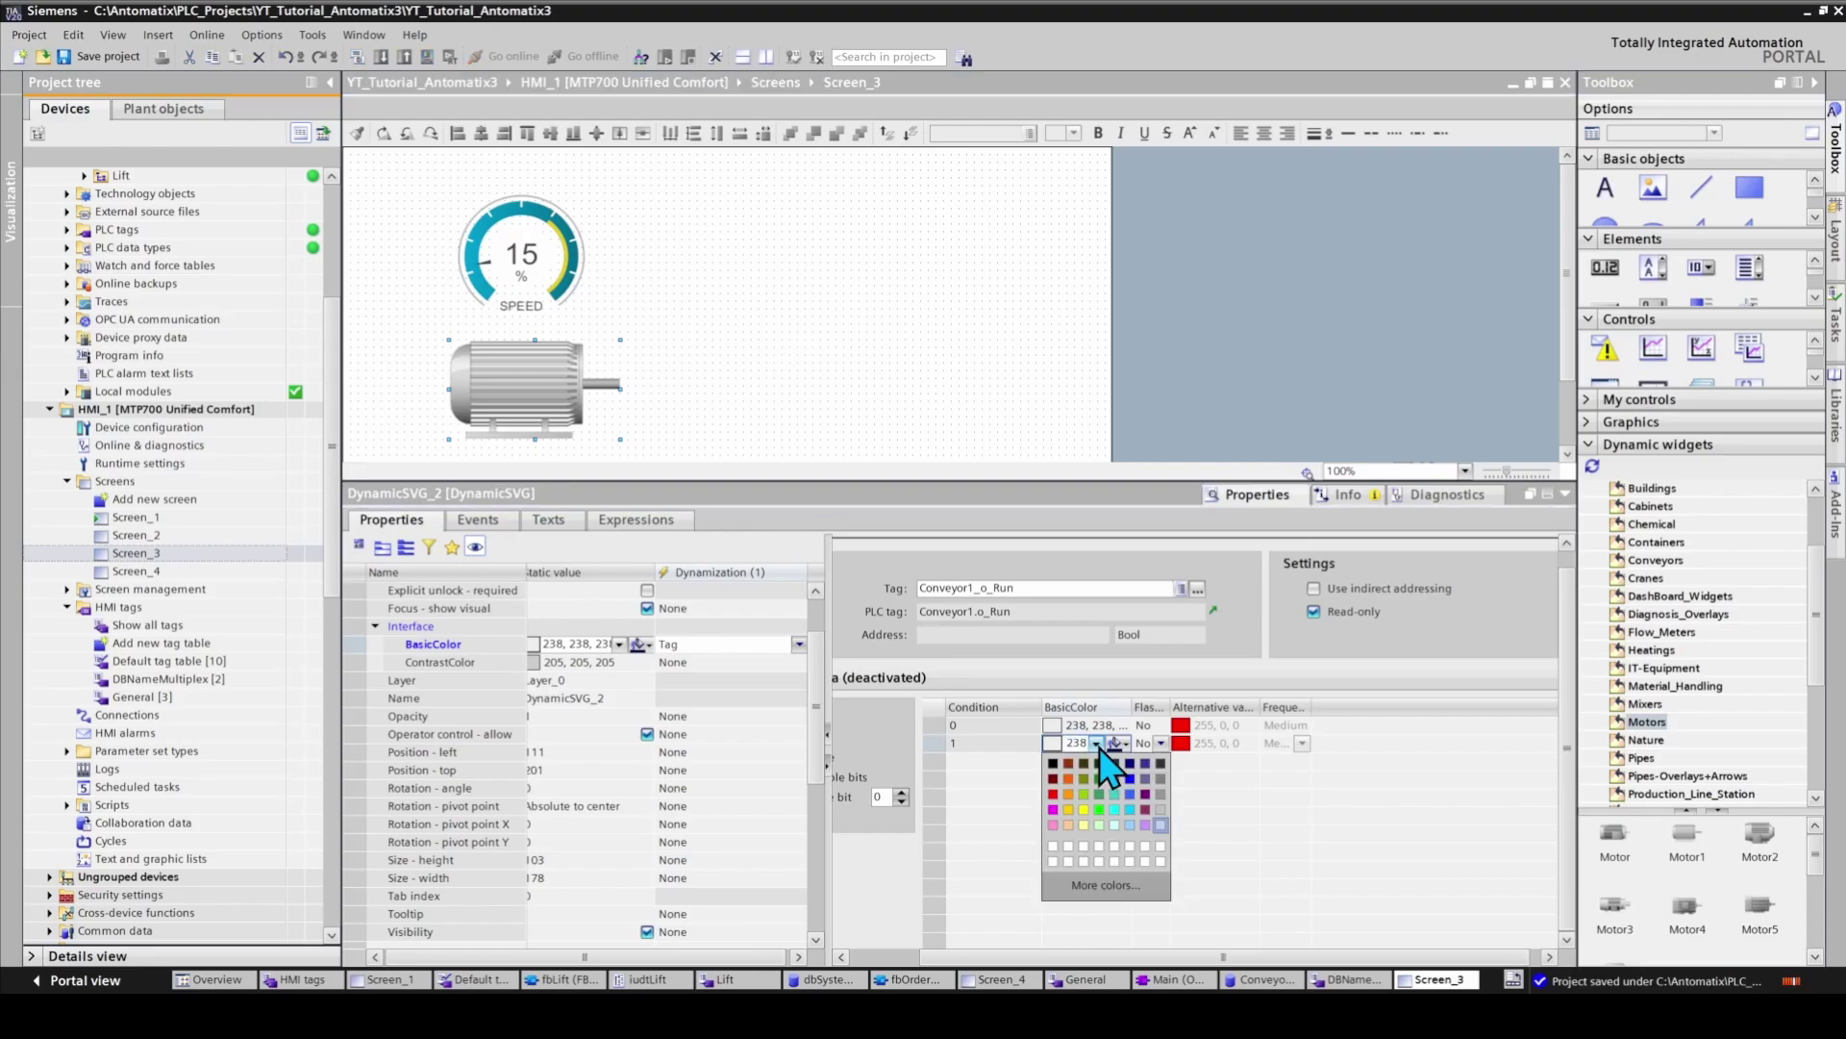
left_click(1103, 815)
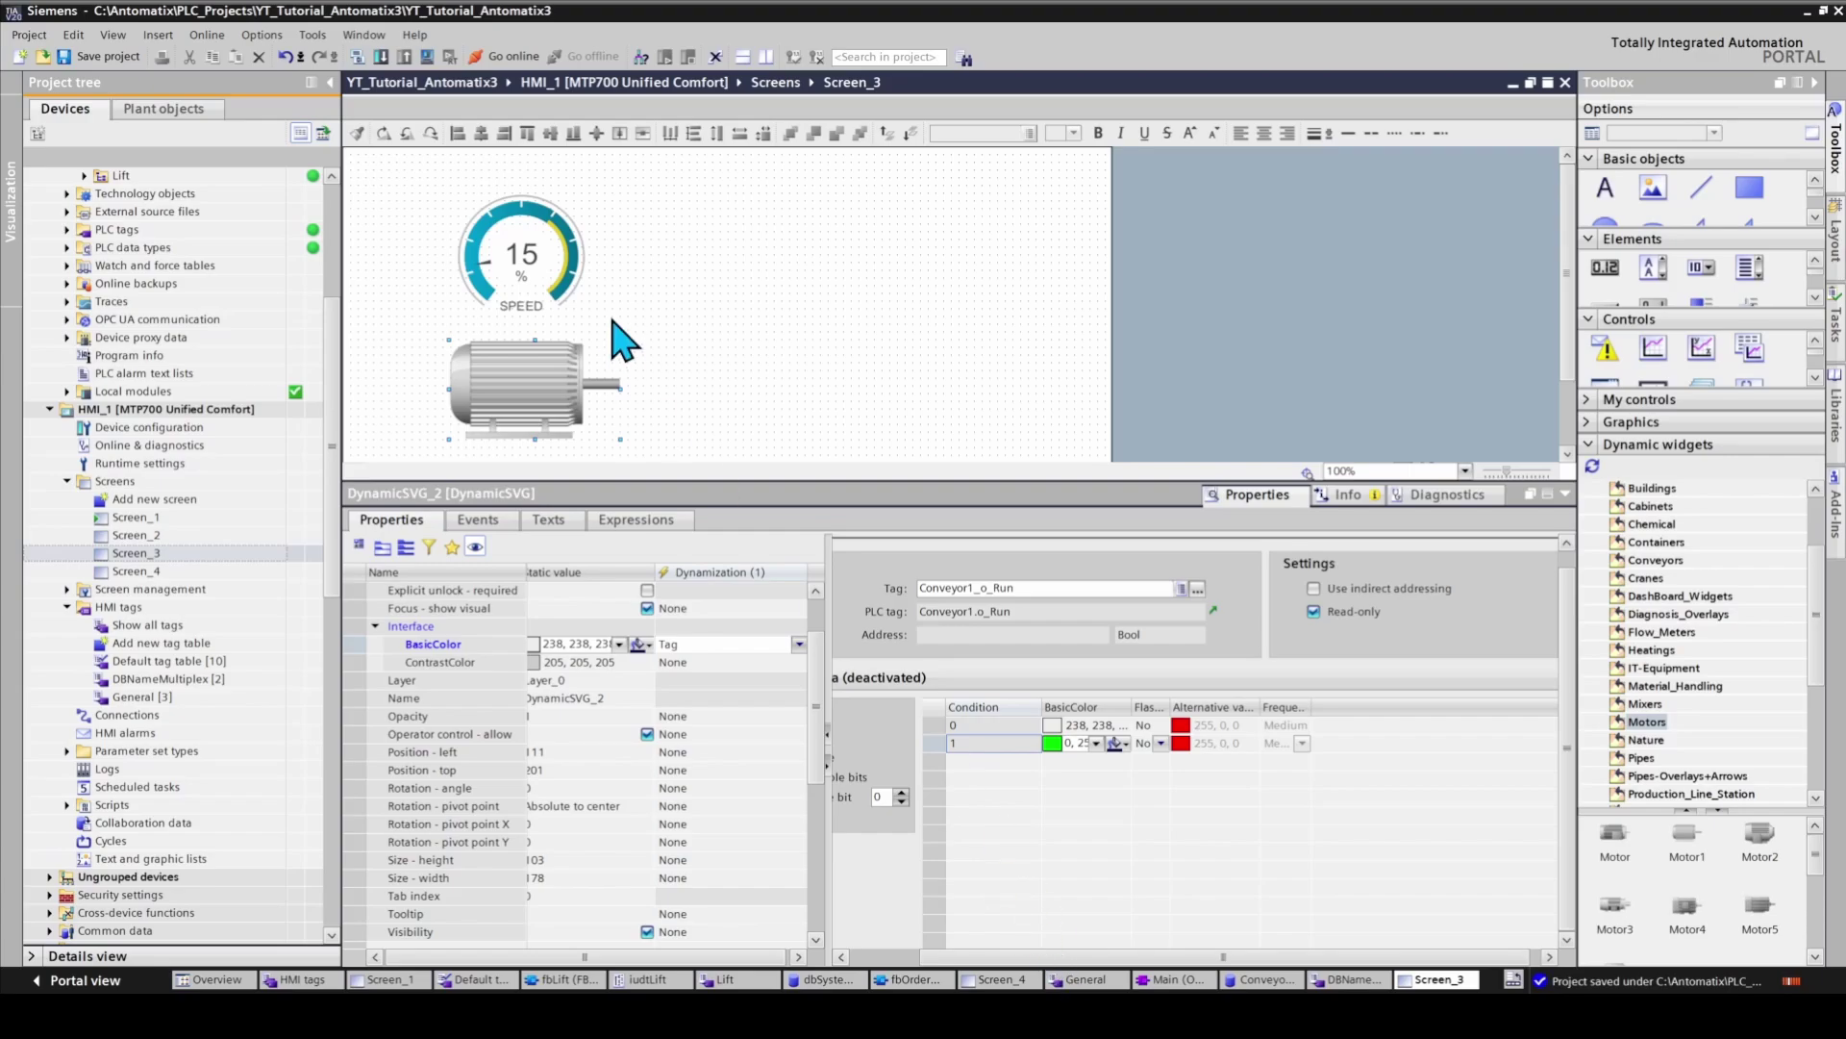
Enlarge the speed gauge slightly and dynamize its Value property with the Conveyor1_o_Speed tag
left_click(533, 238)
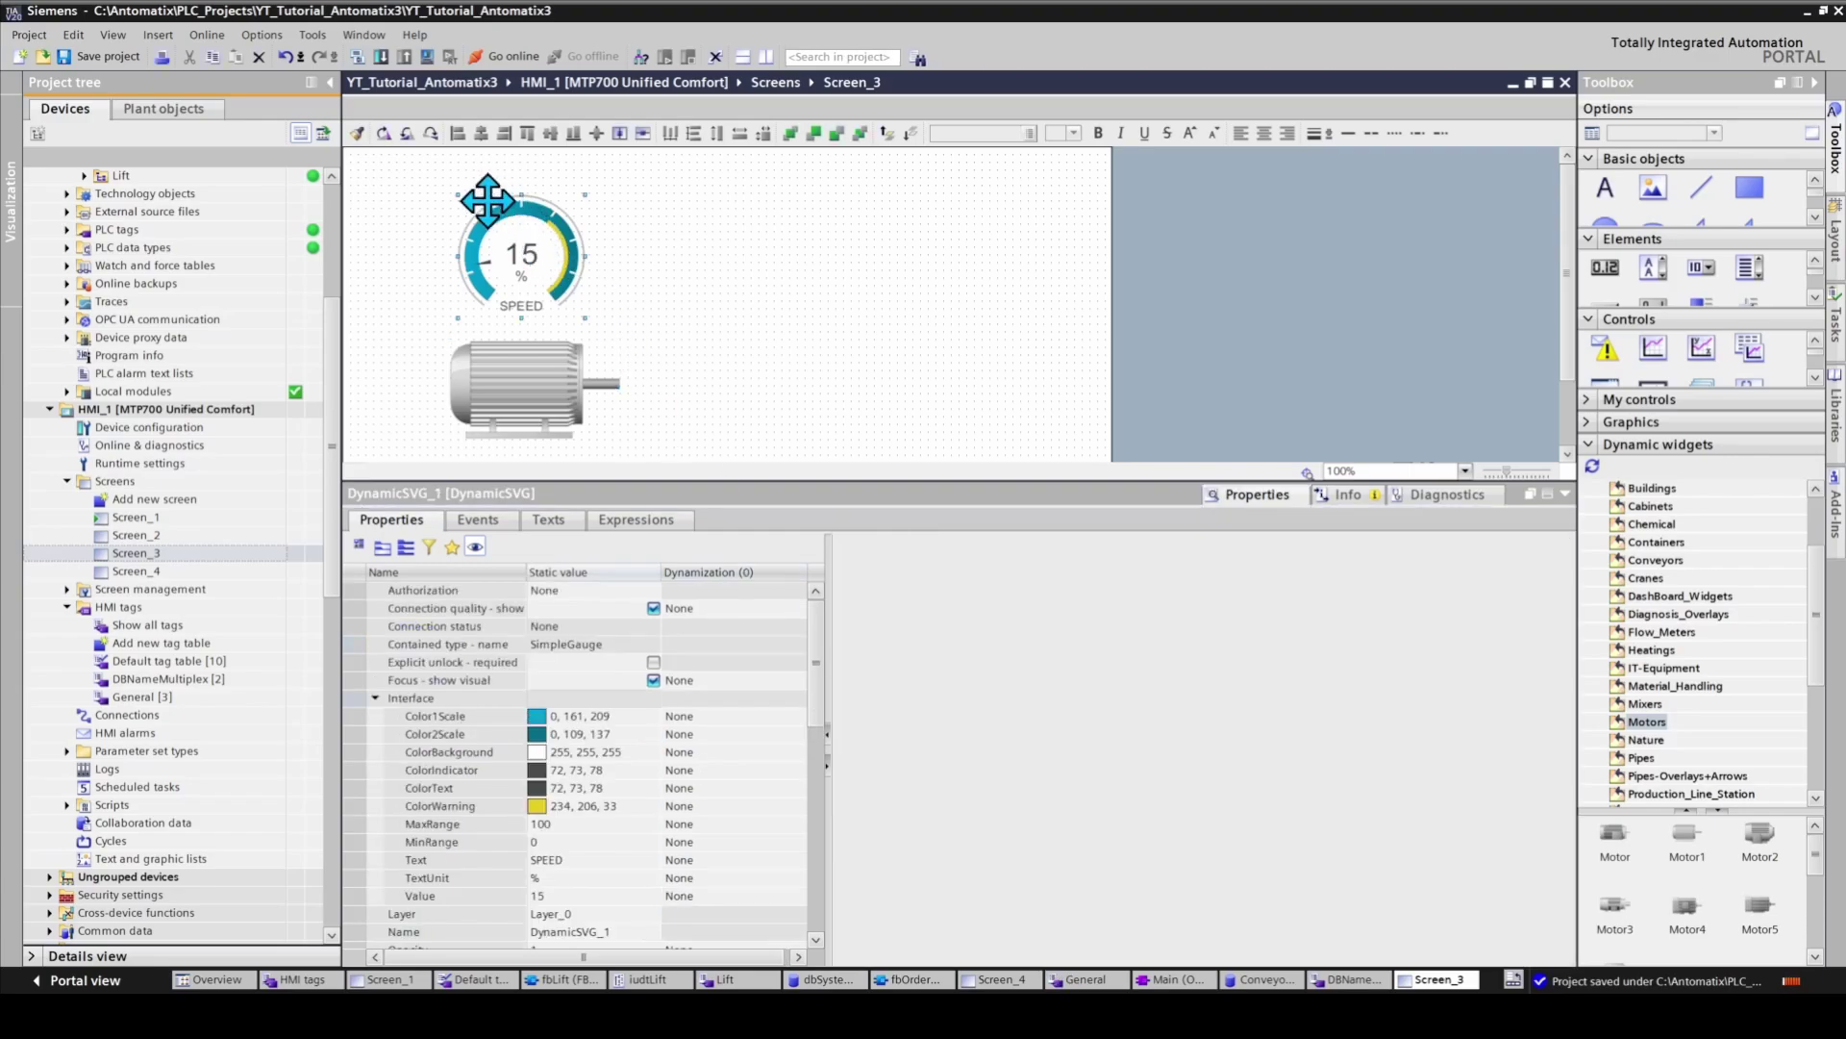
left_click_drag(458, 194, 501, 215)
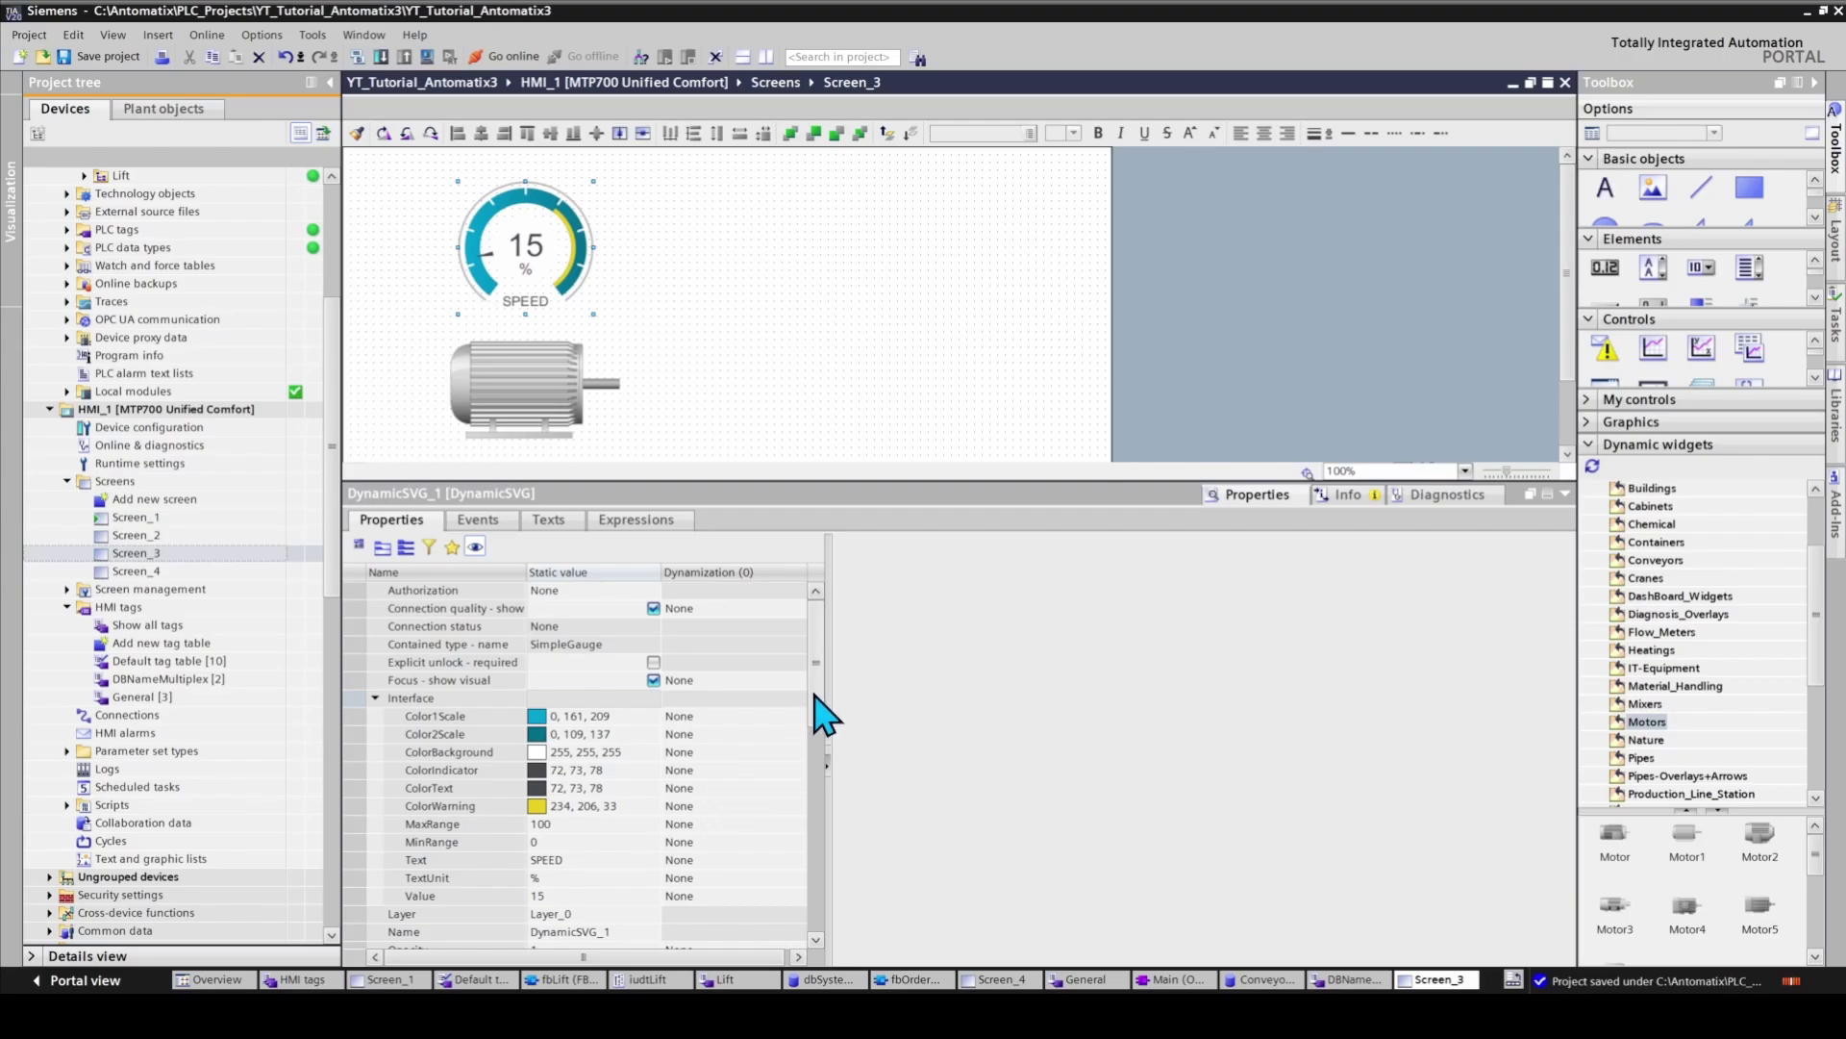
left_click(585, 895)
left_click(769, 895)
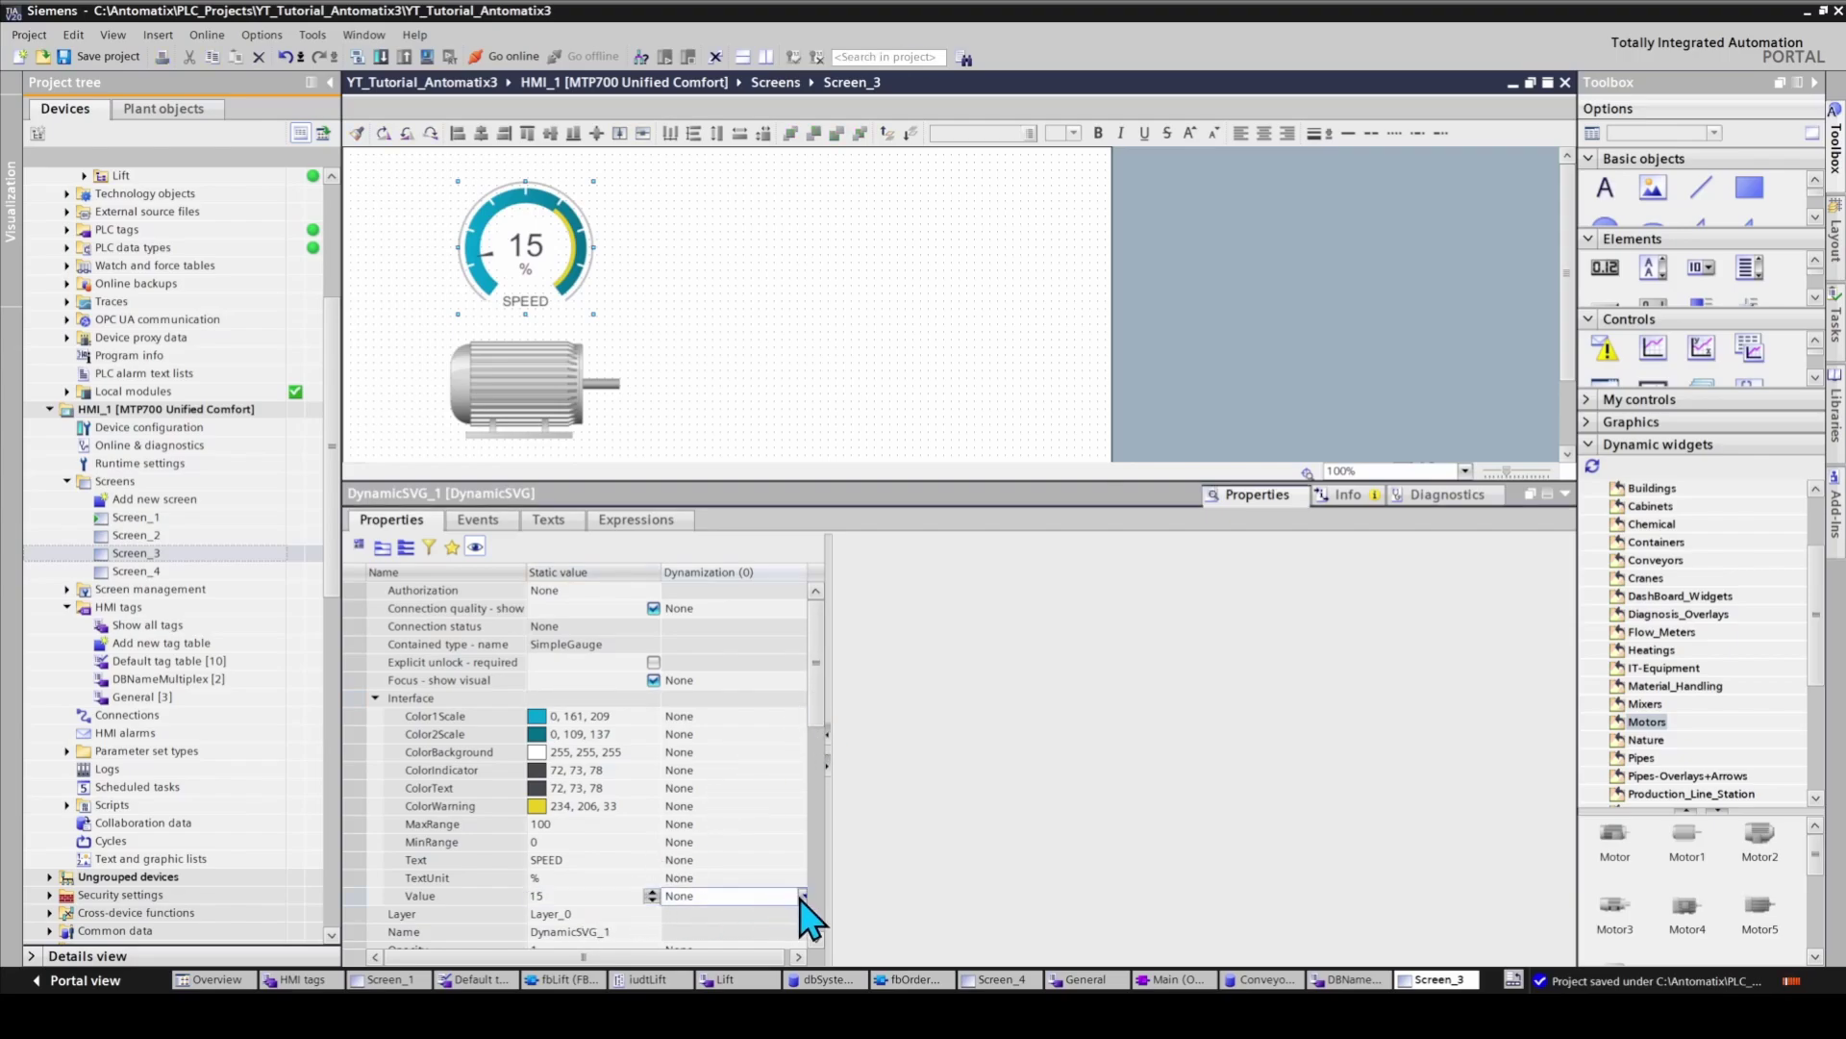
left_click(802, 896)
left_click(684, 931)
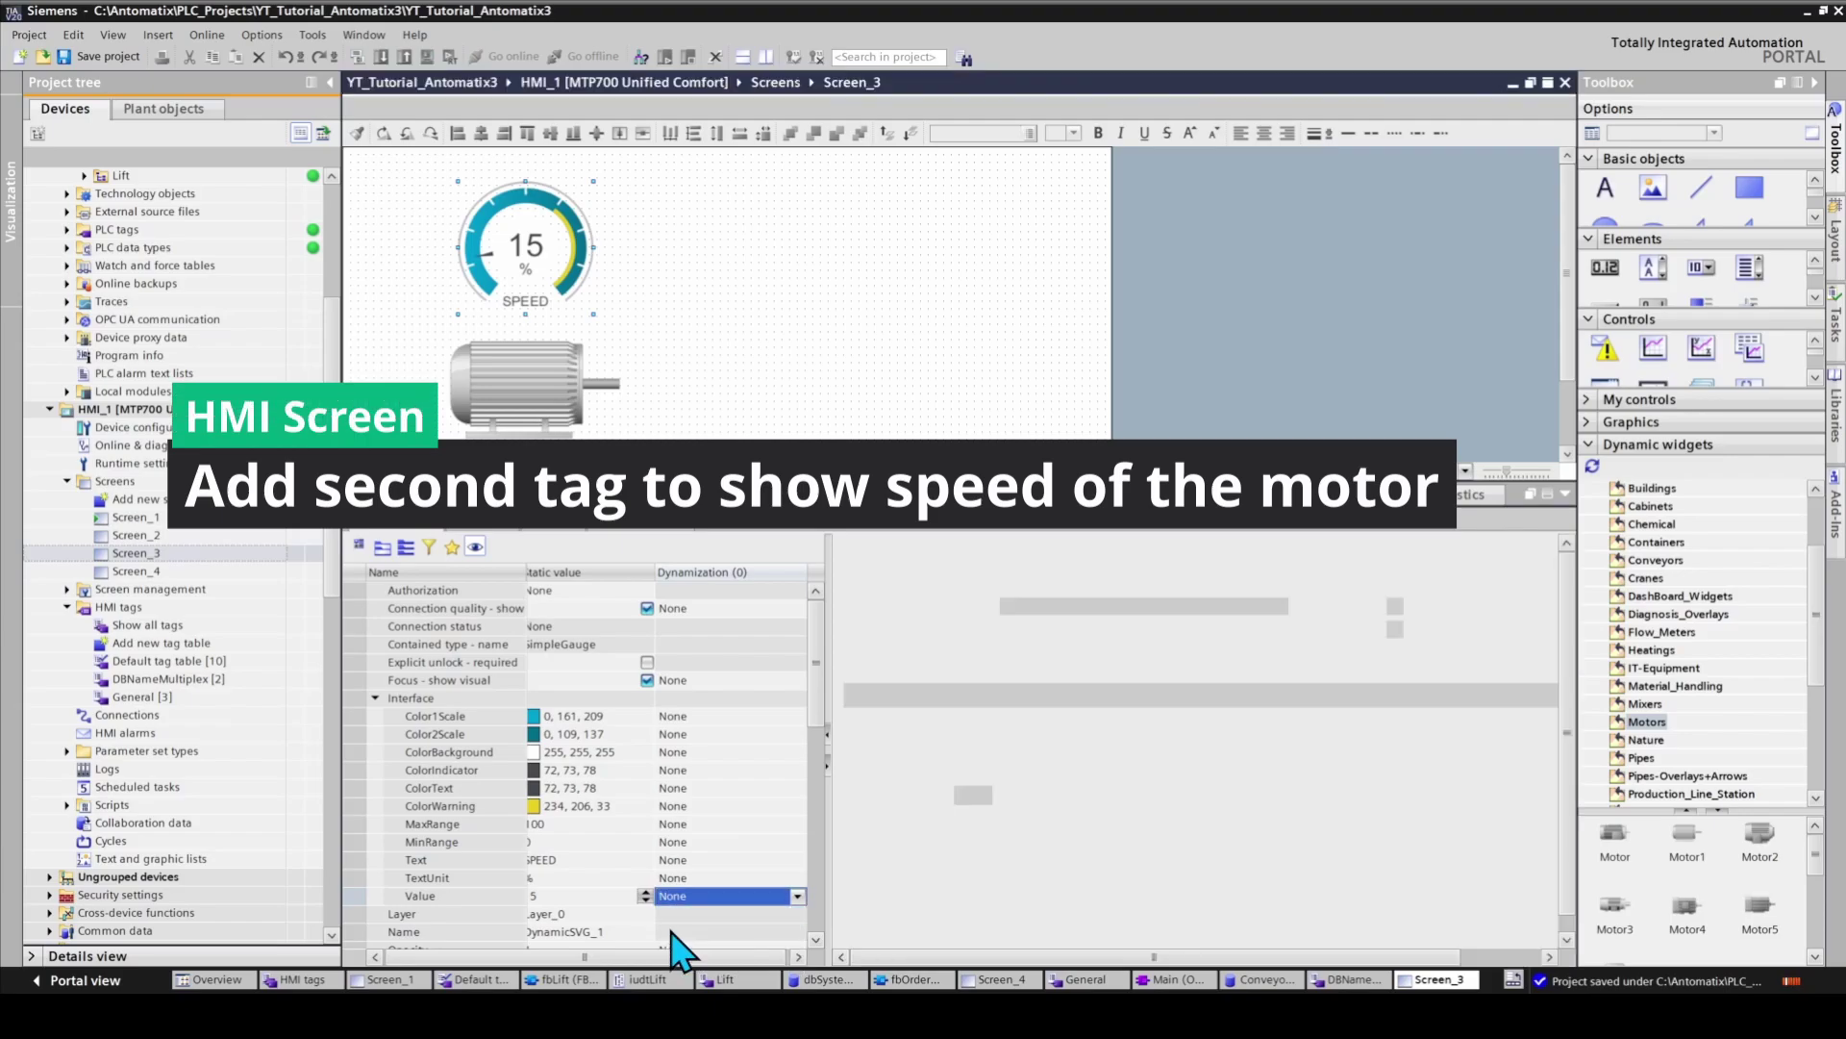
left_click(1279, 607)
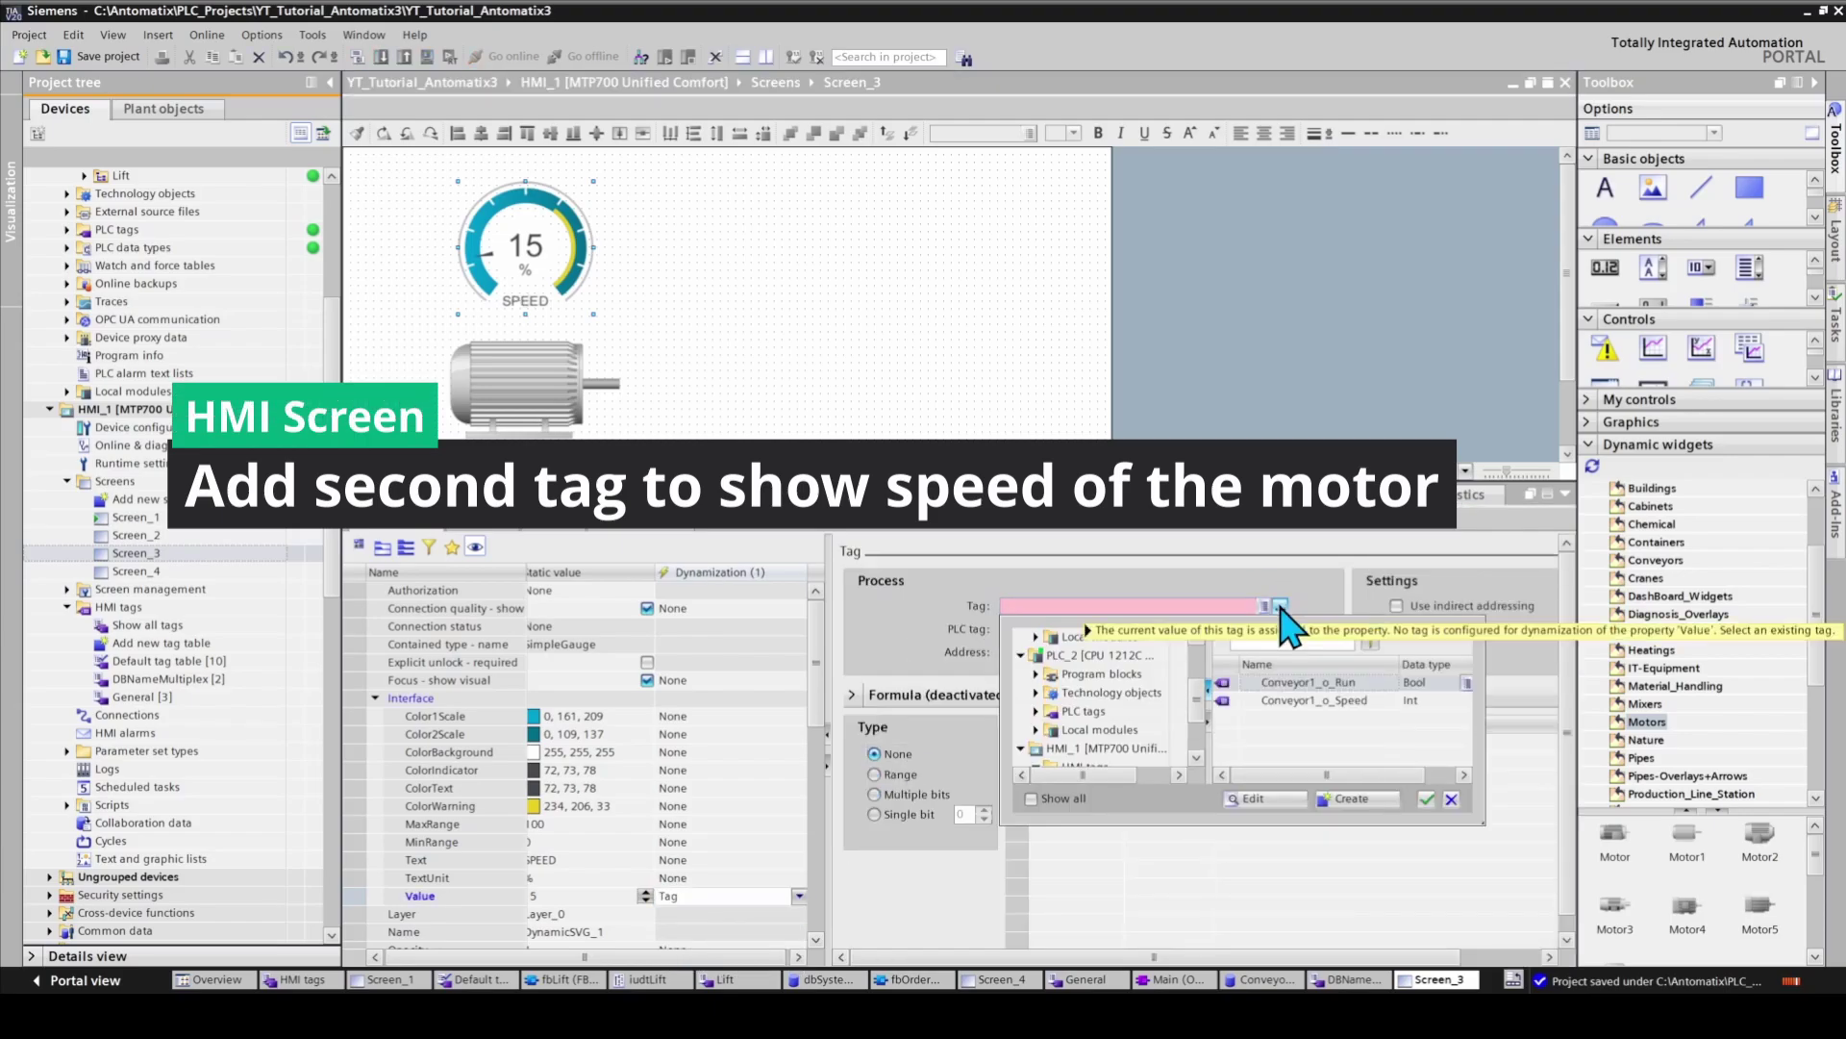
left_click(1308, 700)
double_click(1307, 700)
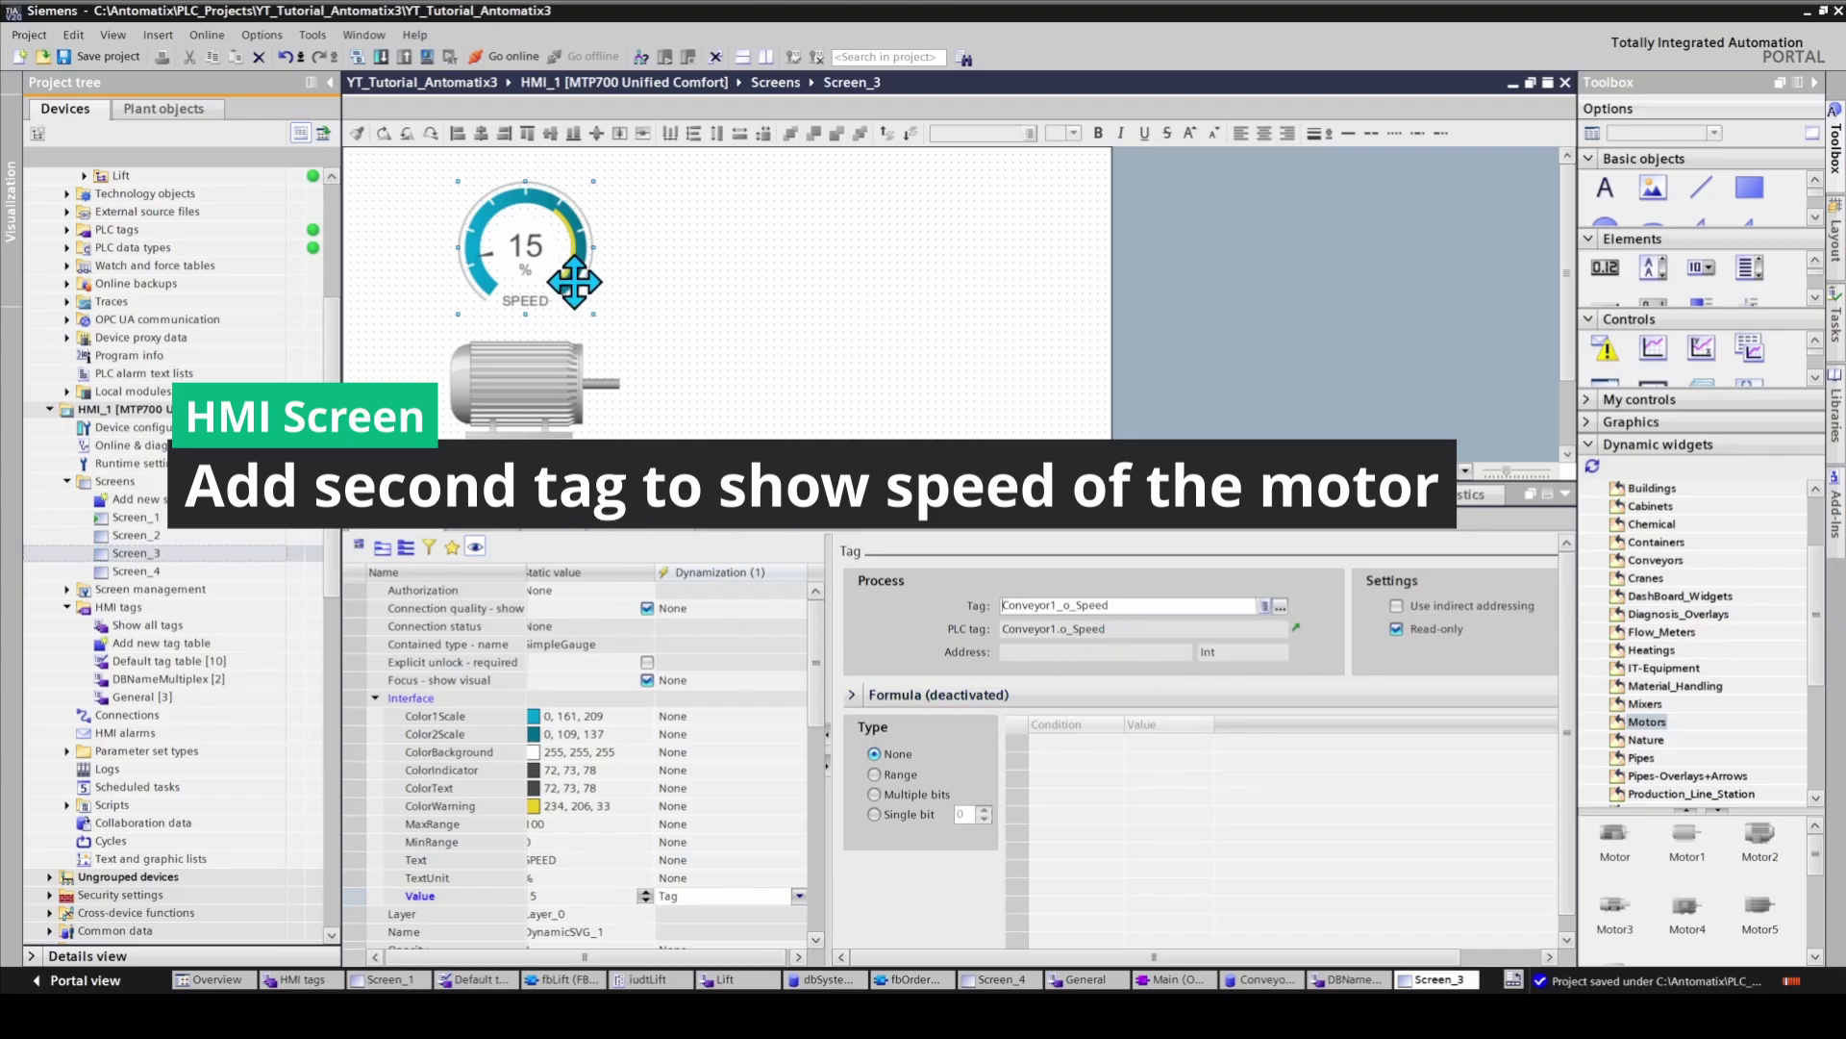
Add a text object with 32 pt Siemens Sans font beside the upper part of the speed gauge
left_click(749, 293)
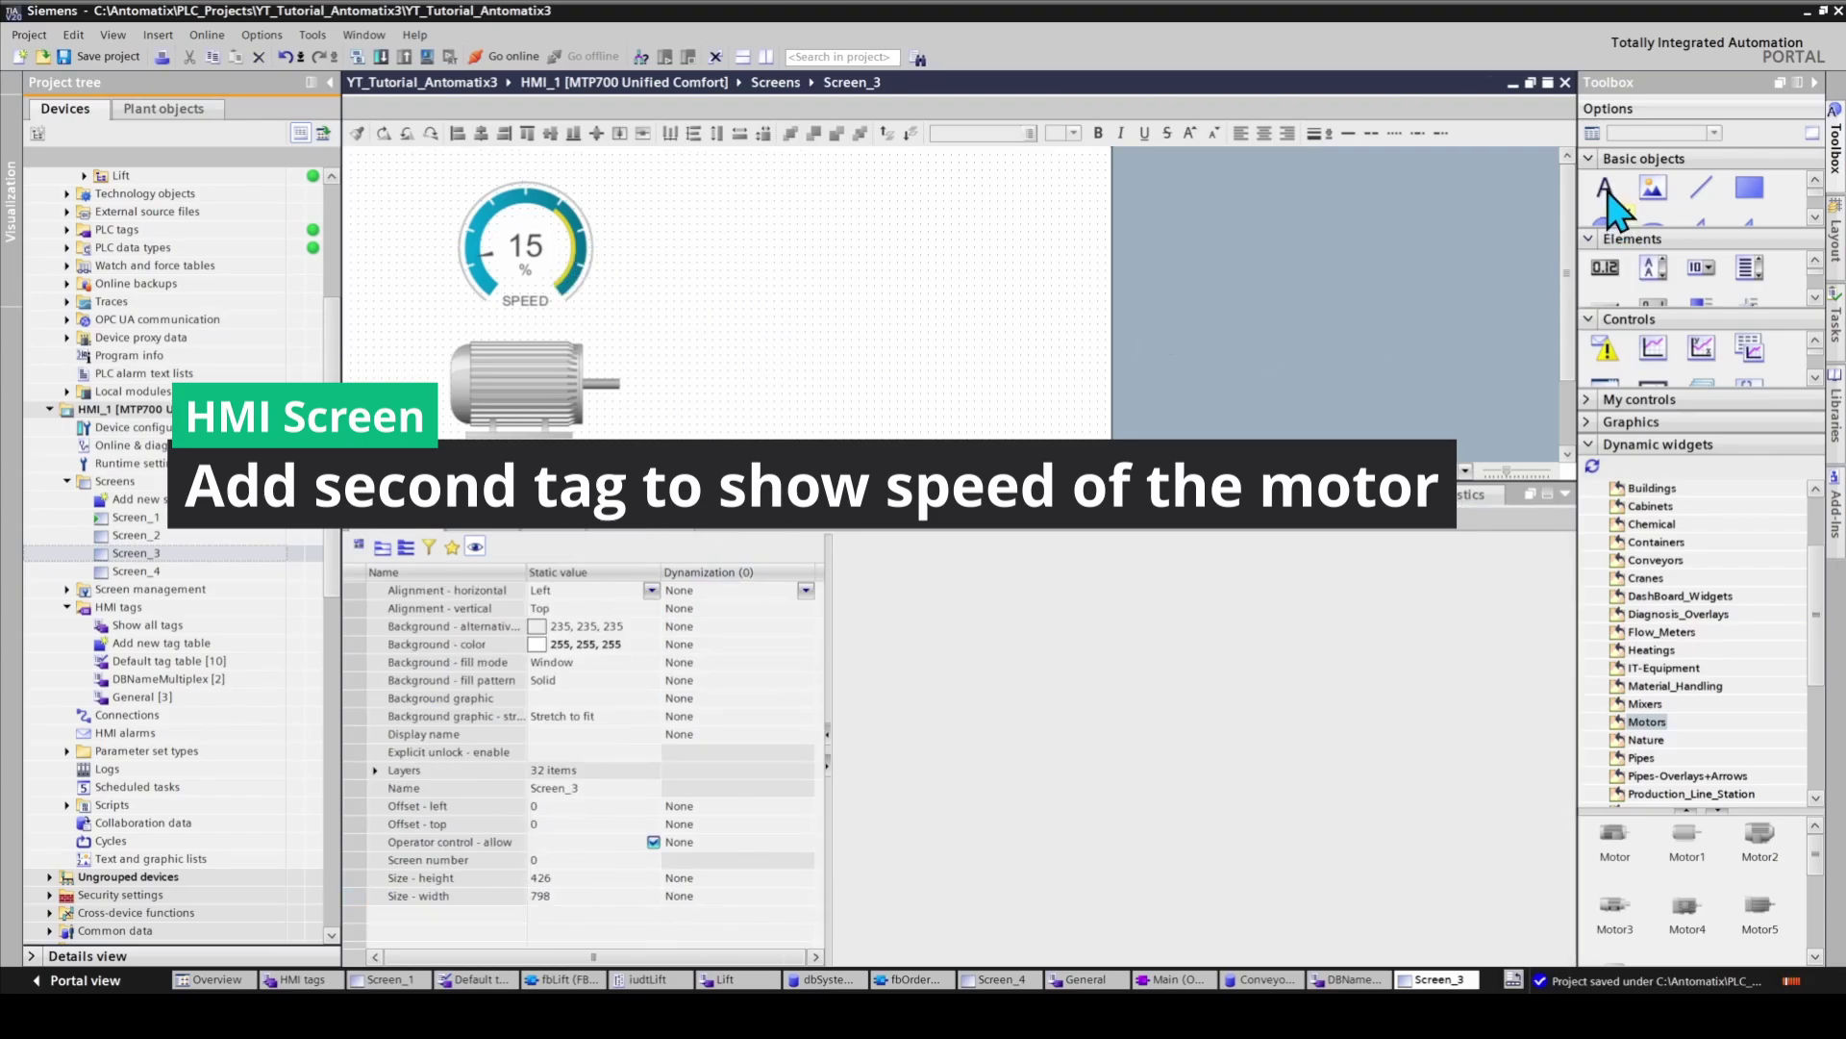
left_click_drag(1616, 202, 735, 211)
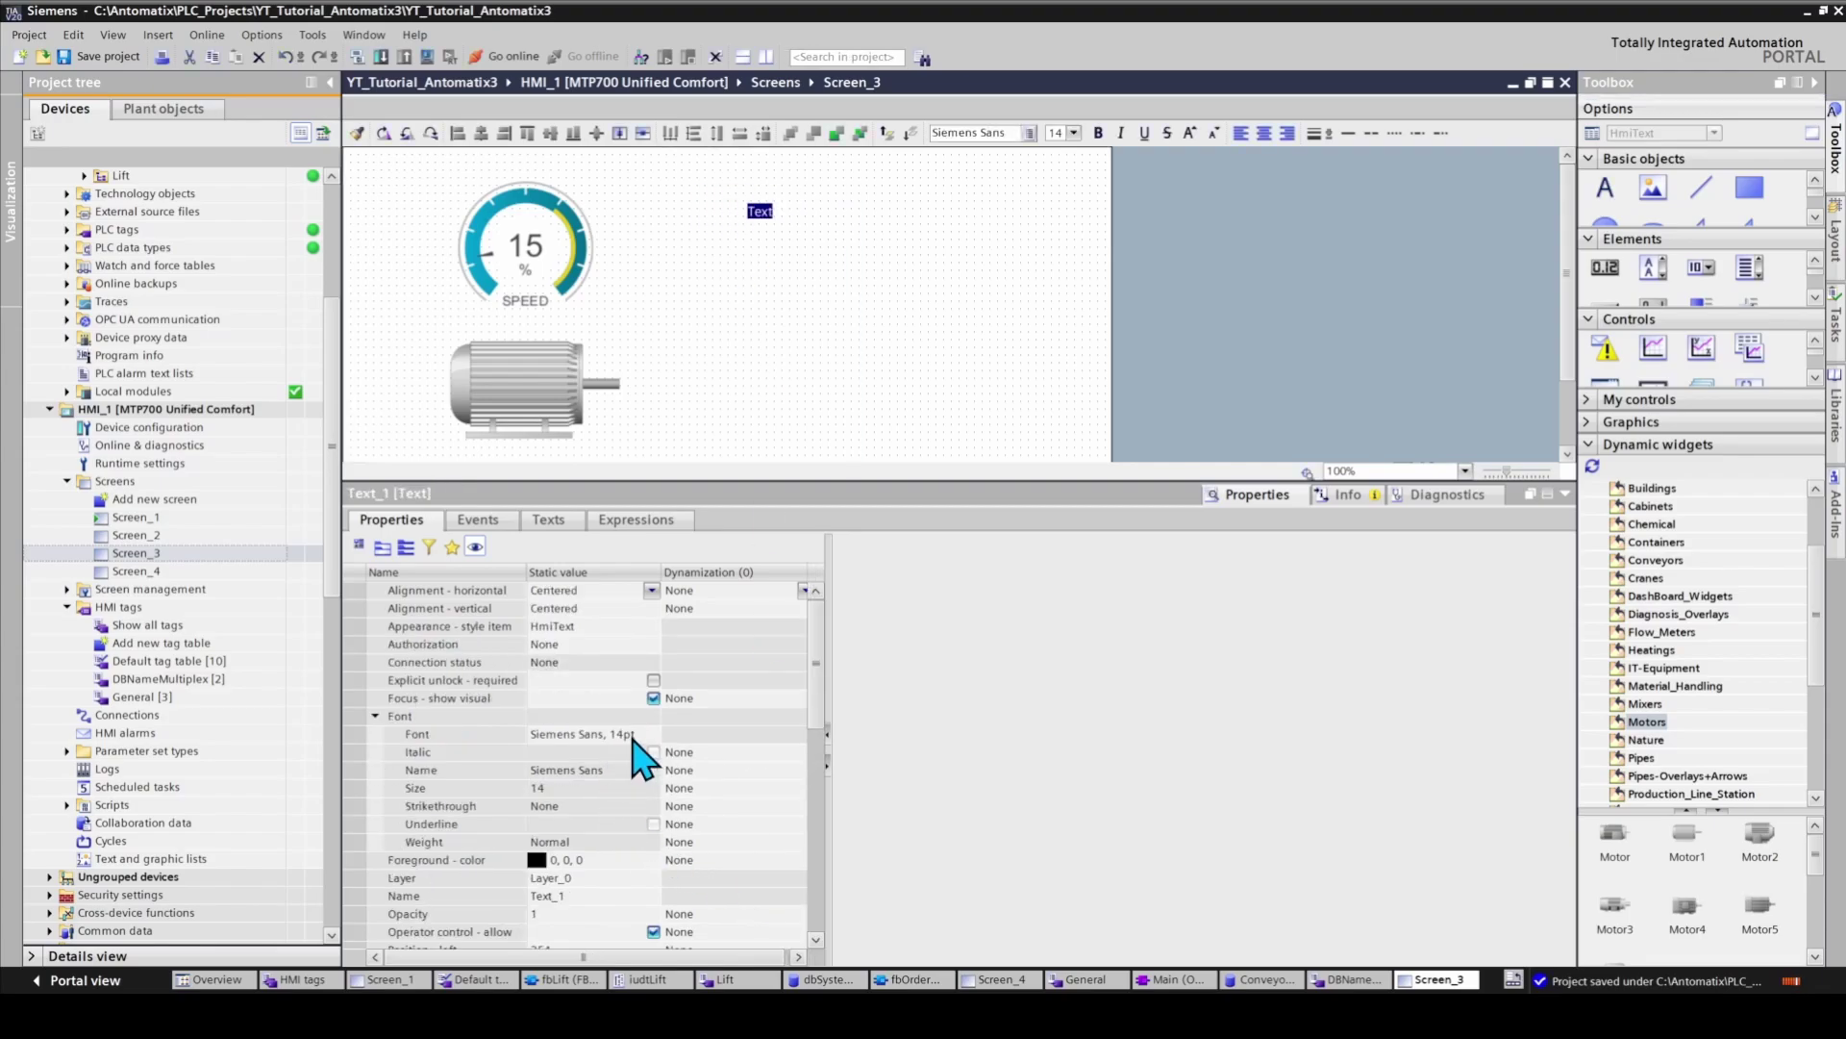
left_click(653, 735)
left_click(652, 735)
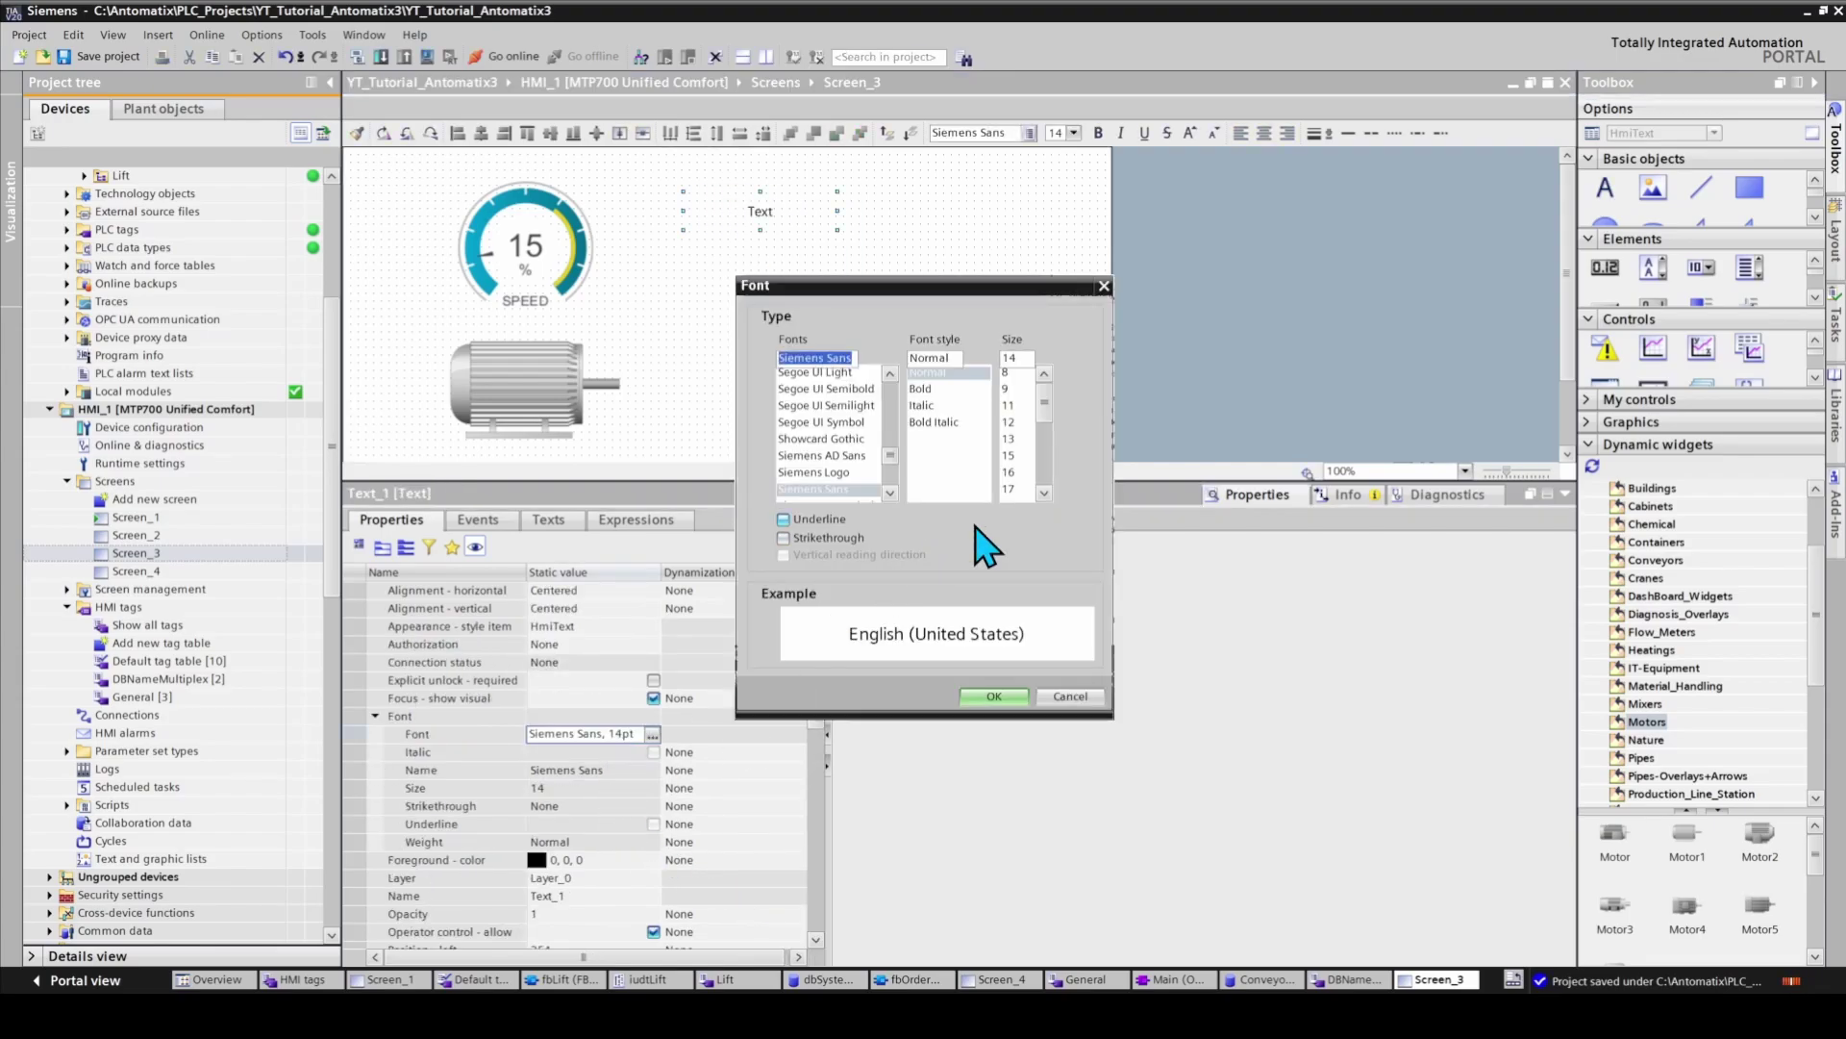
left_click(1044, 493)
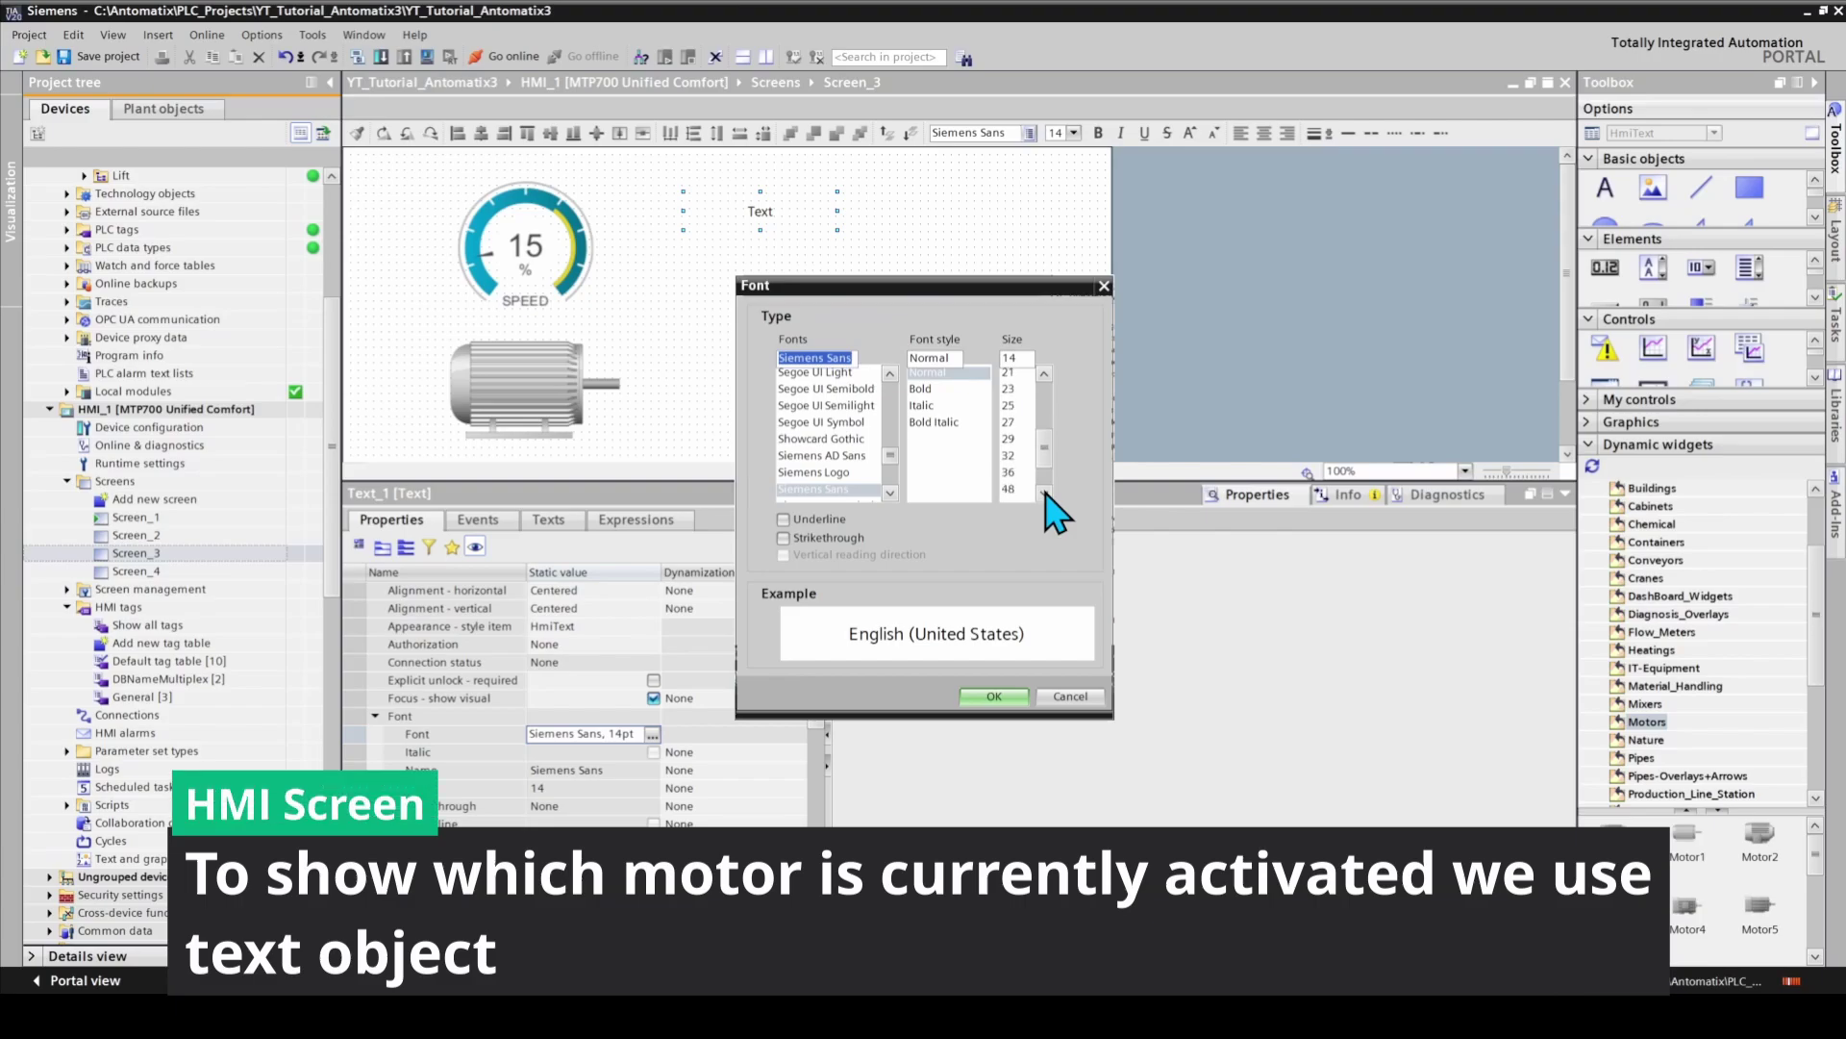
left_click(1008, 455)
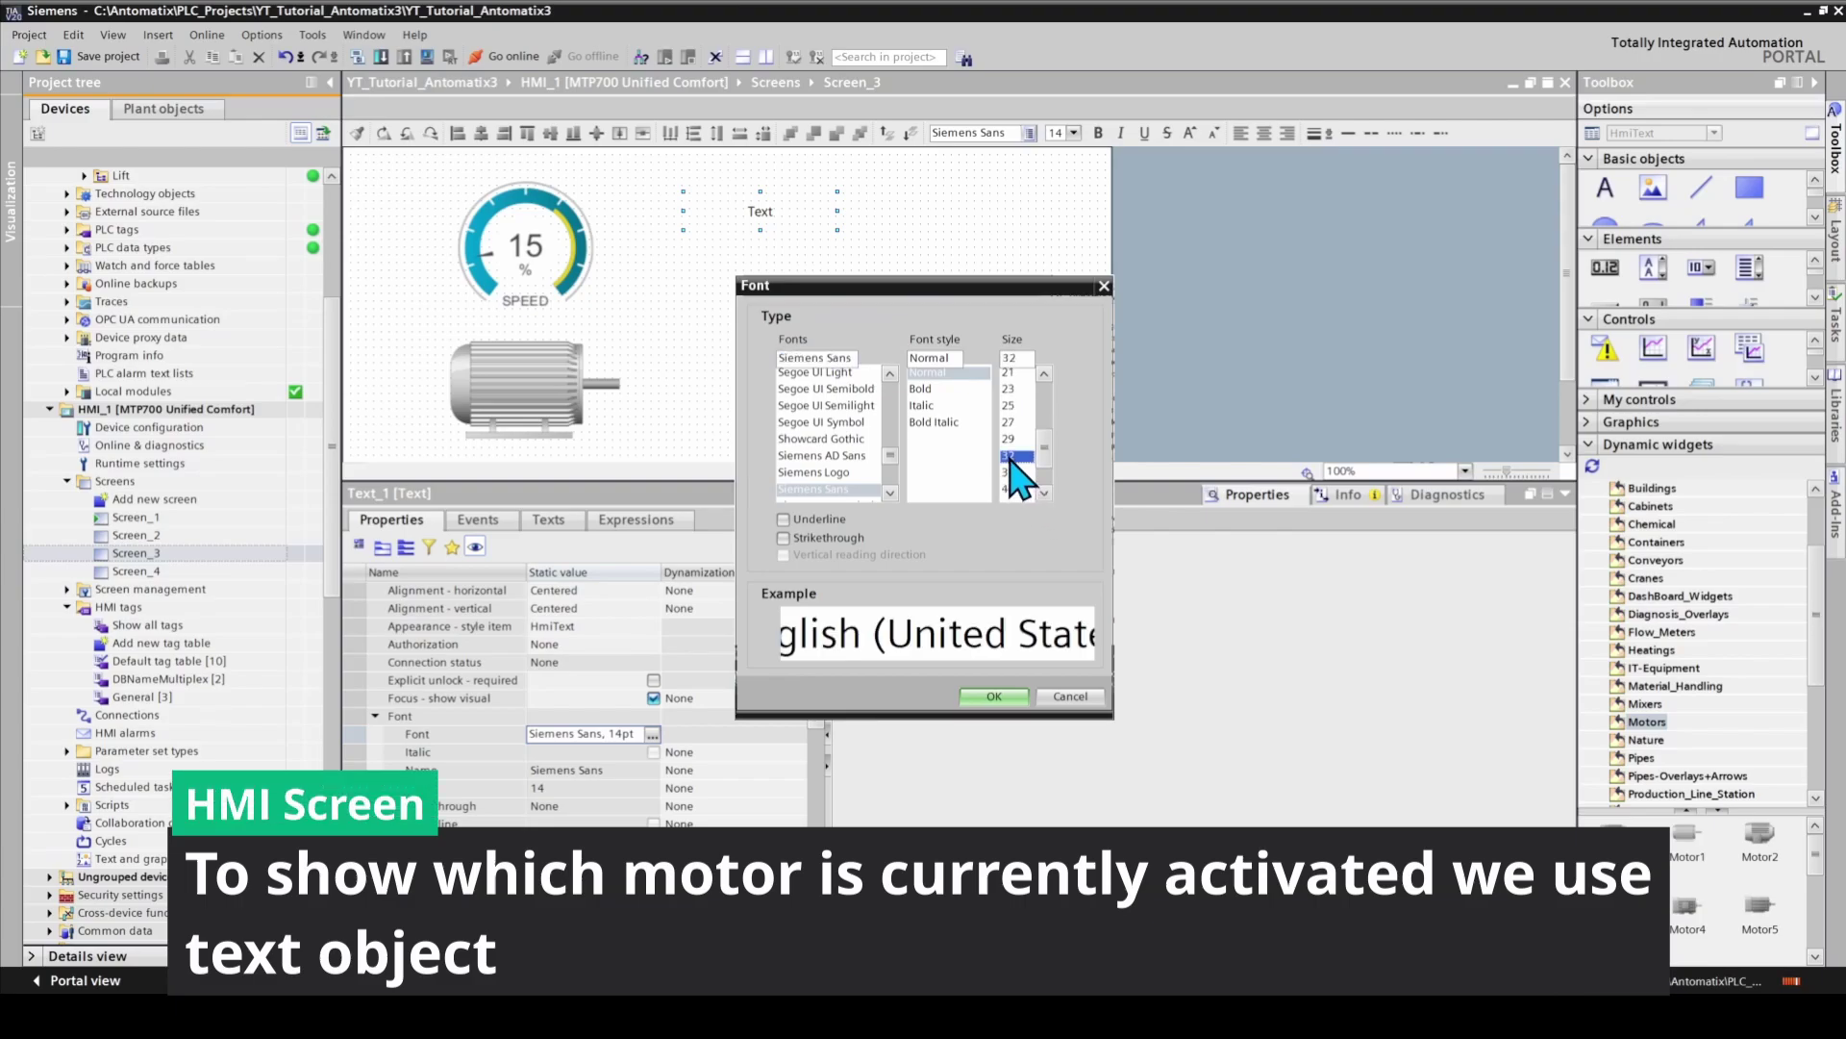
left_click(994, 696)
left_click_drag(767, 214, 721, 204)
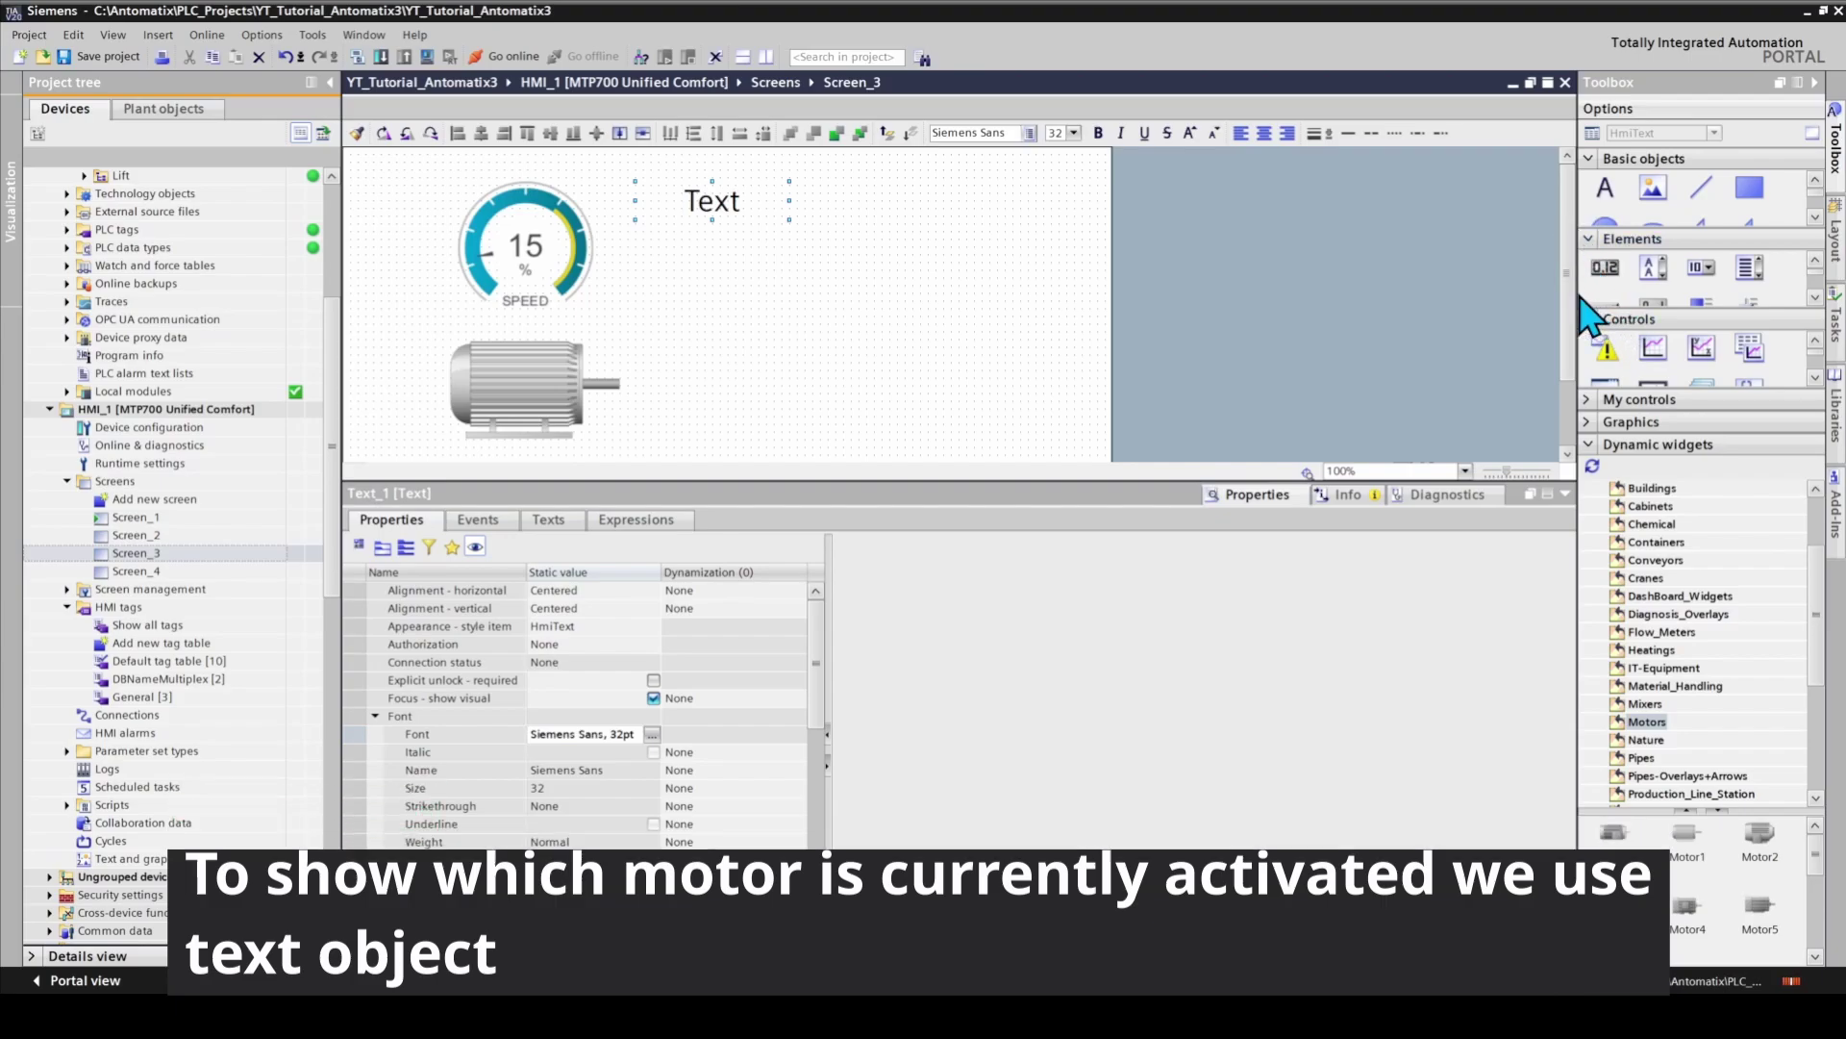
Place a button on the right part of Screen_3, below the level of the text object, and label it Conveyor 1
left_click_drag(1578, 305, 1492, 305)
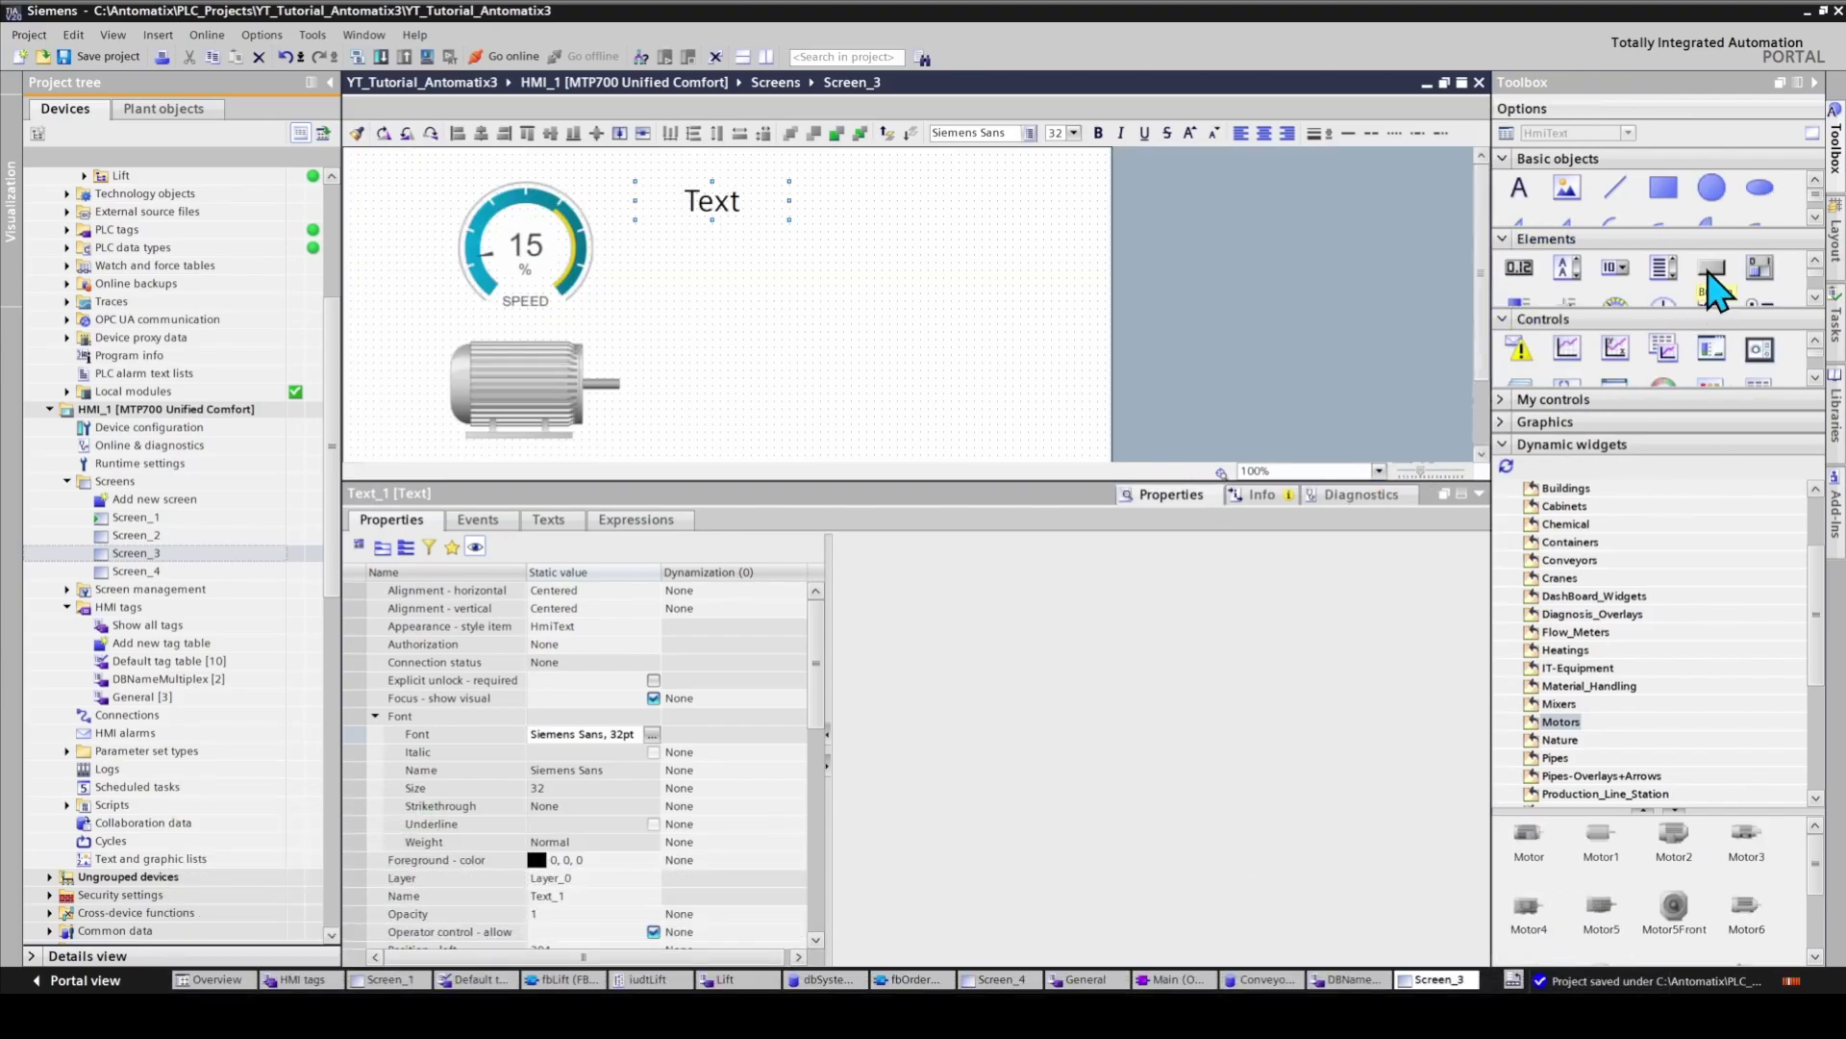
left_click_drag(1711, 269, 901, 287)
double_click(948, 287)
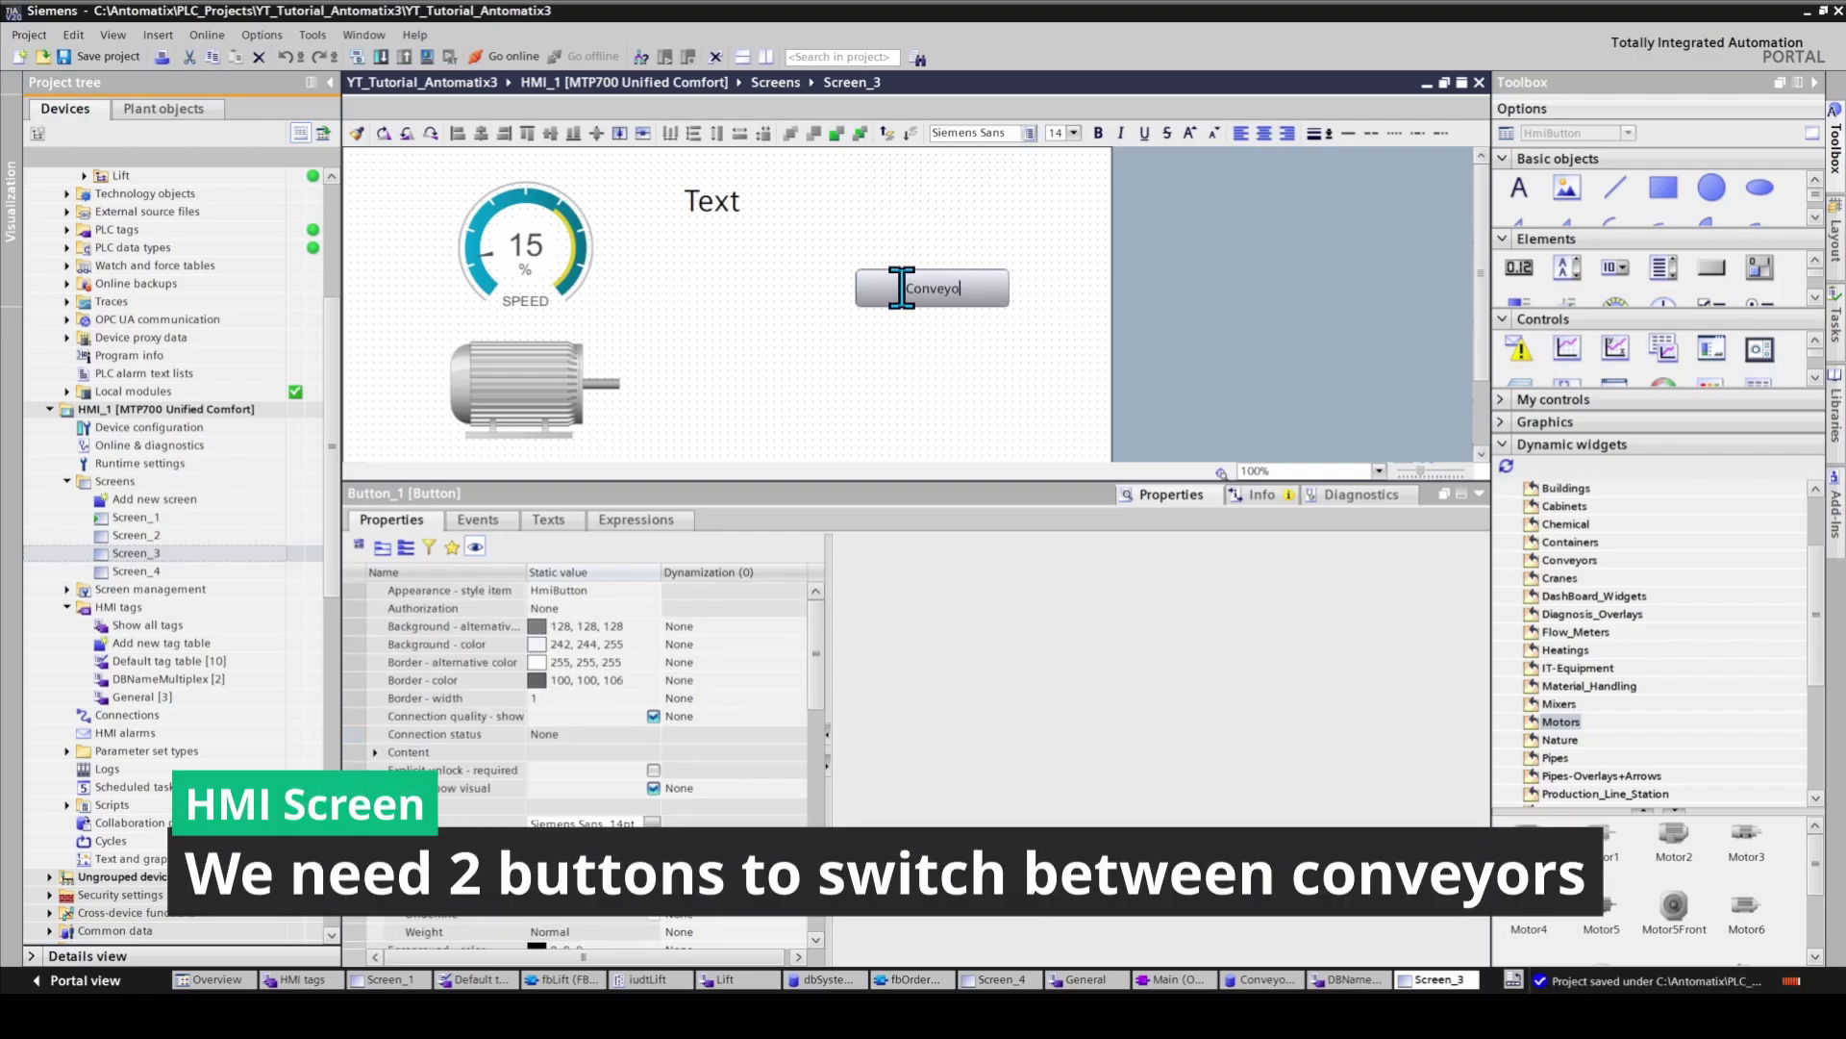
left_click(953, 363)
left_click(973, 302)
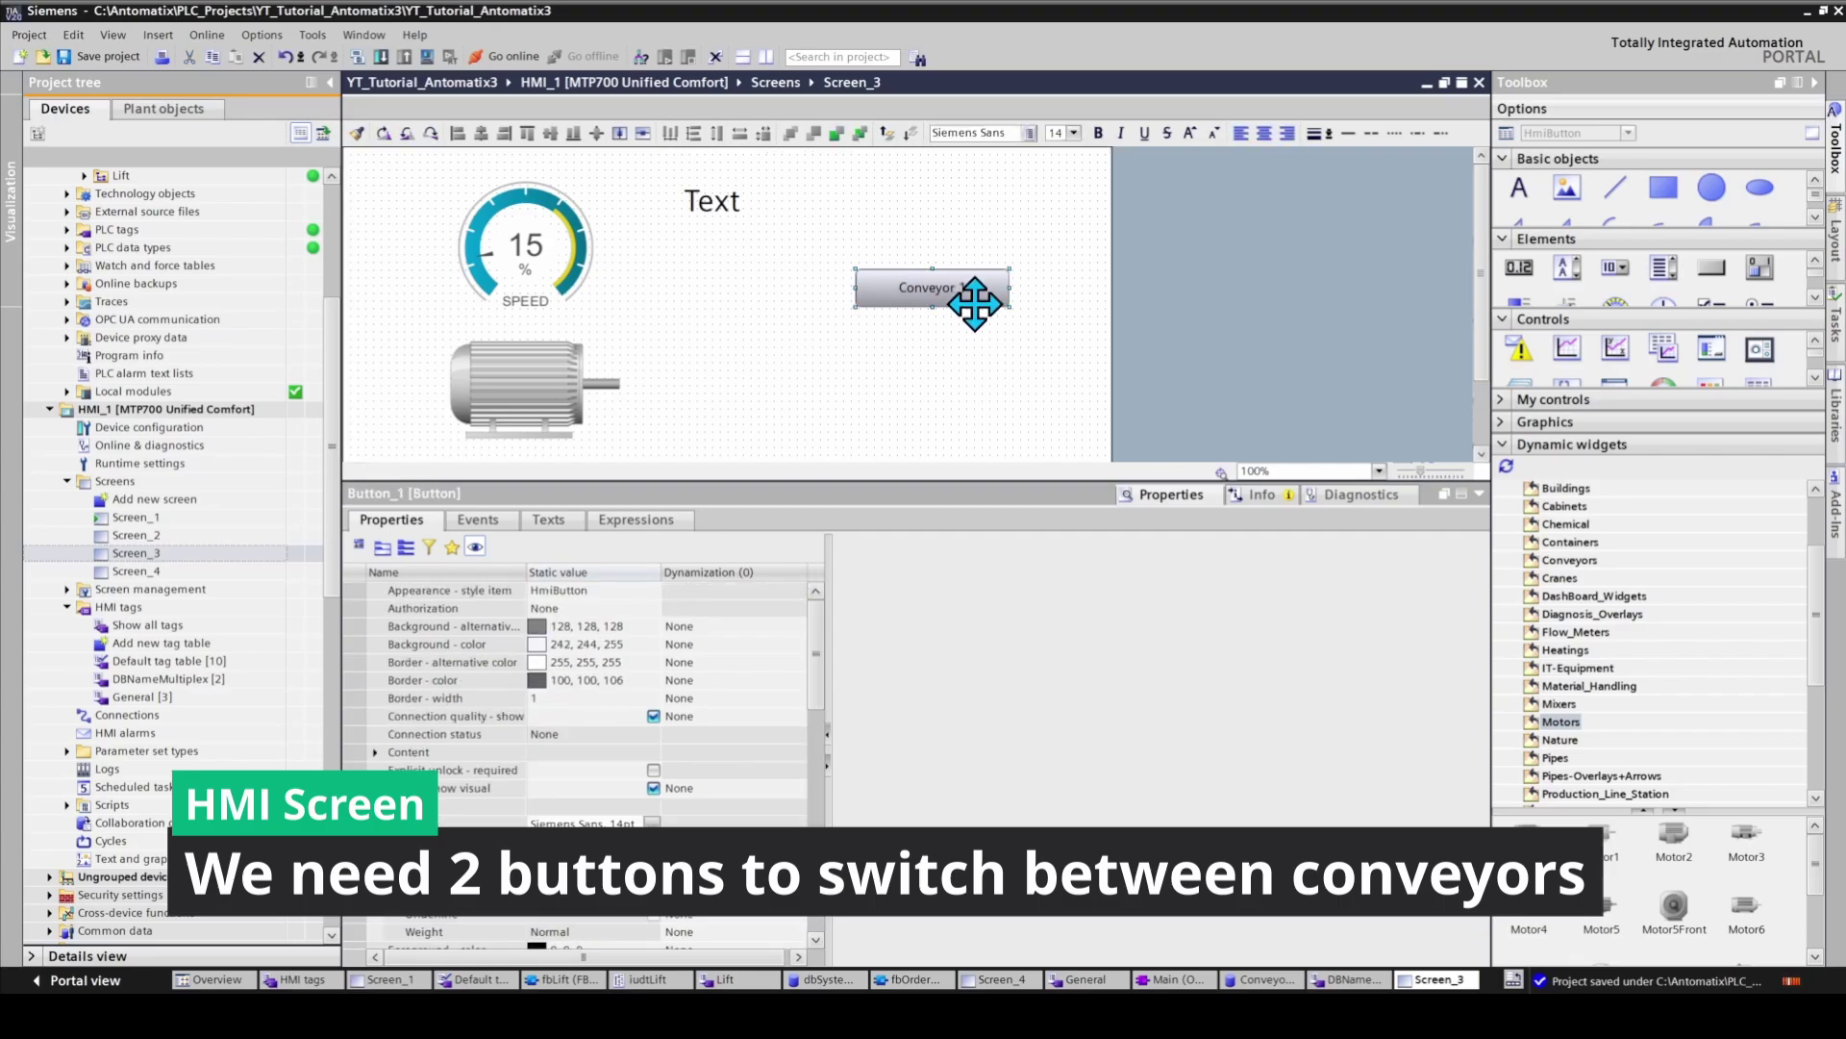
Start adding a function to the Press event of the Conveyor 1 button
left_click(473, 524)
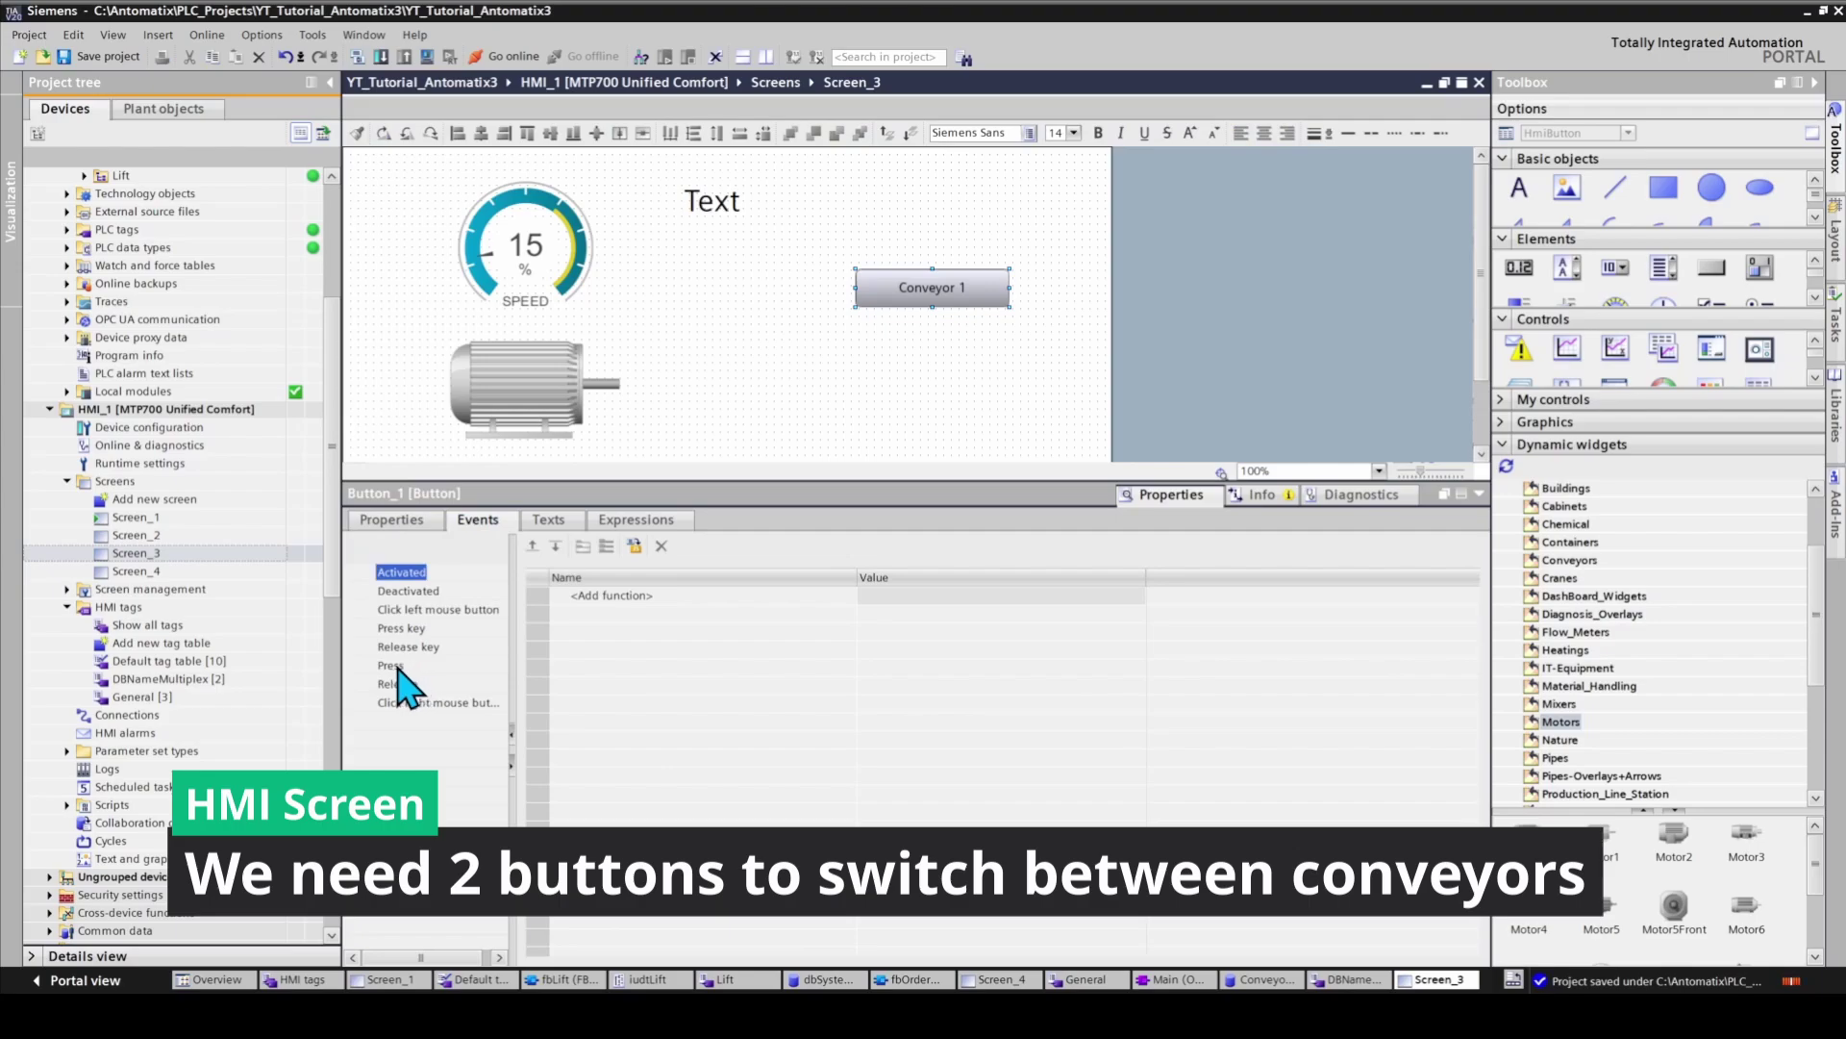
left_click(398, 667)
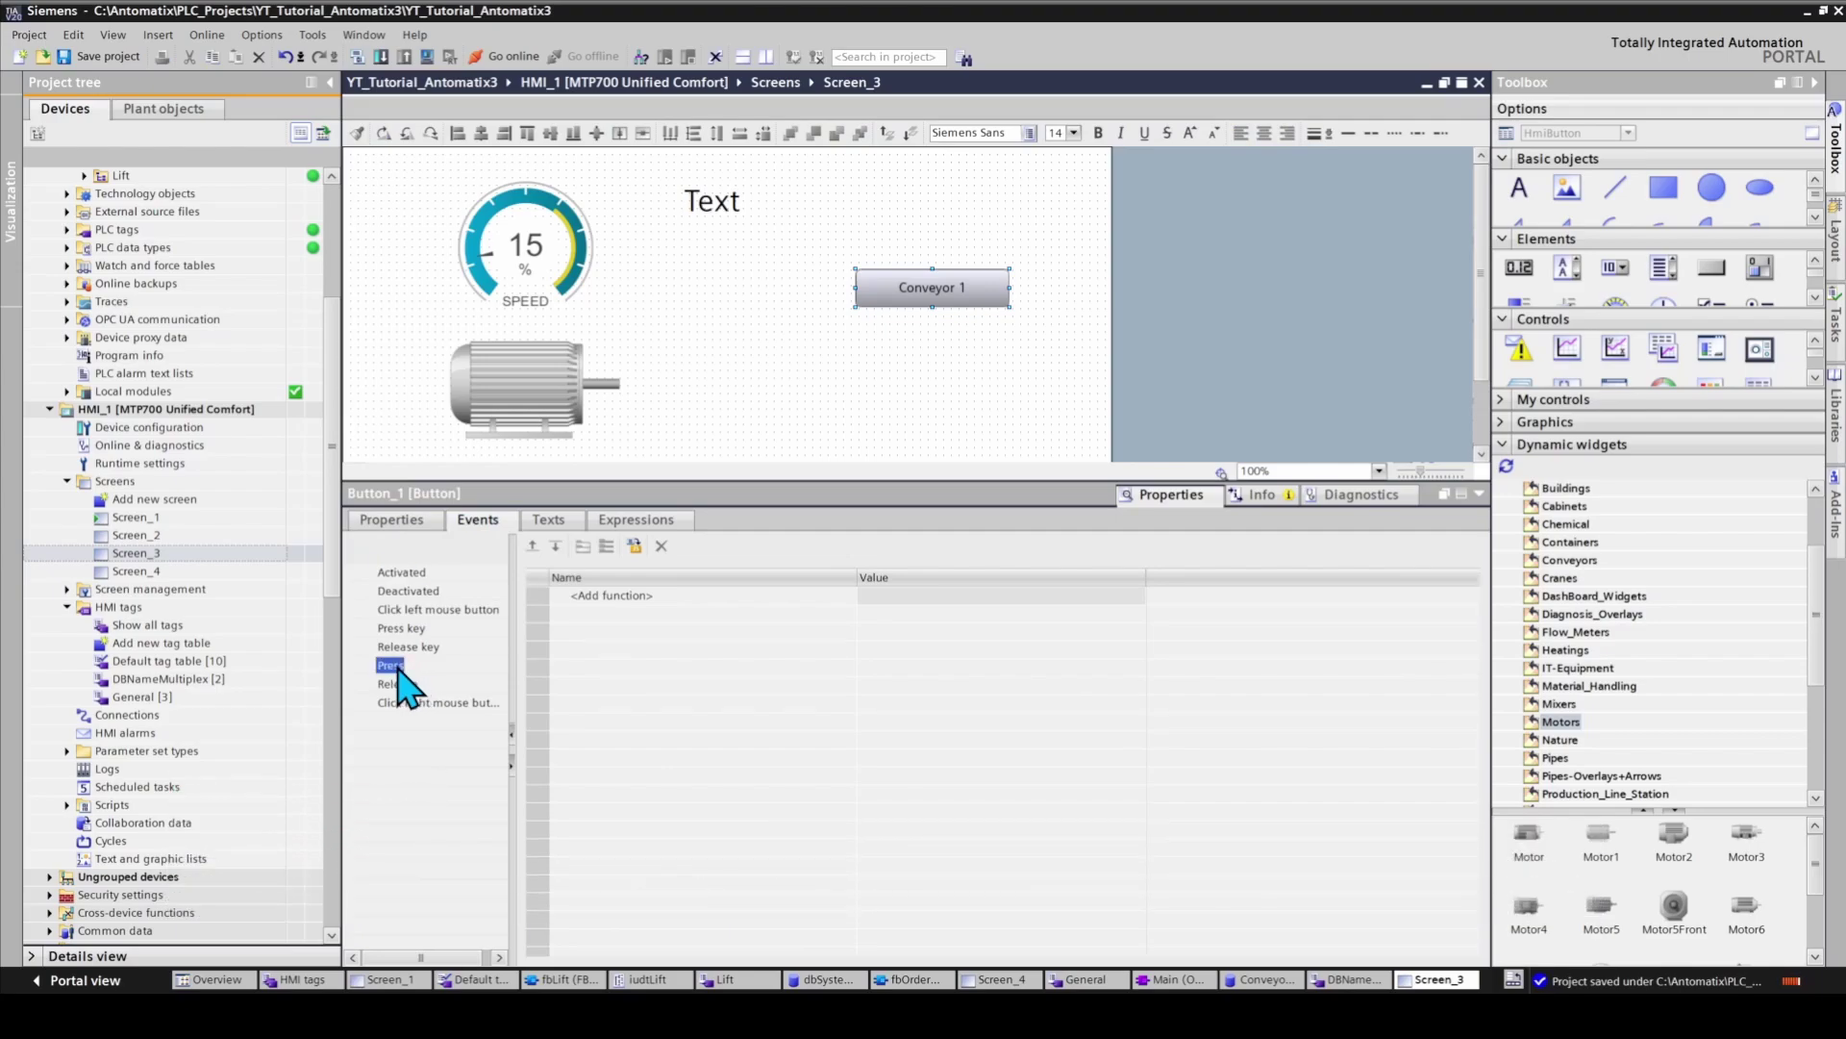
left_click(640, 595)
type("D")
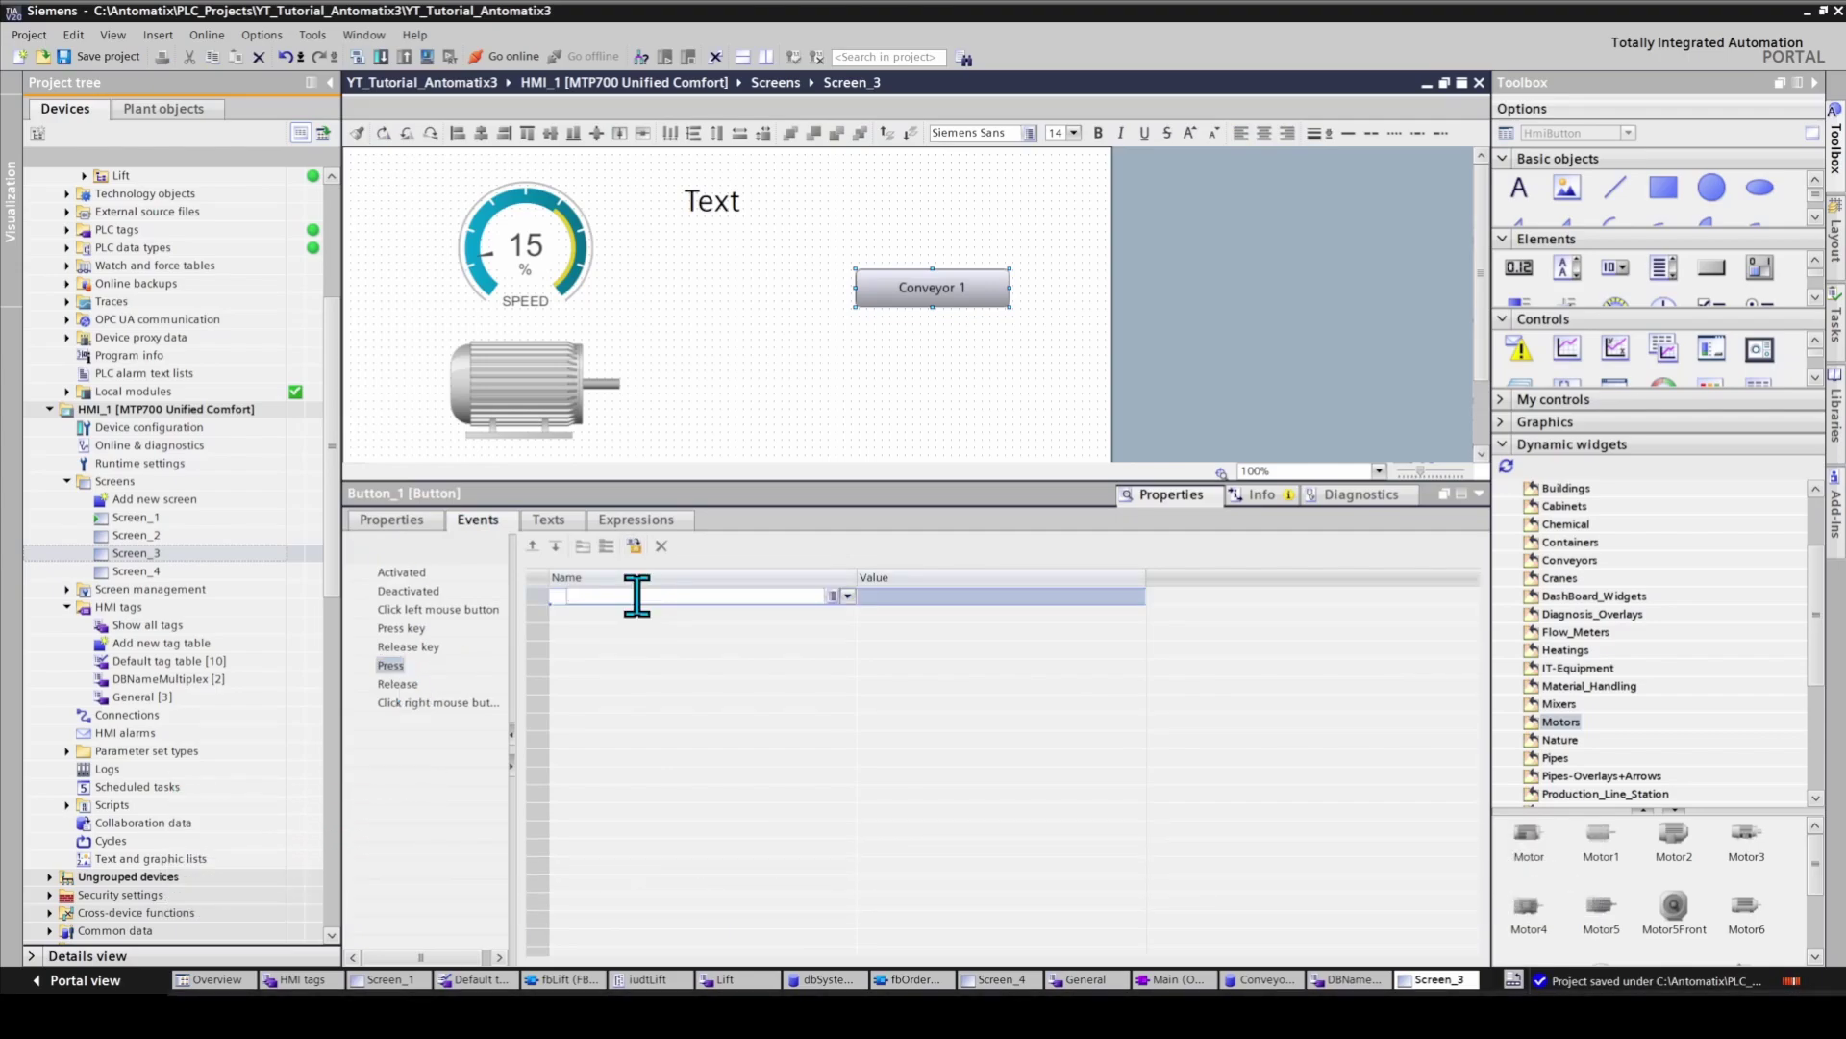
type("B")
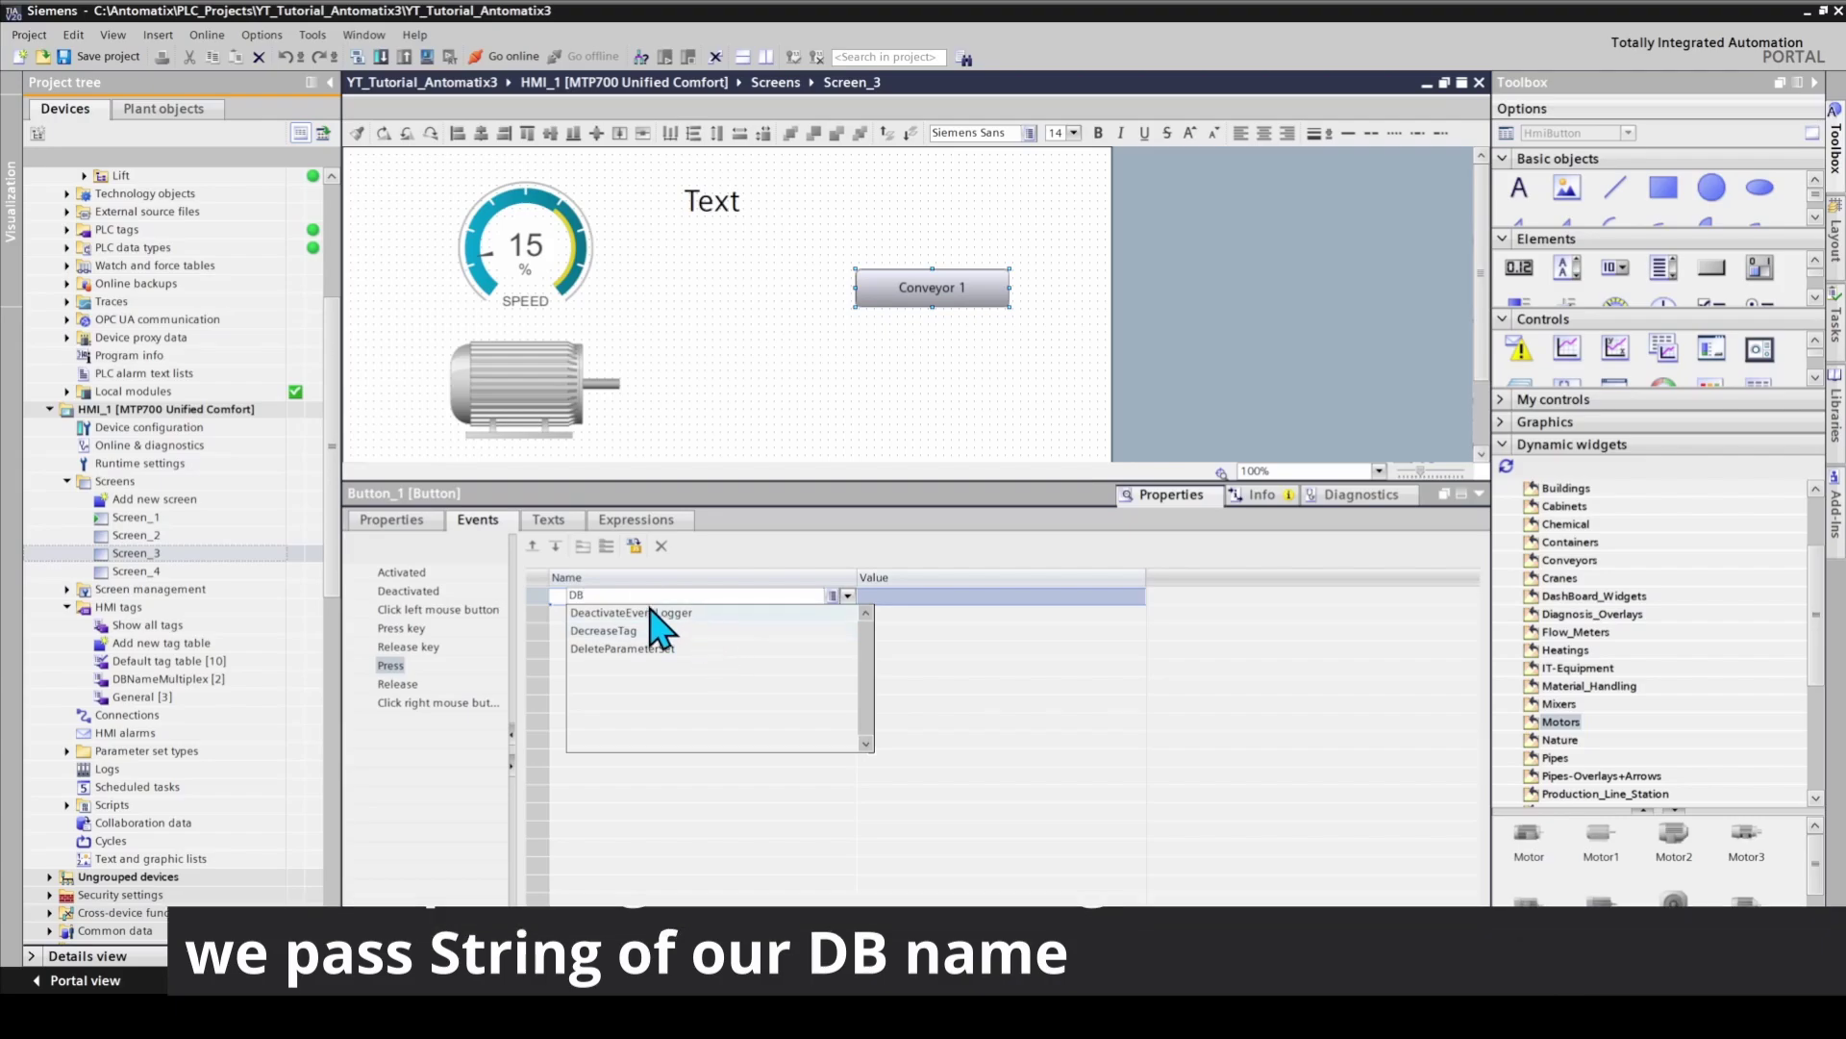
key("BackSpace")
key("BackSpace")
Add a ChangeDBName function to the Conveyor 1 button's Press event and assign Conveyor1_o_Run as its multiplex tag
type("c")
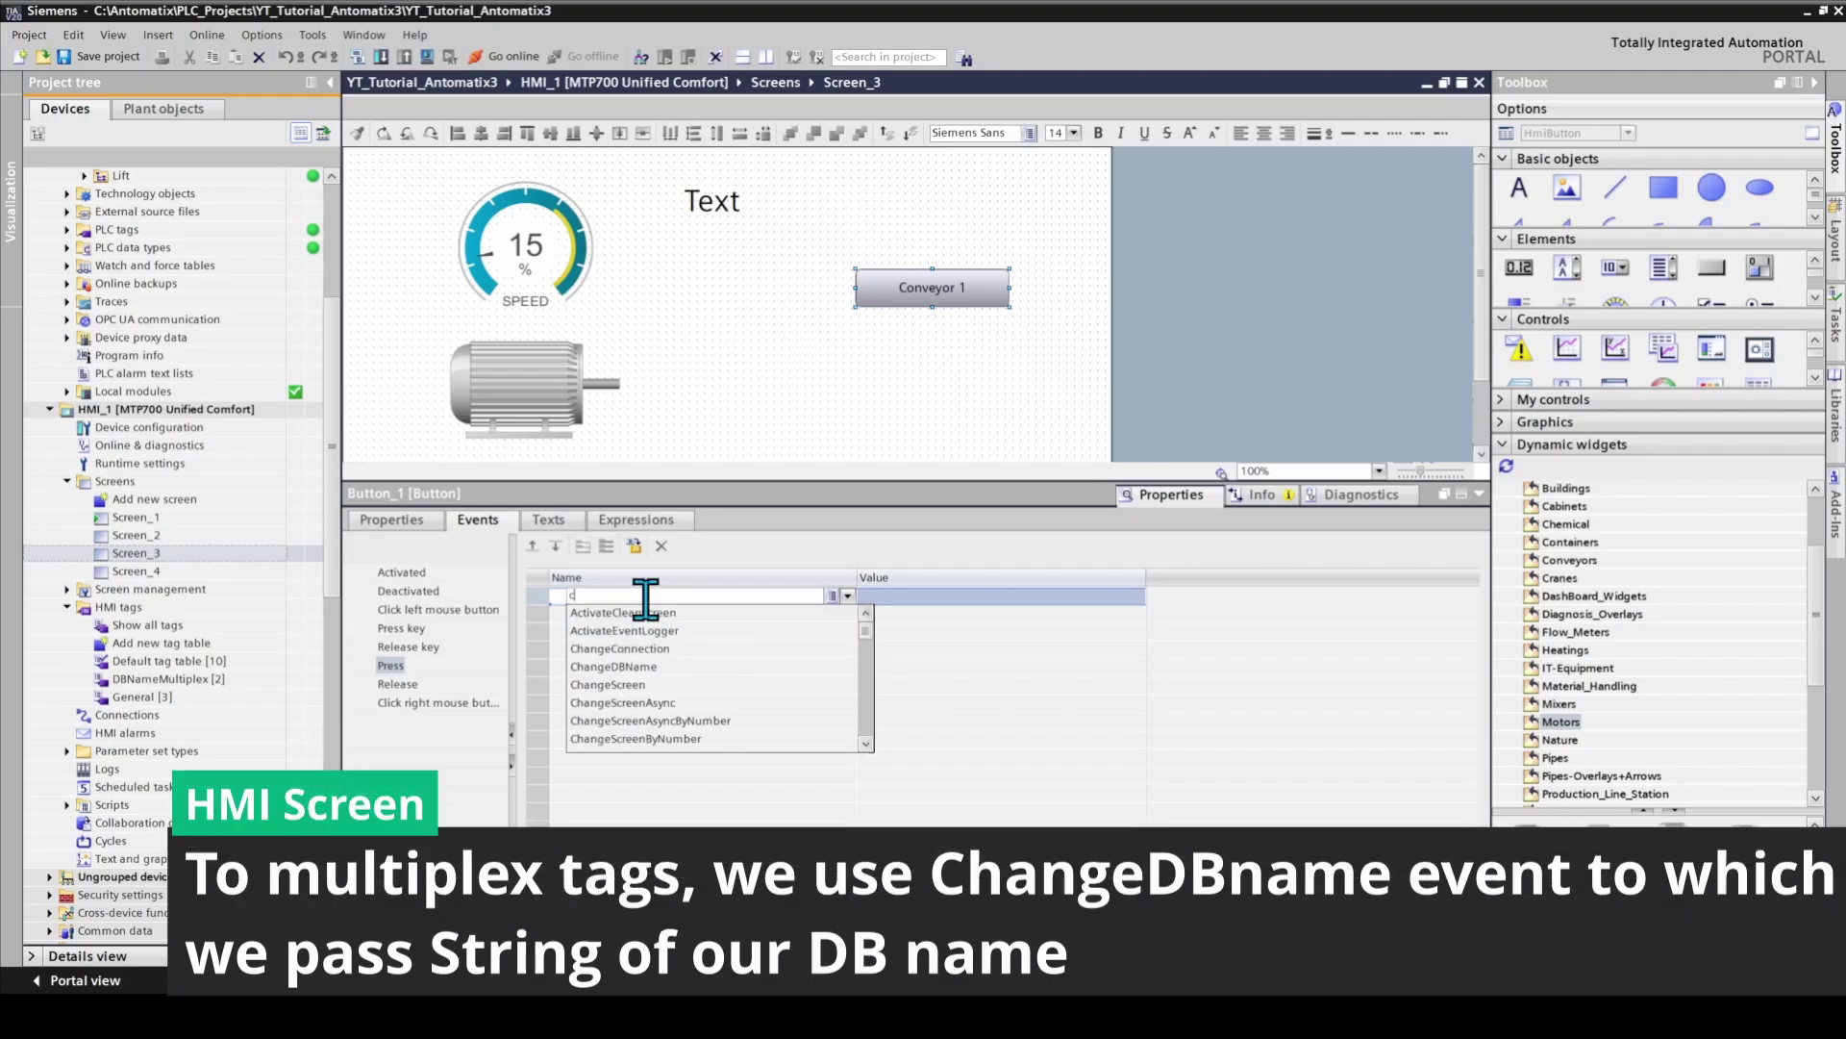
type("hen")
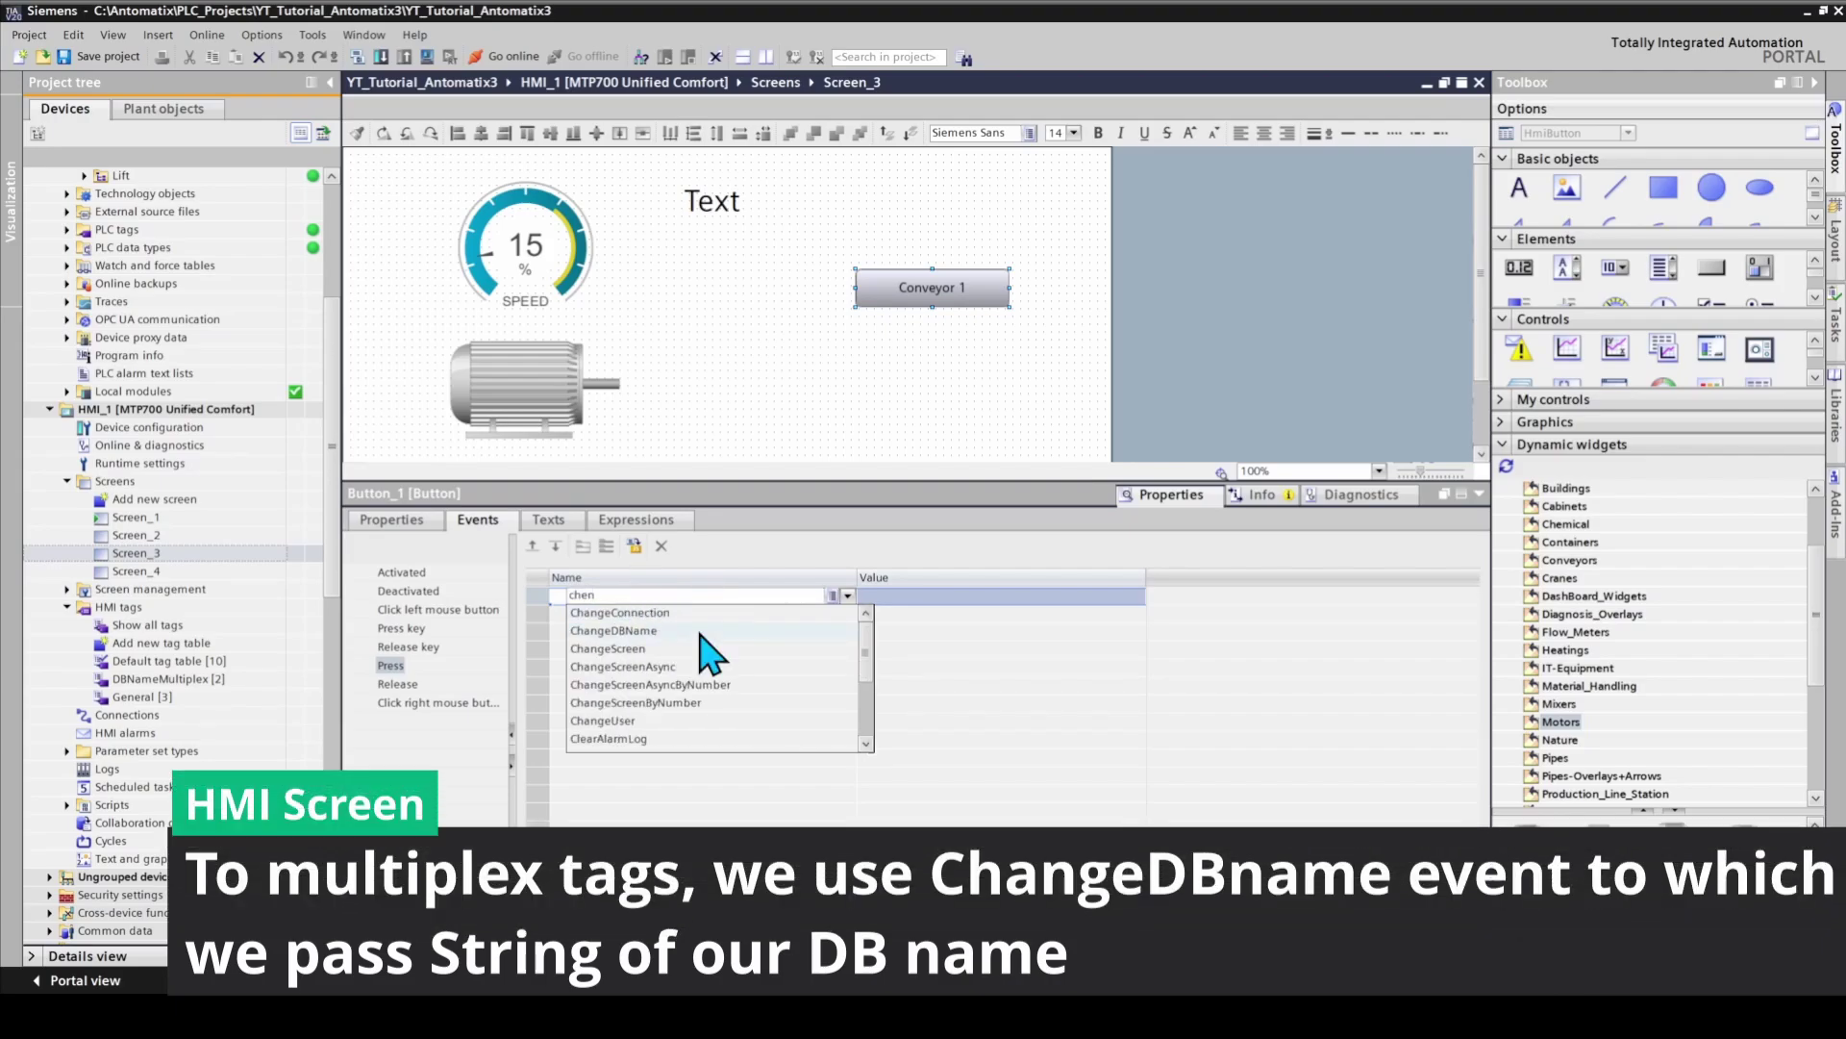
left_click(664, 631)
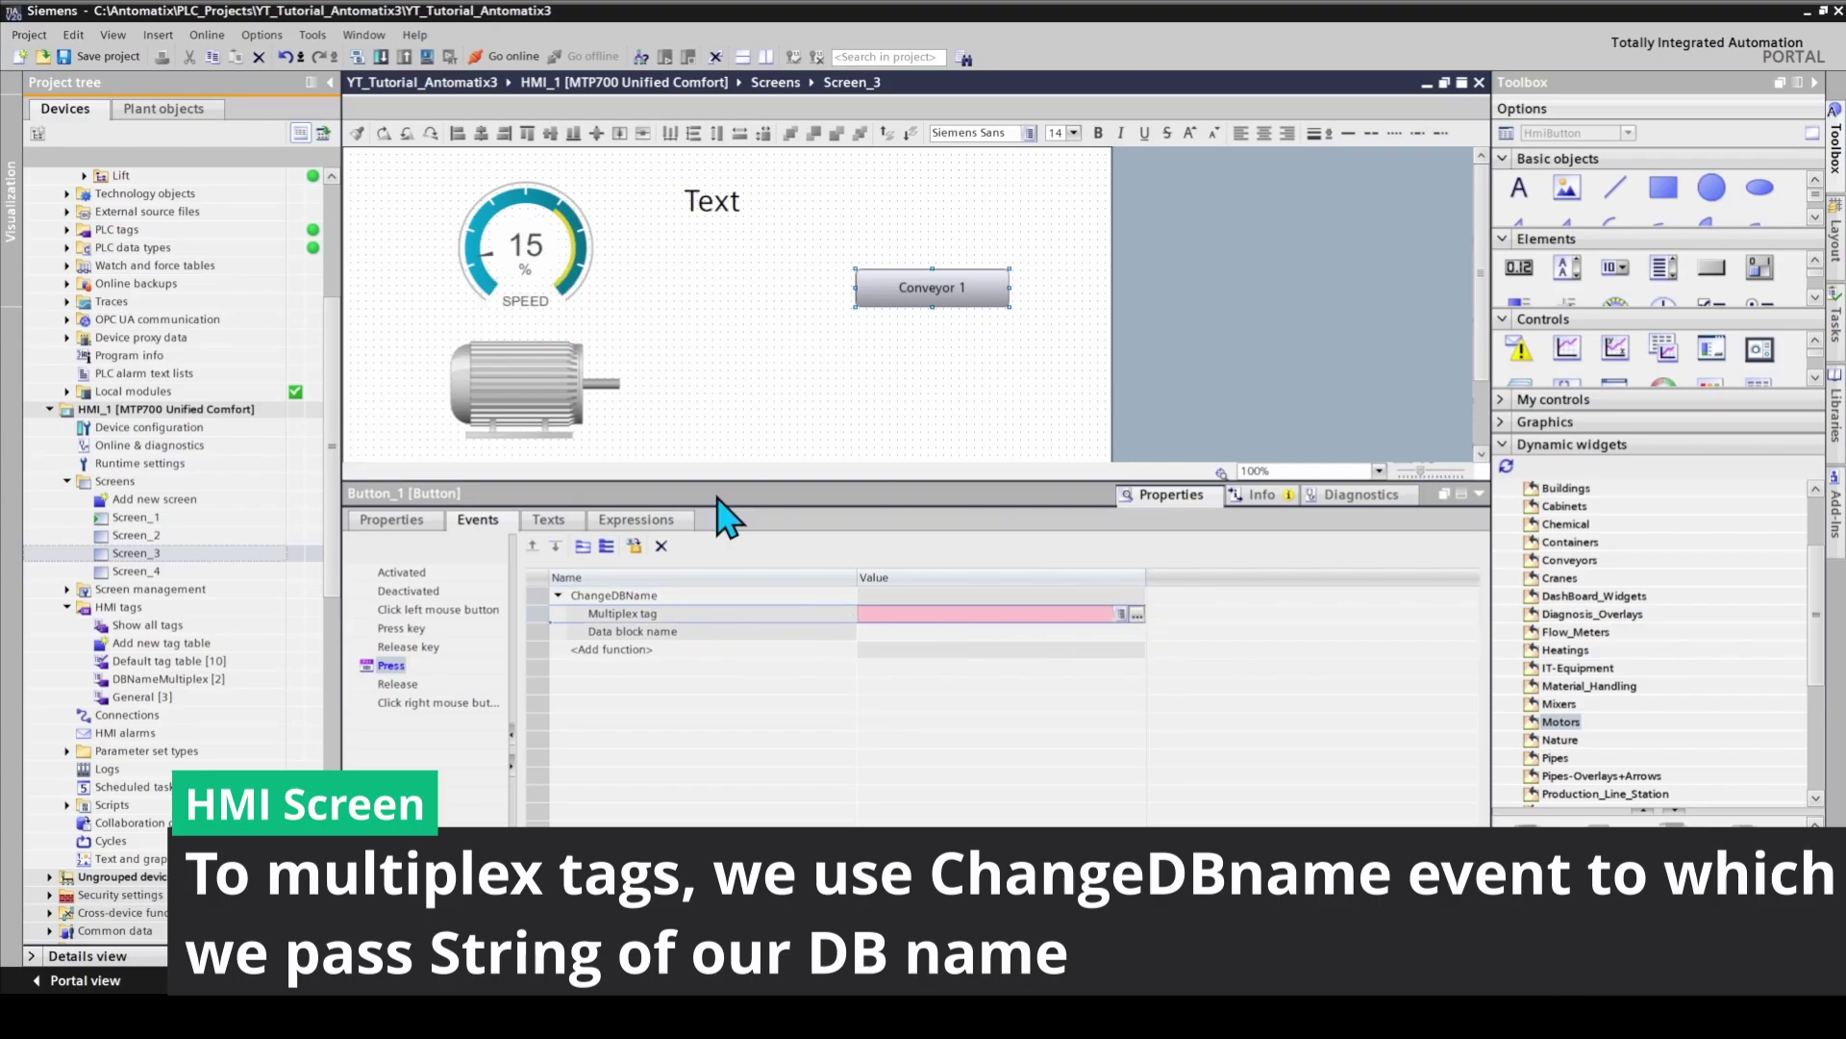
left_click(1136, 614)
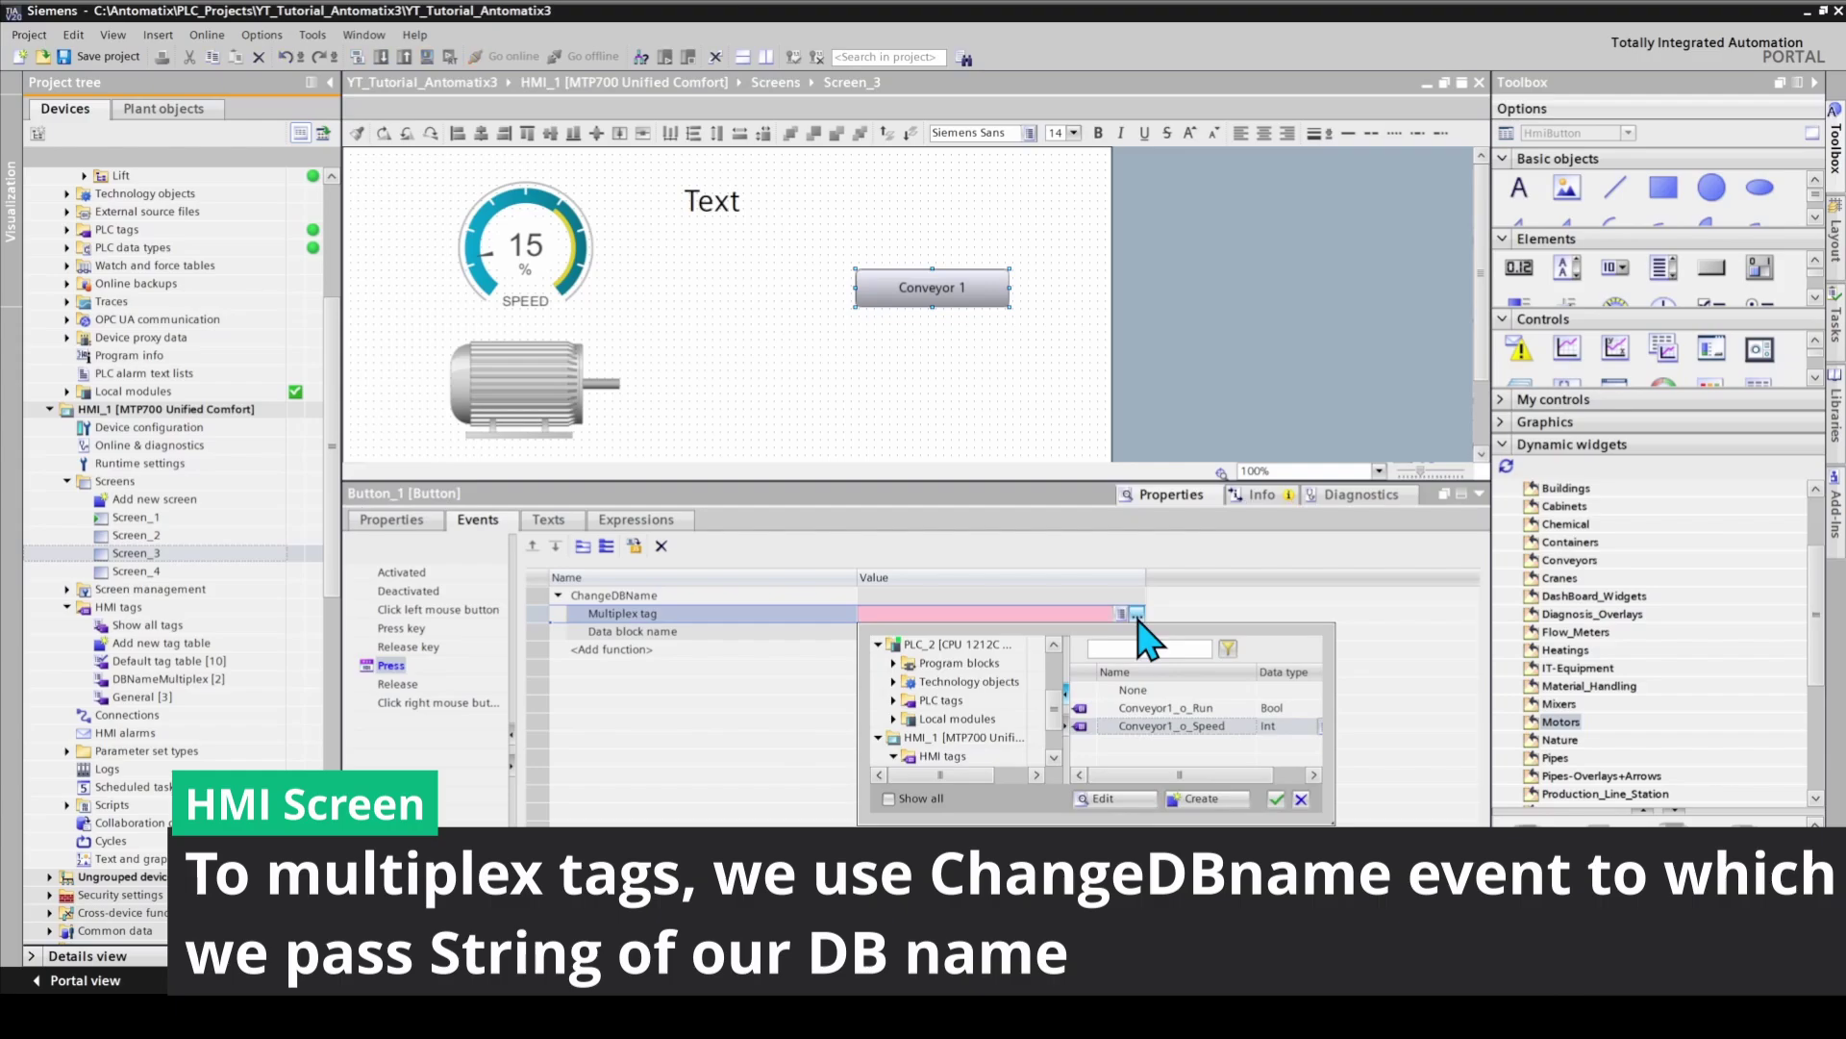
double_click(1144, 709)
Copy the name of the Conveyor1 data block from the project's program blocks and enter it as the function's data block name
left_click(889, 634)
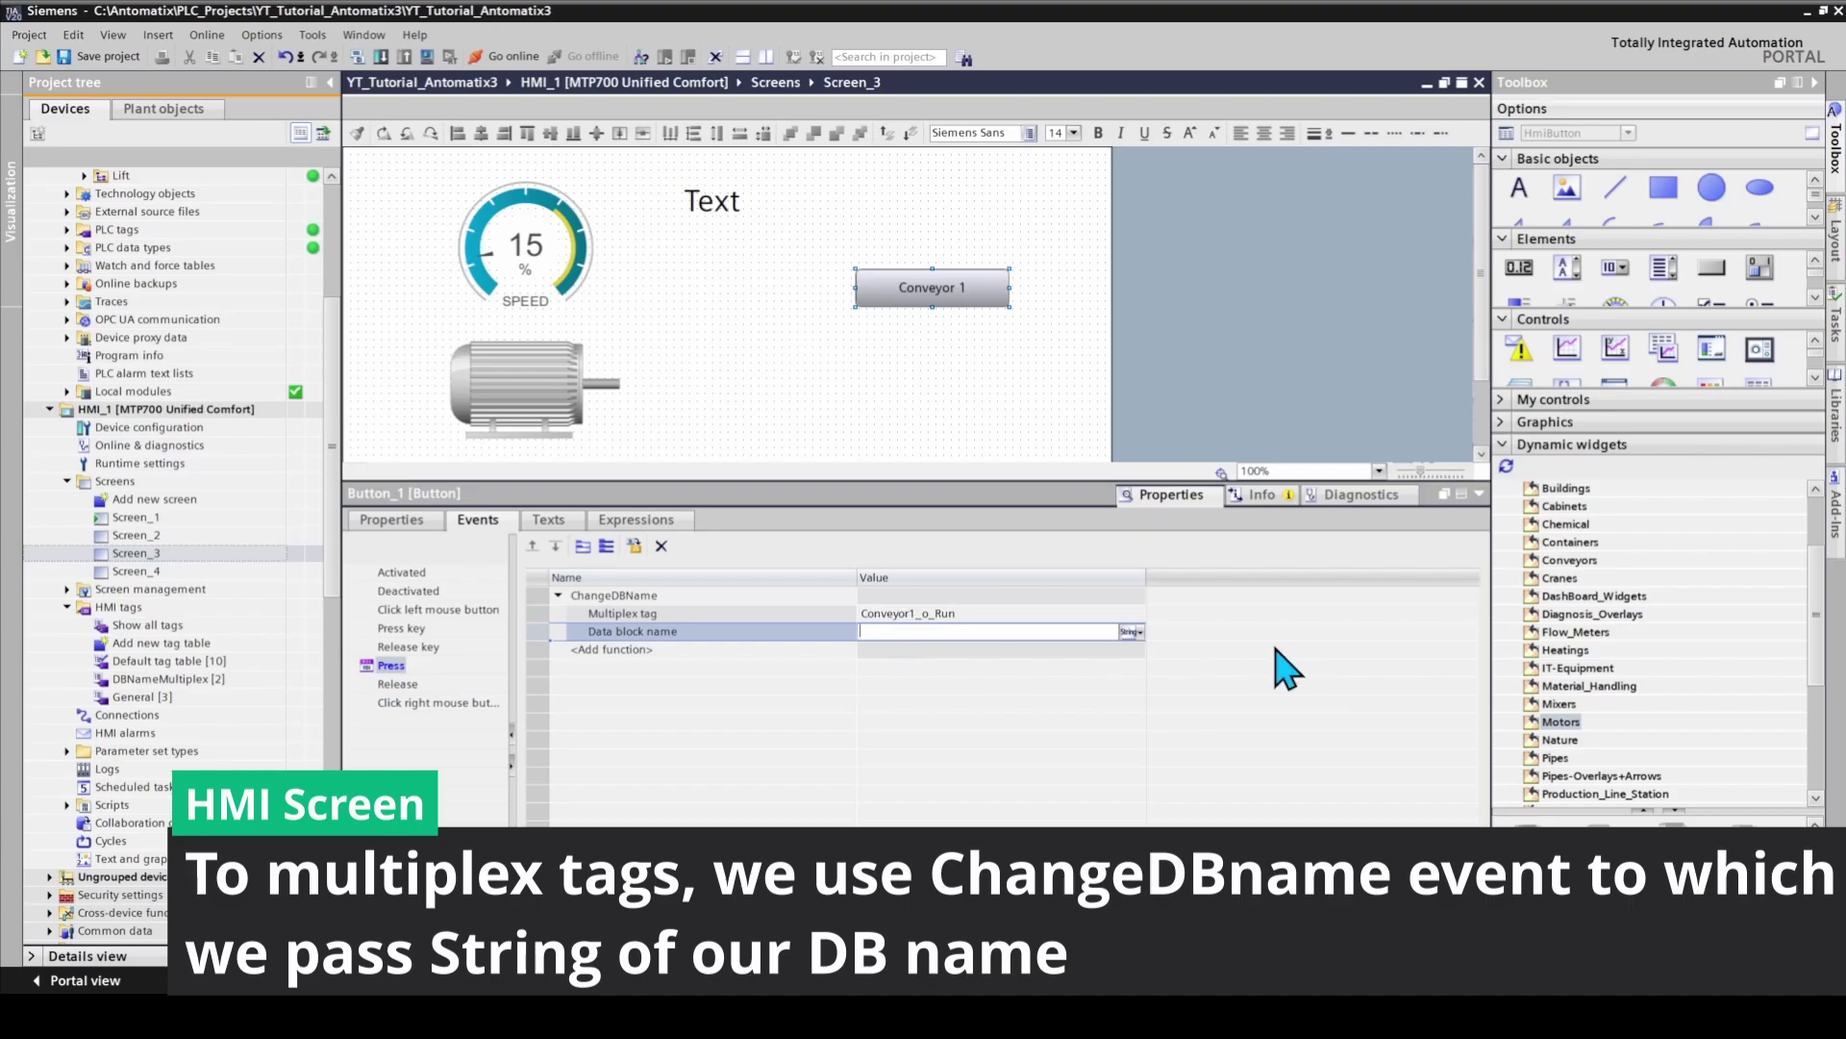
left_click_drag(329, 350, 330, 255)
left_click(157, 303)
left_click(144, 301)
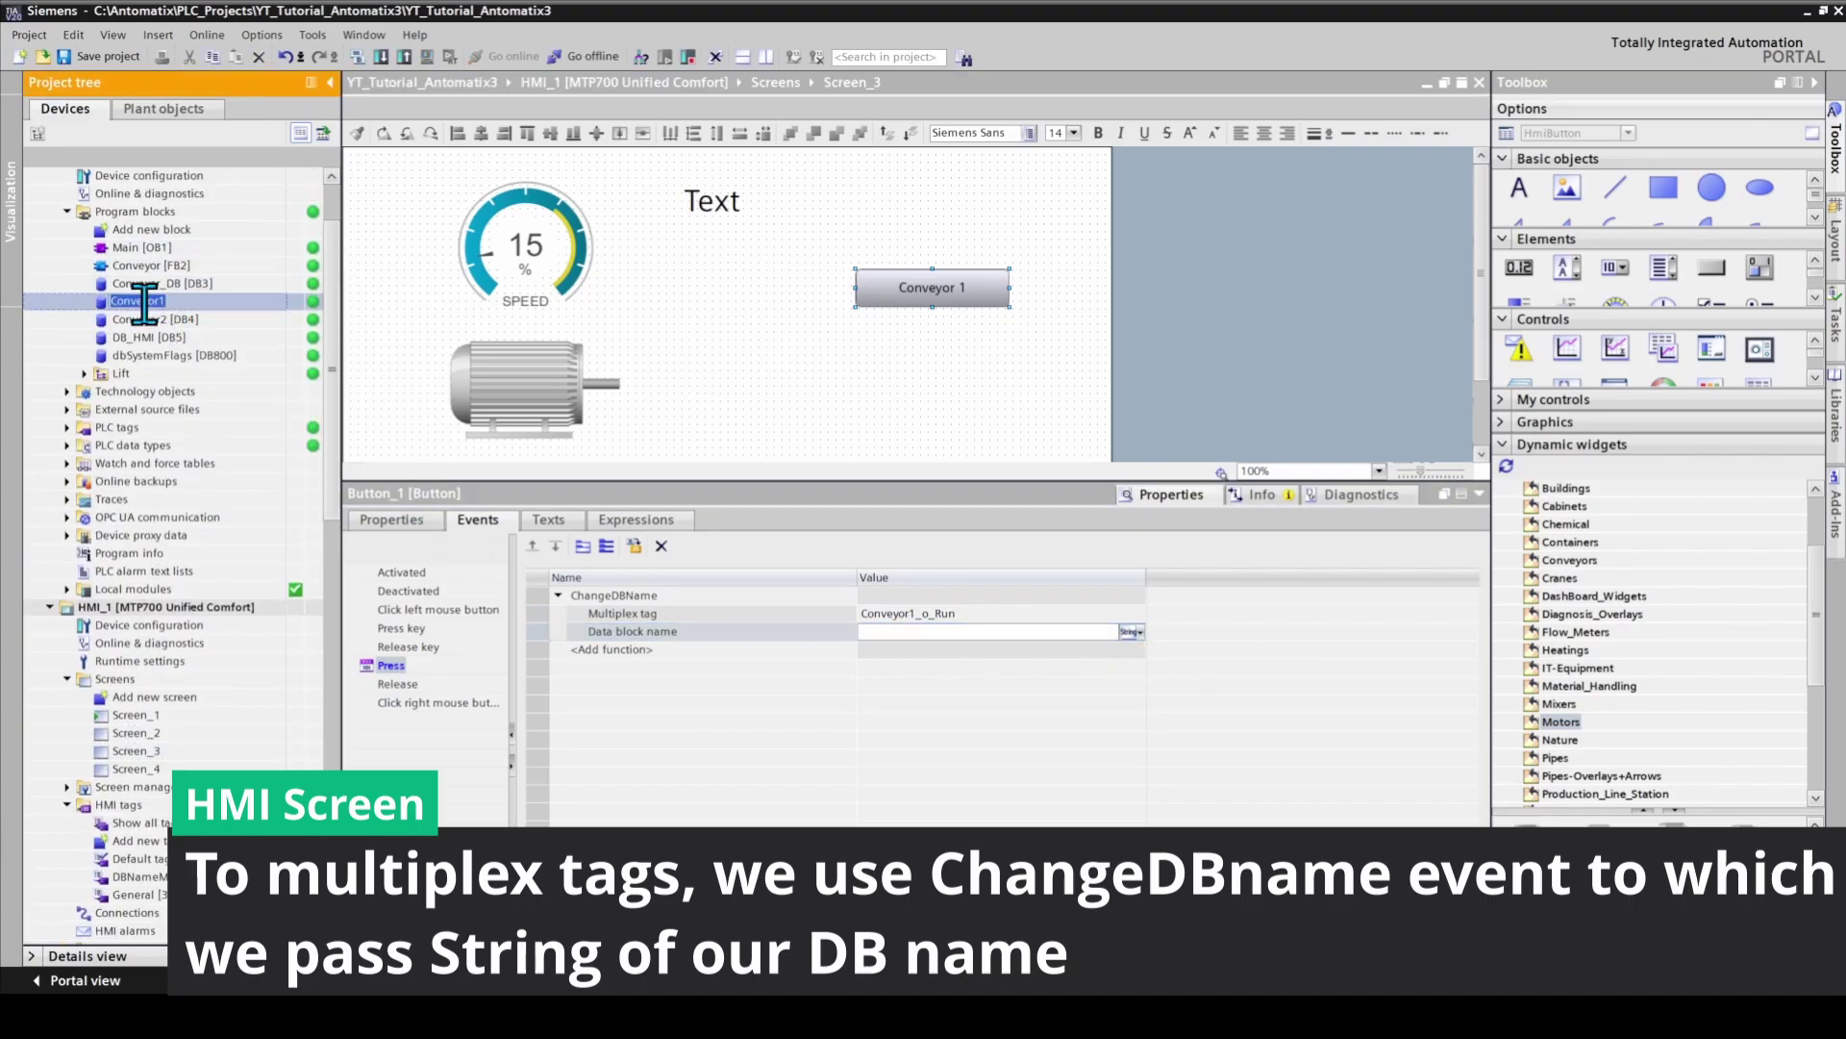
right_click(146, 305)
left_click(179, 331)
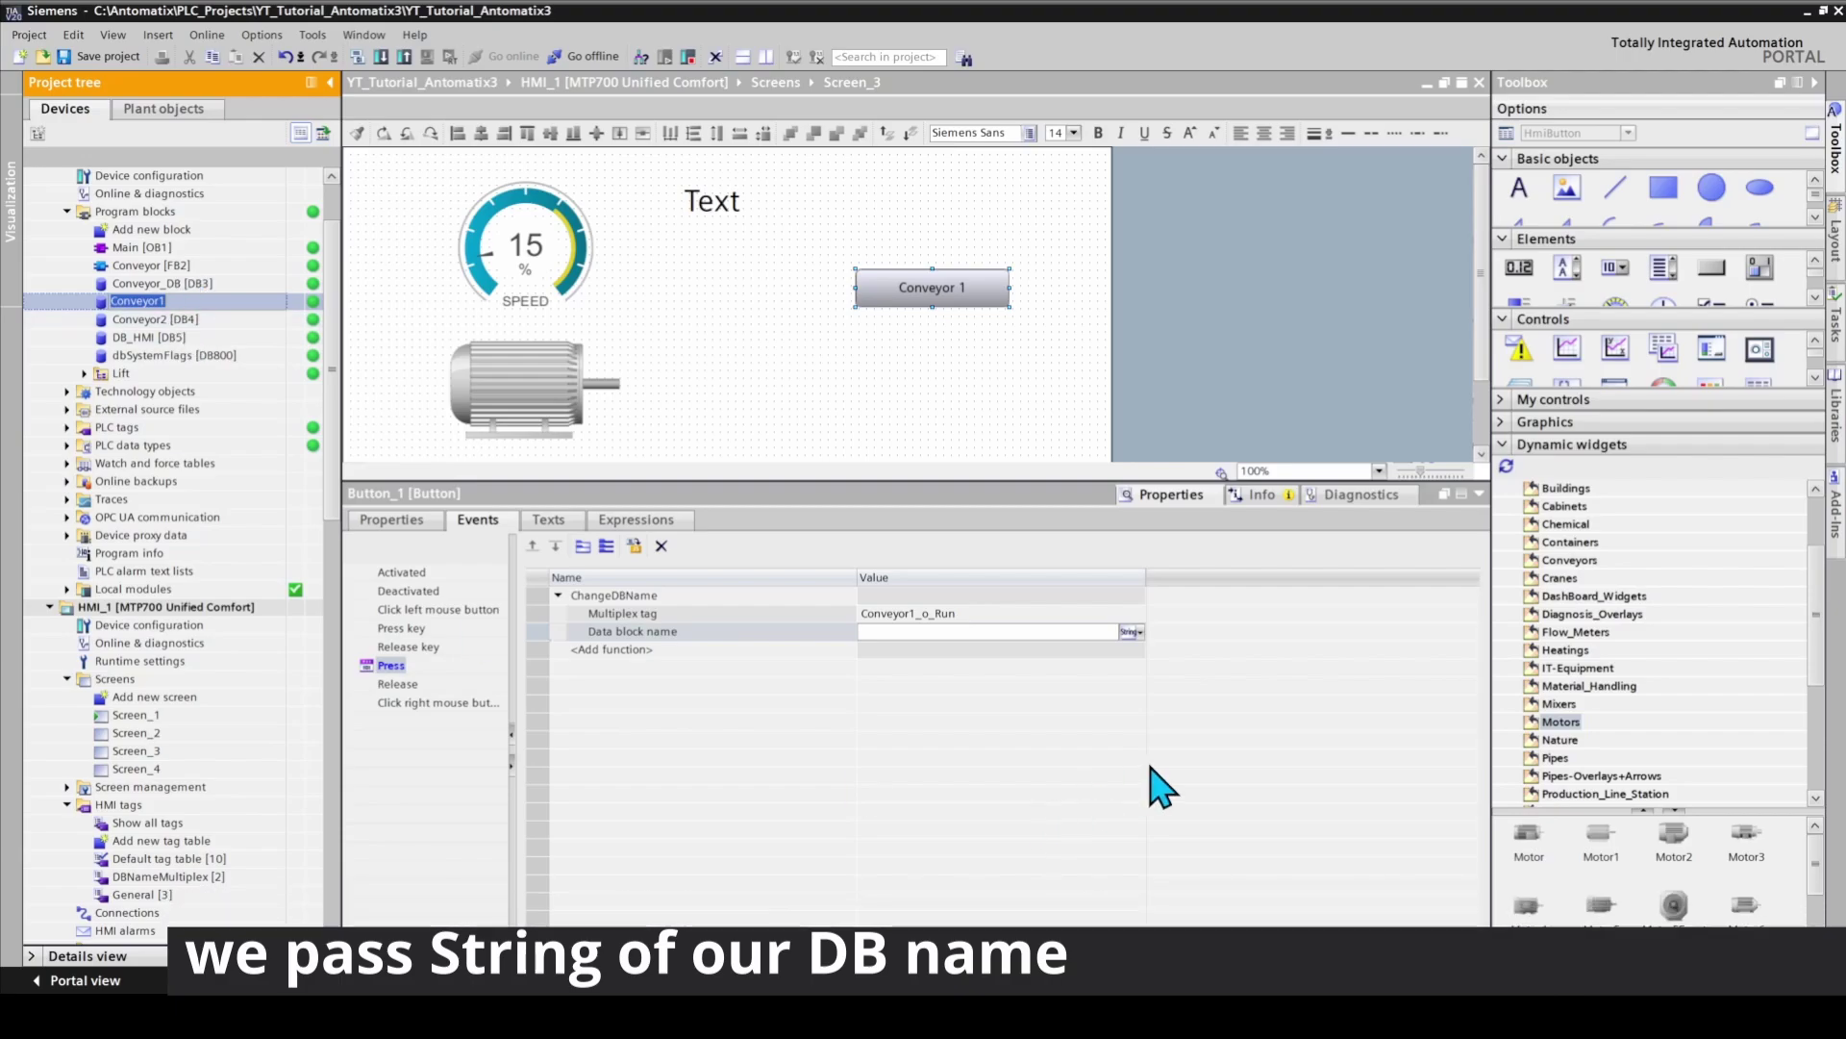
left_click(983, 632)
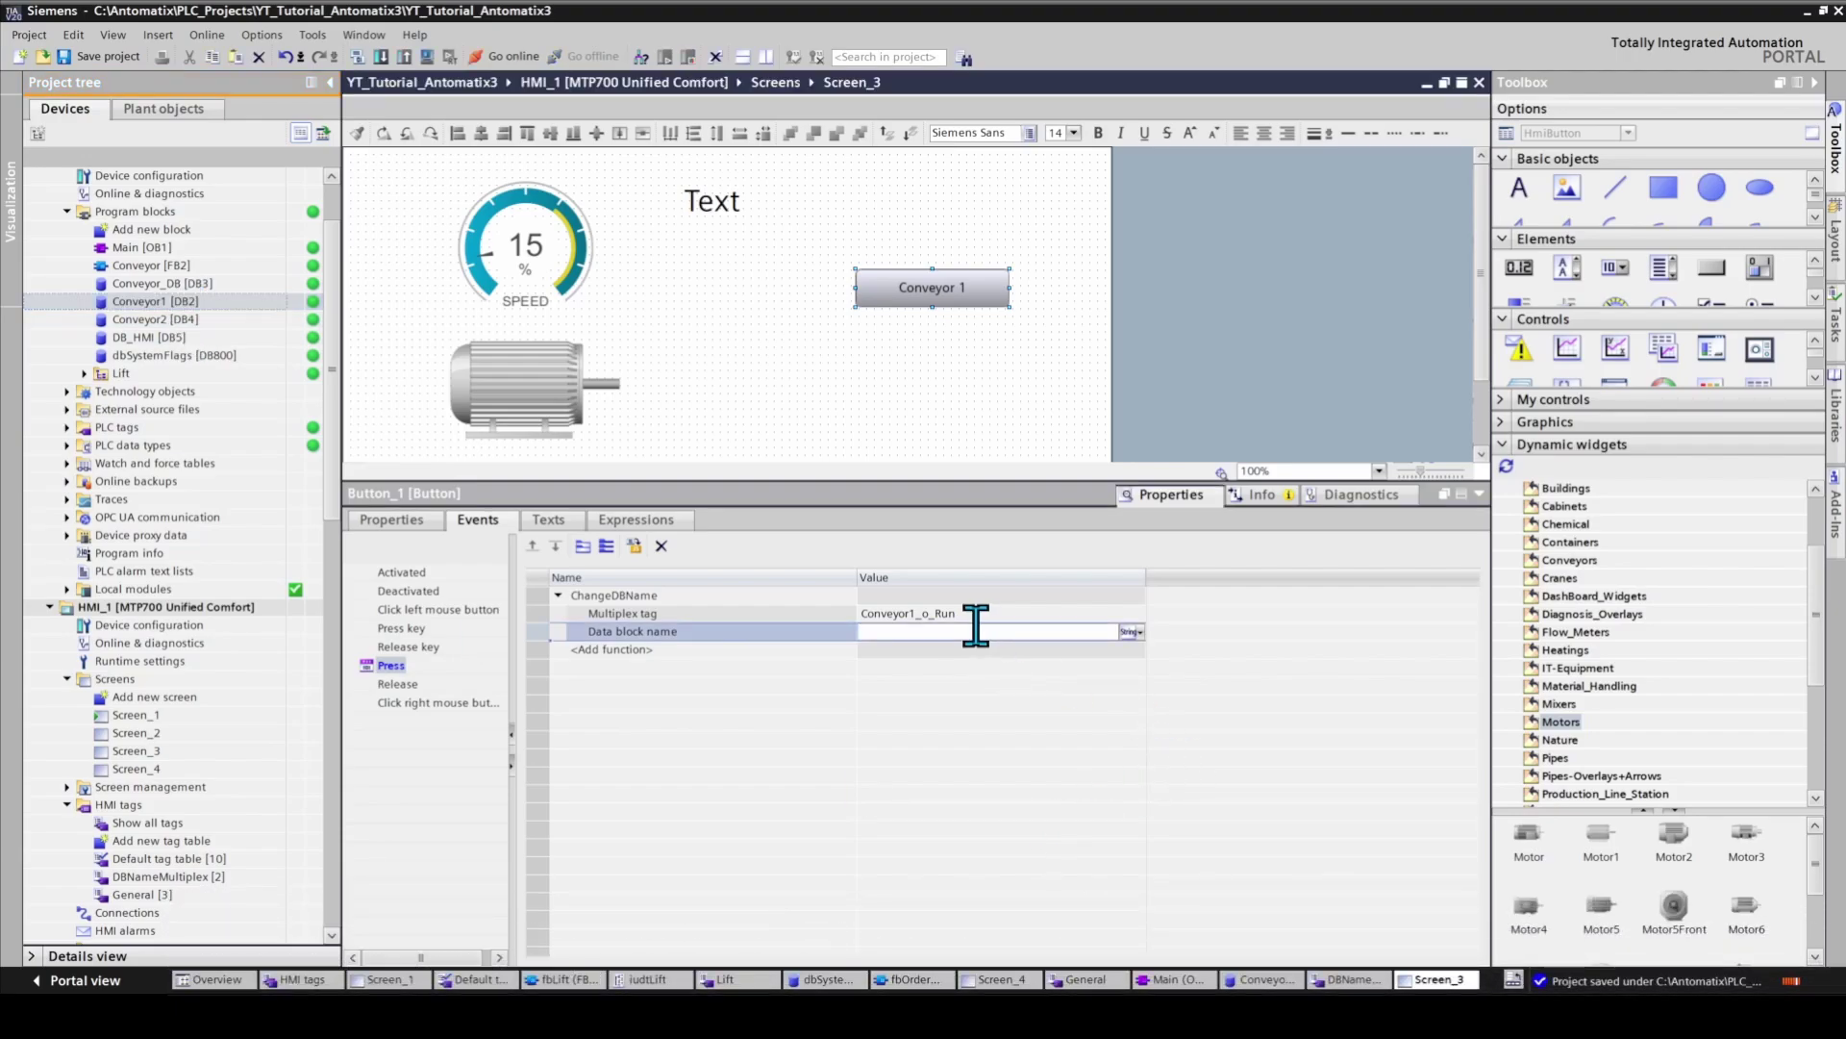
key("ctrl+v")
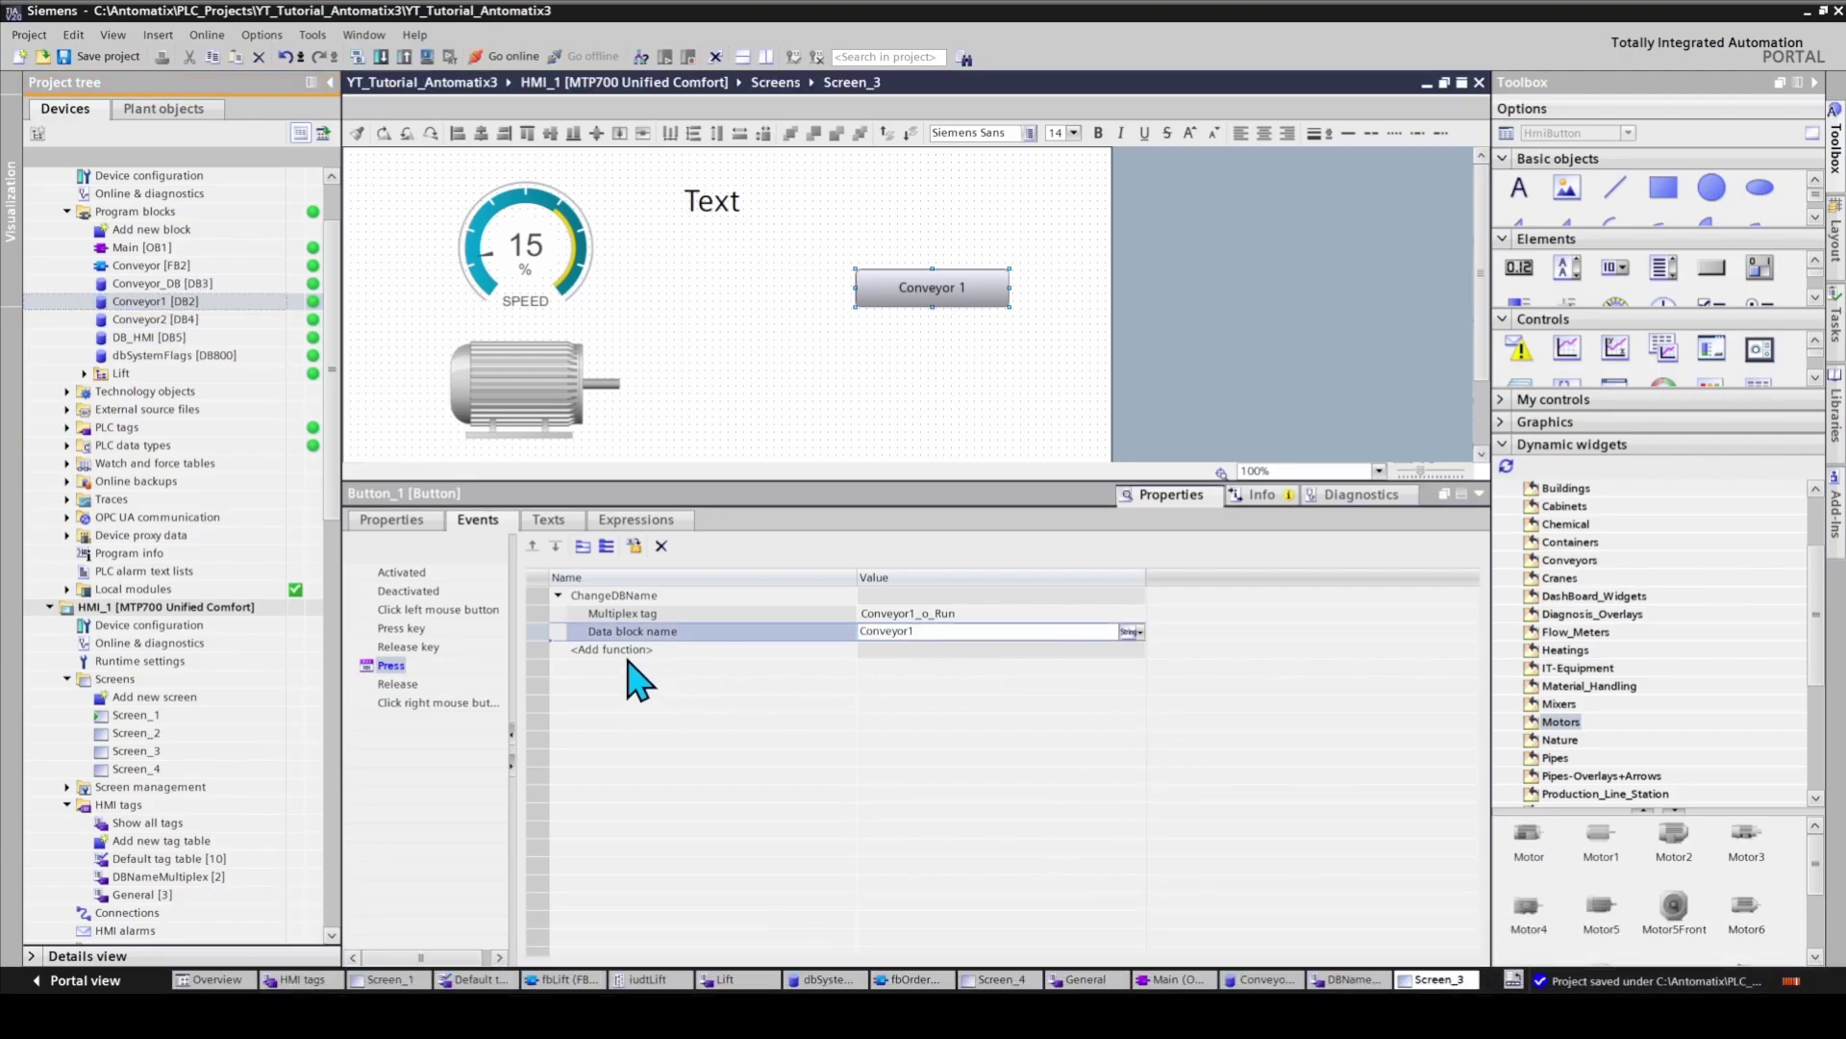
Duplicate the ChangeDBName function in the Press event and set the copy's multiplex tag to Conveyor1_o_Speed
left_click(522, 596)
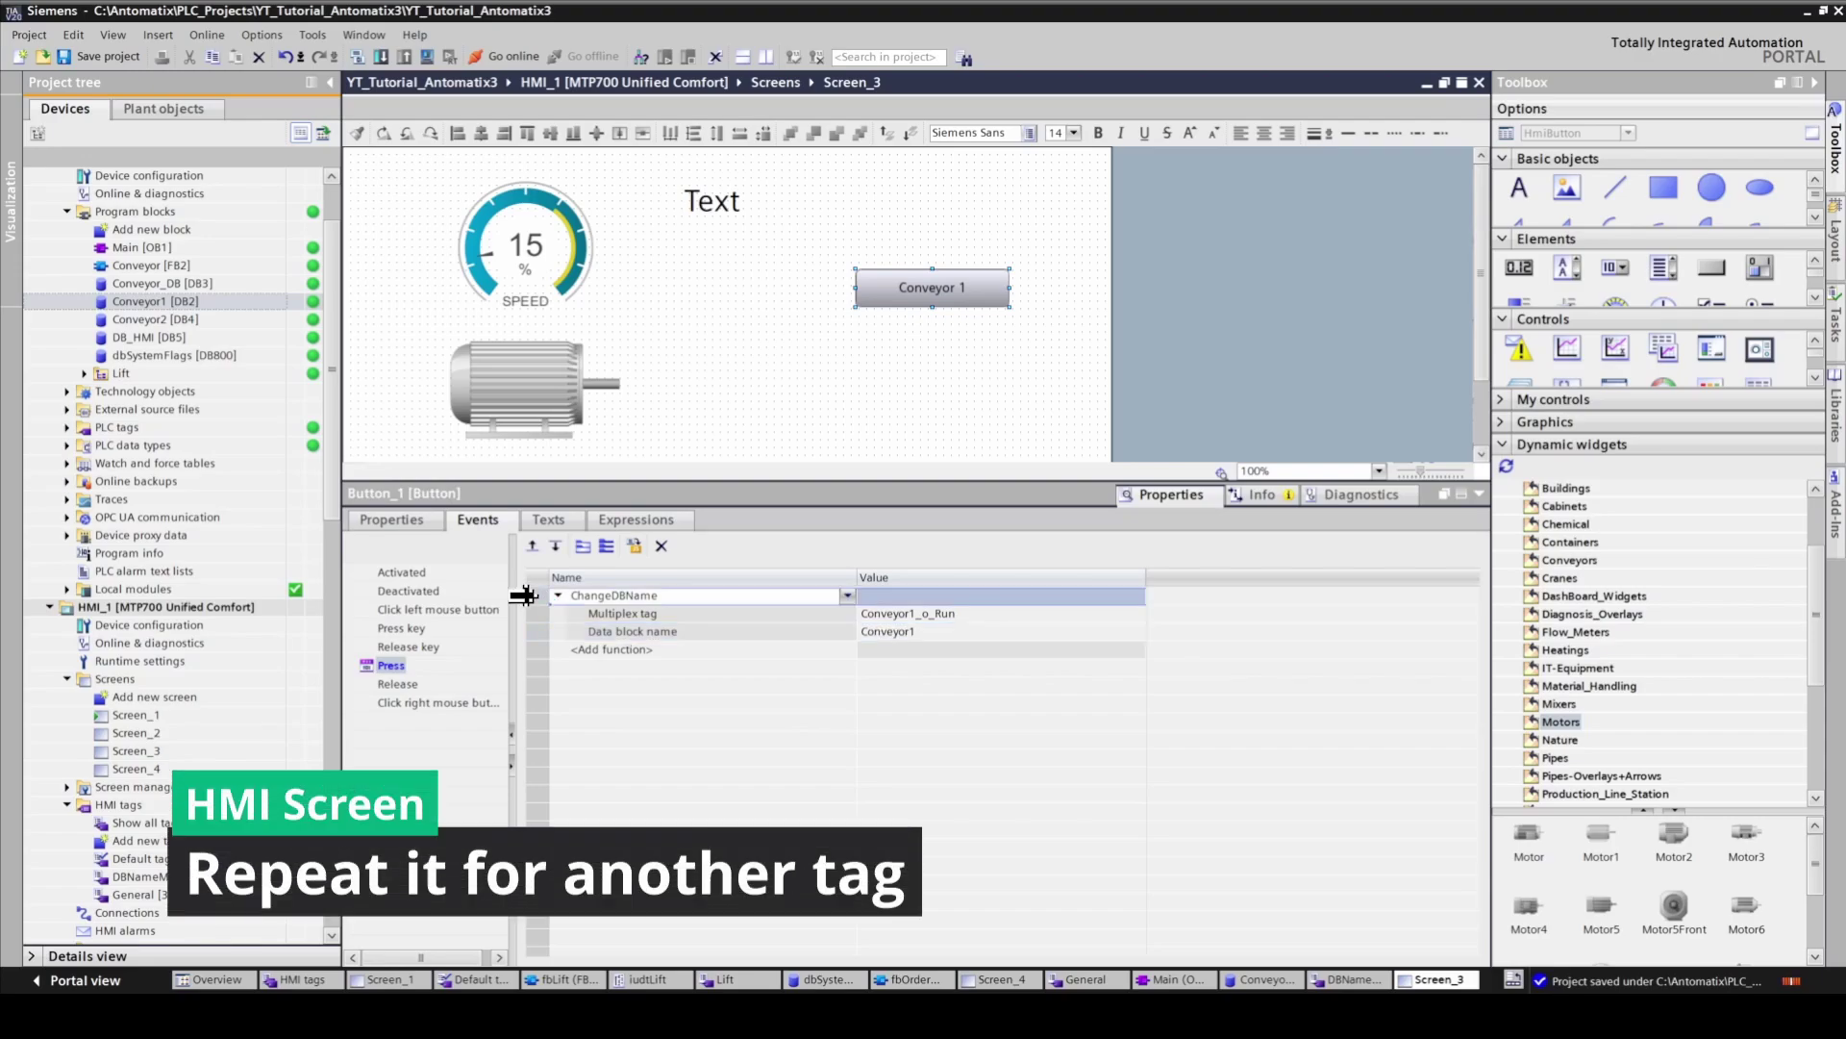
right_click(540, 650)
left_click(577, 700)
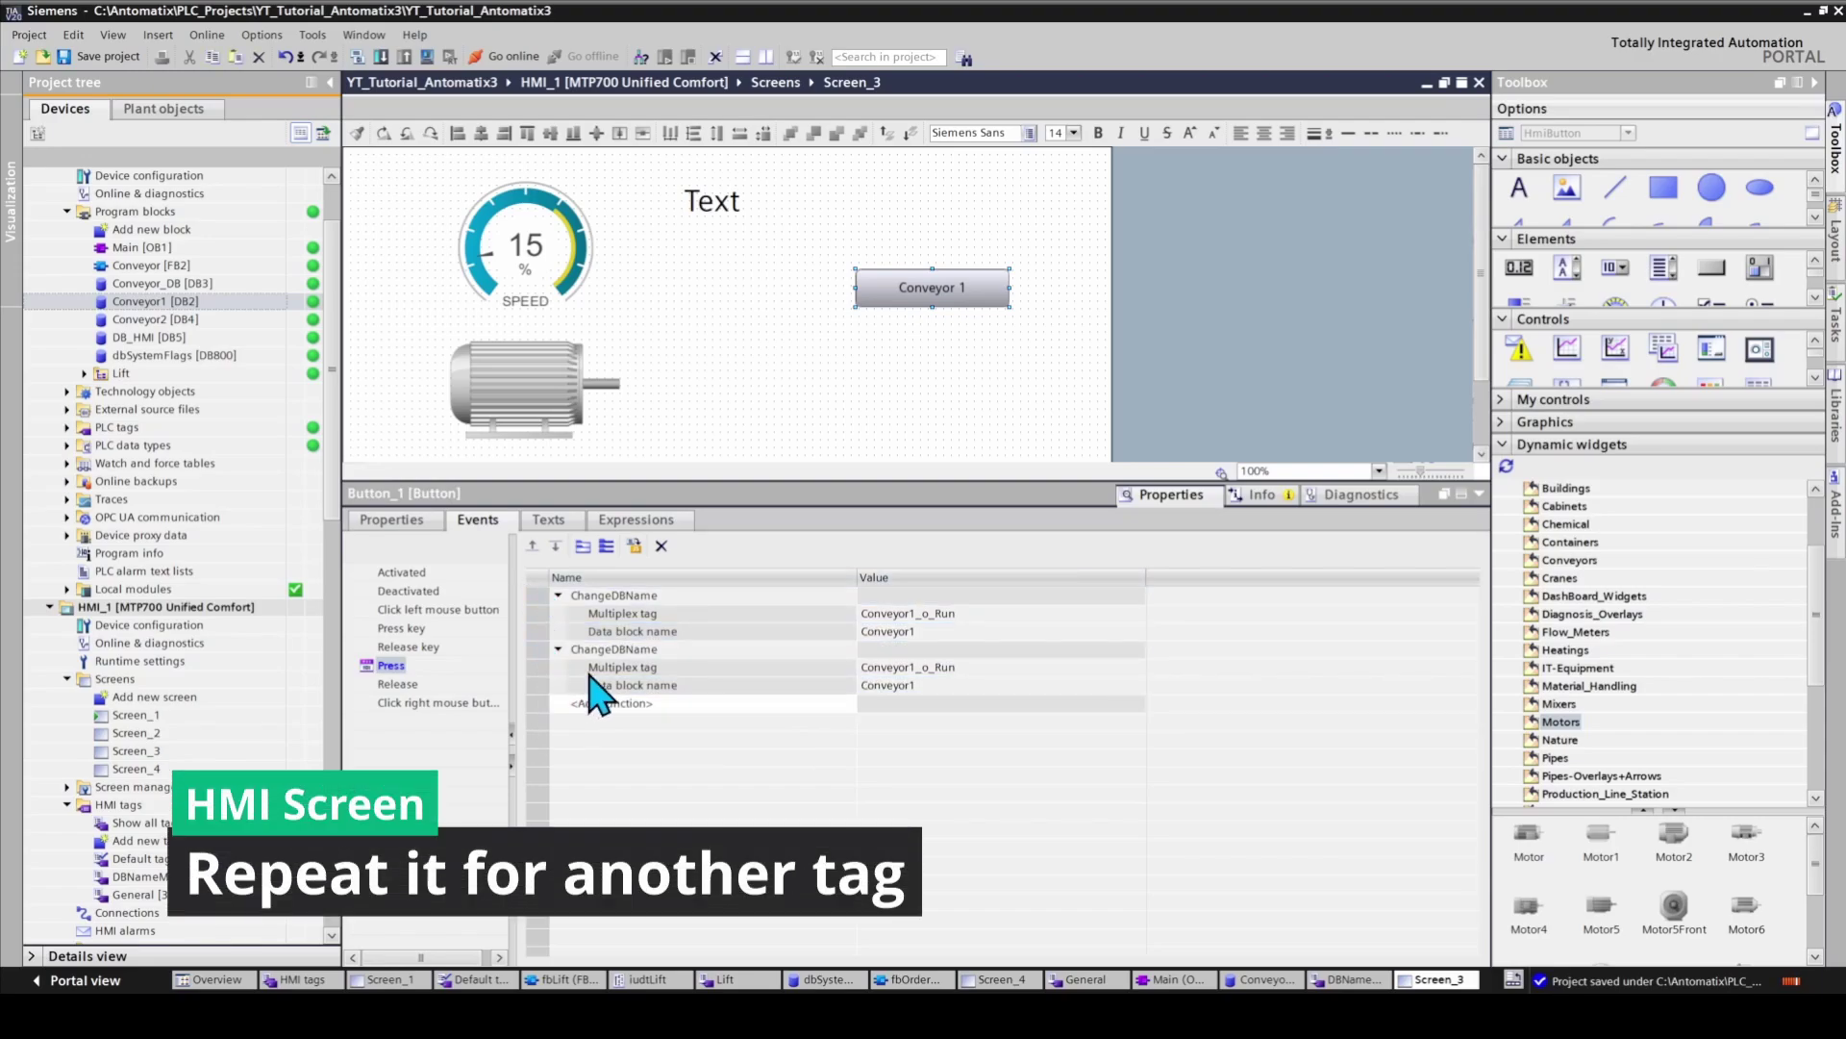
left_click(984, 671)
left_click(1137, 667)
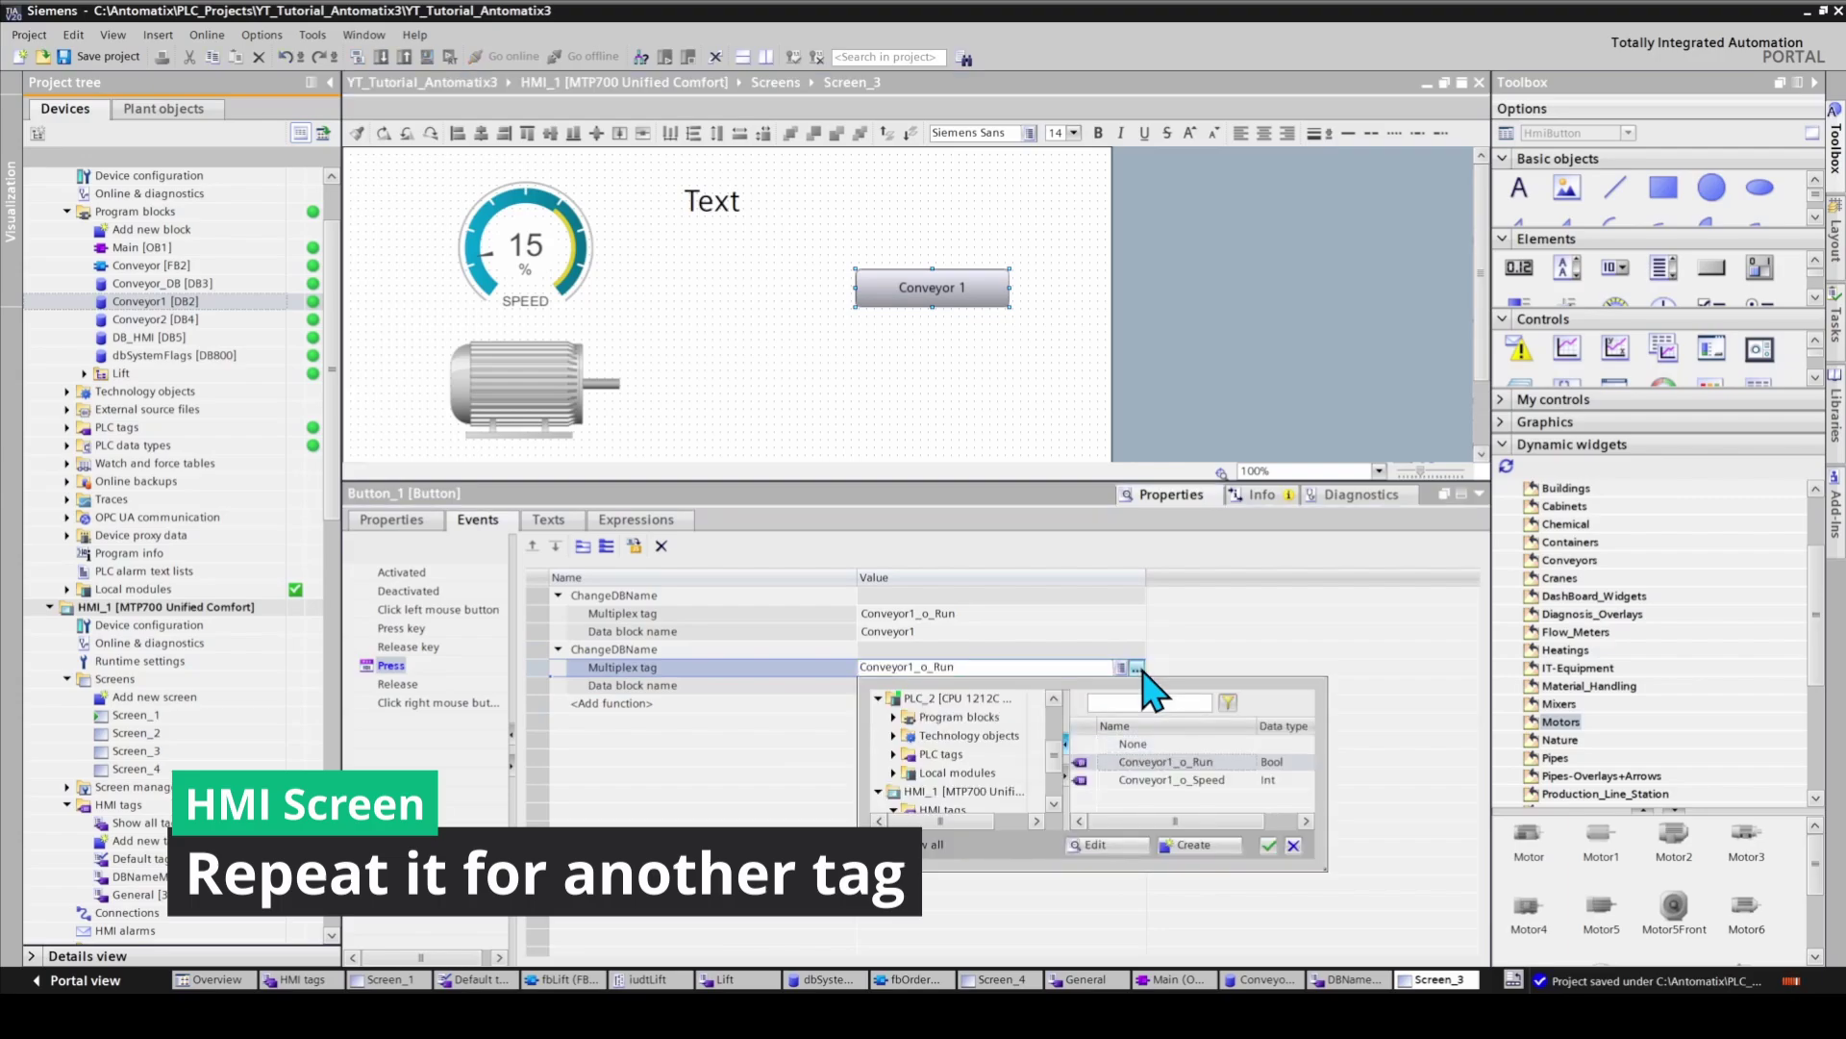
double_click(1147, 780)
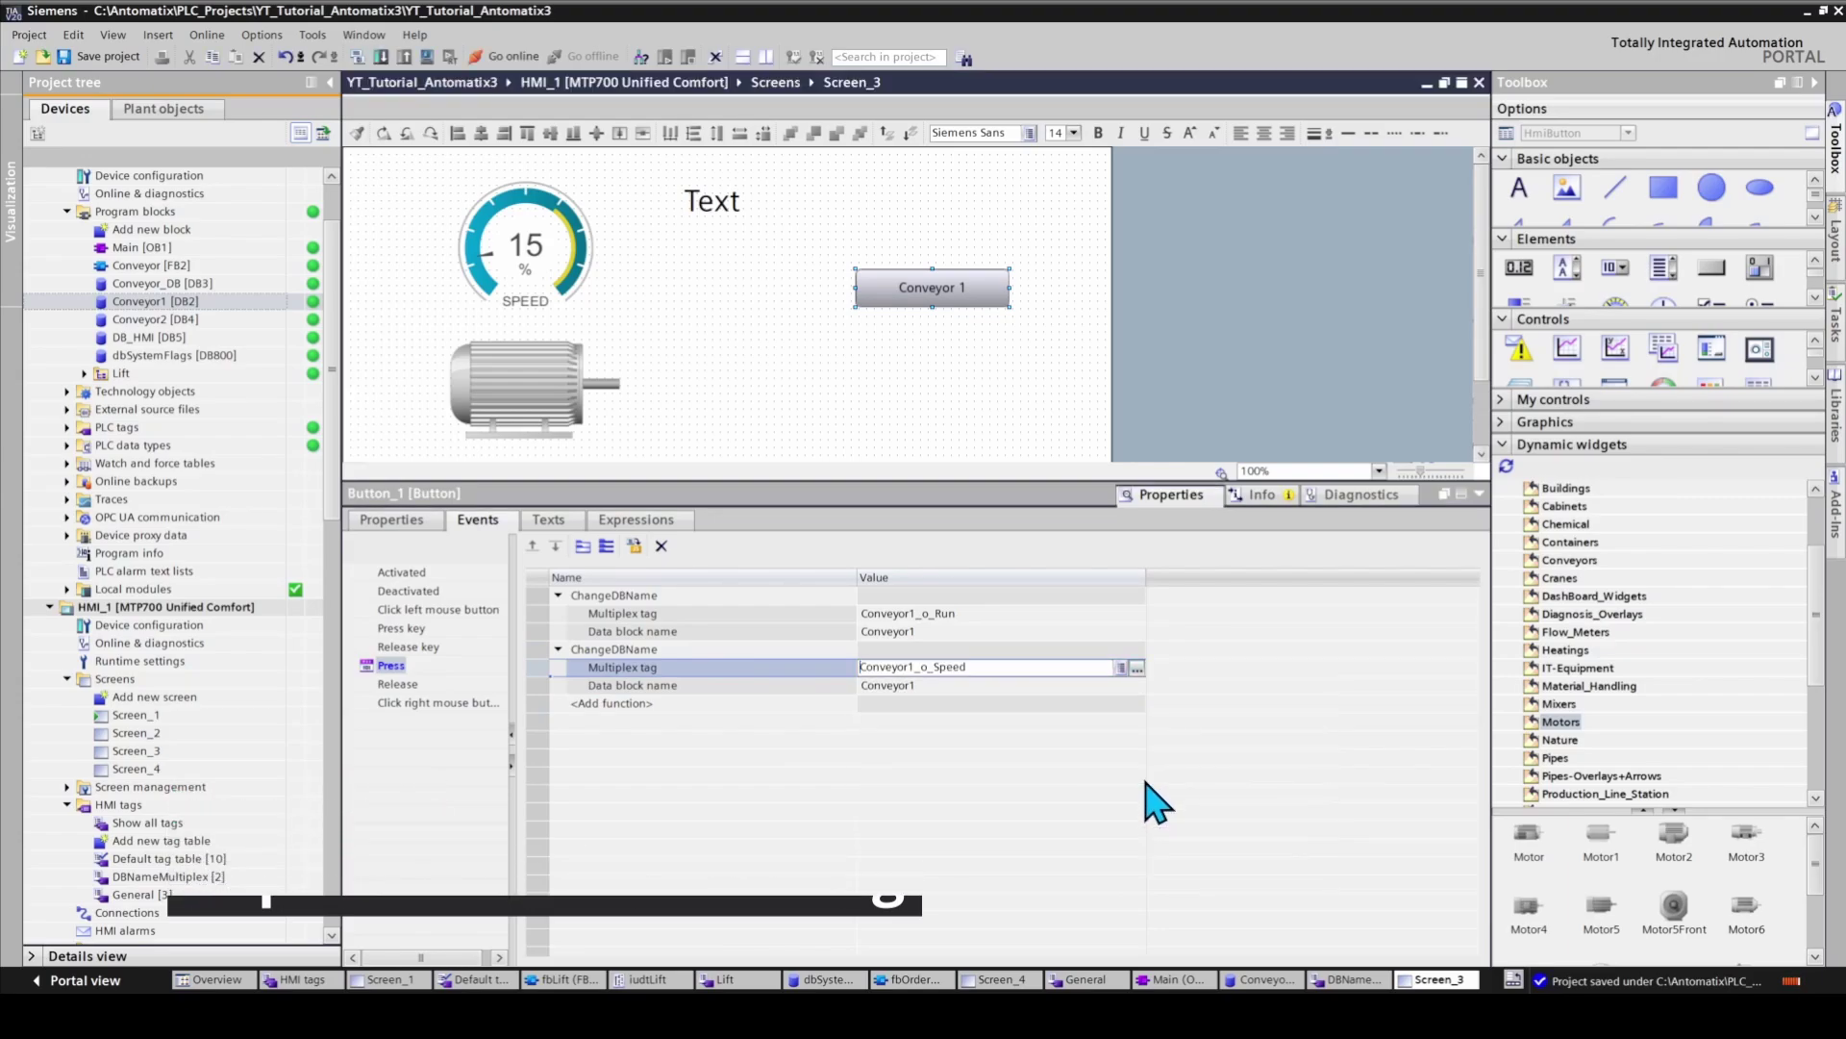
left_click(926, 687)
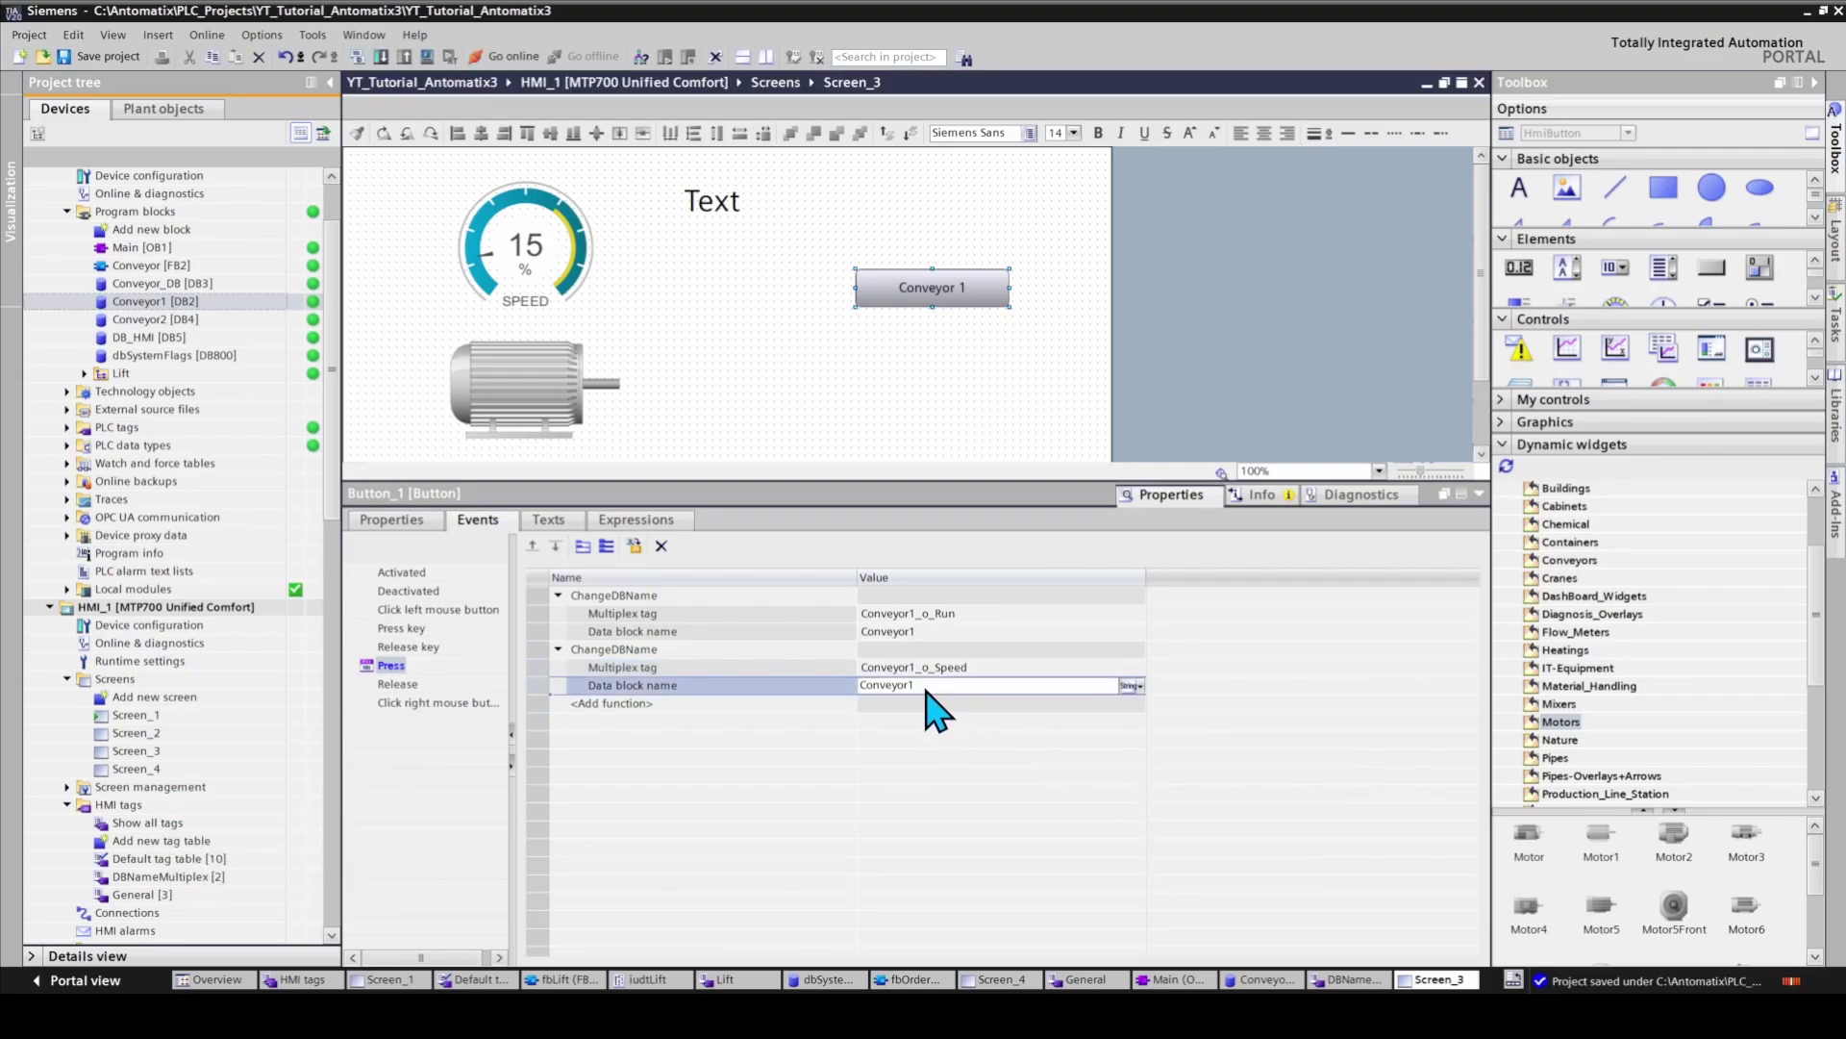
Add a SetTagValue function below the two ChangeDBName functions in the Conveyor 1 button's Press event
left_click(752, 707)
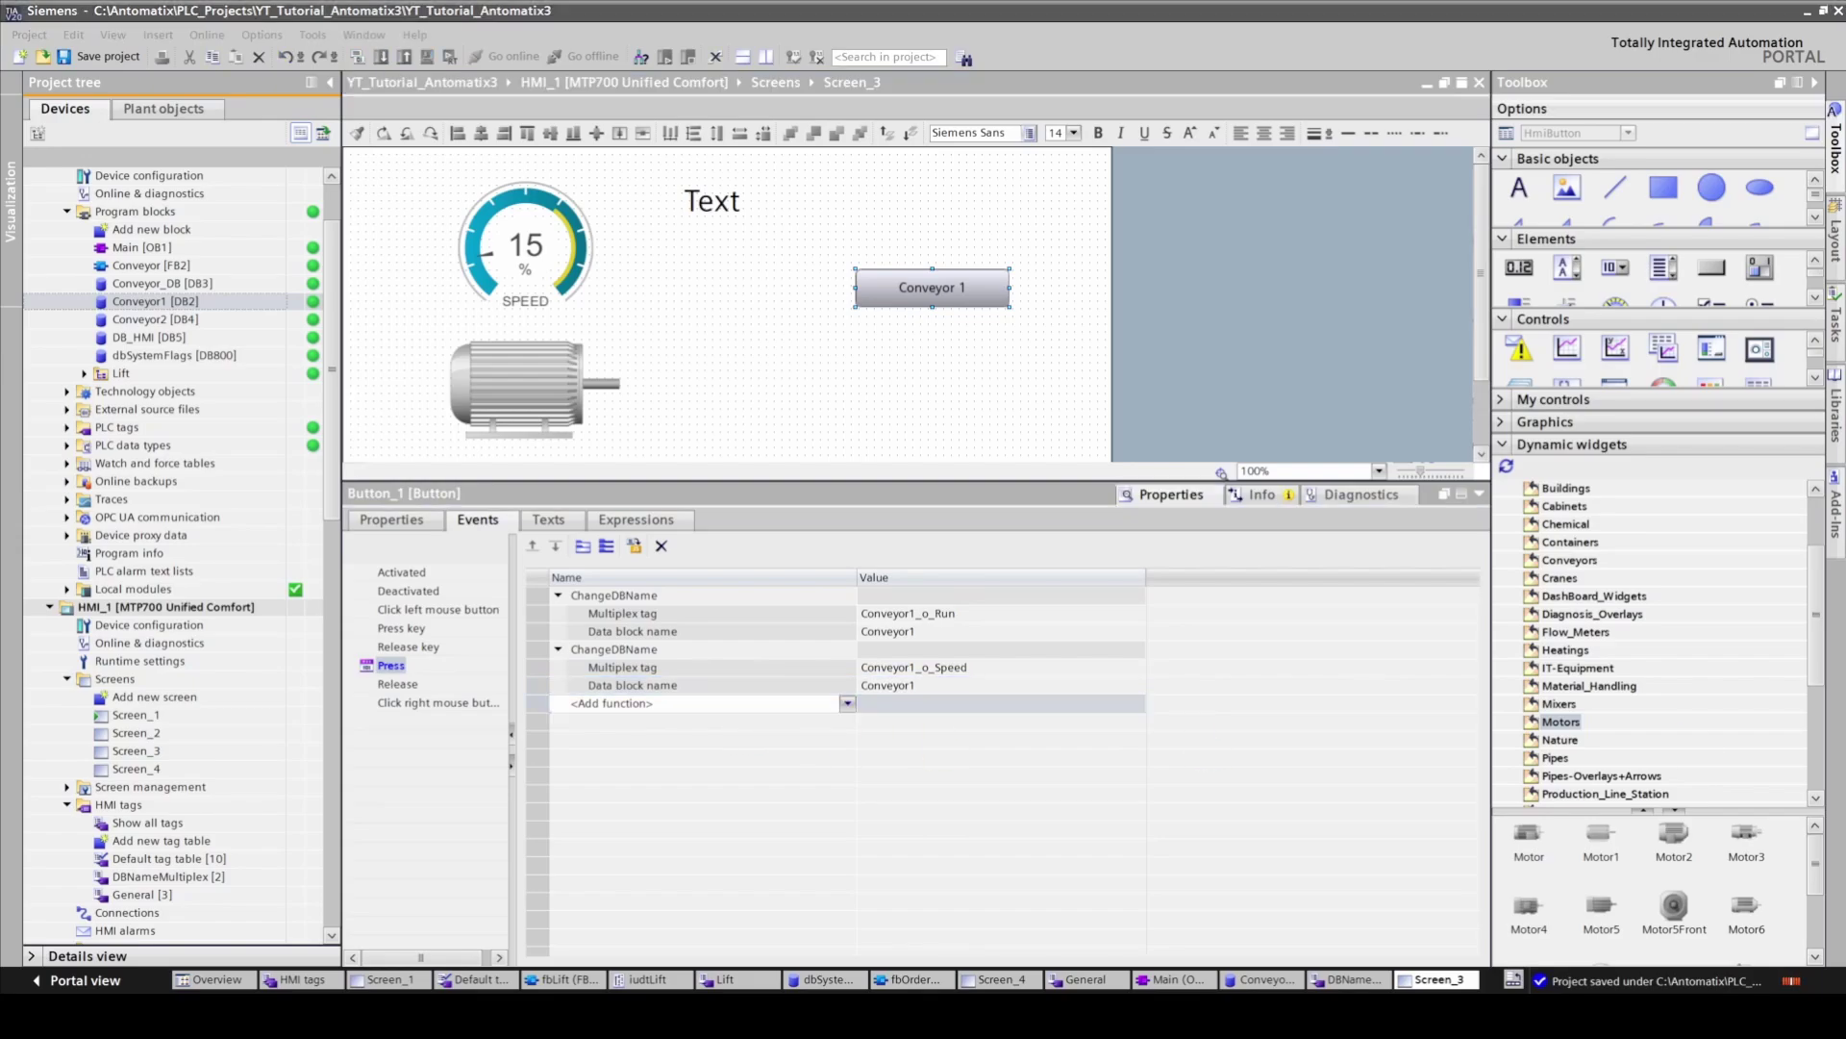
left_click(719, 200)
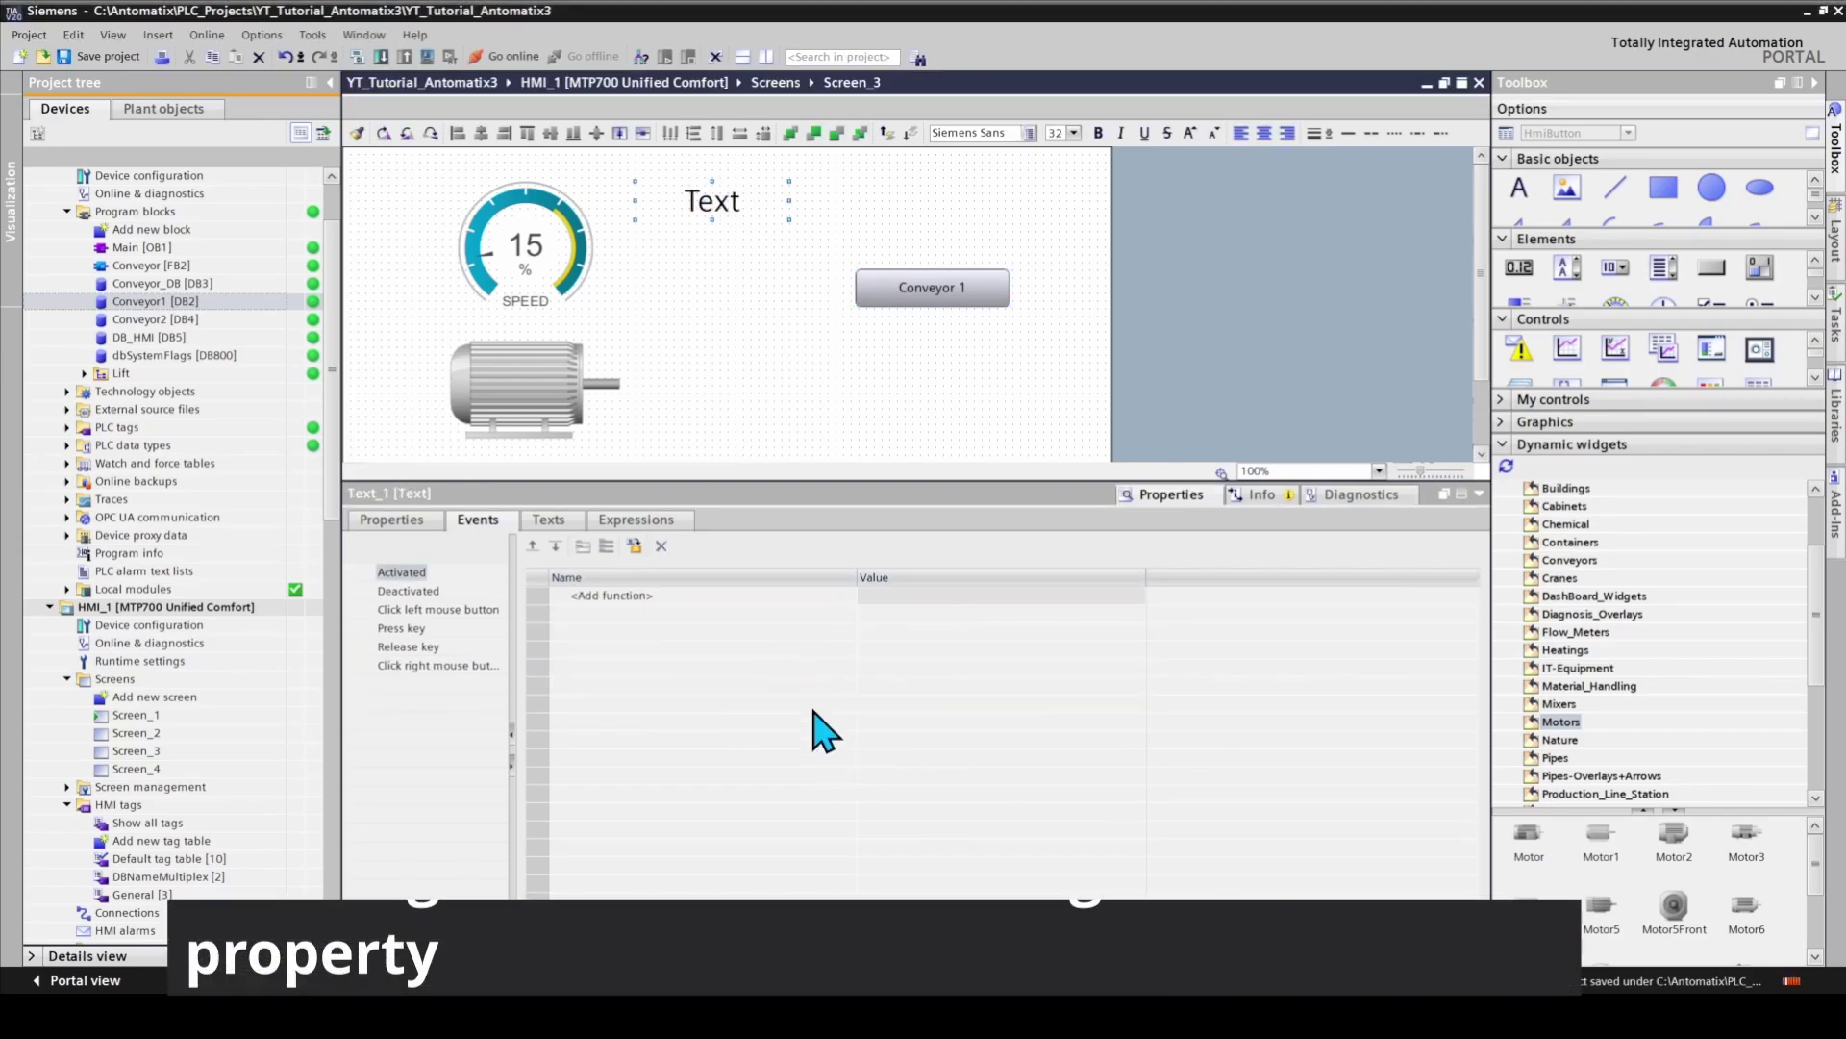
left_click(927, 284)
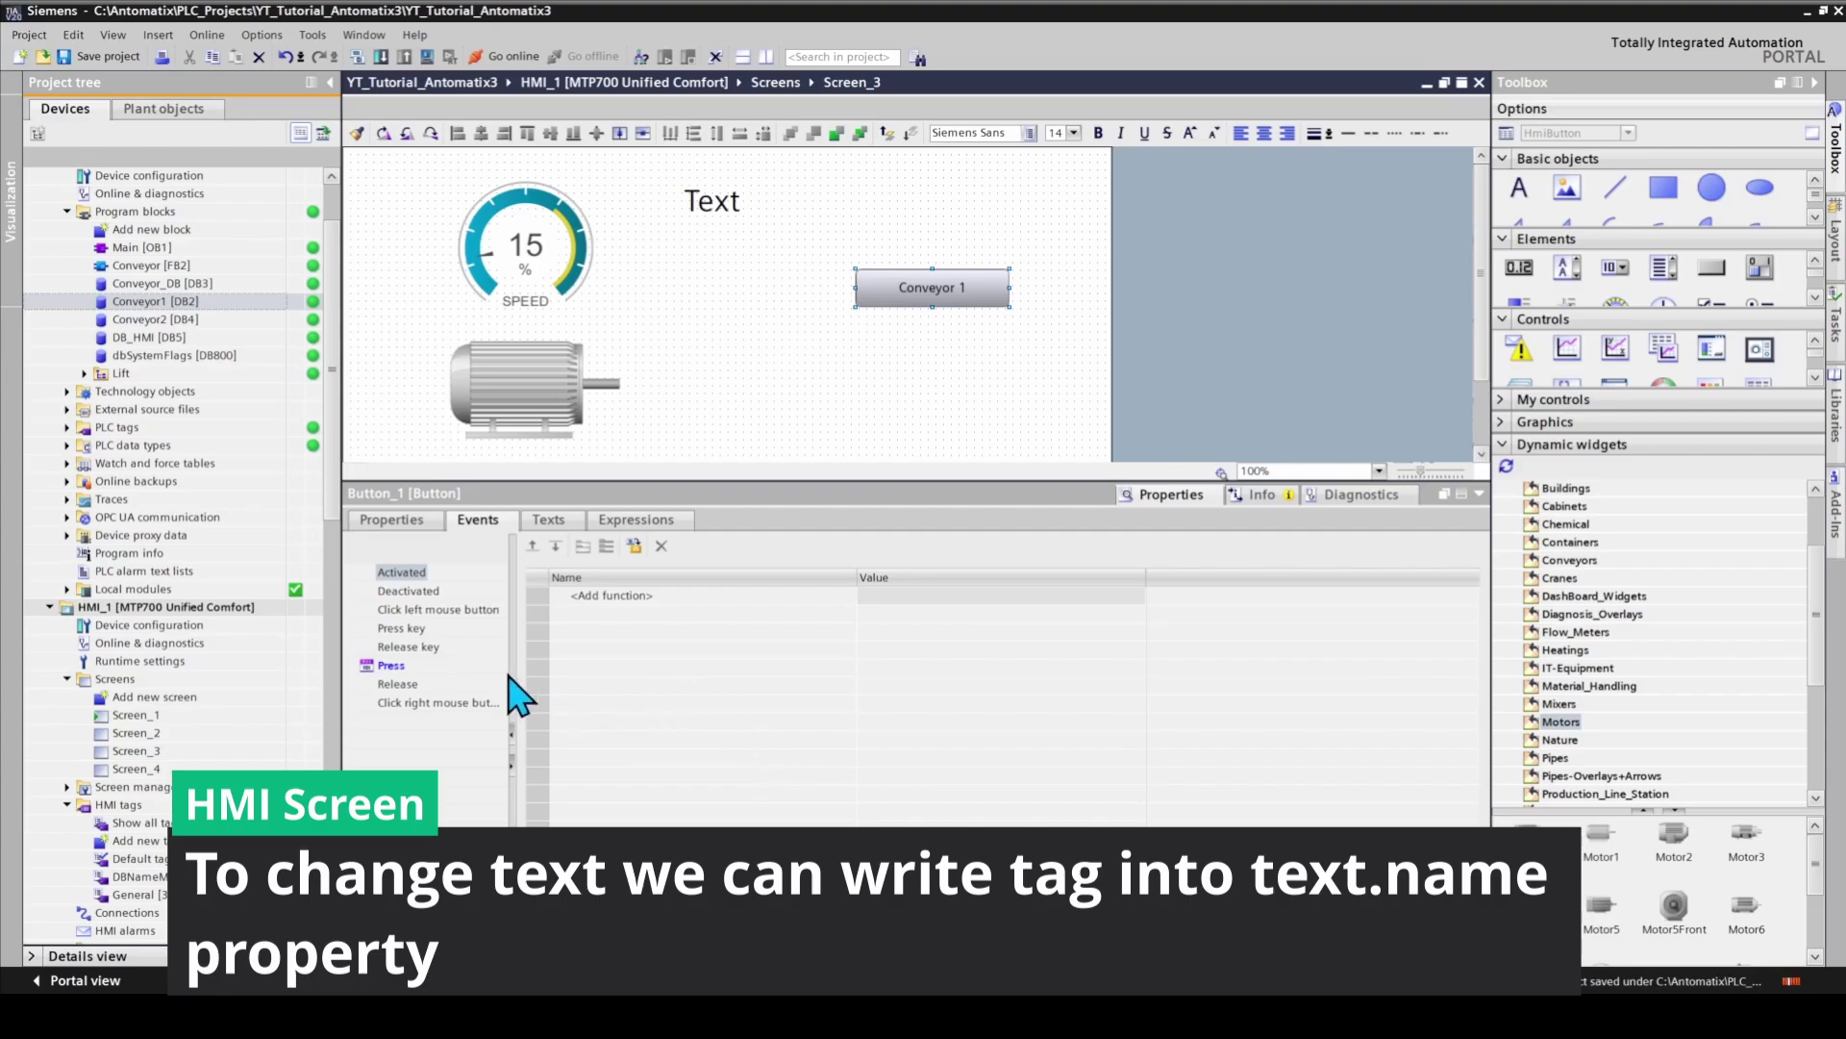
left_click(392, 665)
left_click(652, 704)
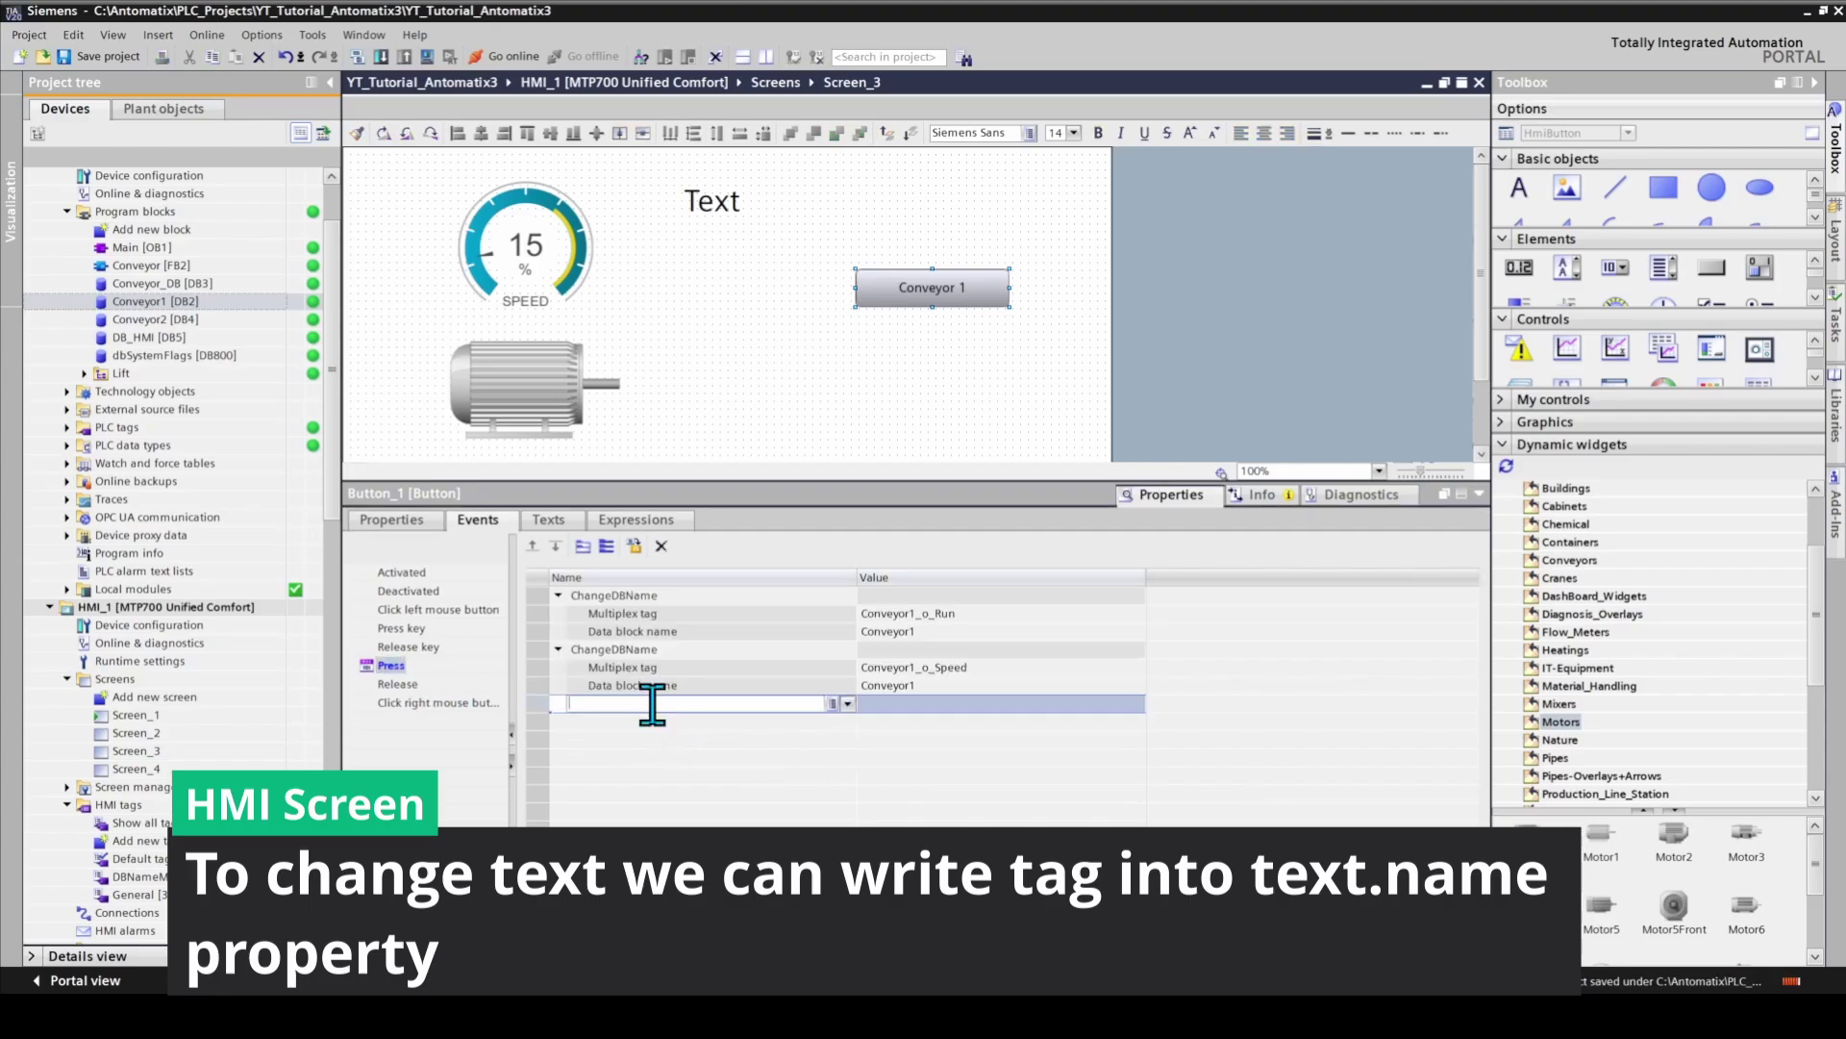
type("set")
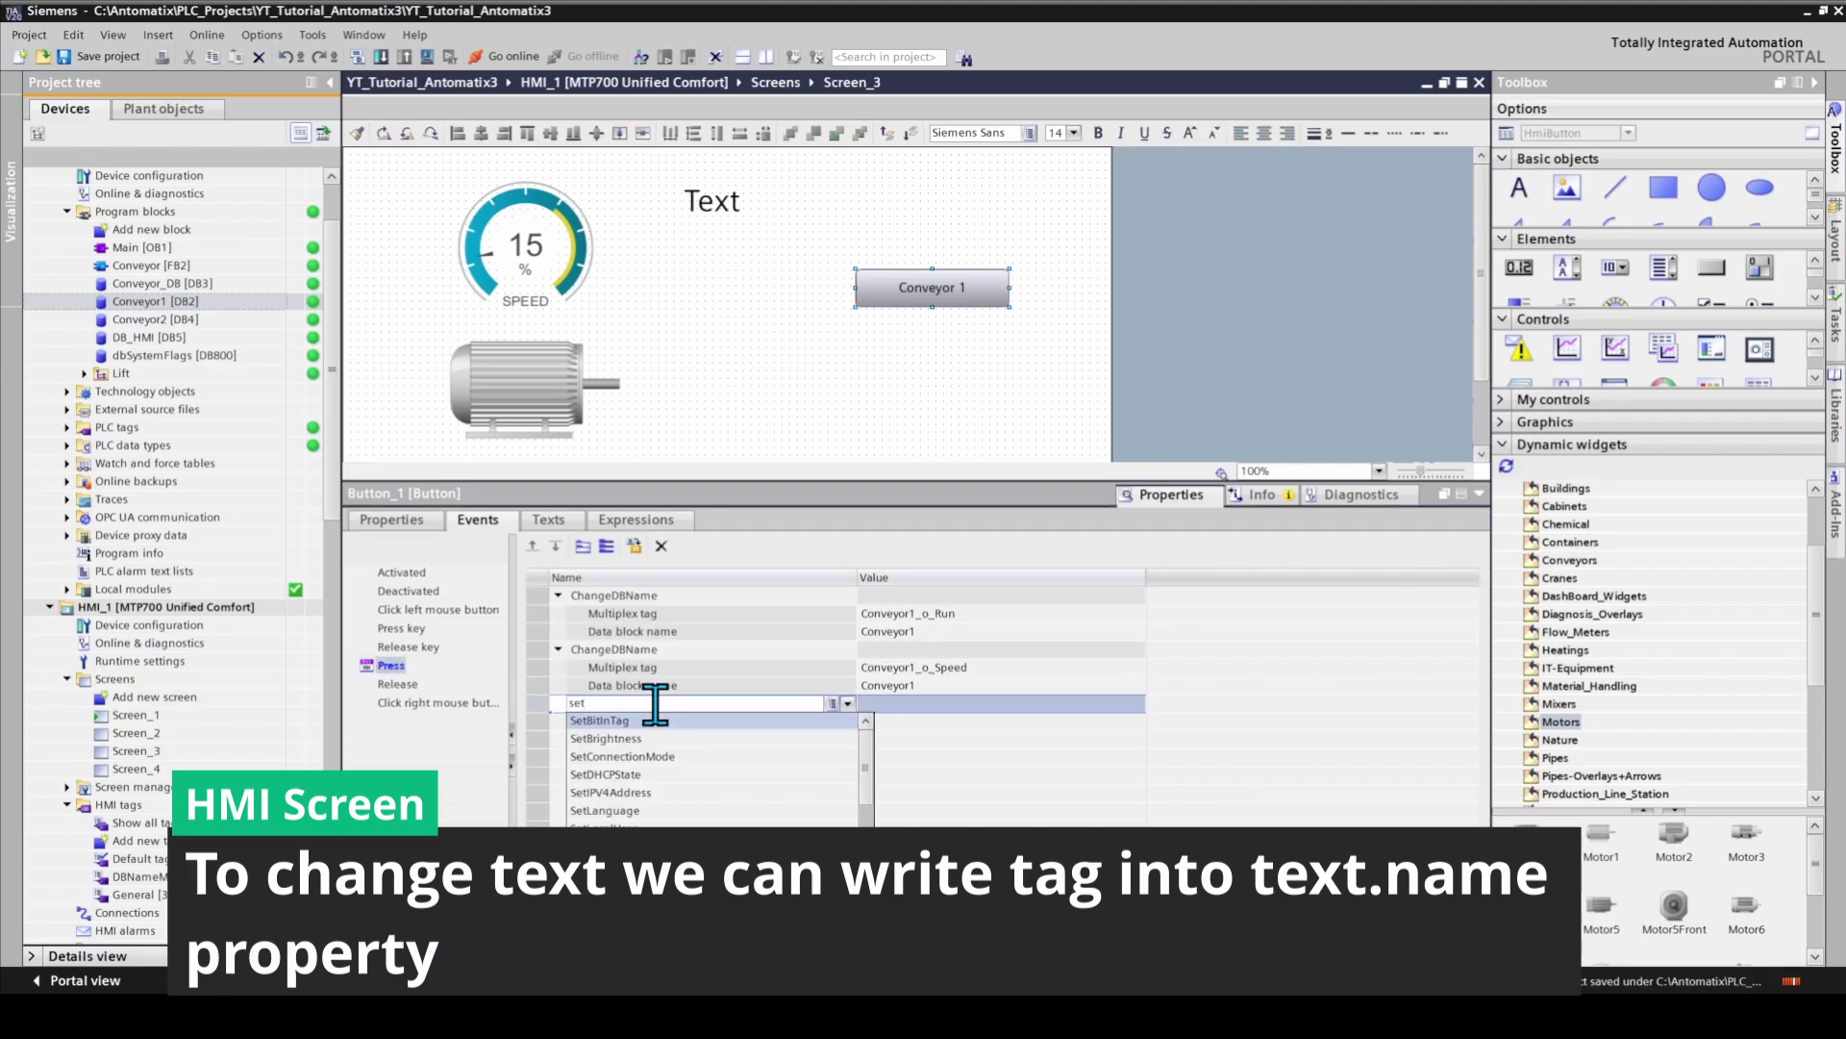
type("tag")
left_click(664, 738)
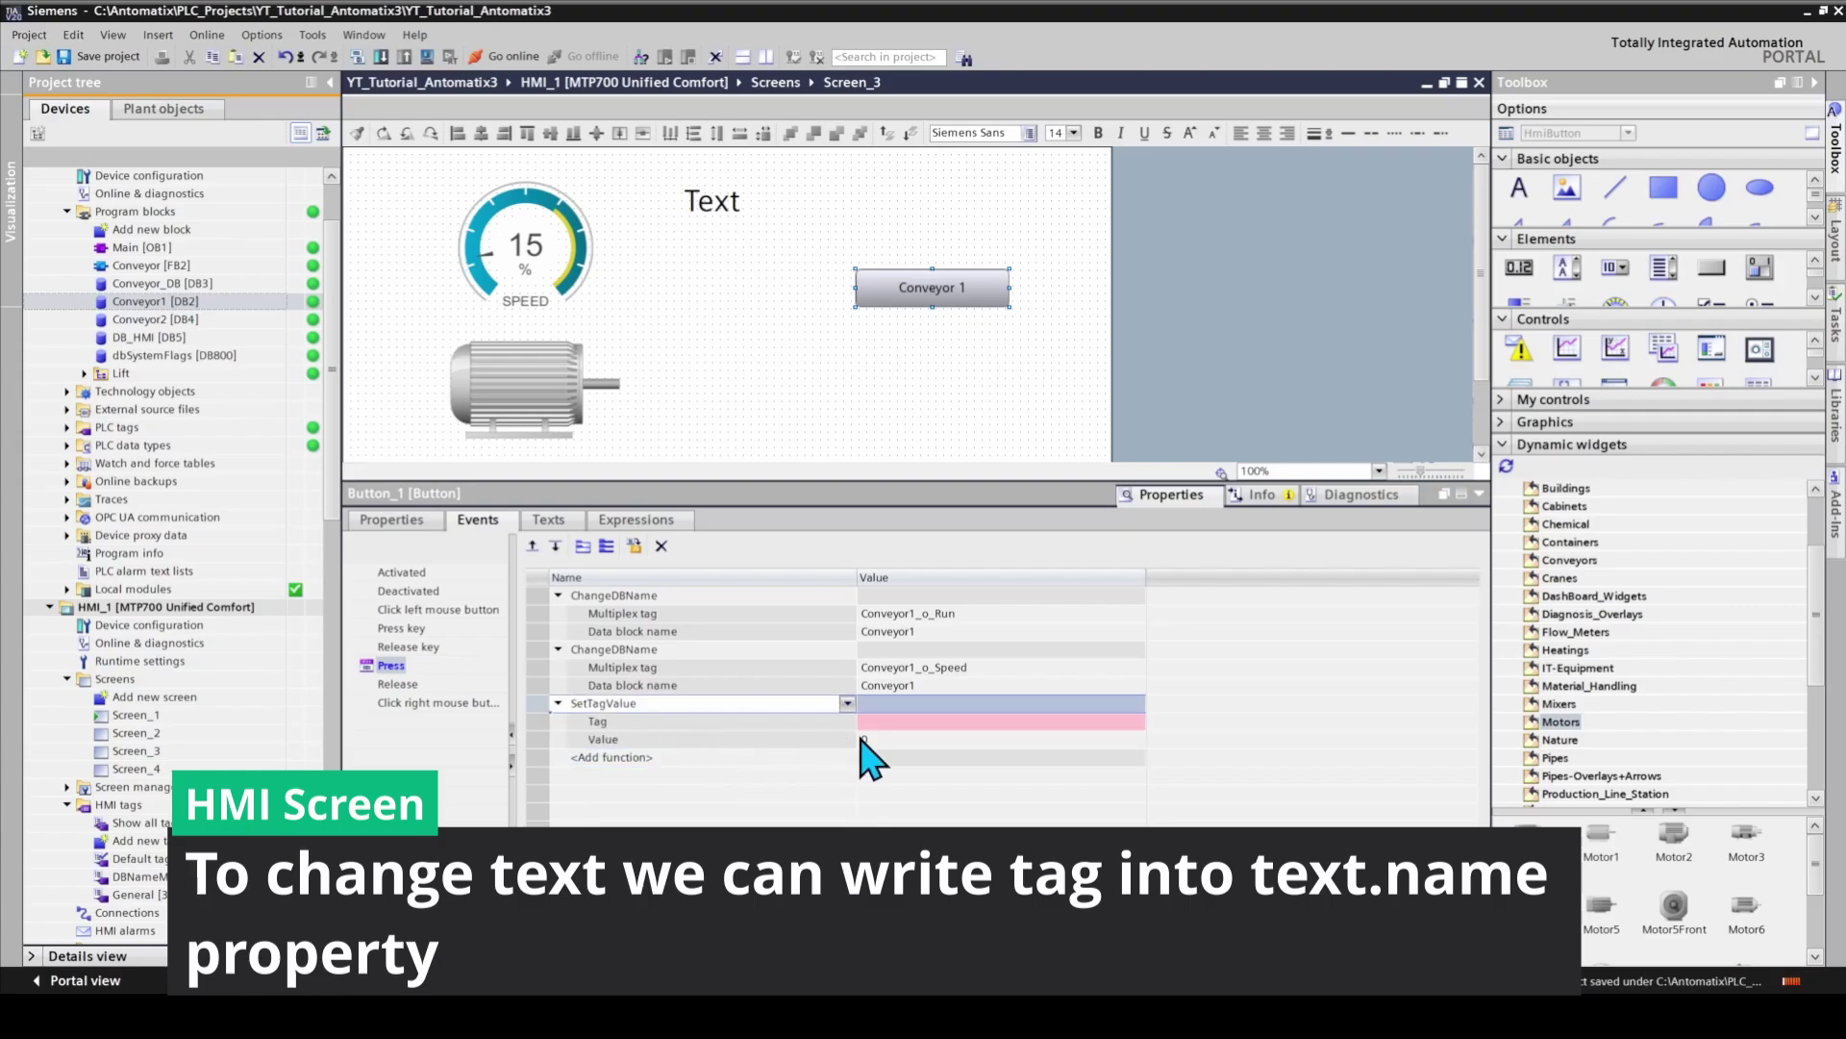
Assign DB_ConveyotName from the General HMI tag table as the tag of the SetTagValue function
left_click(944, 727)
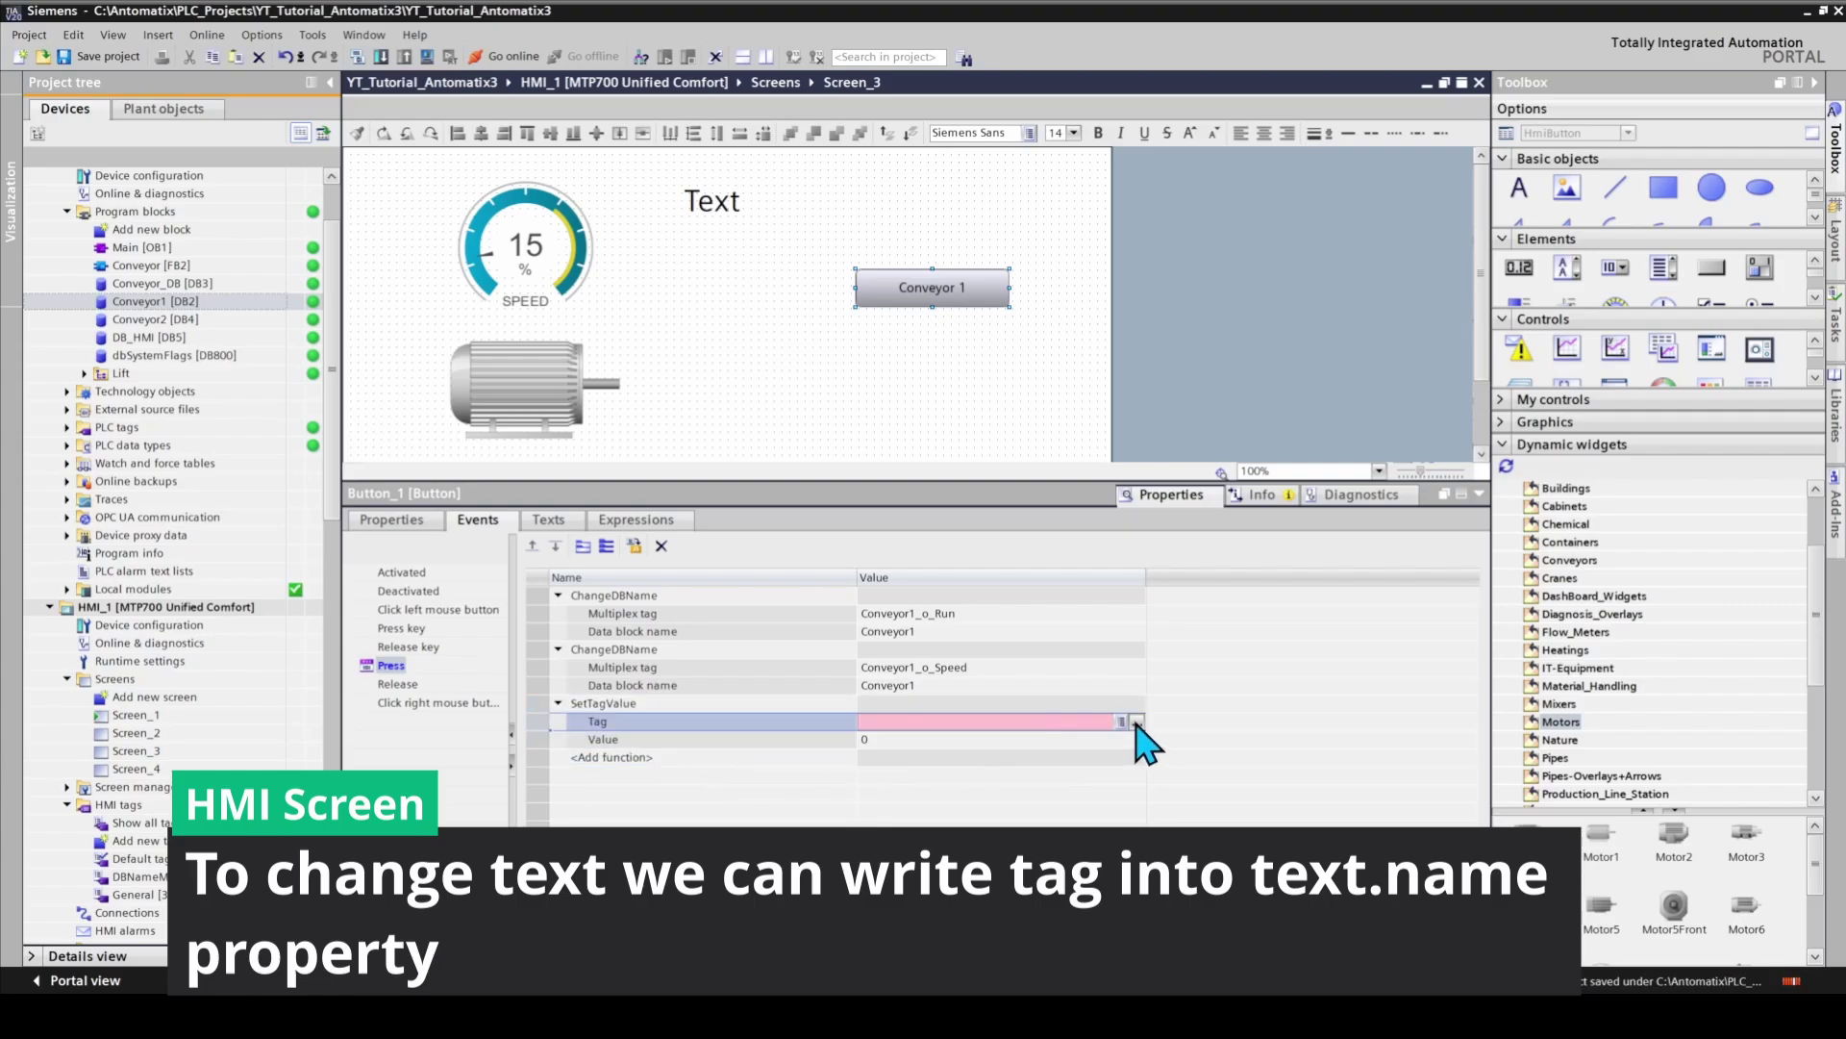
left_click(1136, 723)
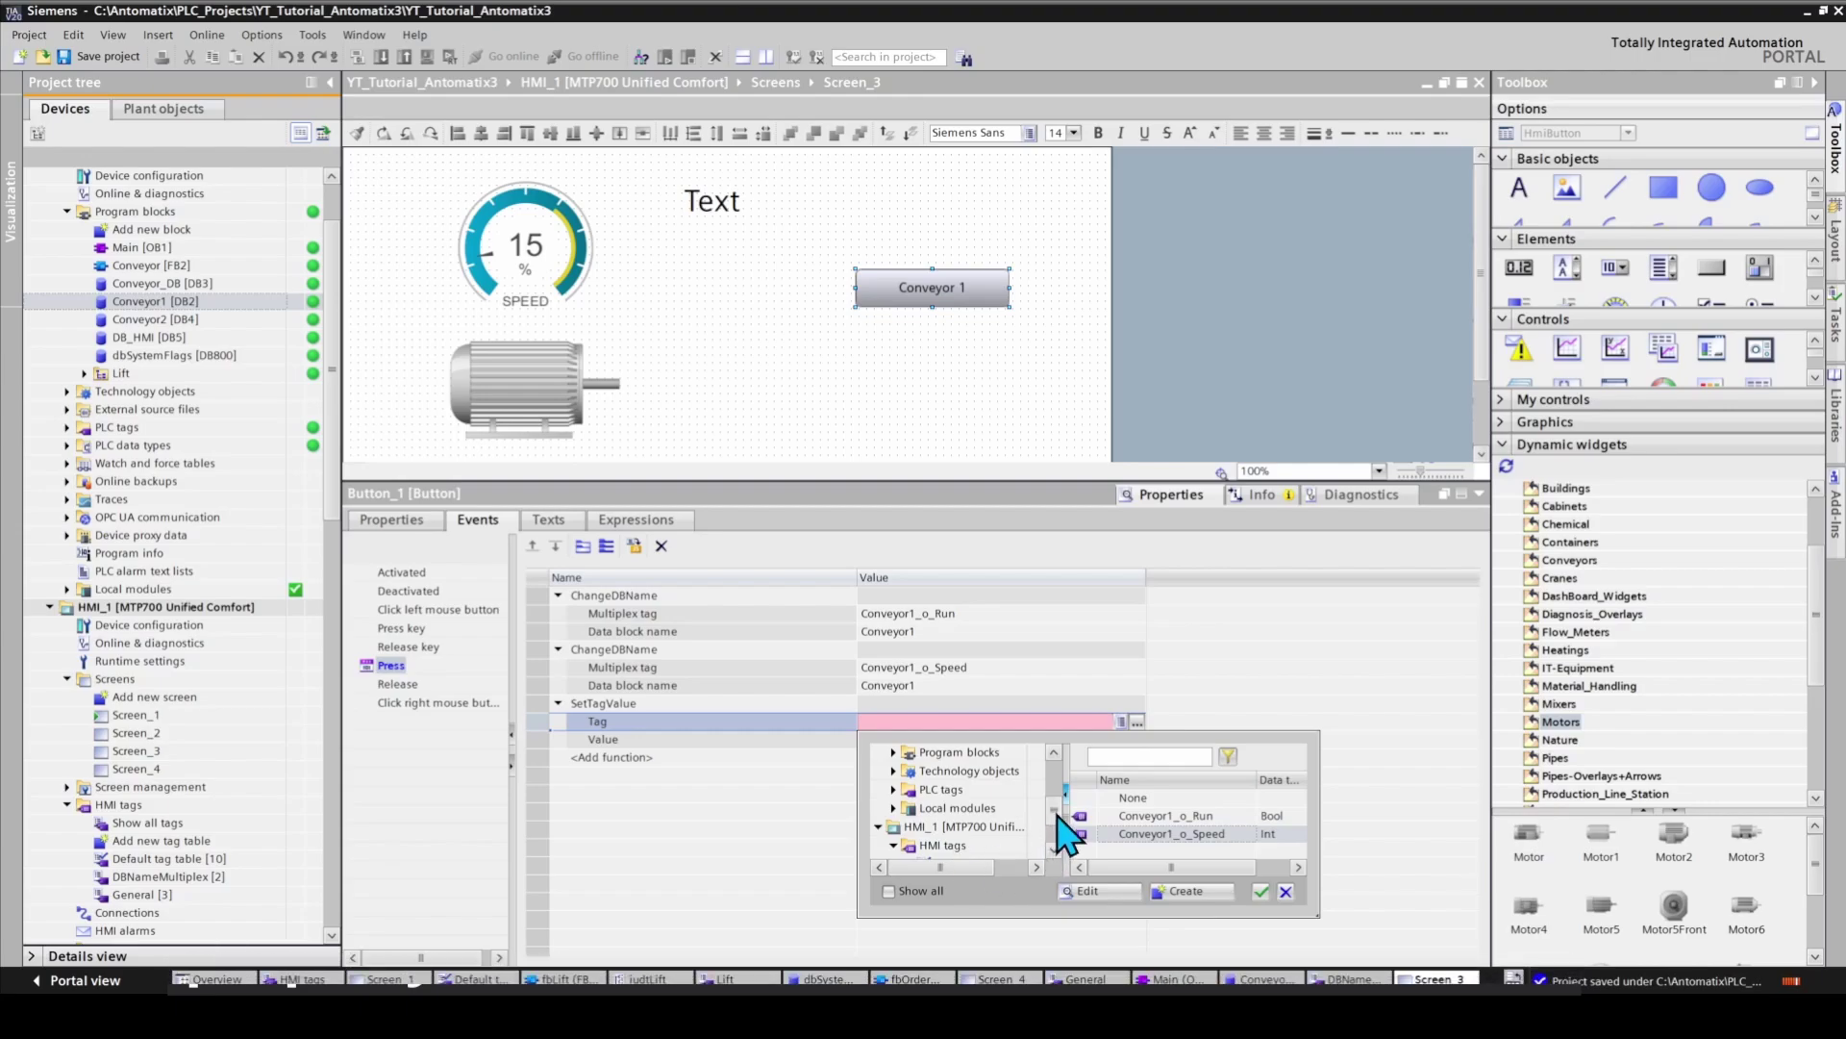
scroll(1056, 816, "down", 1)
left_click(965, 846)
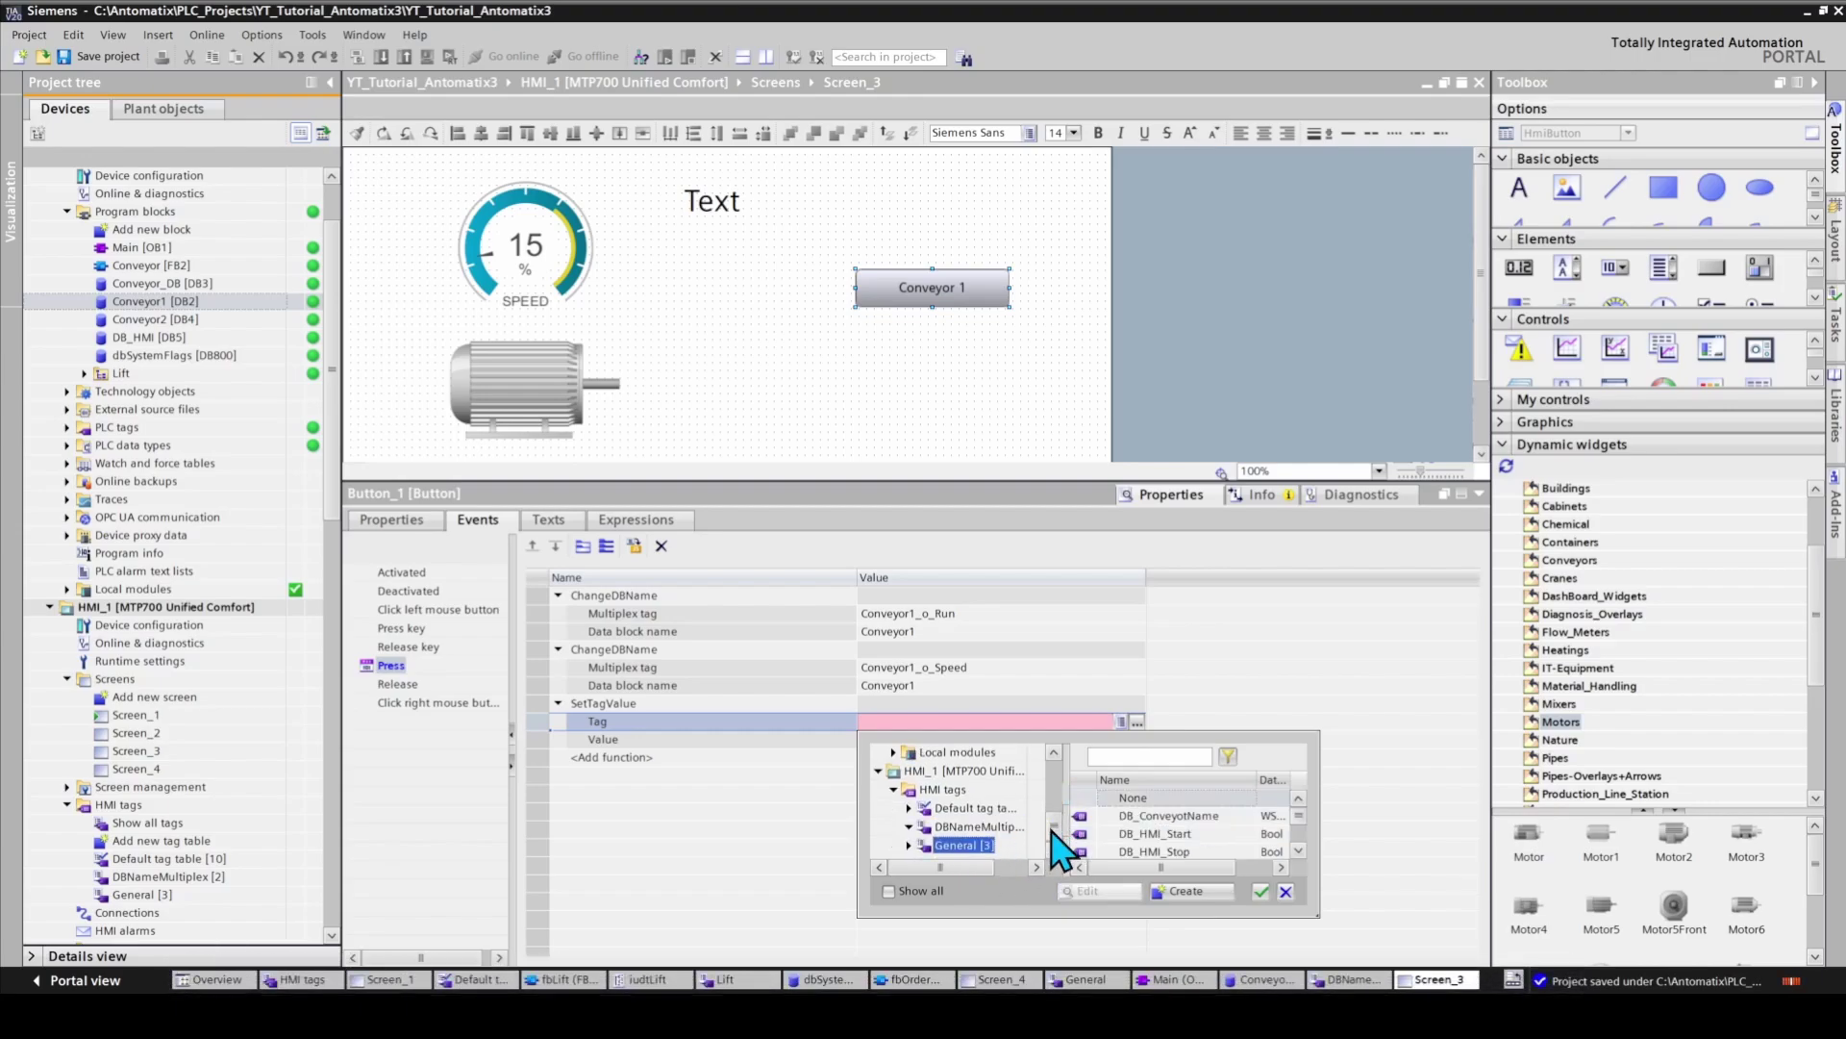
double_click(1157, 818)
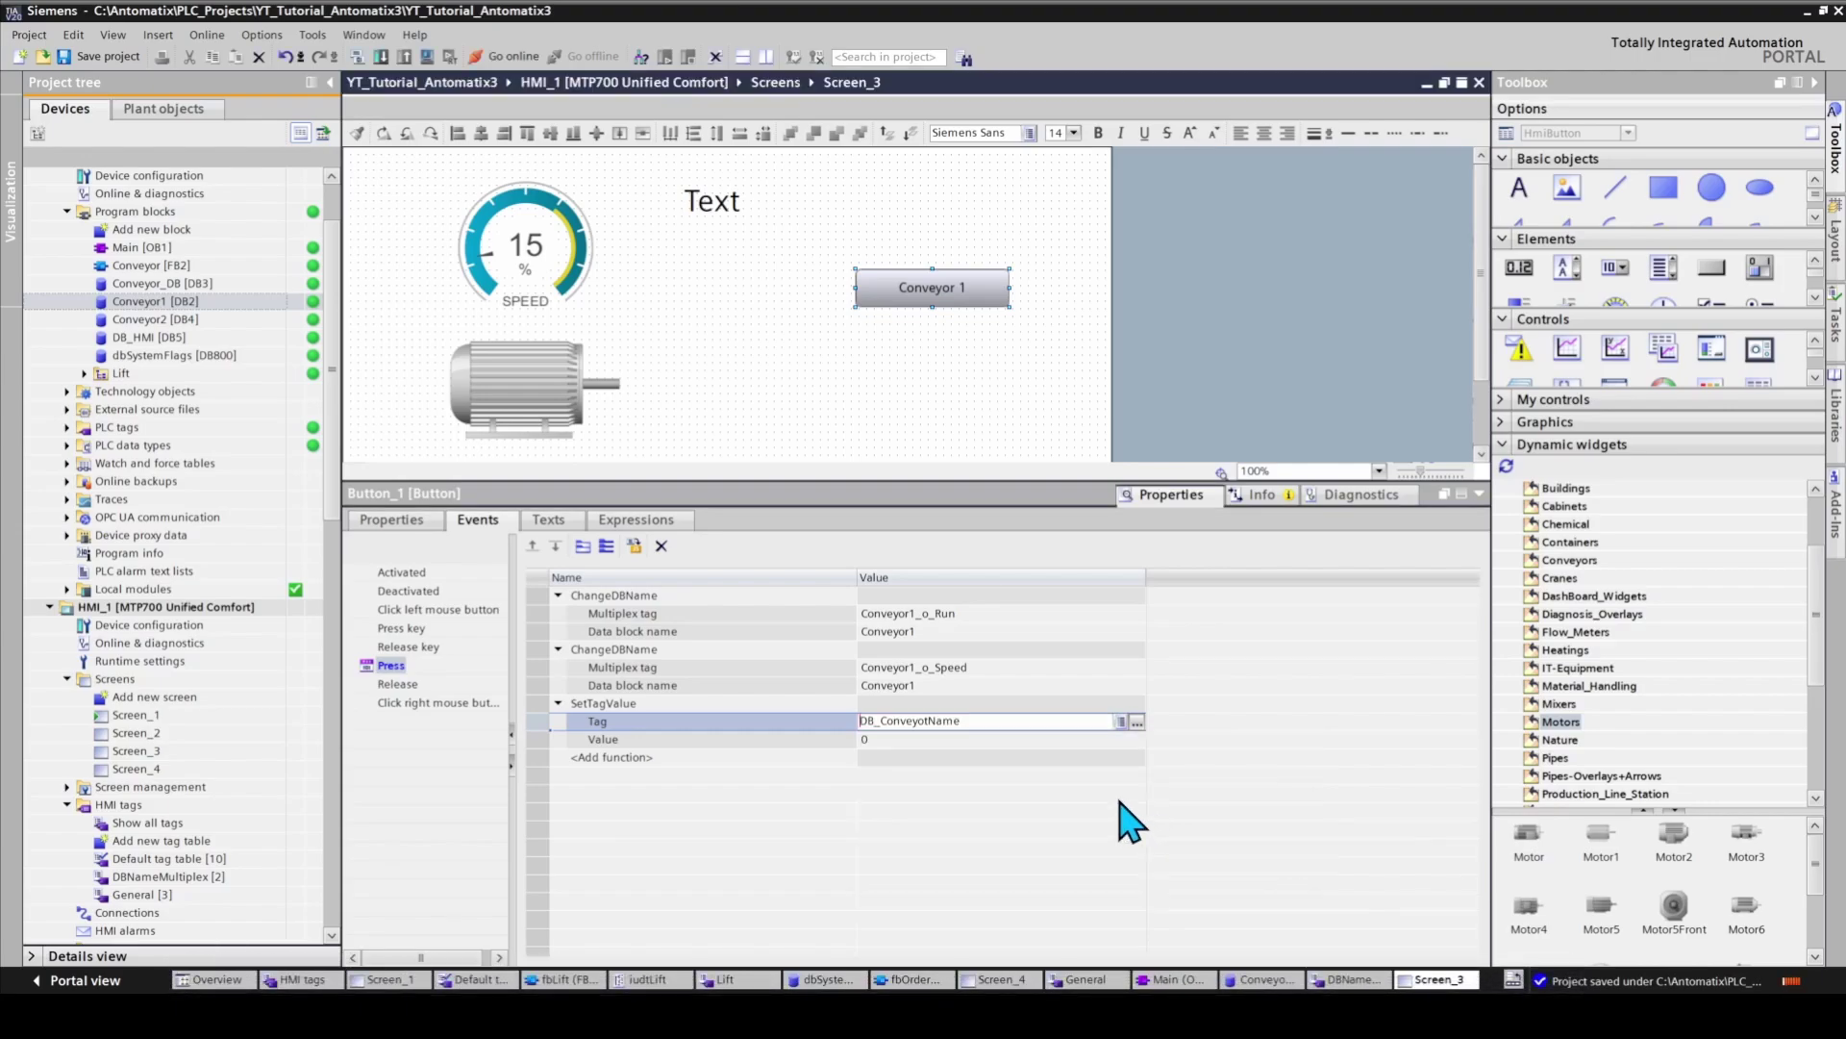
Change the SetTagValue function's value type to String and set the value to Conveyor 1
left_click(894, 740)
left_click(1140, 740)
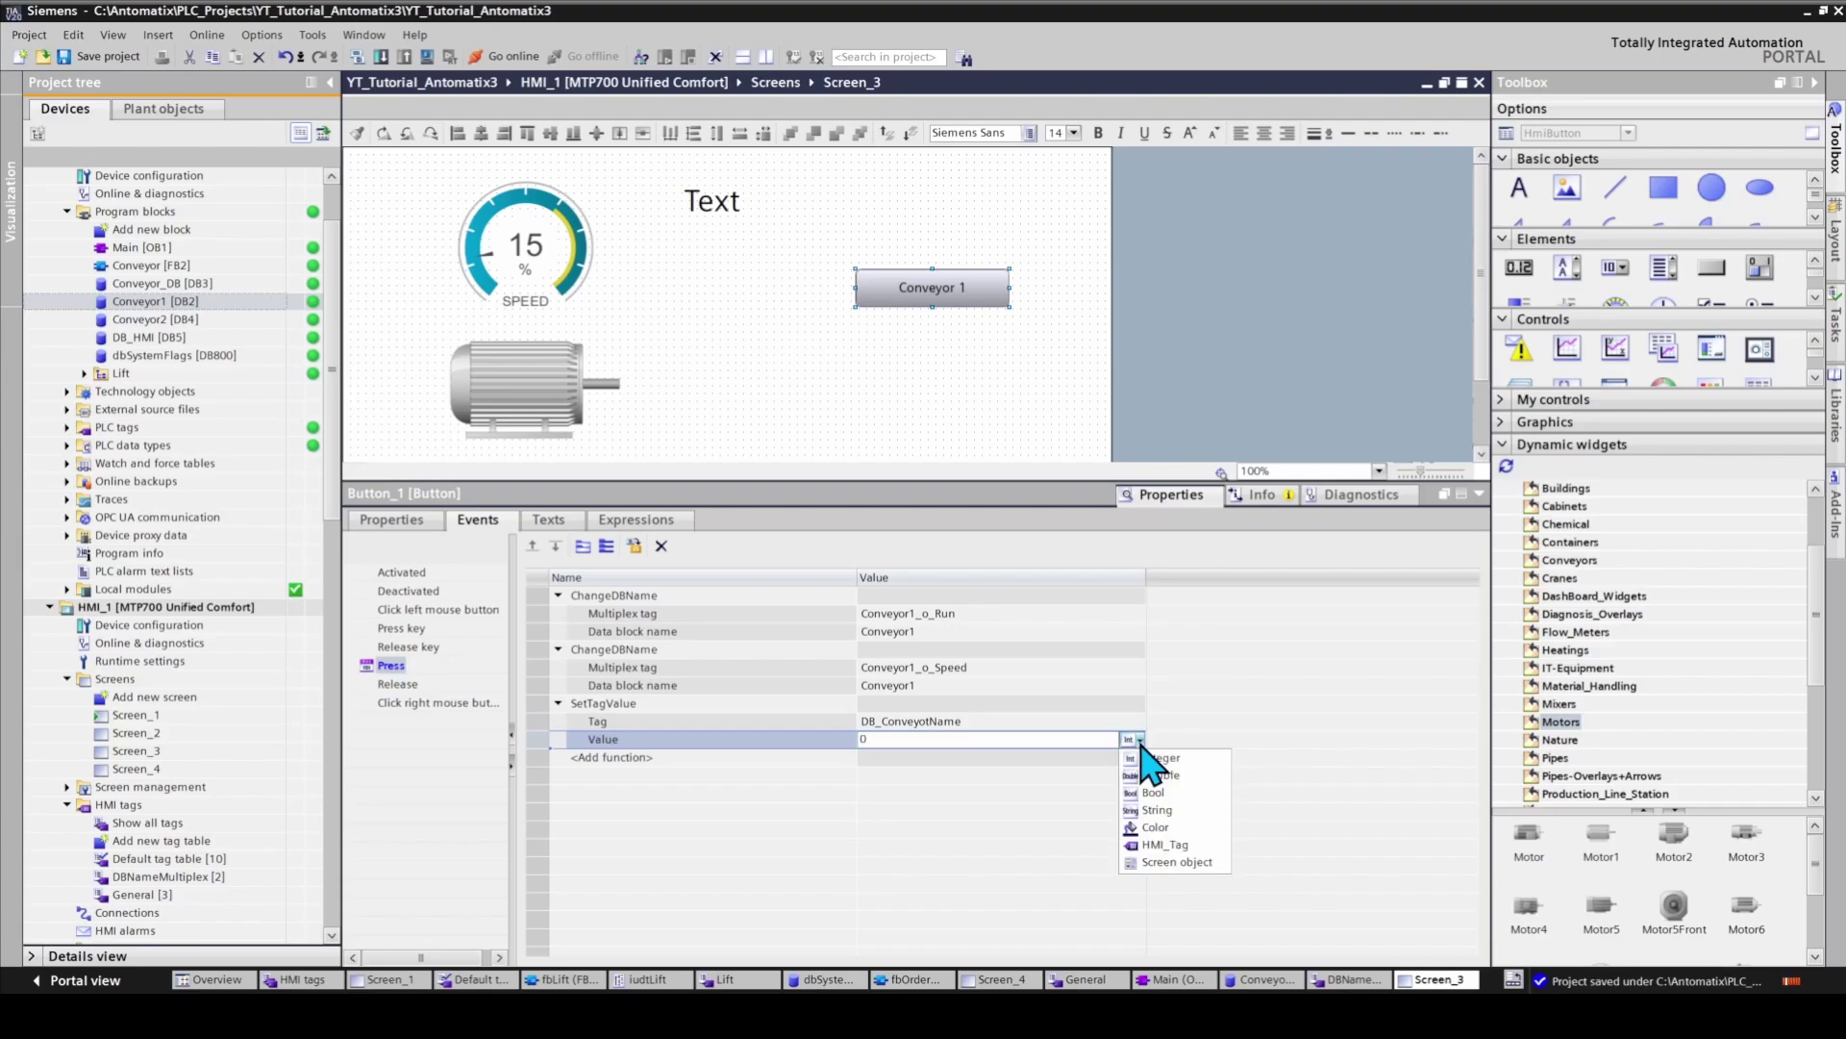
left_click(1163, 811)
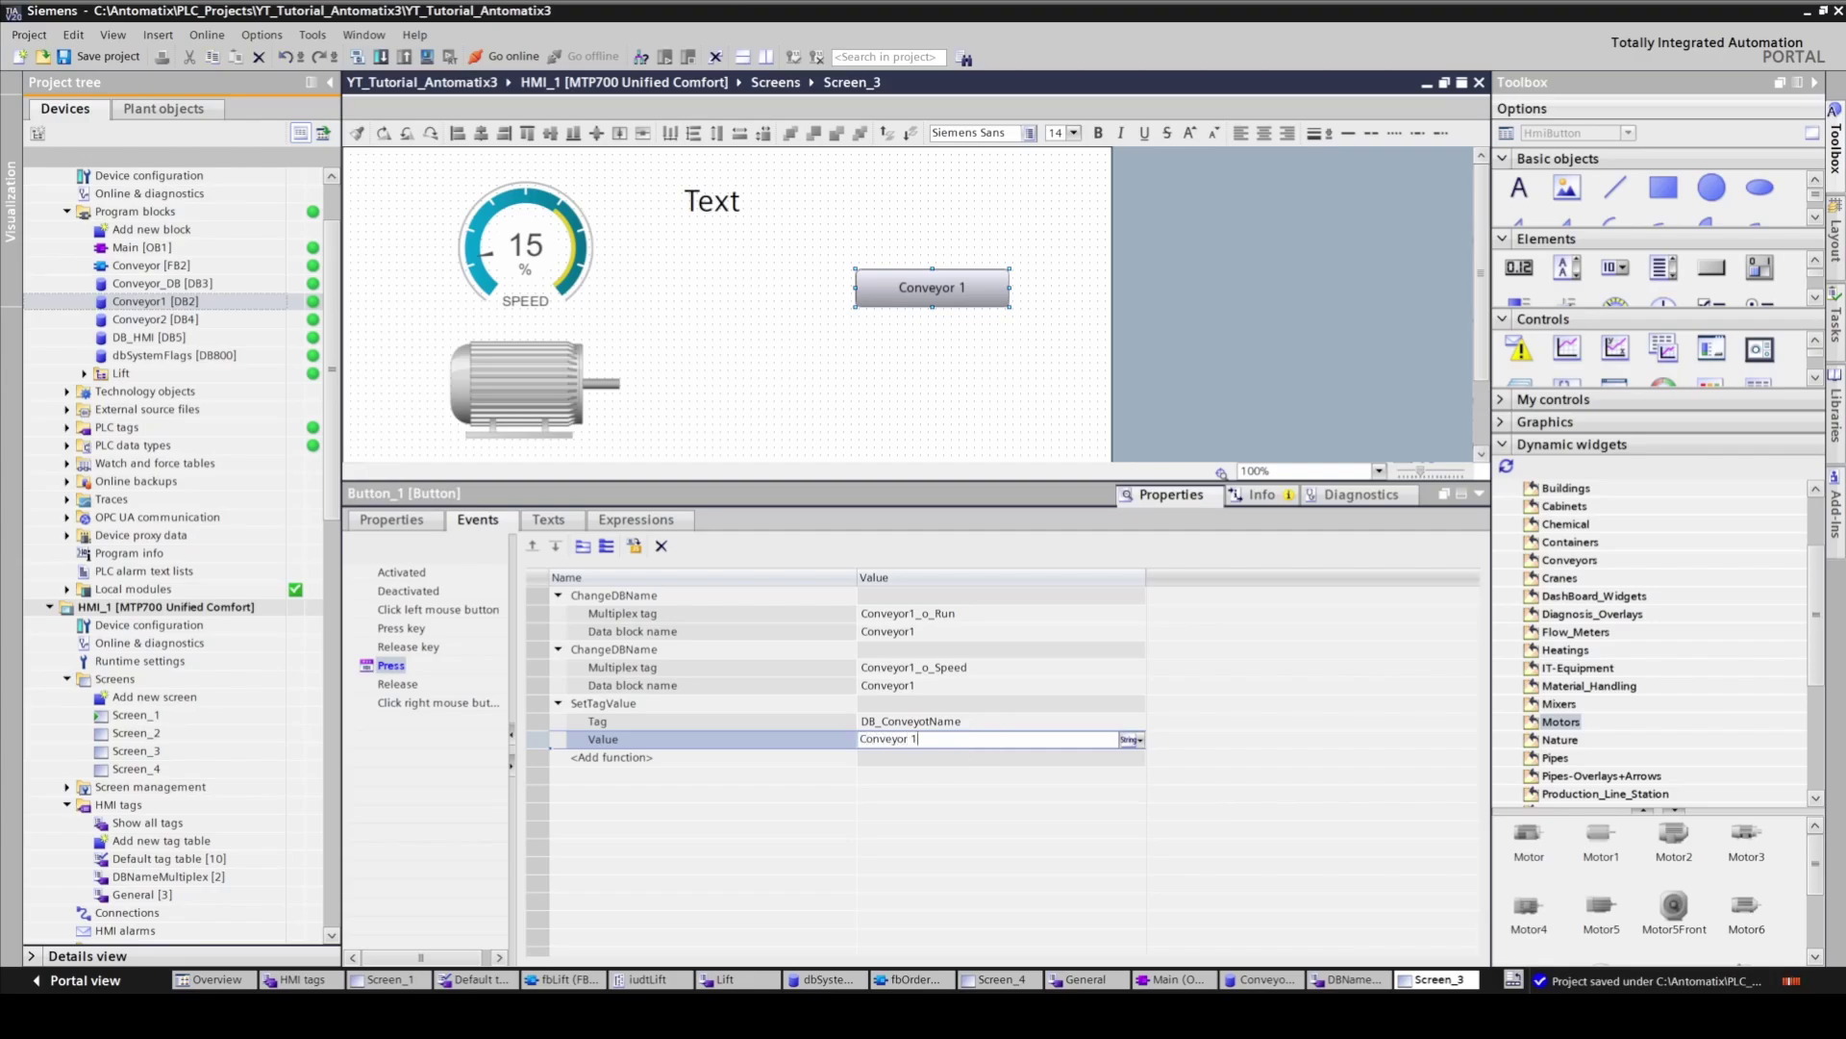
left_click(989, 706)
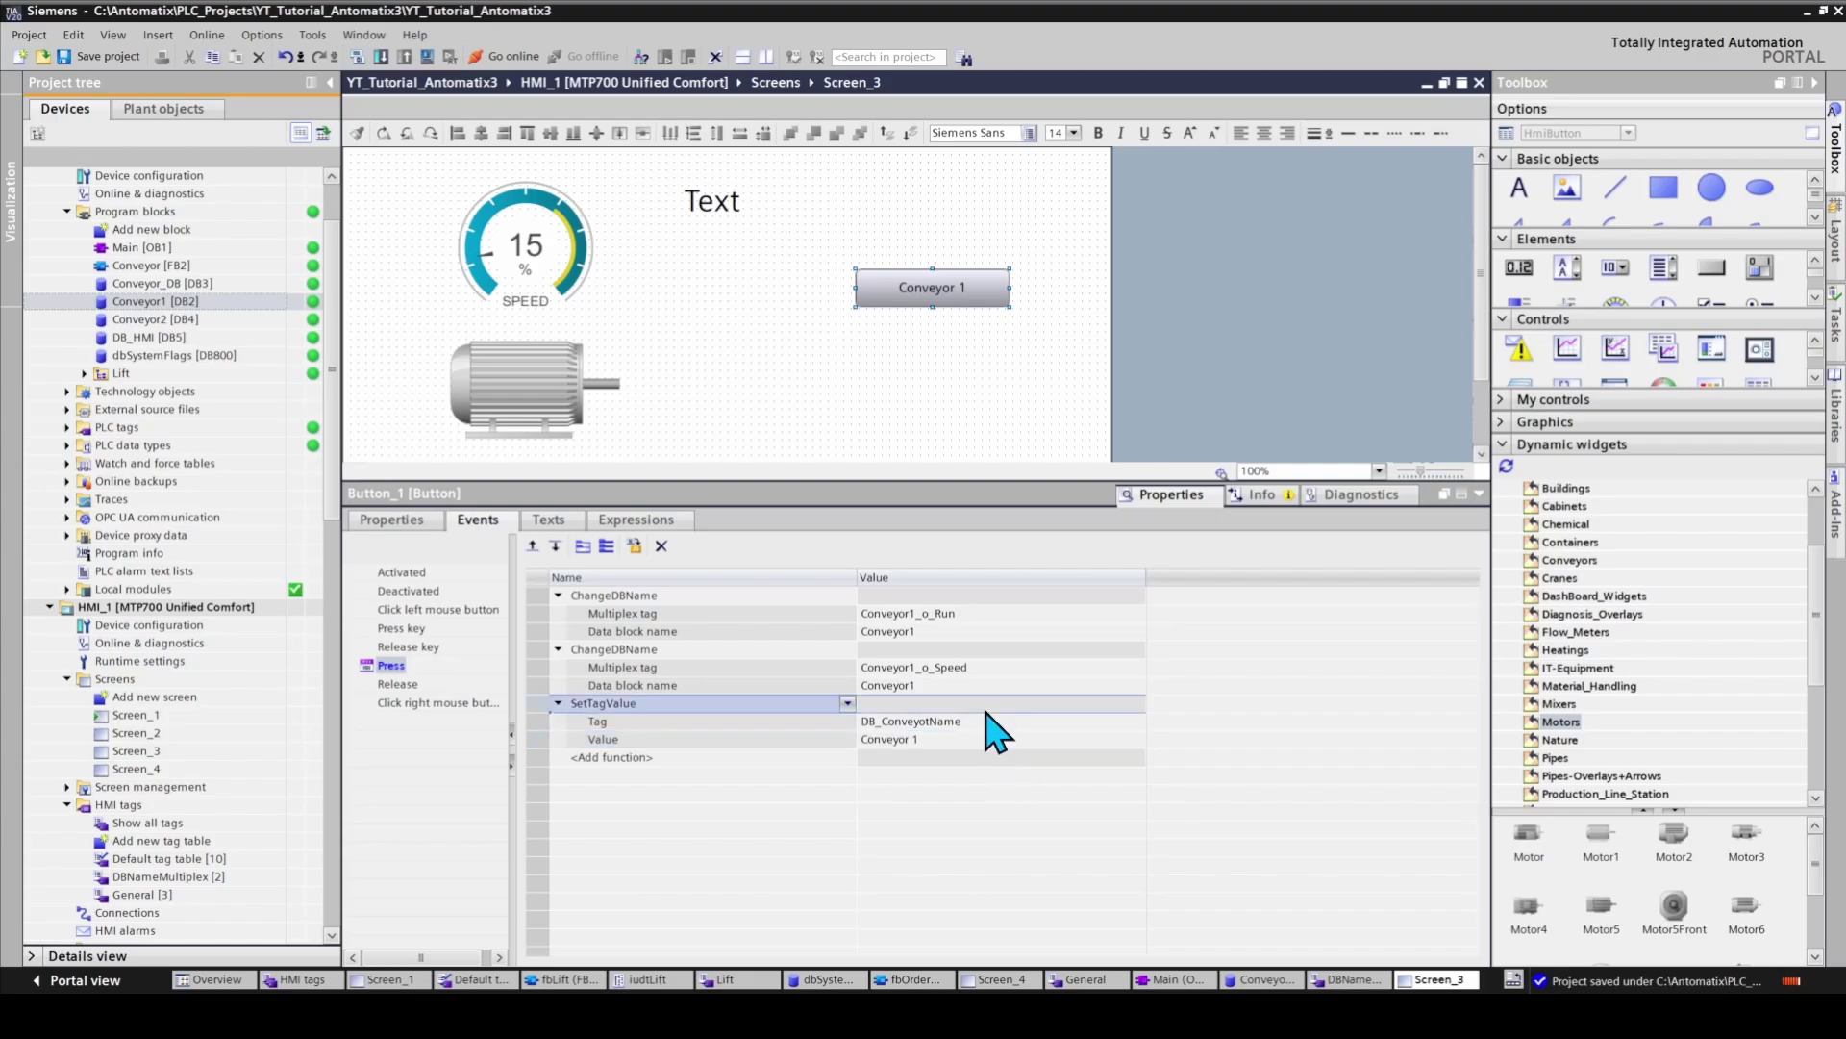
Duplicate the Conveyor 1 button, place the copy directly below it and label it Conveyor 2
left_click(962, 295)
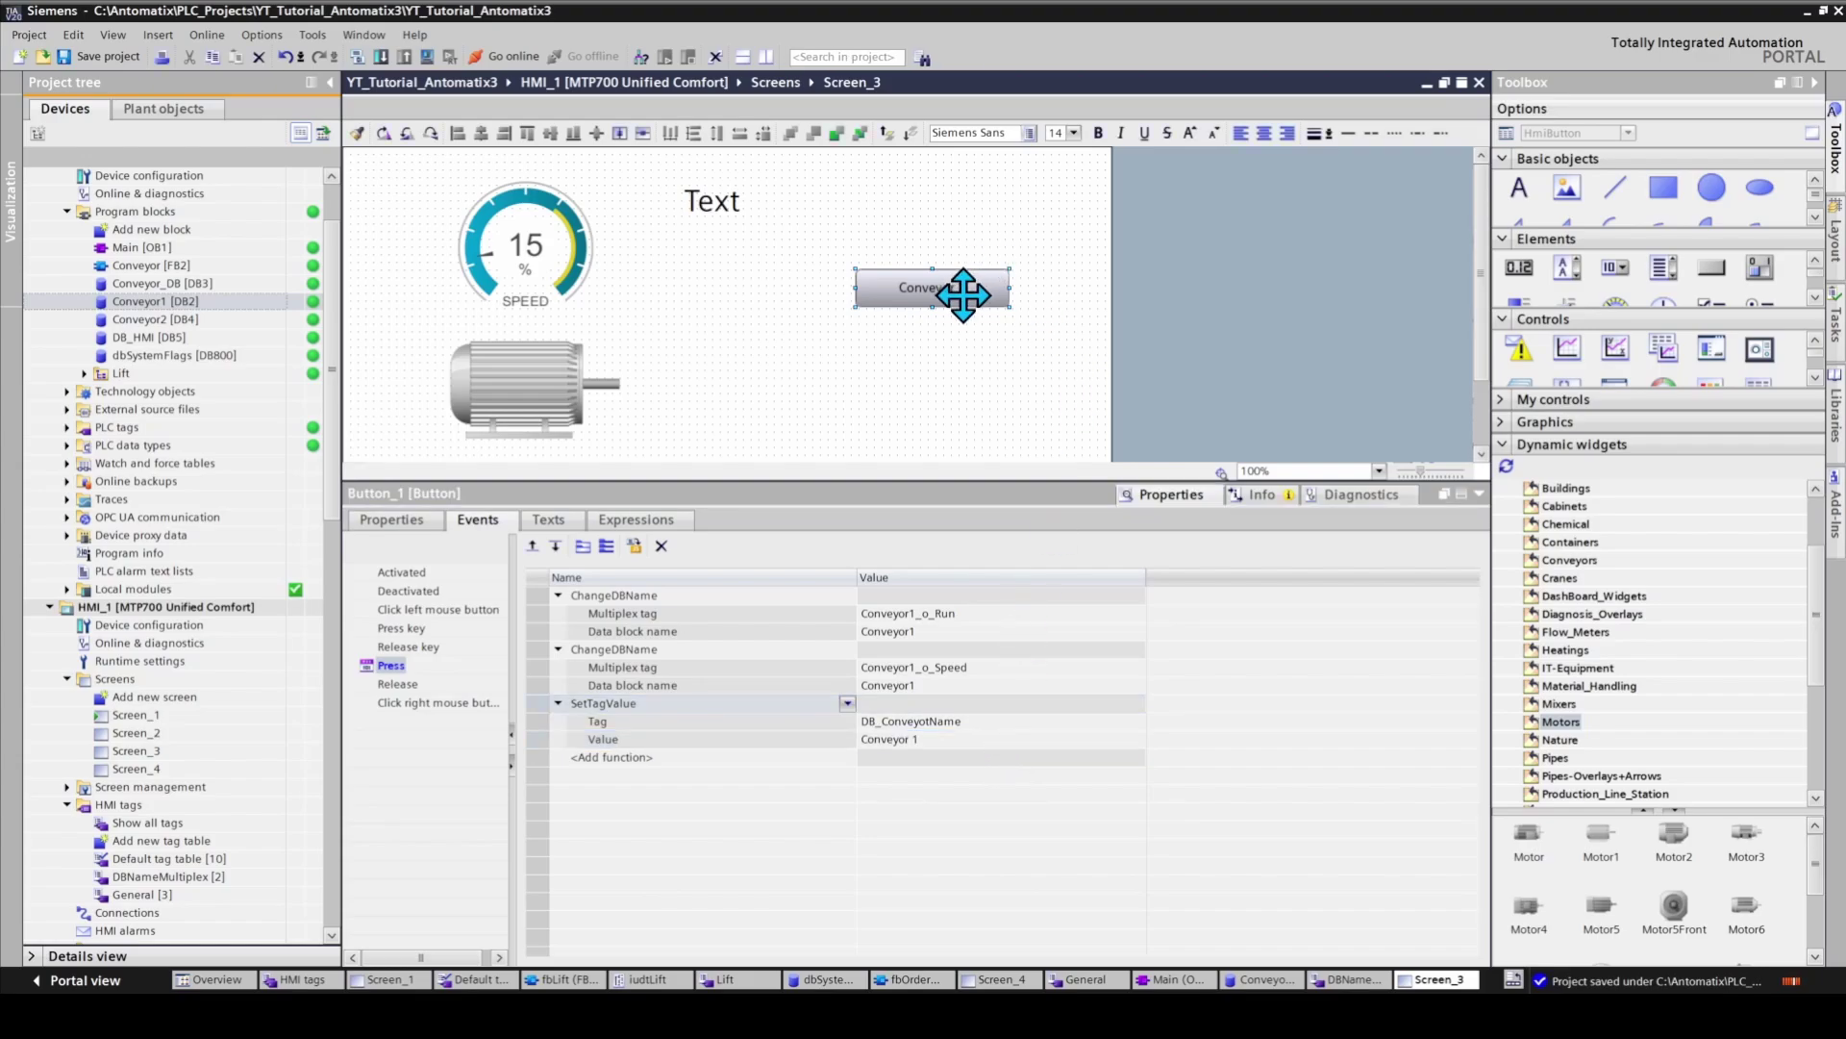
key("ctrl+c")
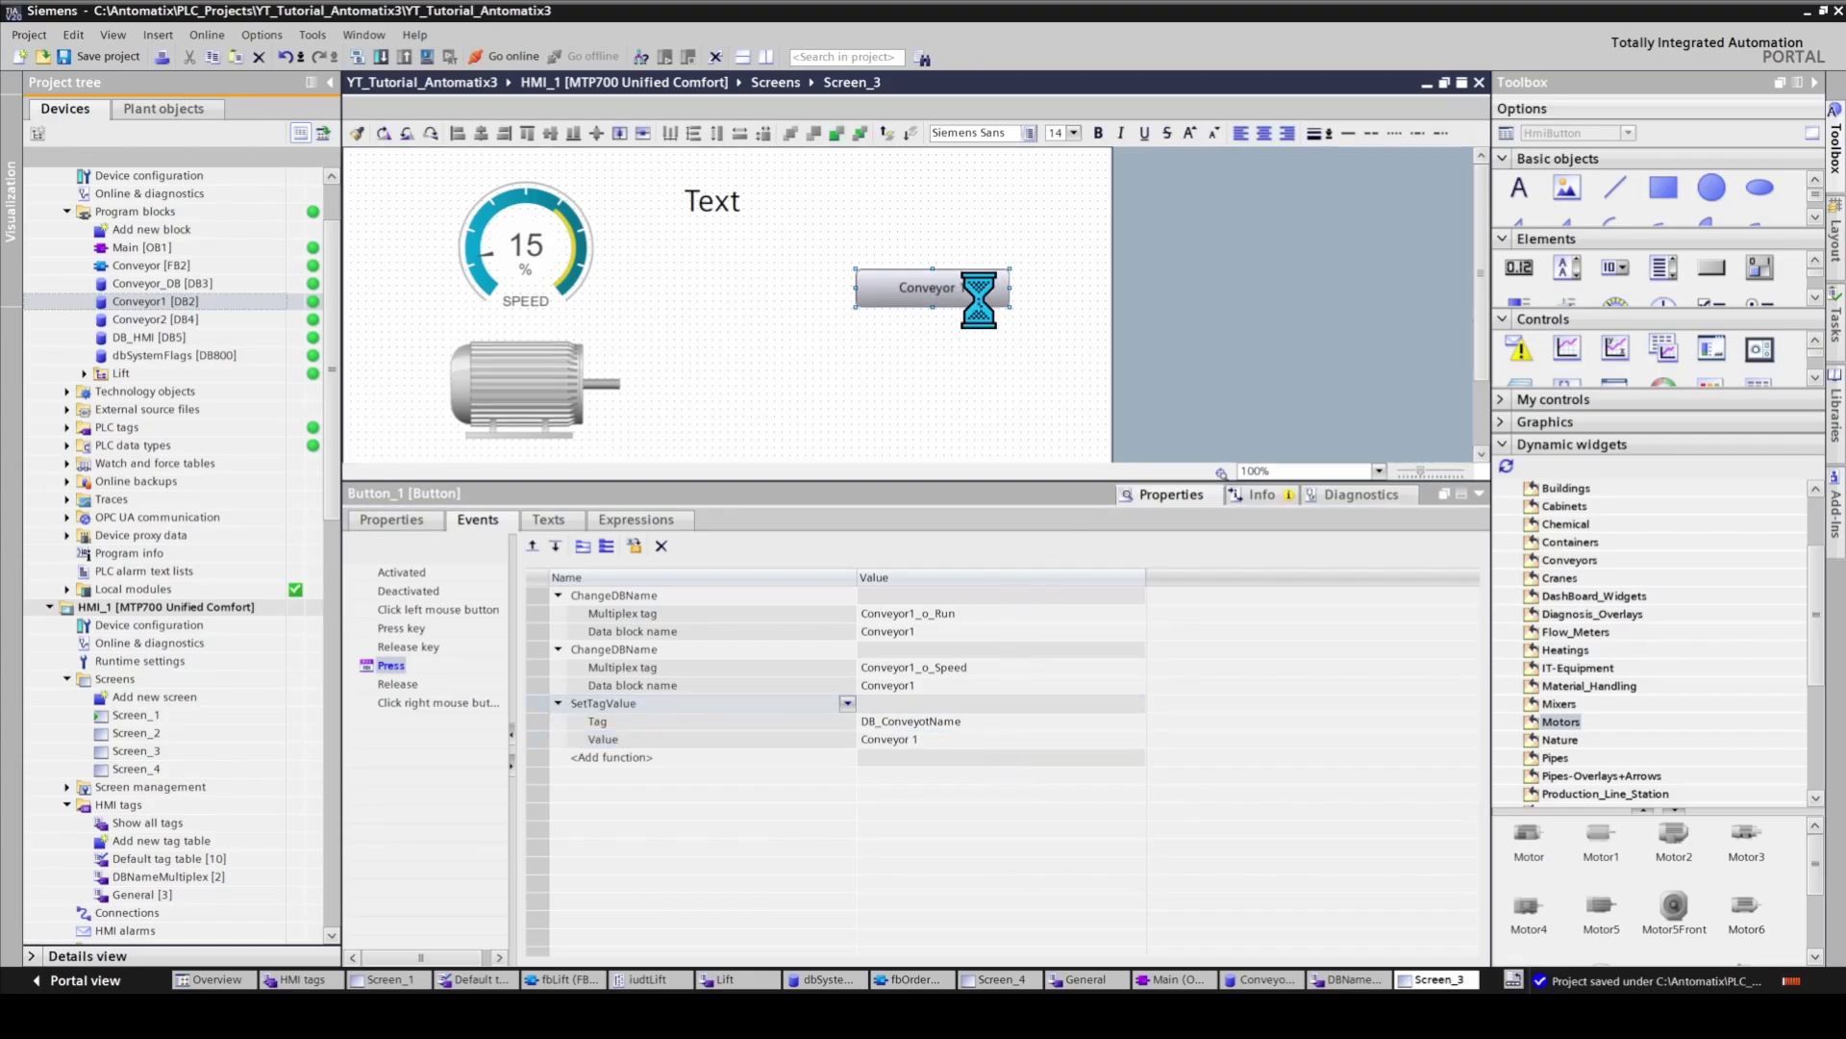
key("ctrl+v")
left_click(971, 363)
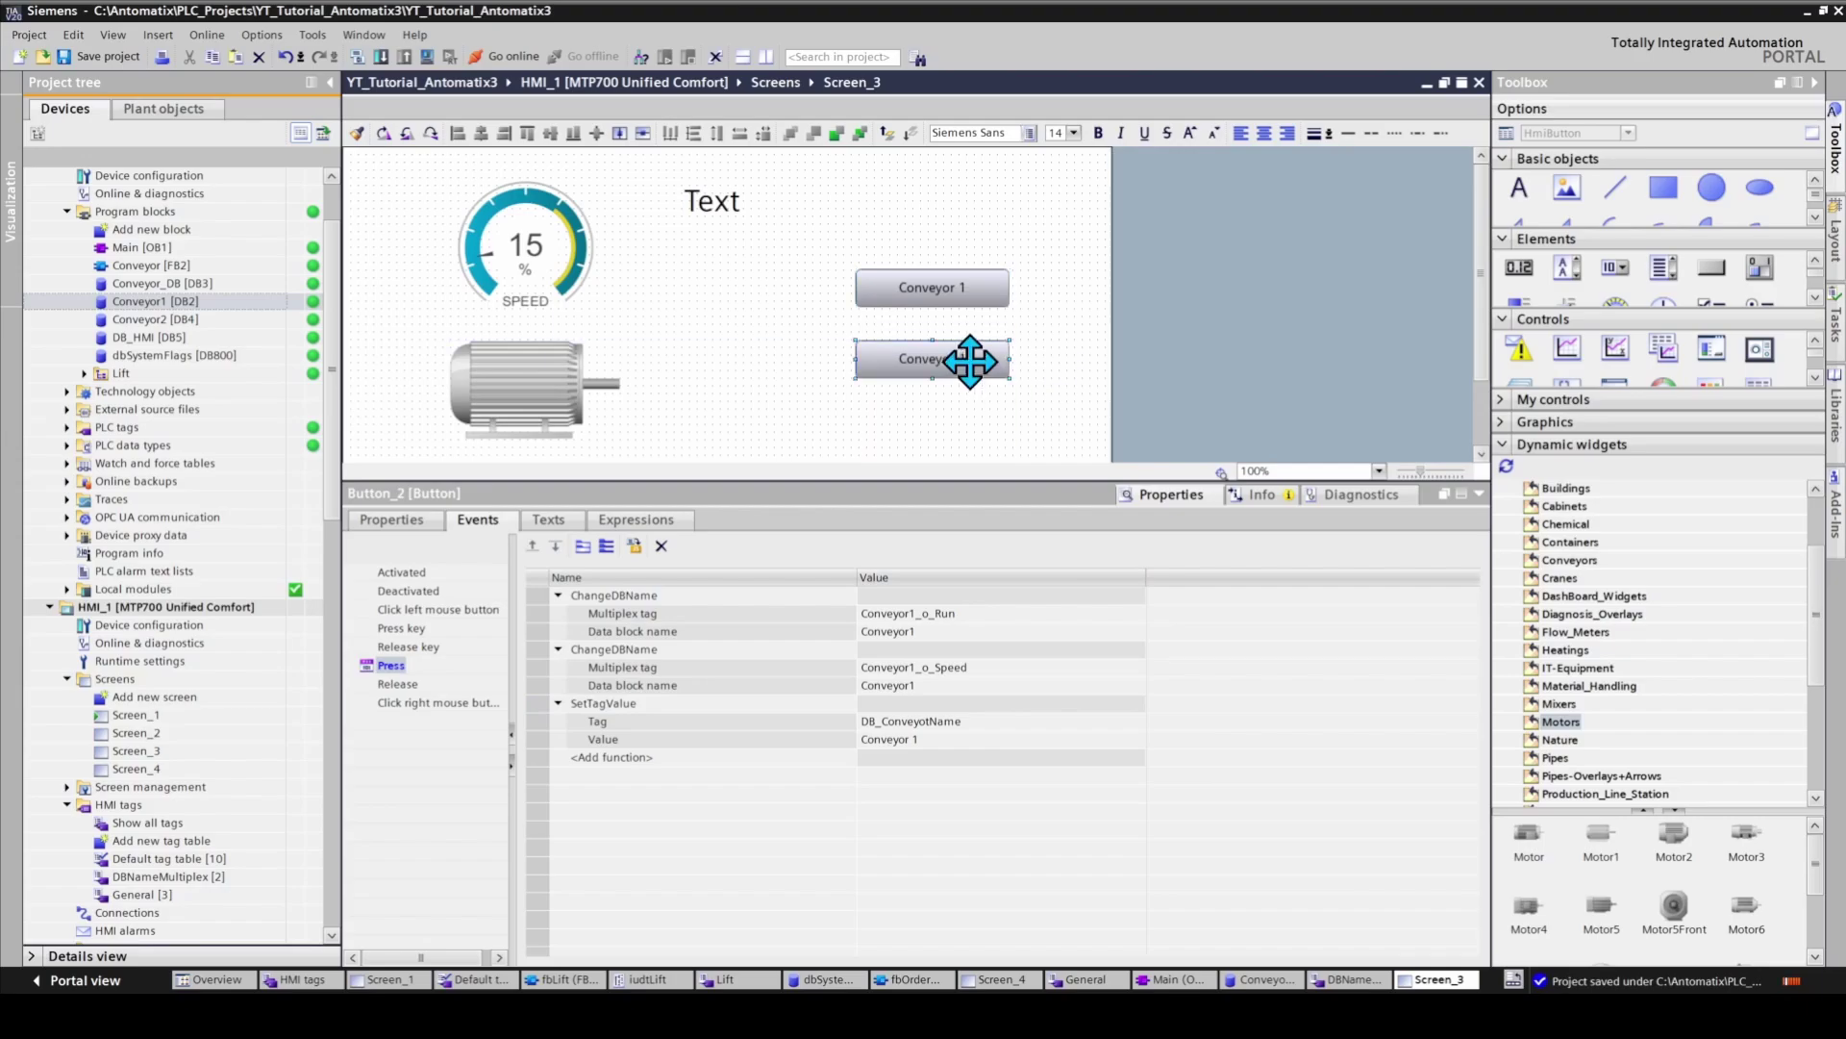
double_click(971, 358)
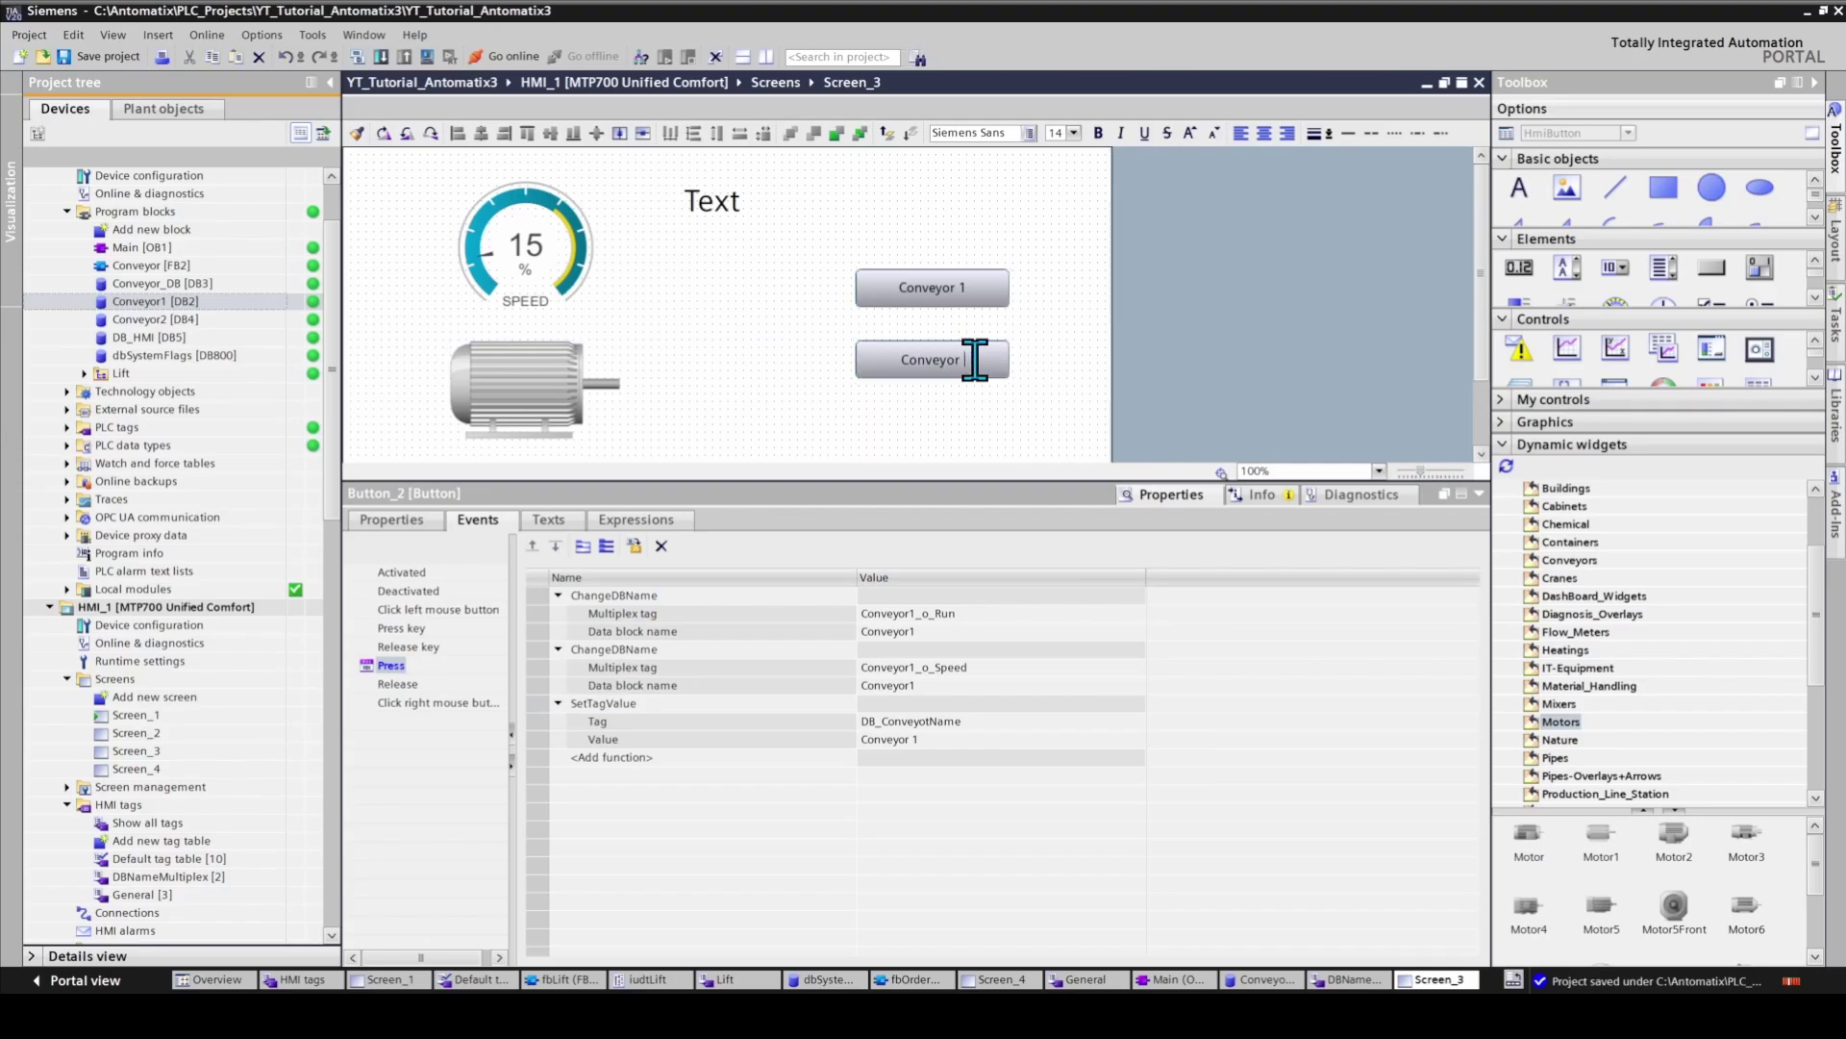
type("2")
left_click(990, 424)
In the Conveyor 2 button's Press event, set both data block names to Conveyor2 and the SetTagValue value to Conveyor 2
left_click(948, 362)
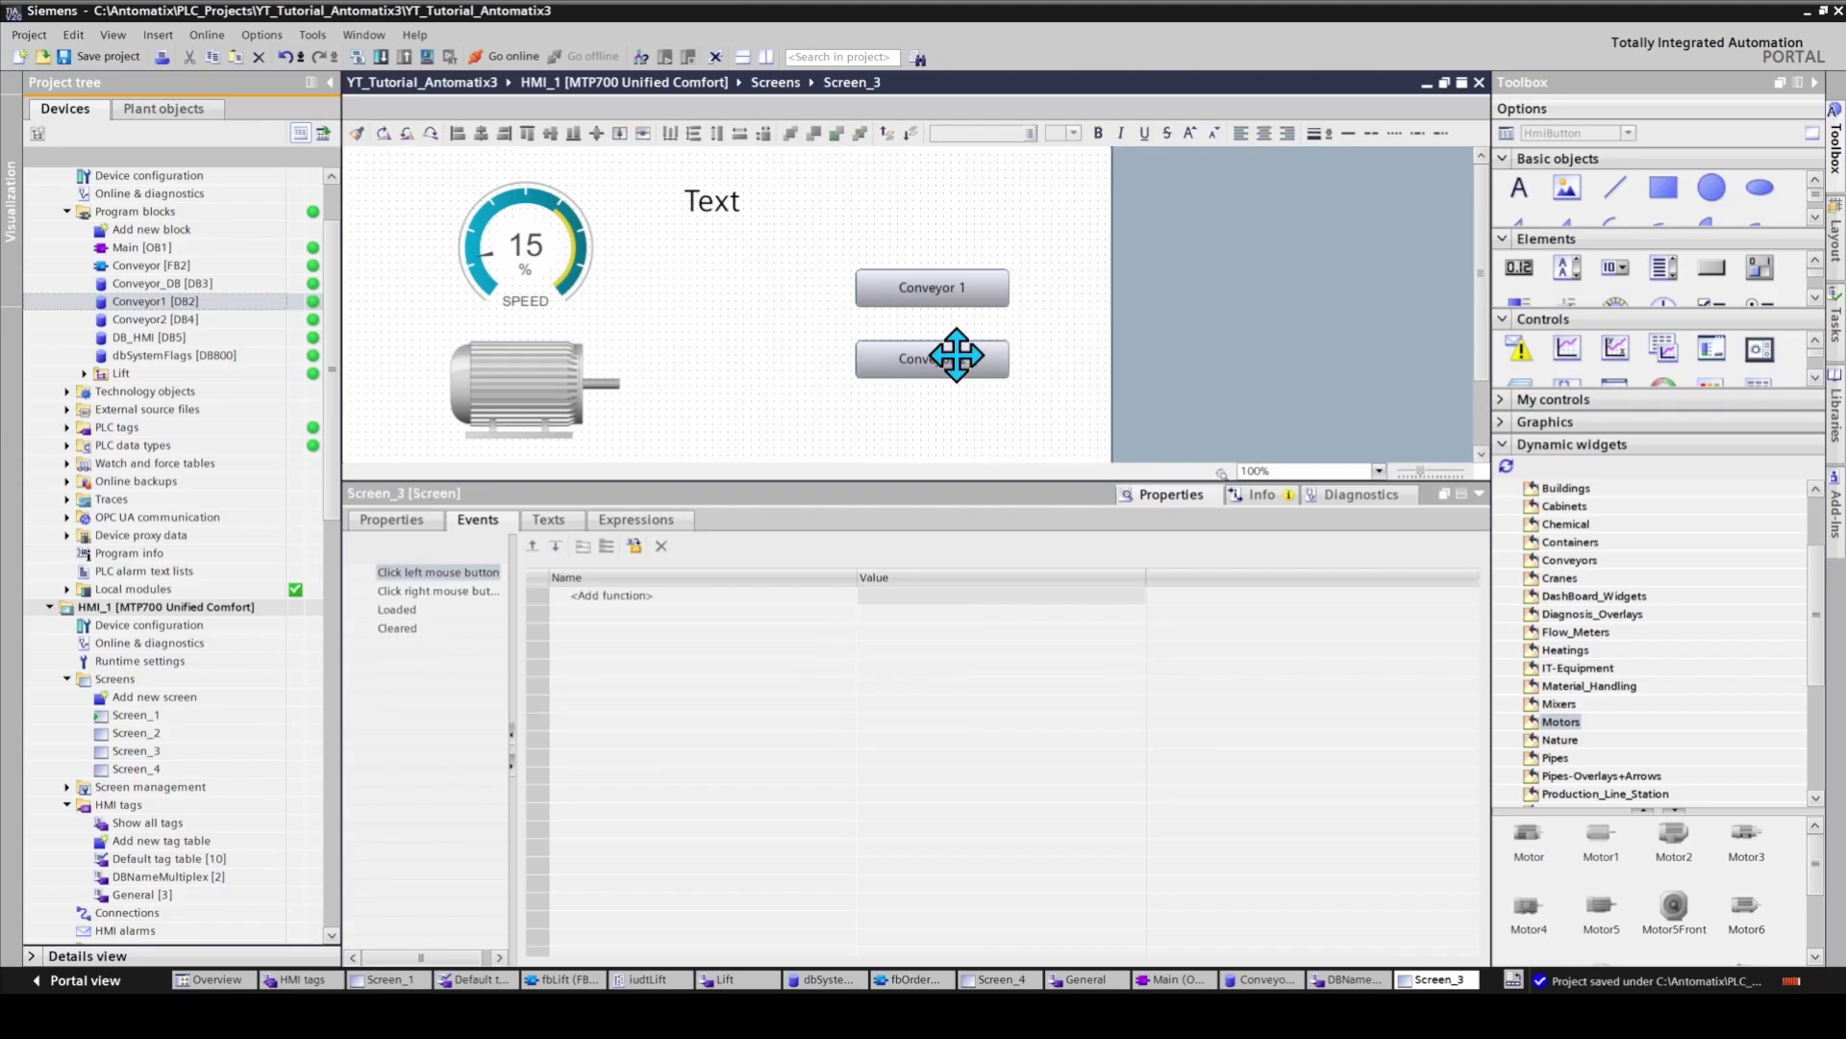
left_click(390, 666)
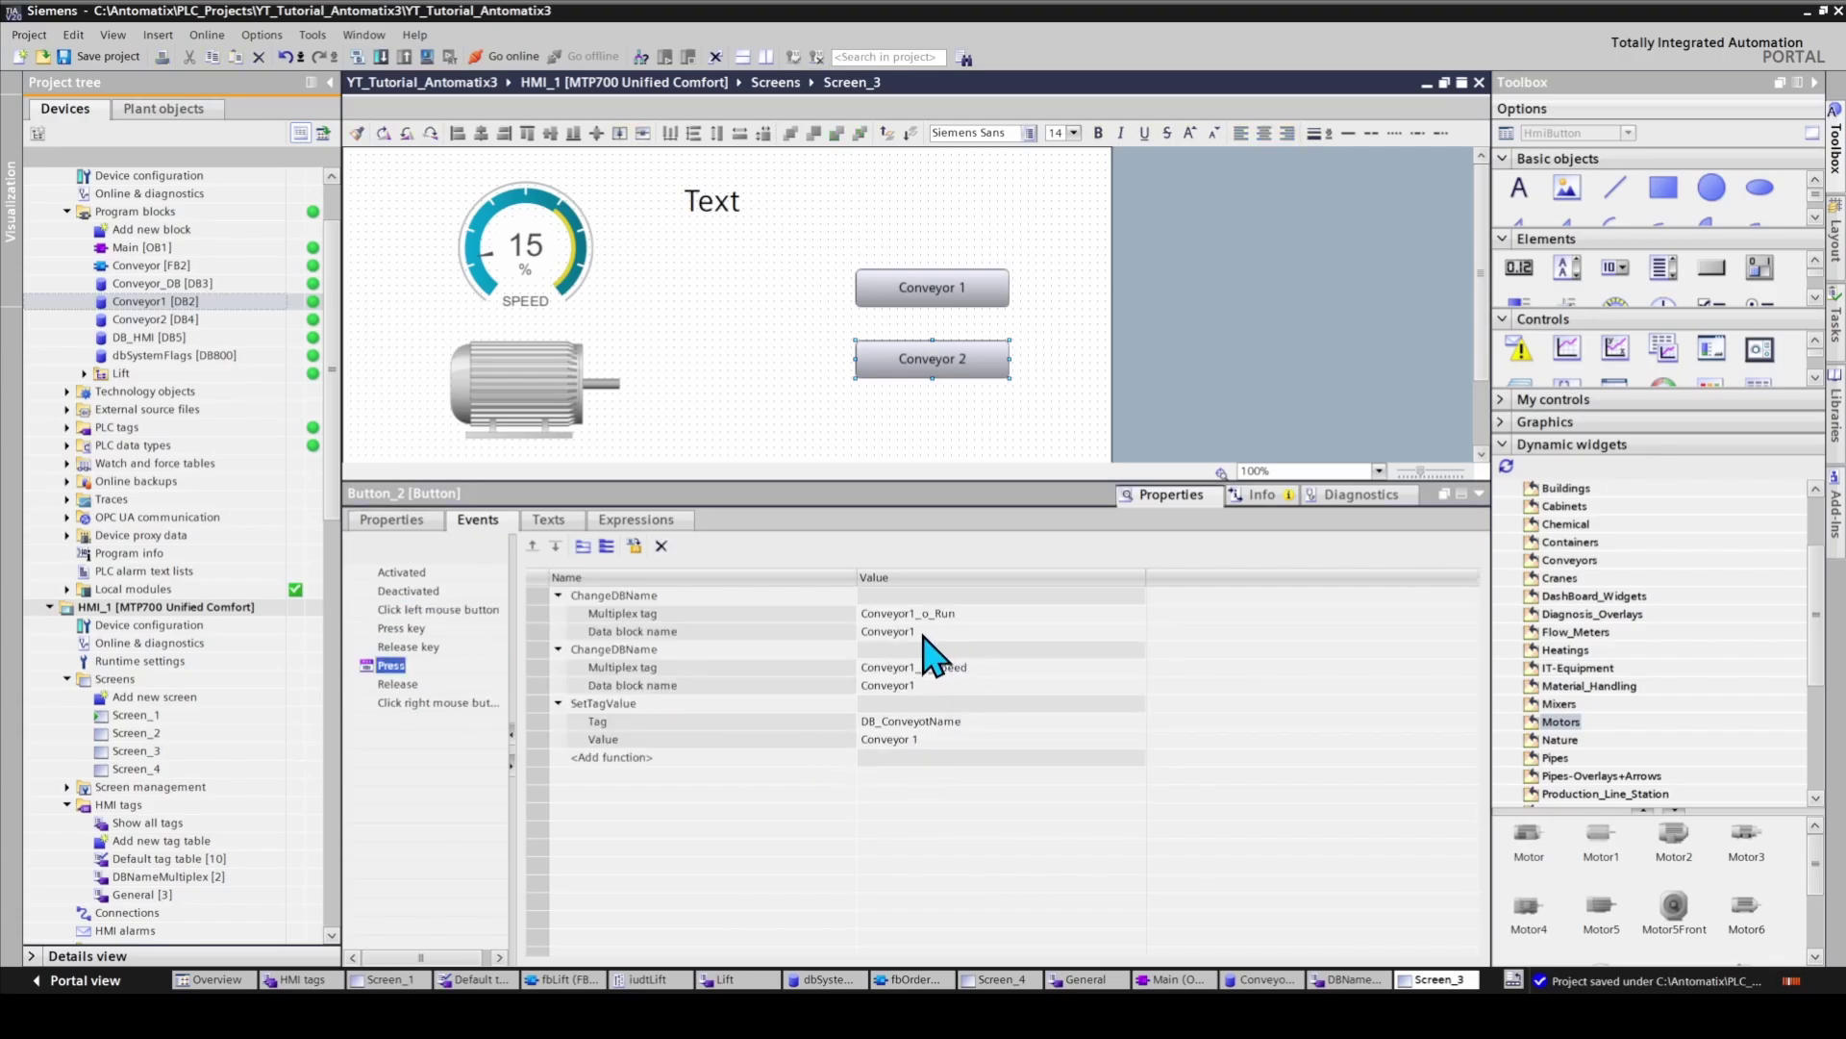
left_click(918, 631)
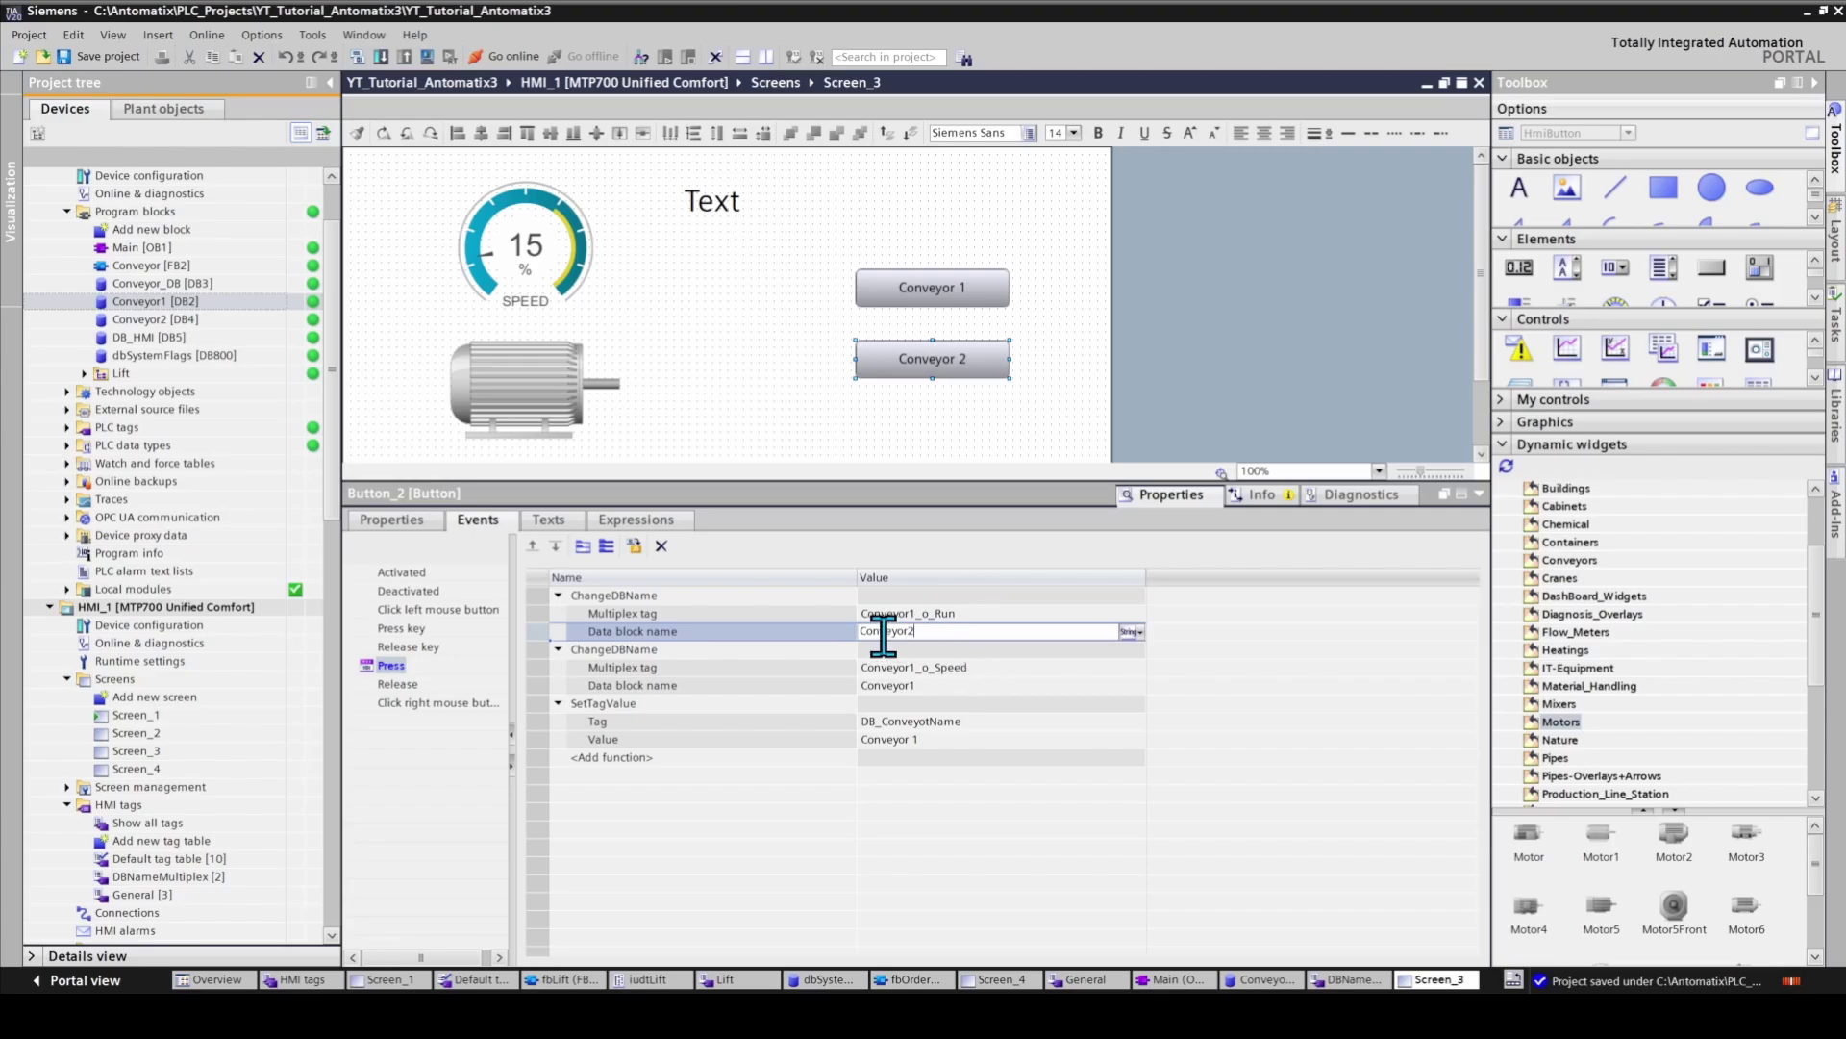
type("2")
left_click(920, 685)
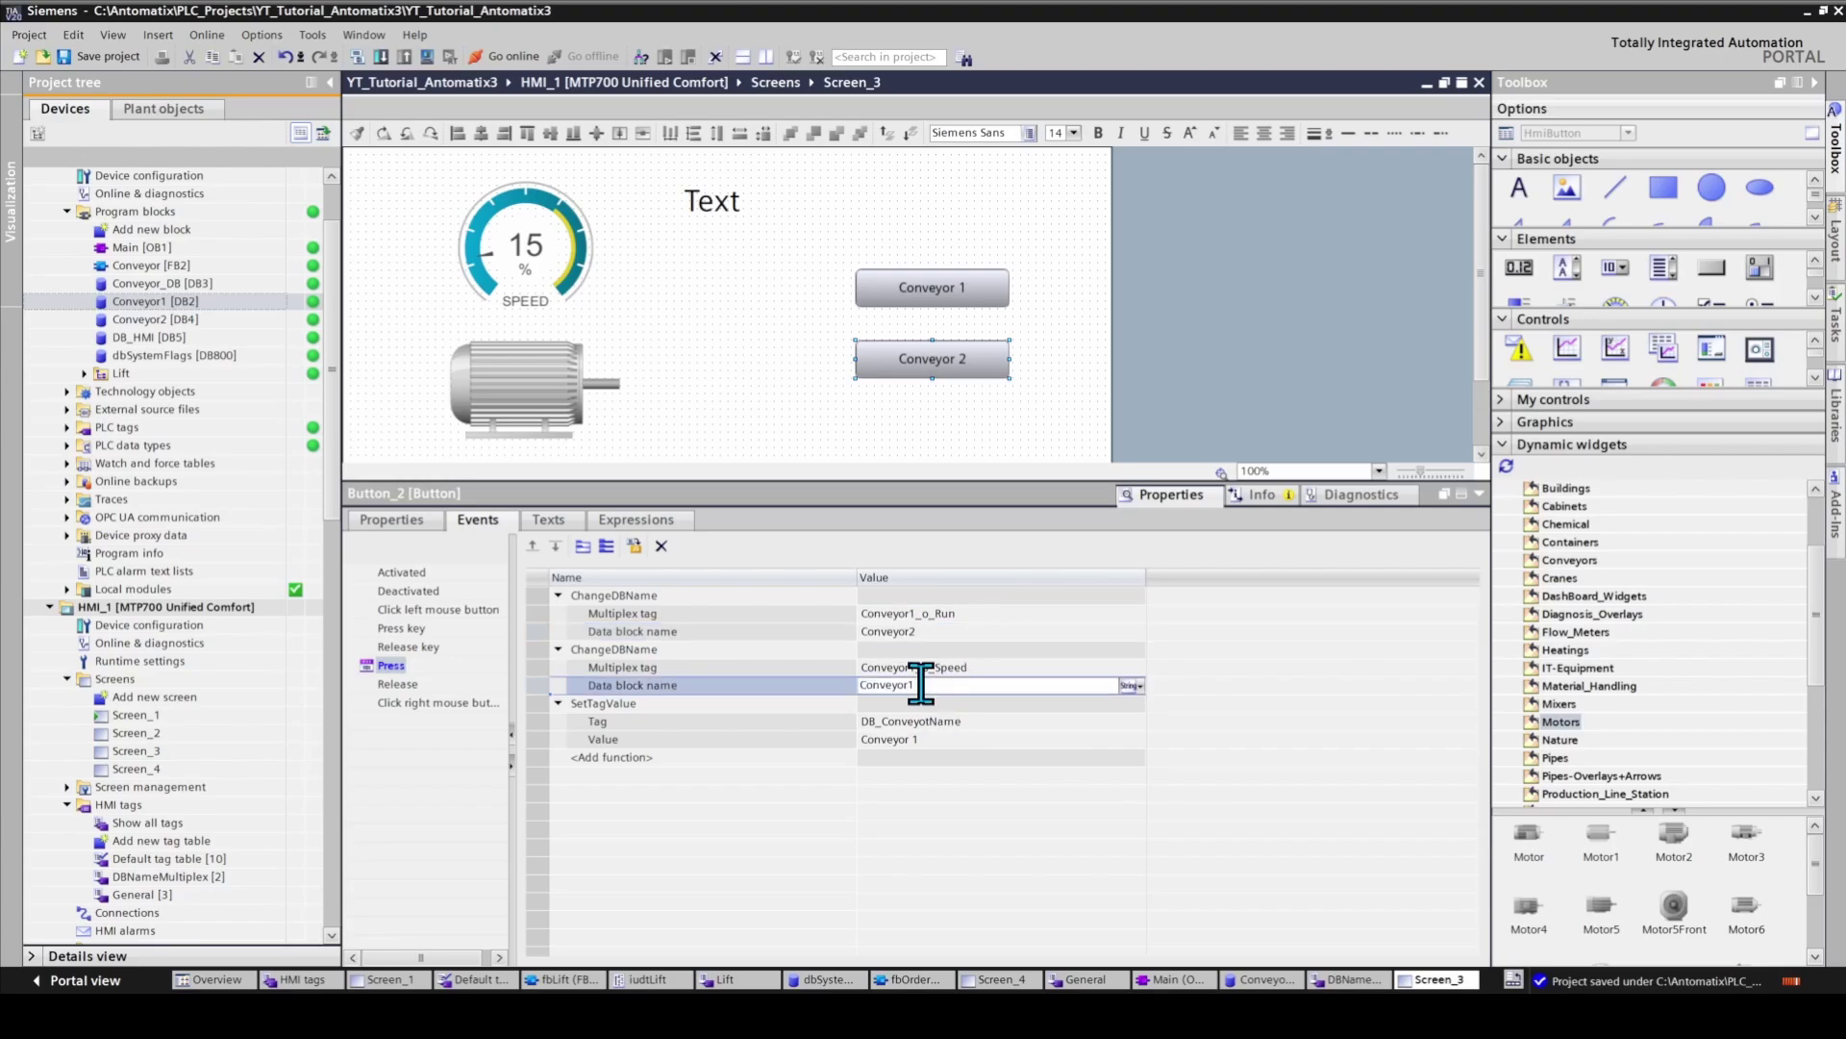
type("2")
left_click(940, 738)
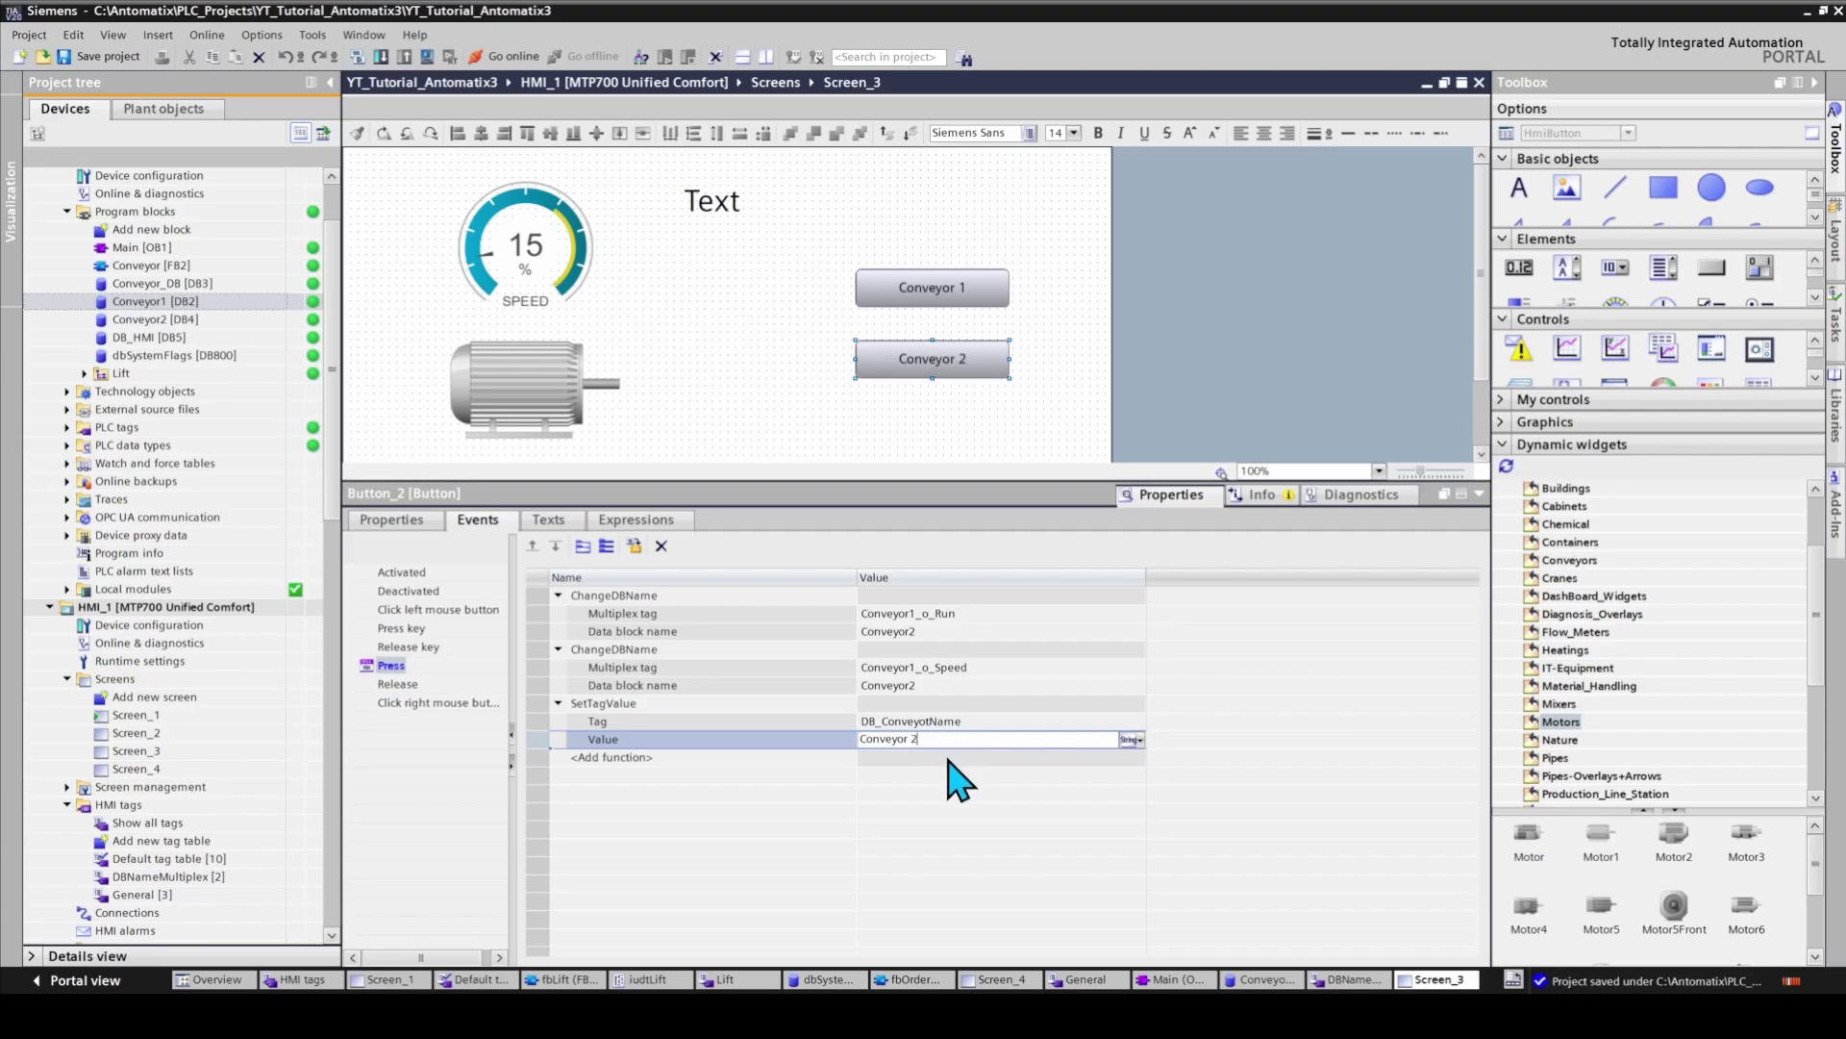
left_click(973, 707)
Rename the two tags in the DBNameMultiplex table to Conveyorx_o_Run and Conveyorx_o_Speed
left_click(914, 667)
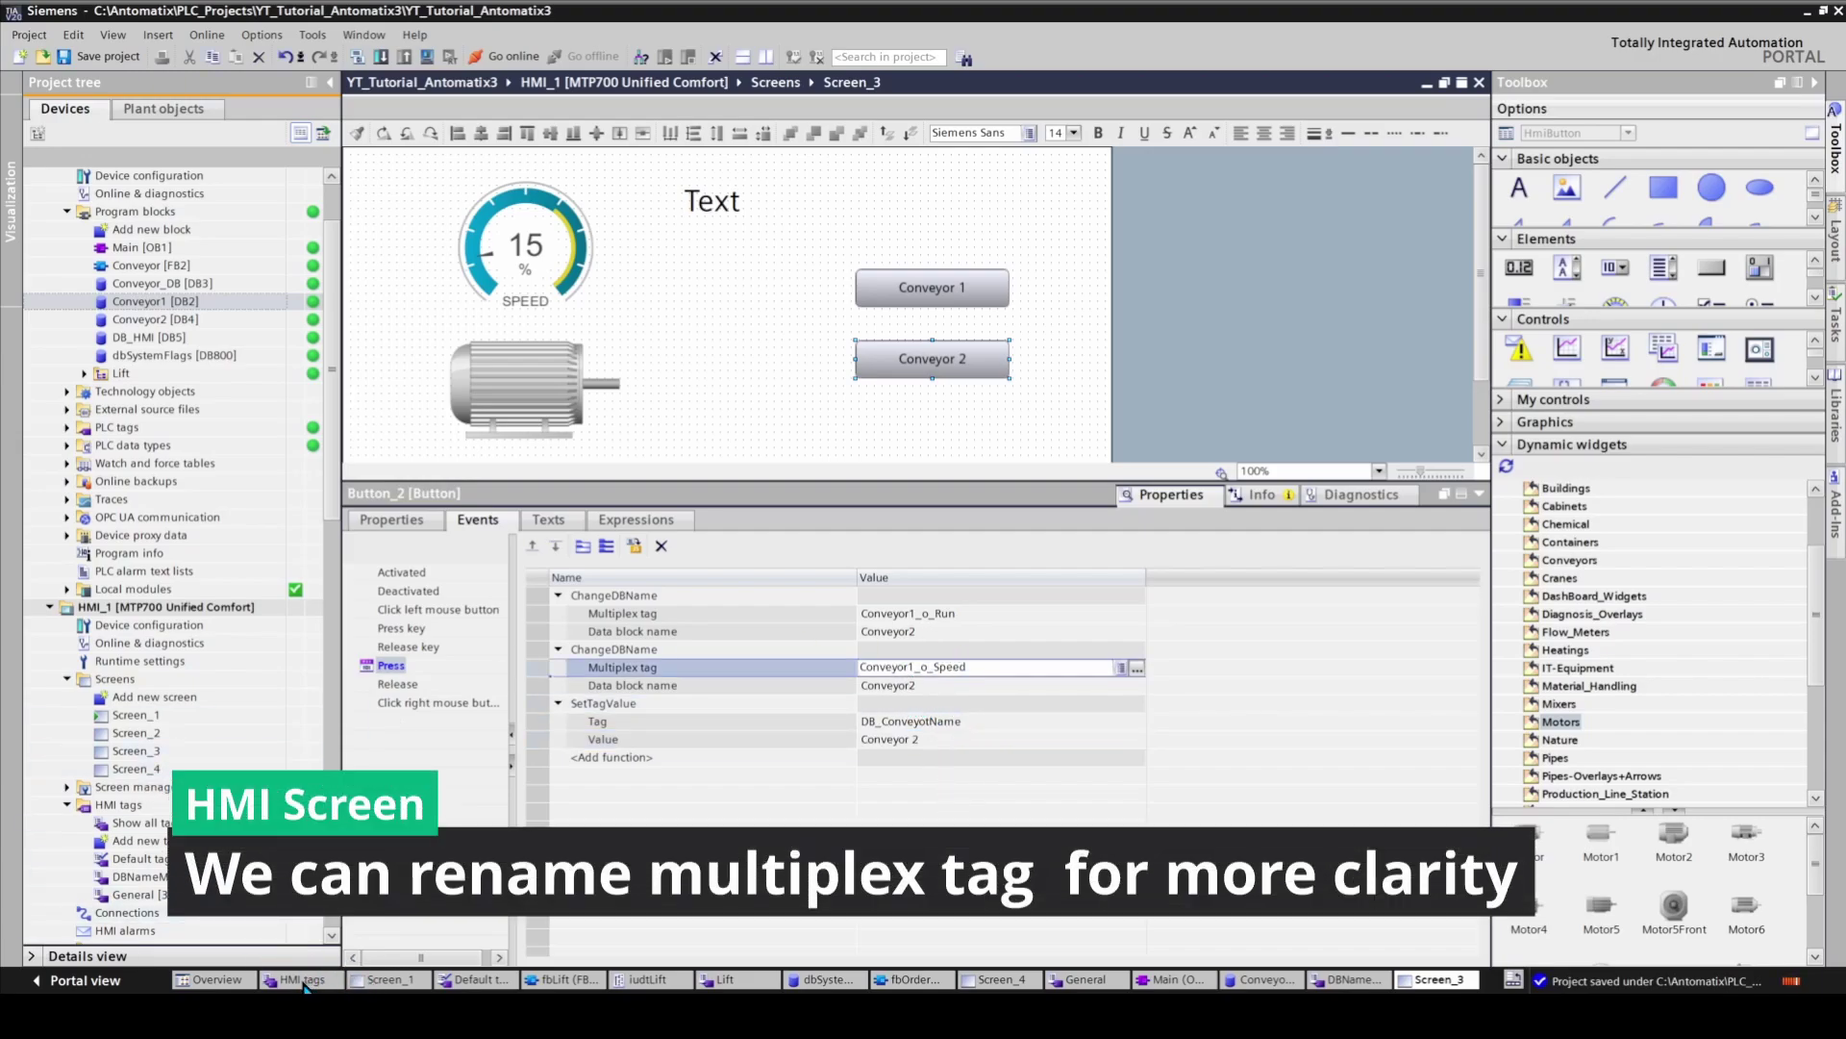
left_click(1331, 981)
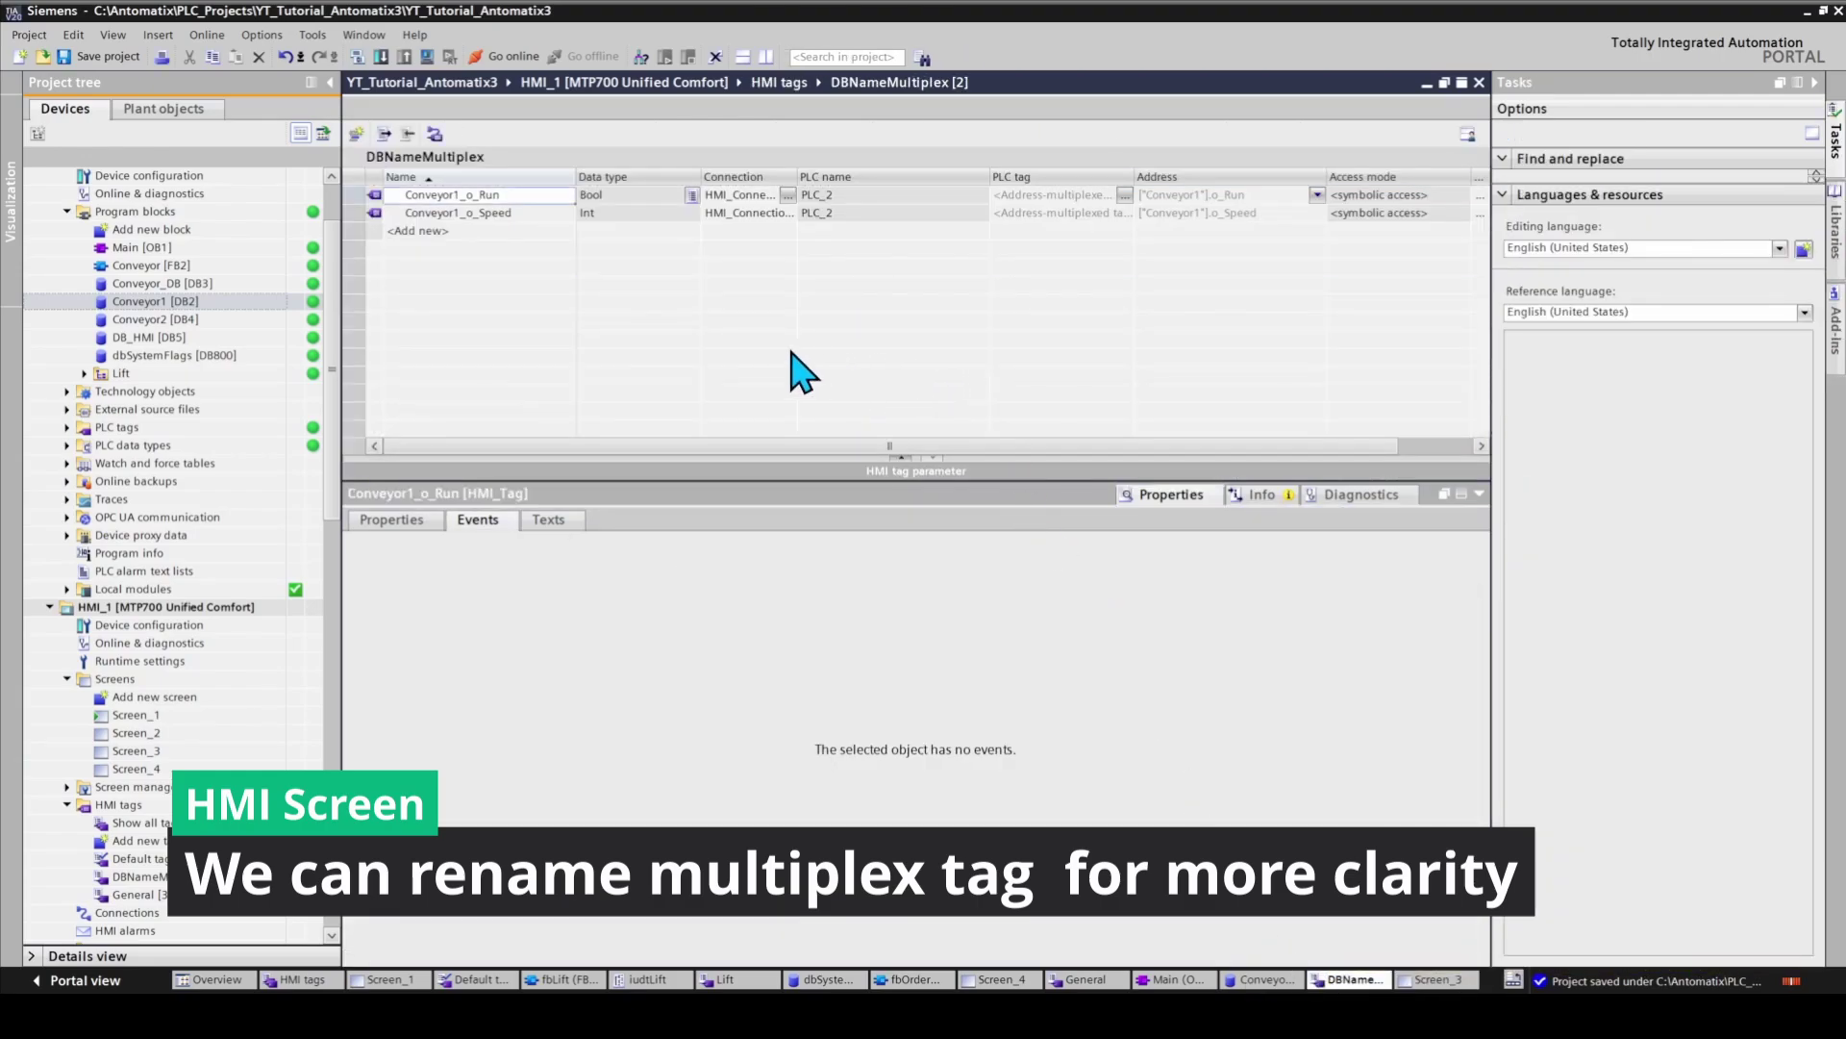
left_click(461, 194)
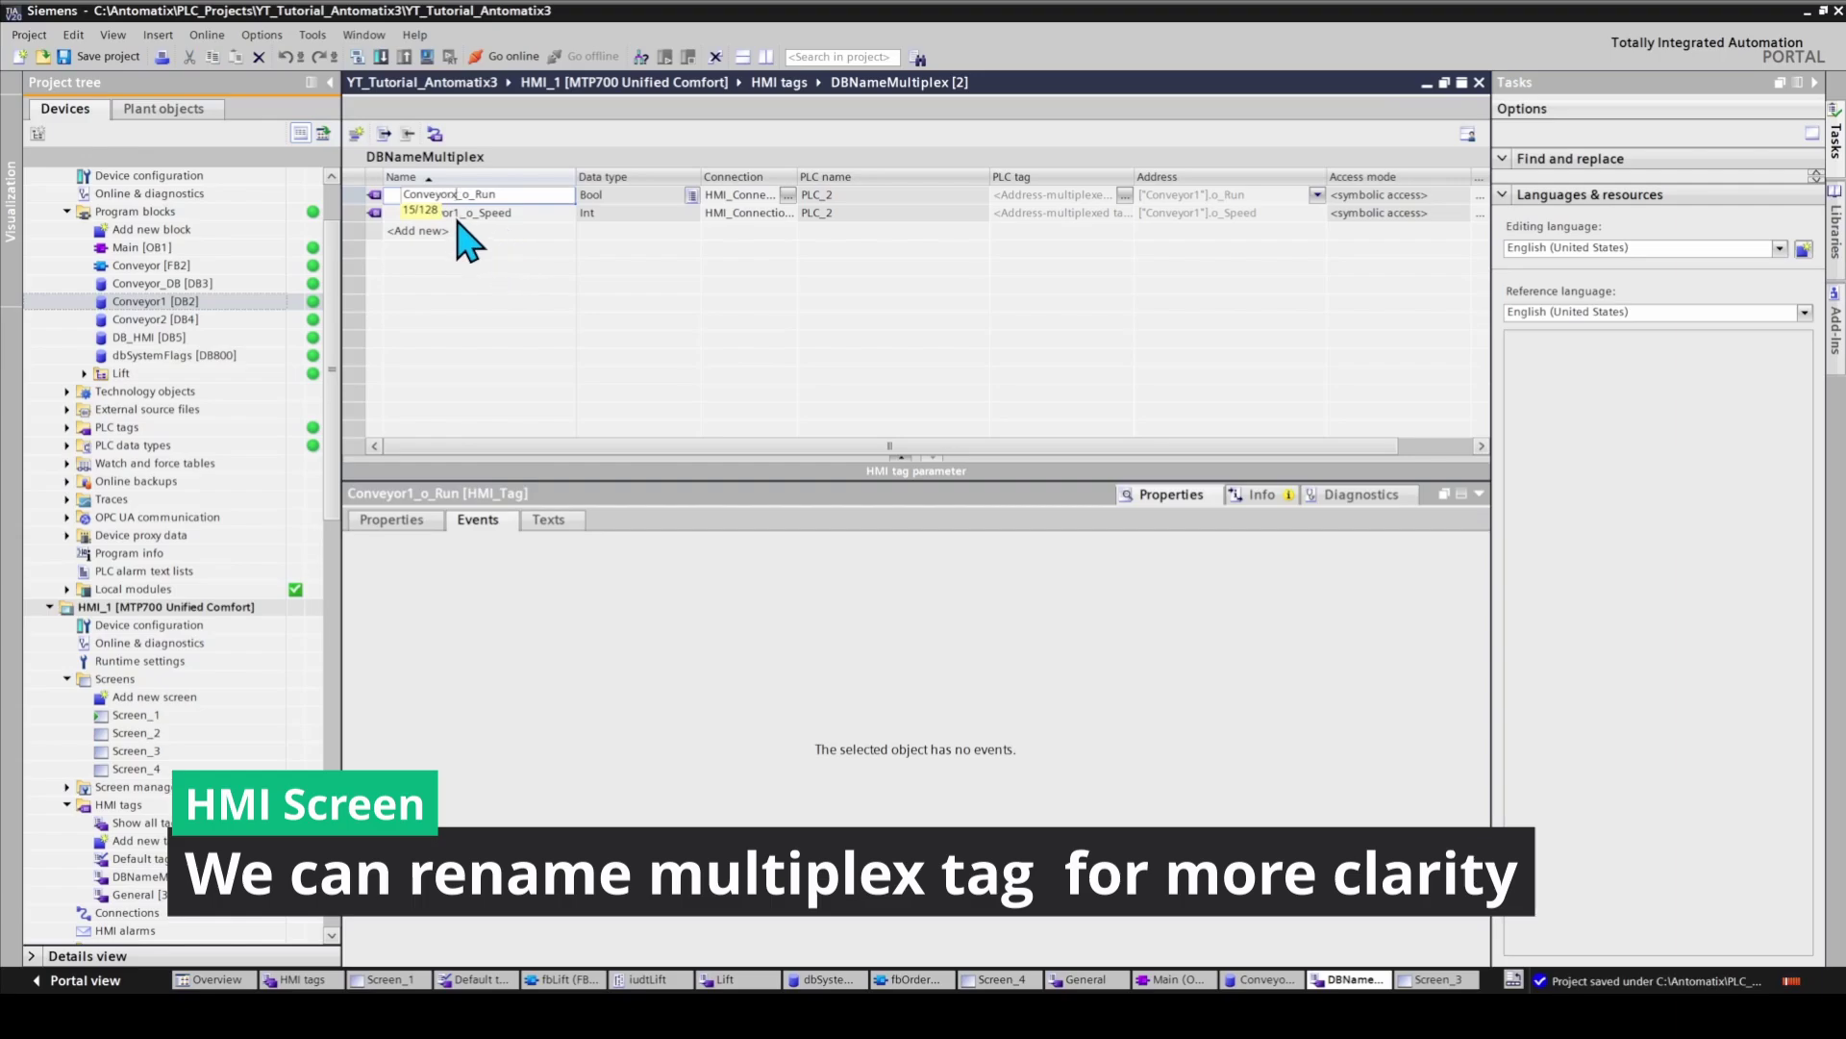
type("x")
key("Return")
left_click(457, 217)
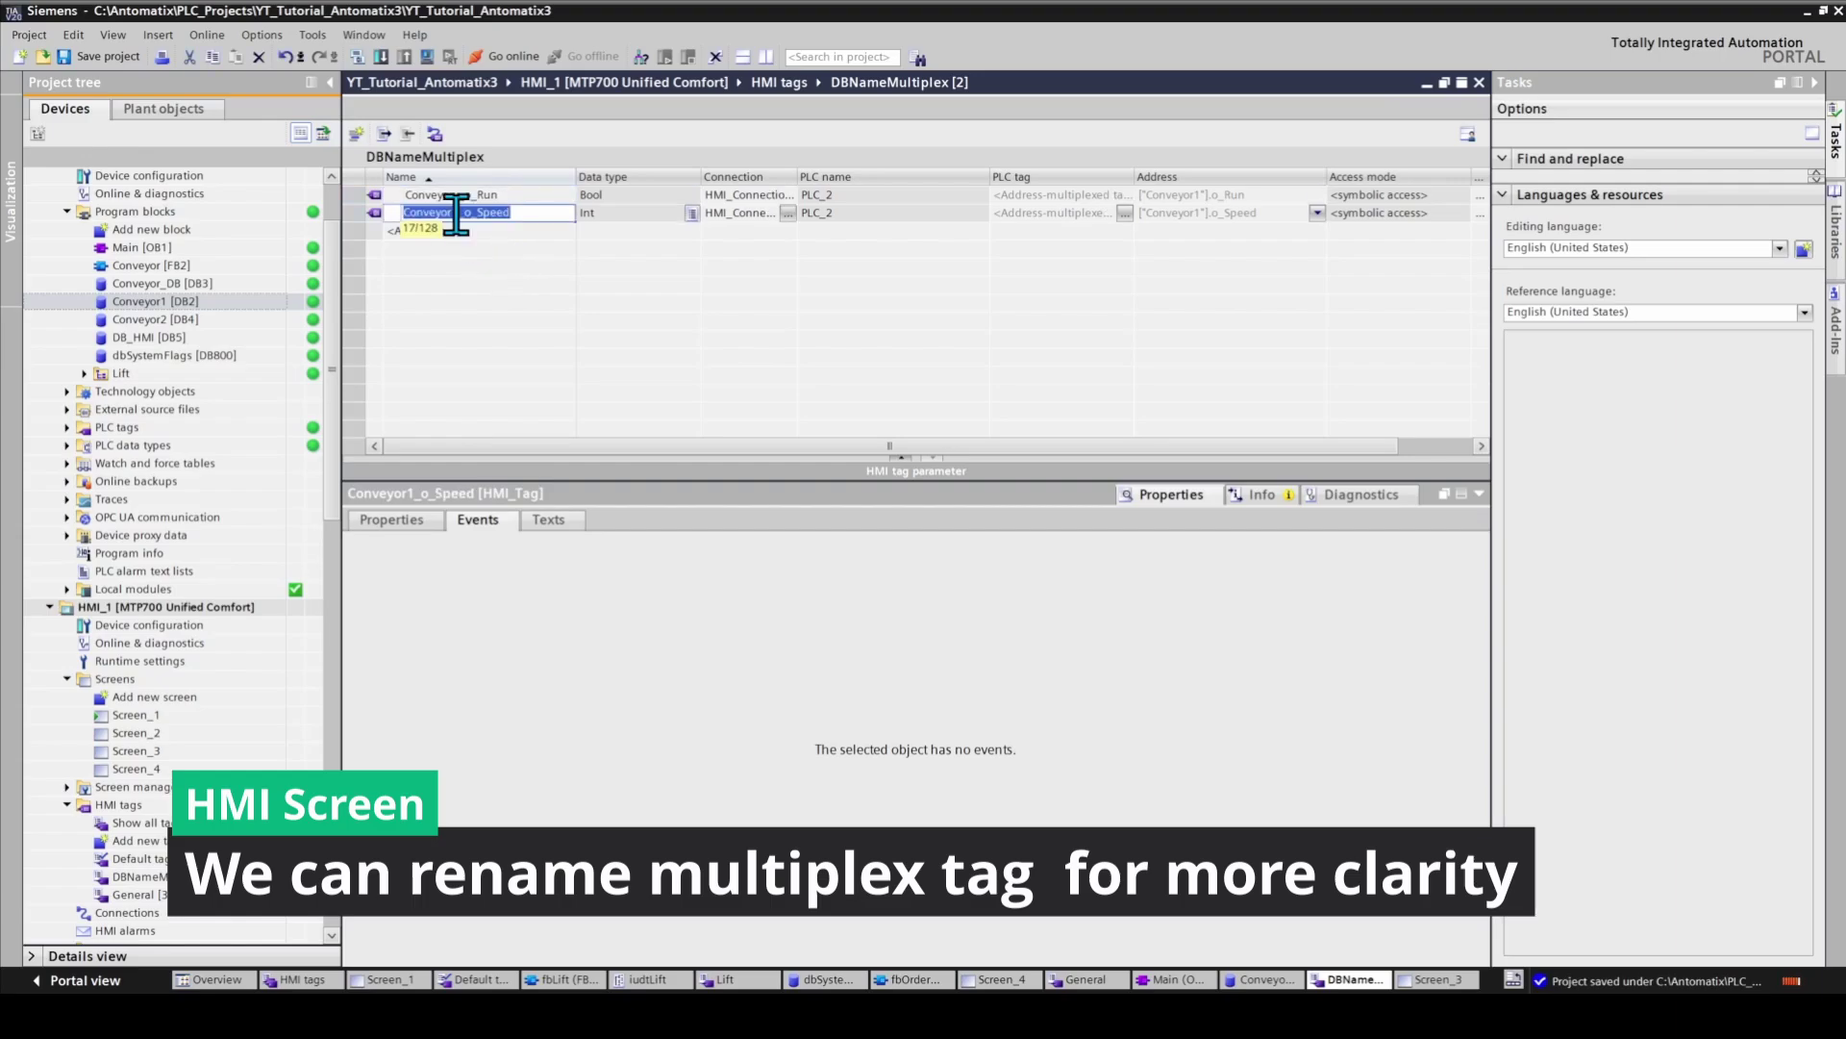
left_click(461, 213)
key("BackSpace")
type("x")
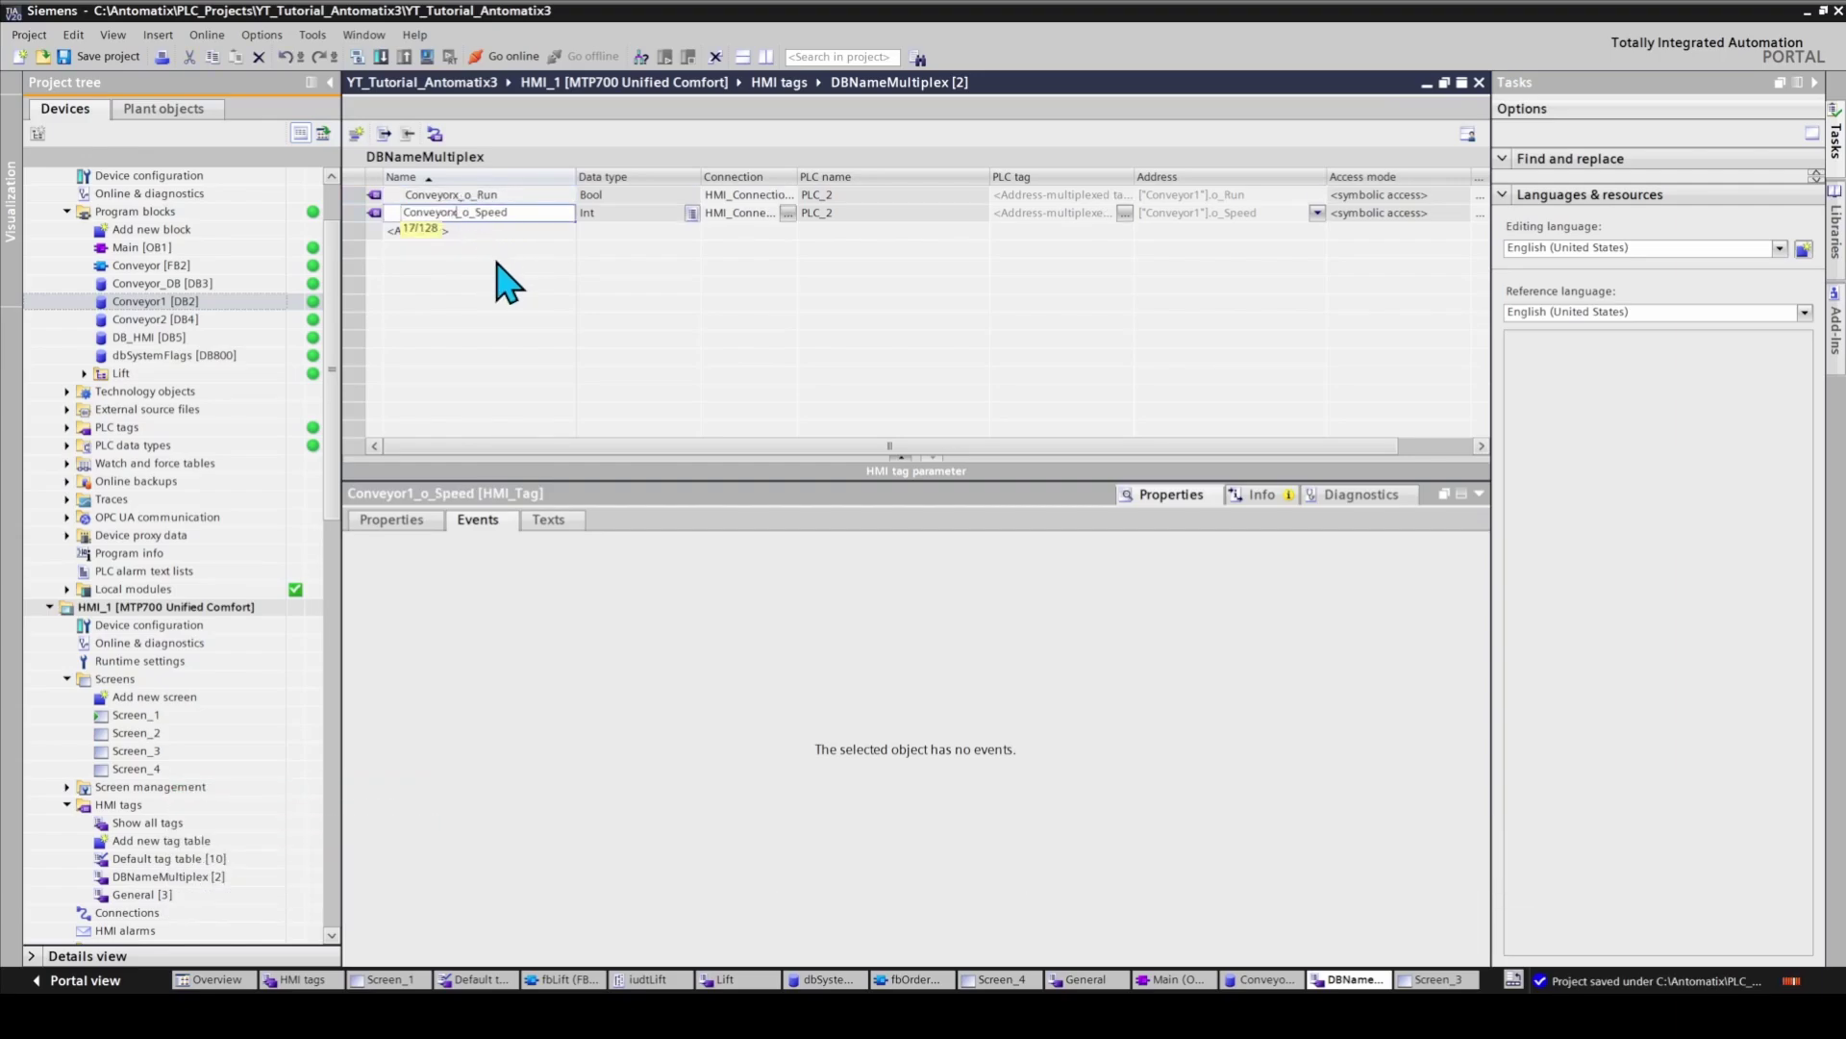
left_click(523, 279)
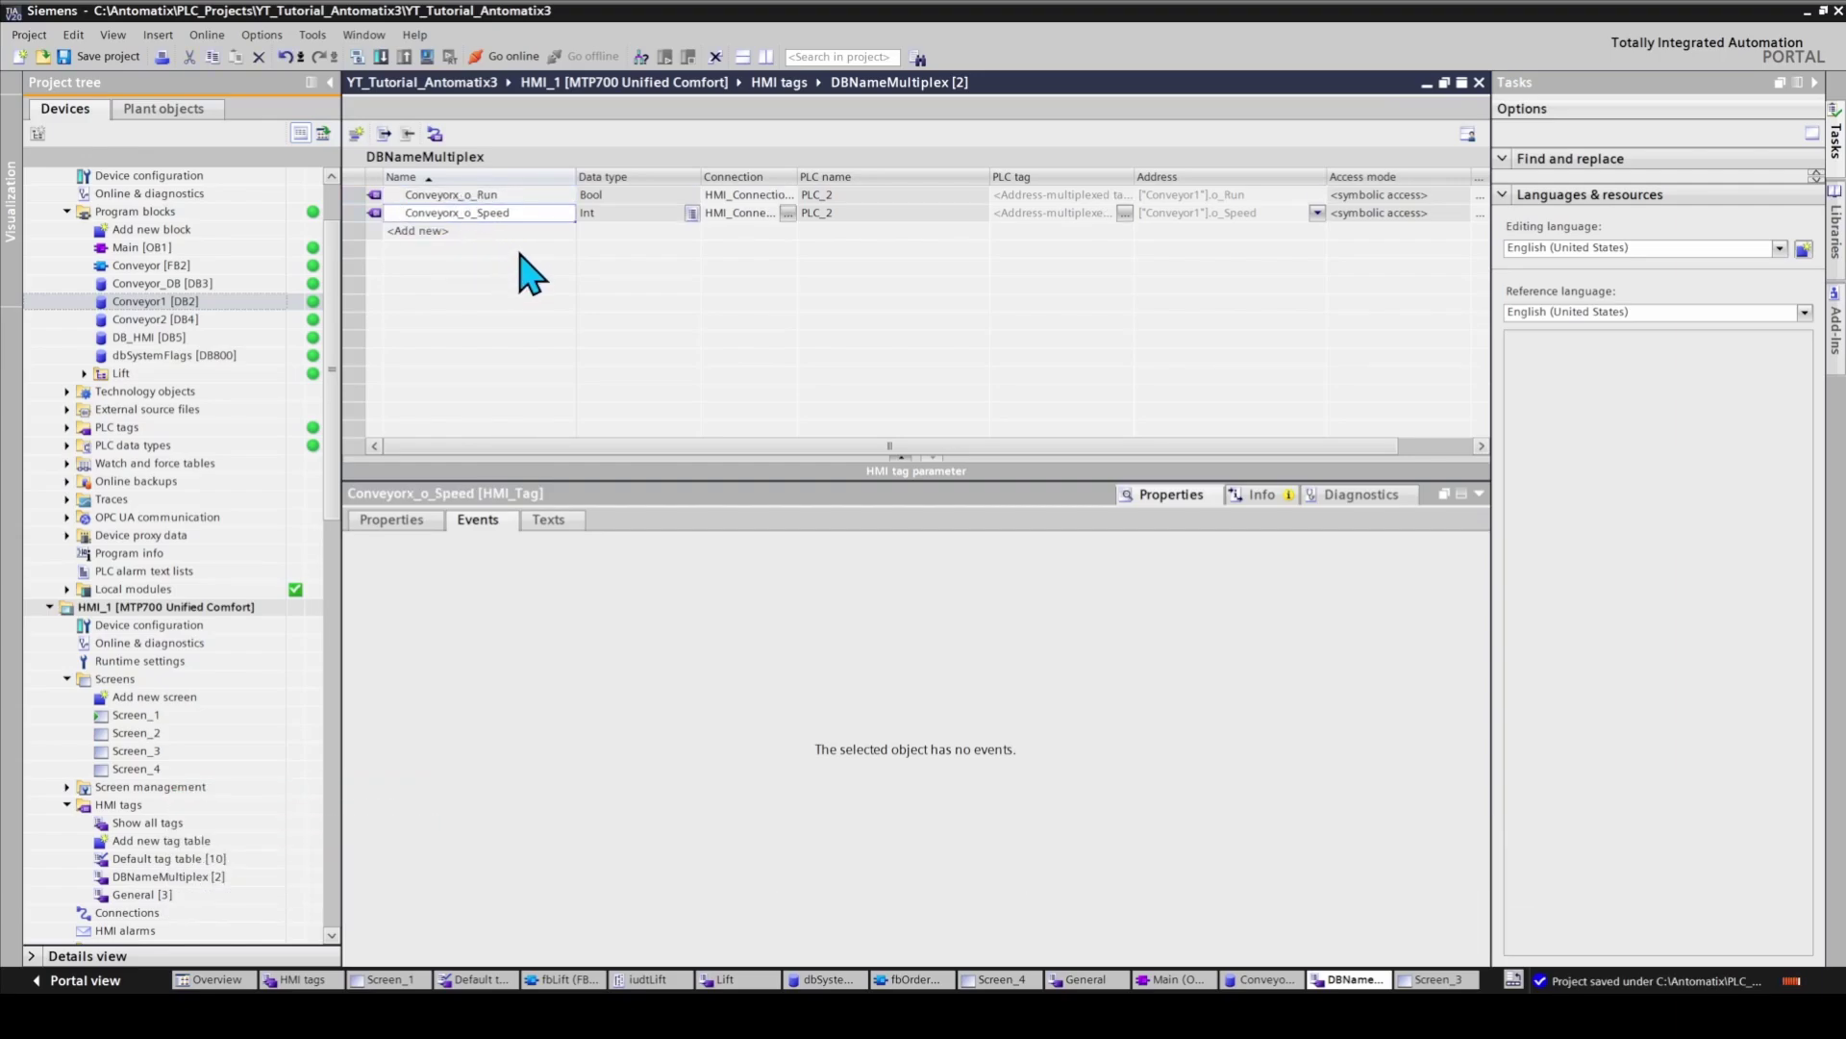
Close the tag table and check the multiplex tags and values in the Conveyor 2 button's Press event
left_click(1479, 83)
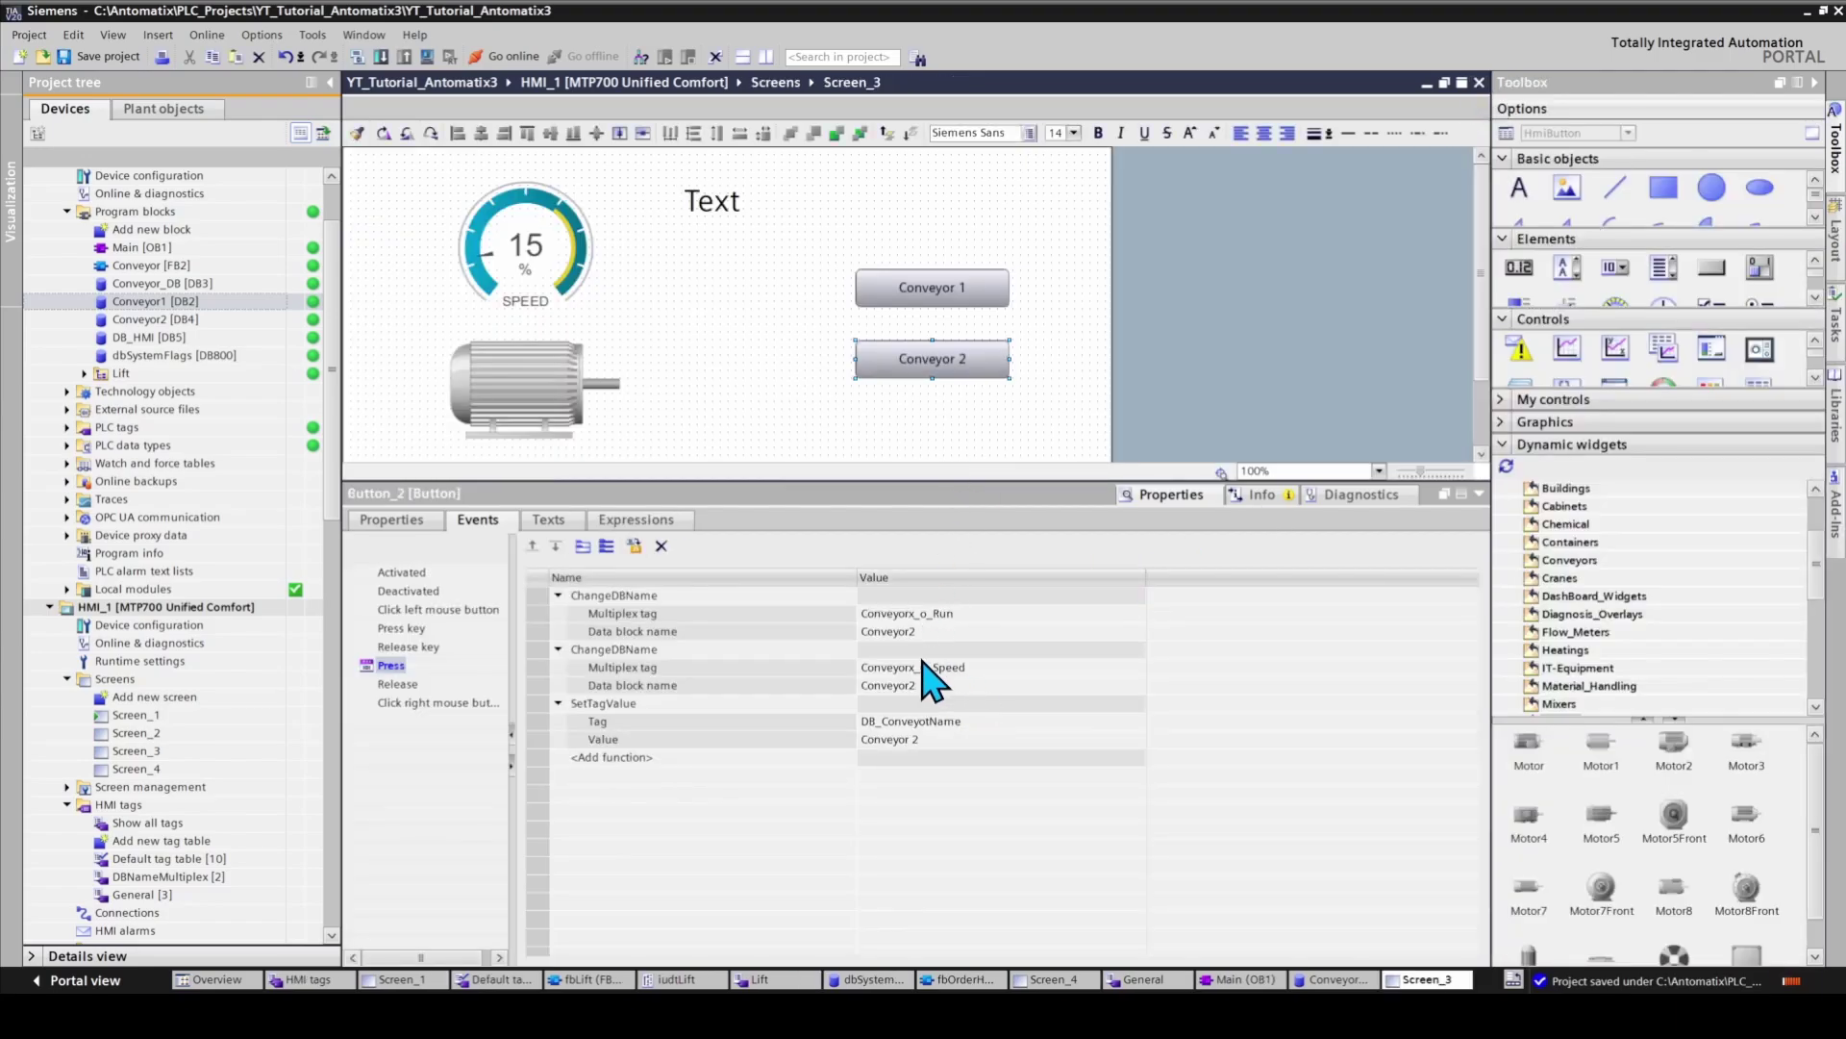
left_click(928, 616)
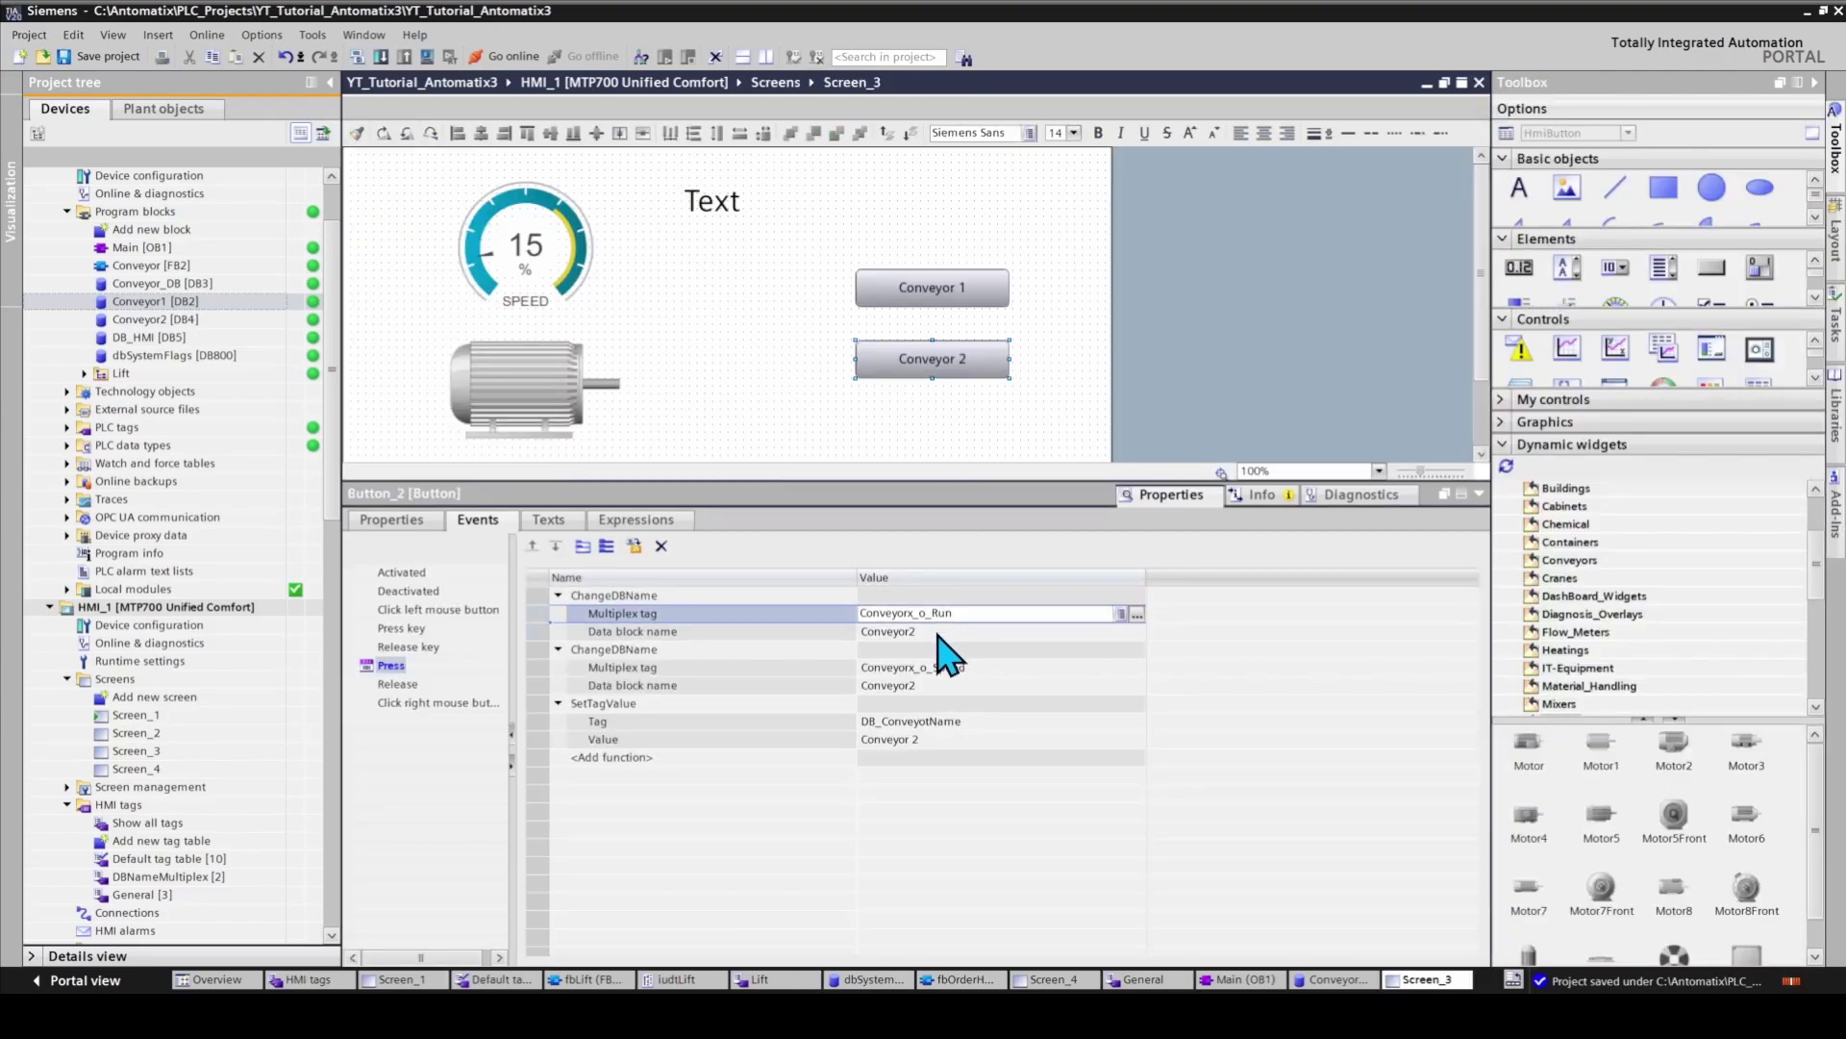
left_click(938, 631)
left_click(955, 687)
left_click(940, 739)
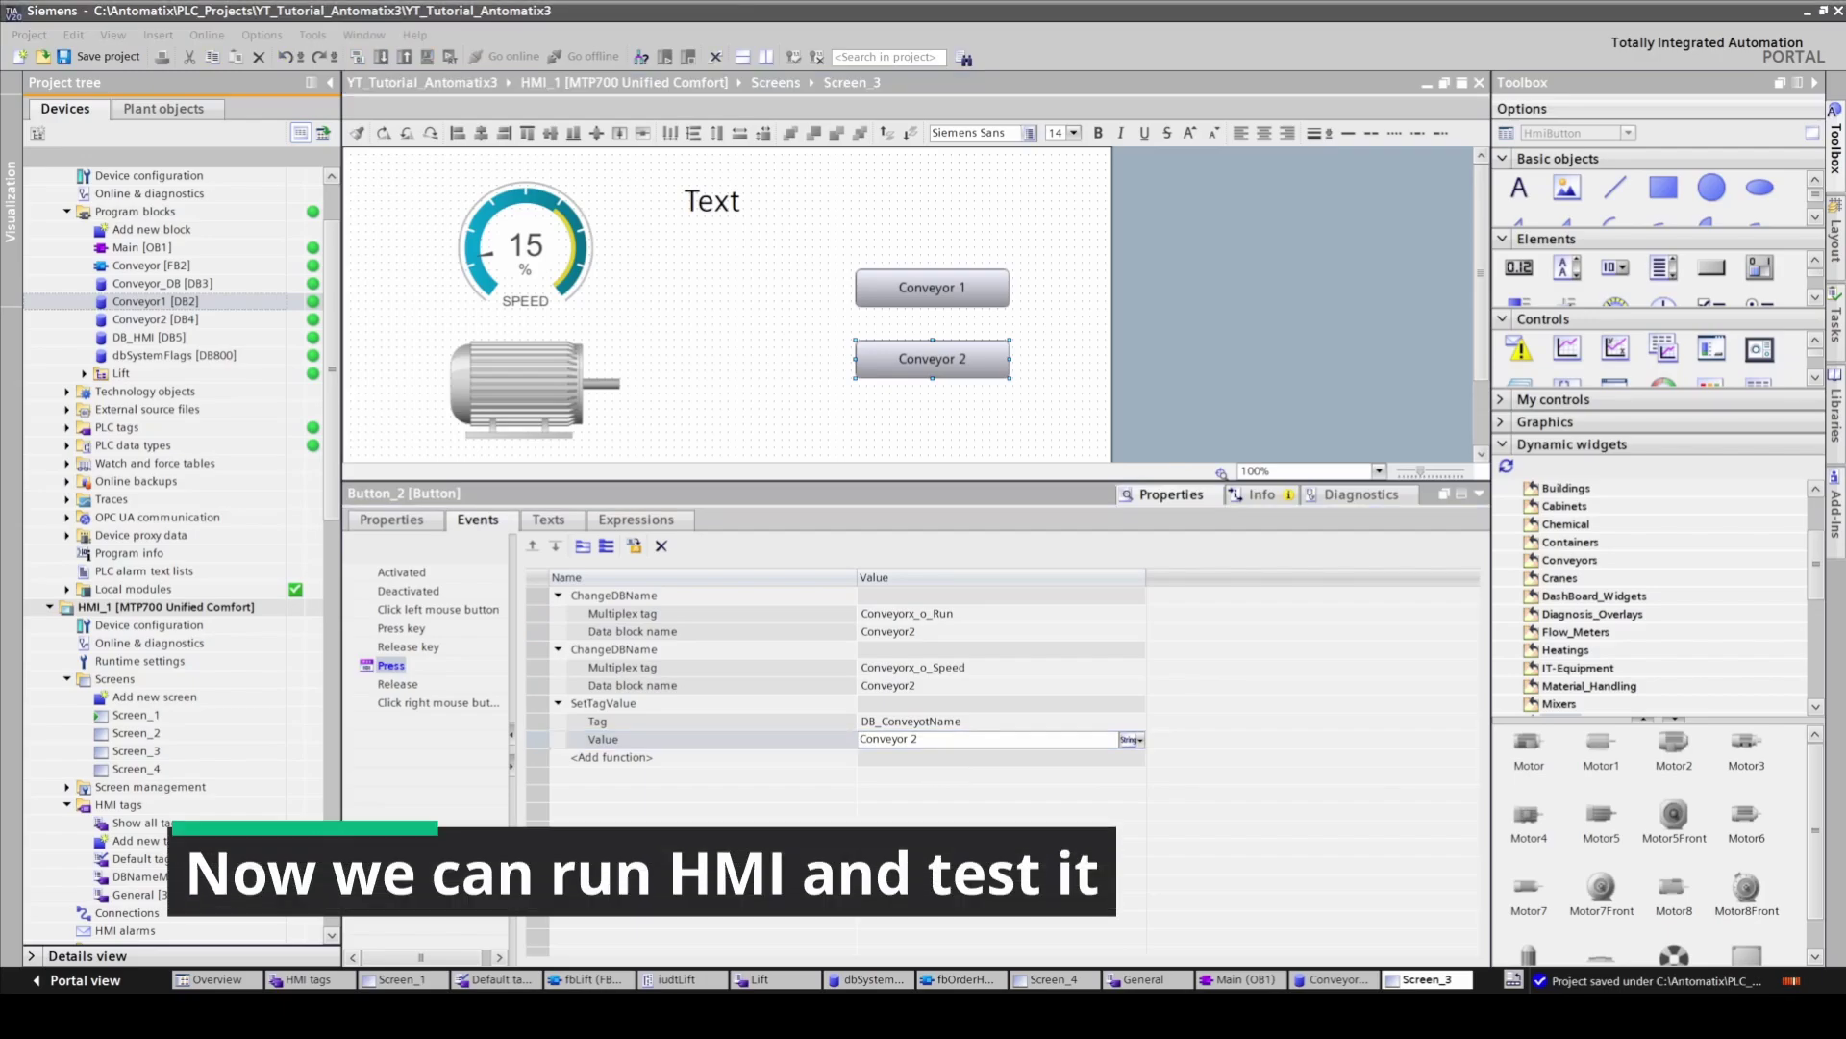
Start the simulation of HMI_1 and move the runtime window over the middle of the workspace
left_click(660, 301)
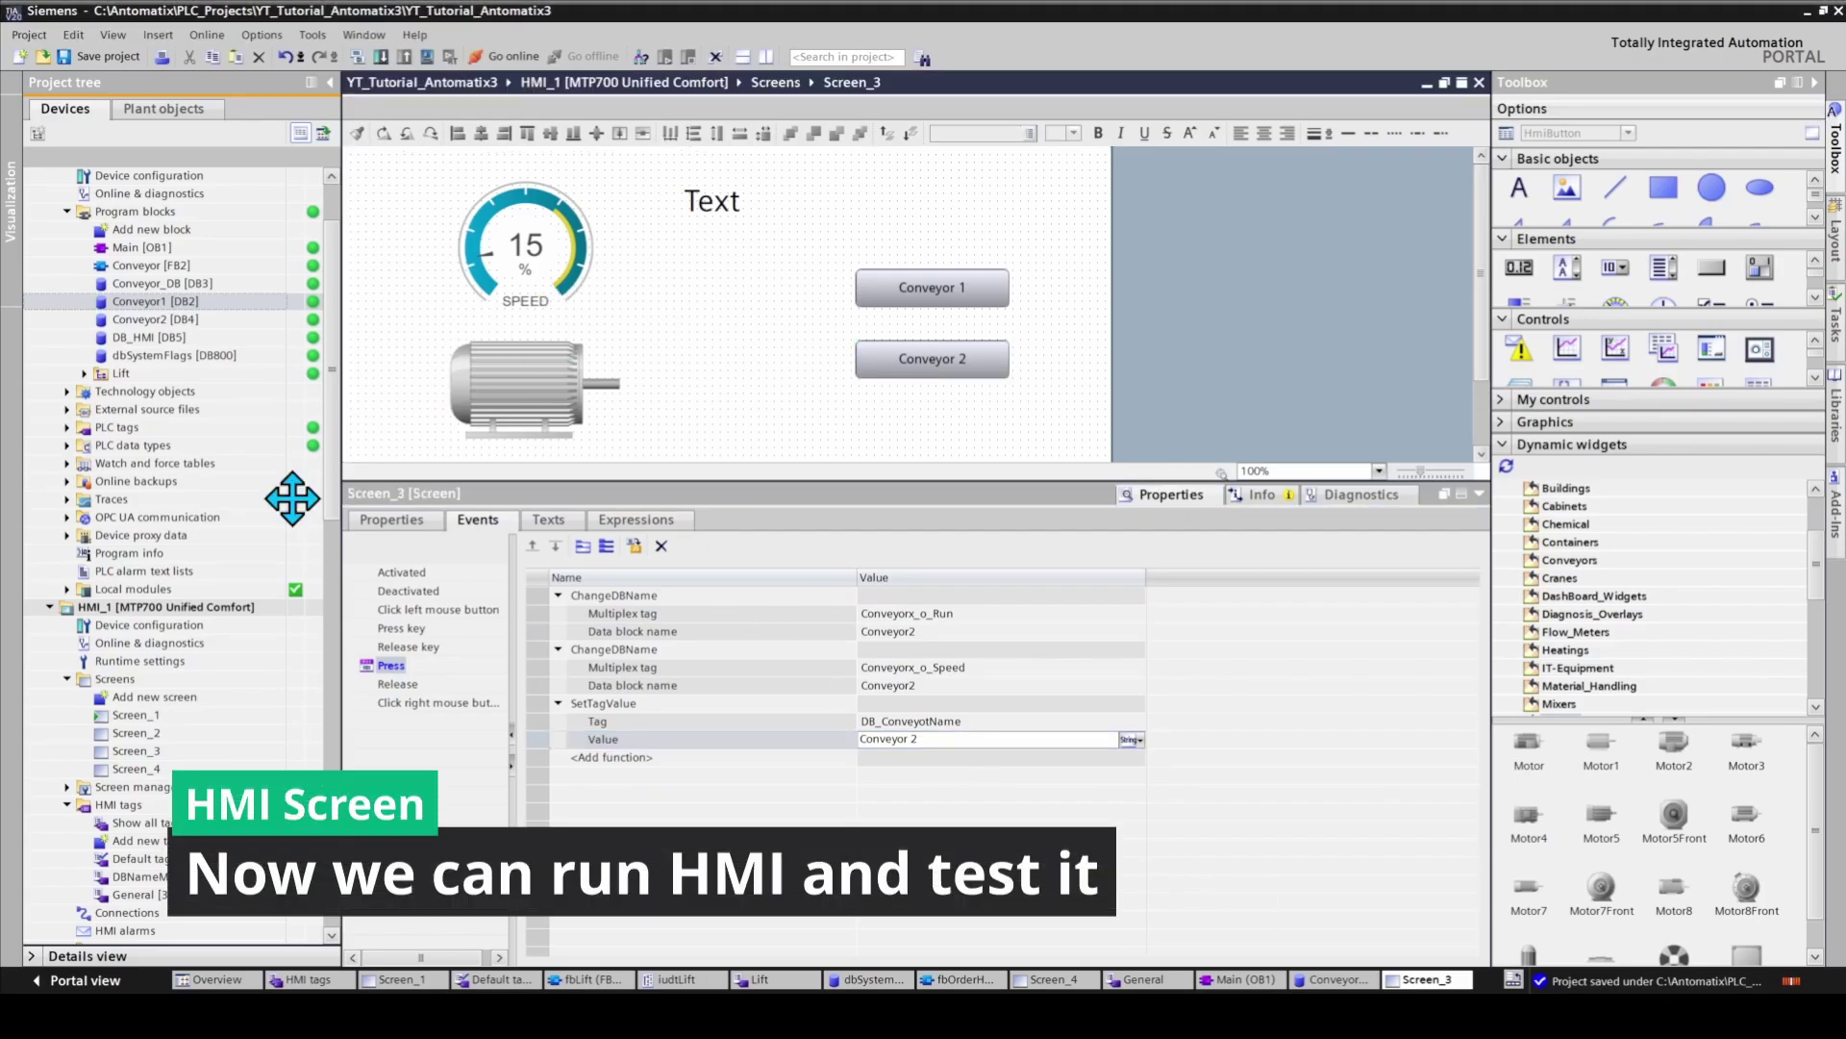
left_click(213, 607)
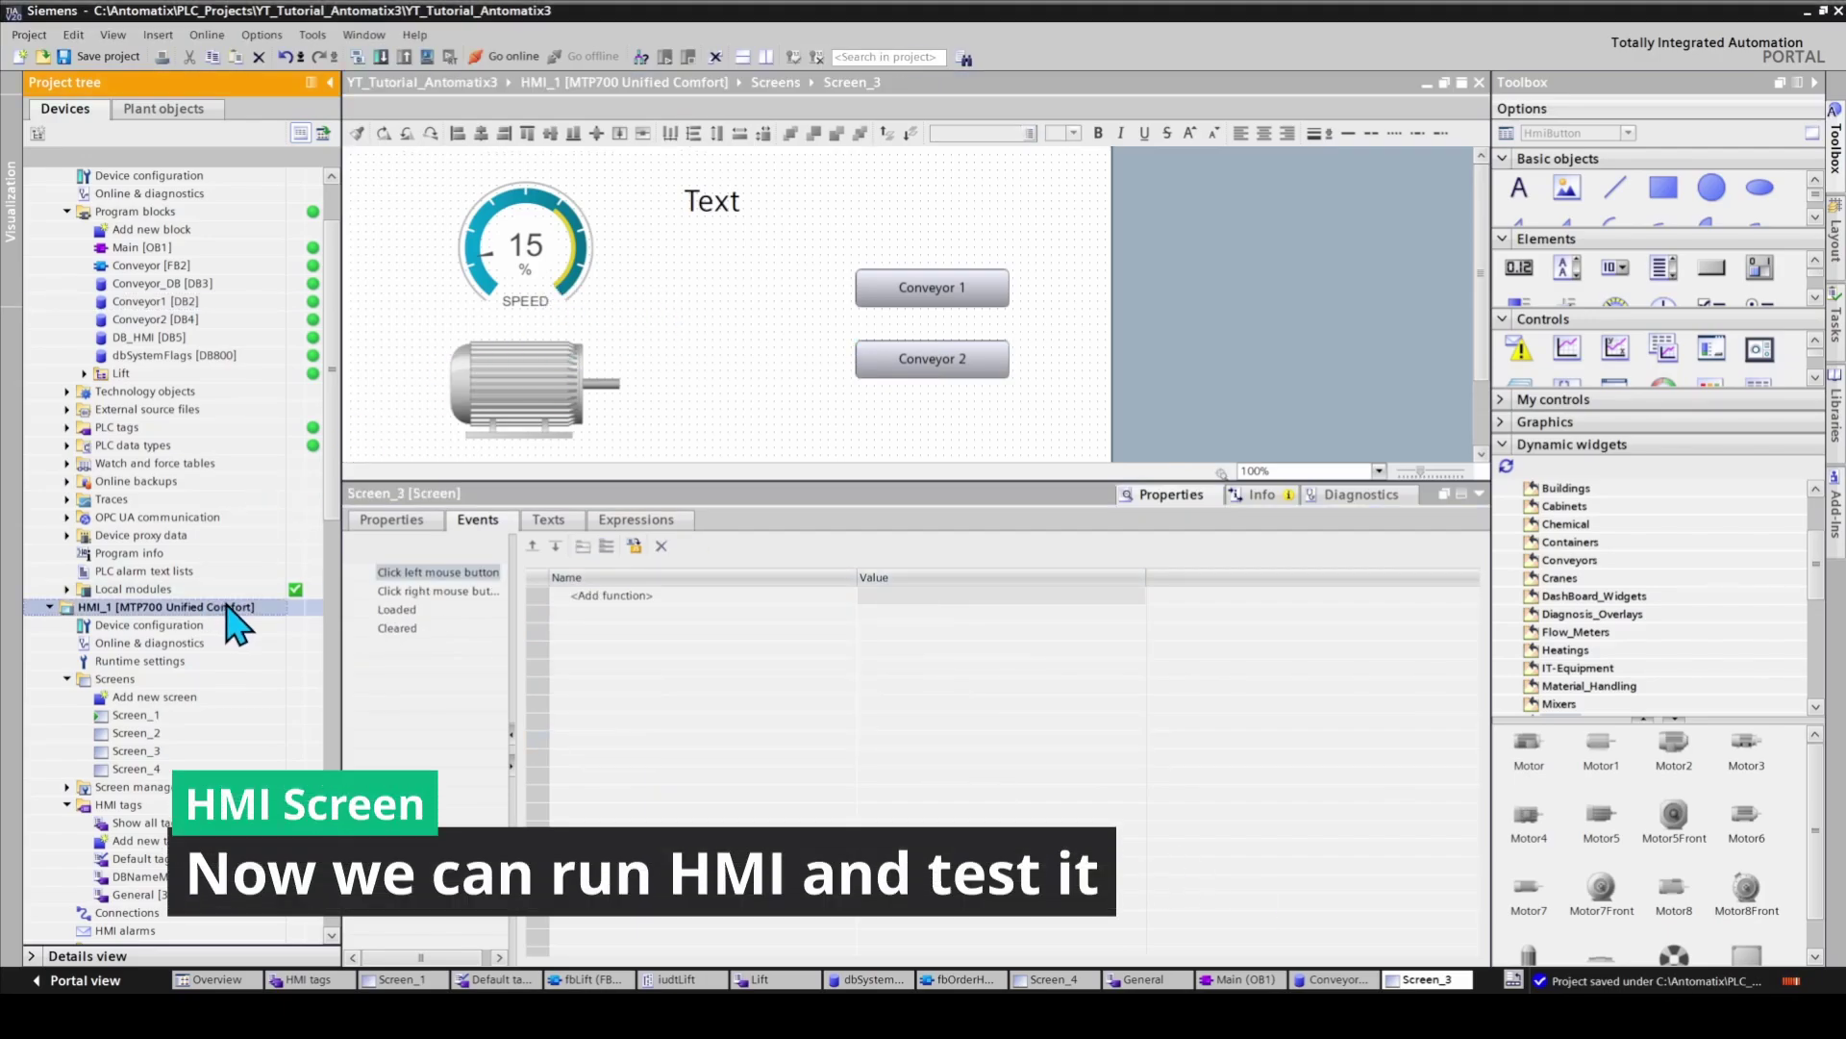
left_click(427, 58)
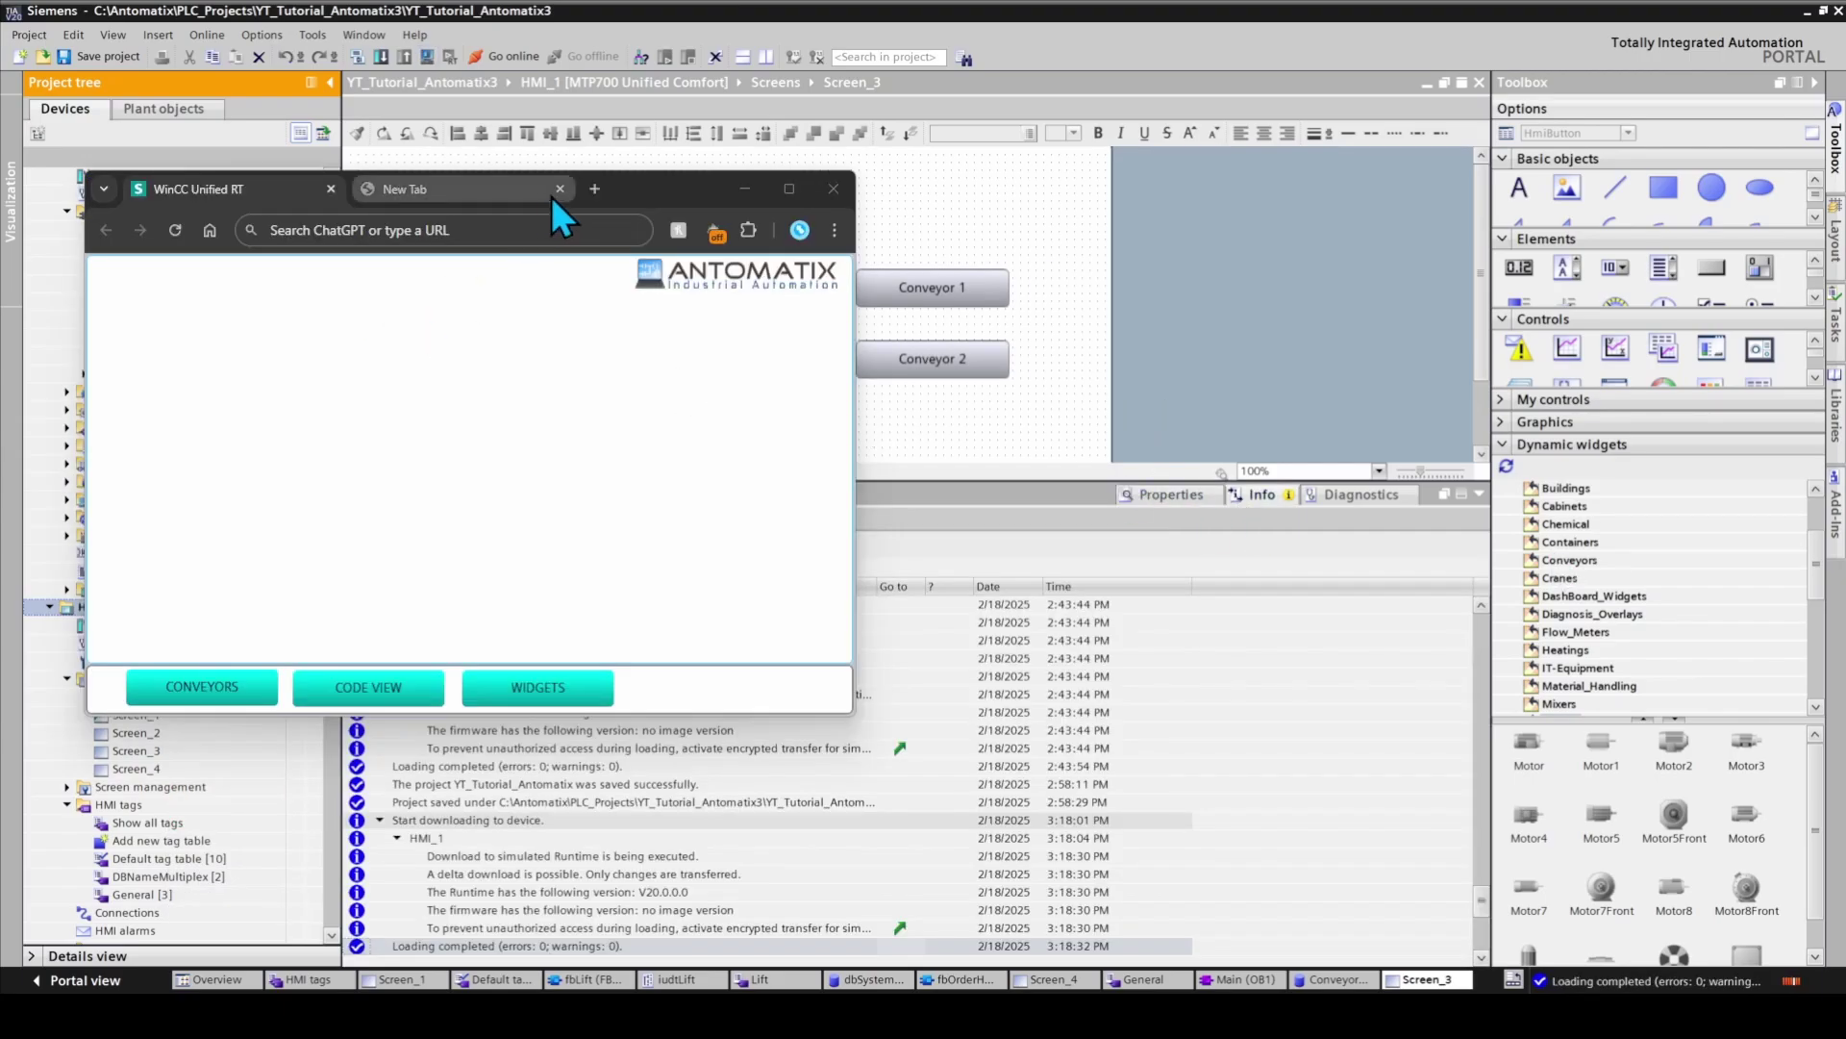
left_click_drag(623, 194, 931, 246)
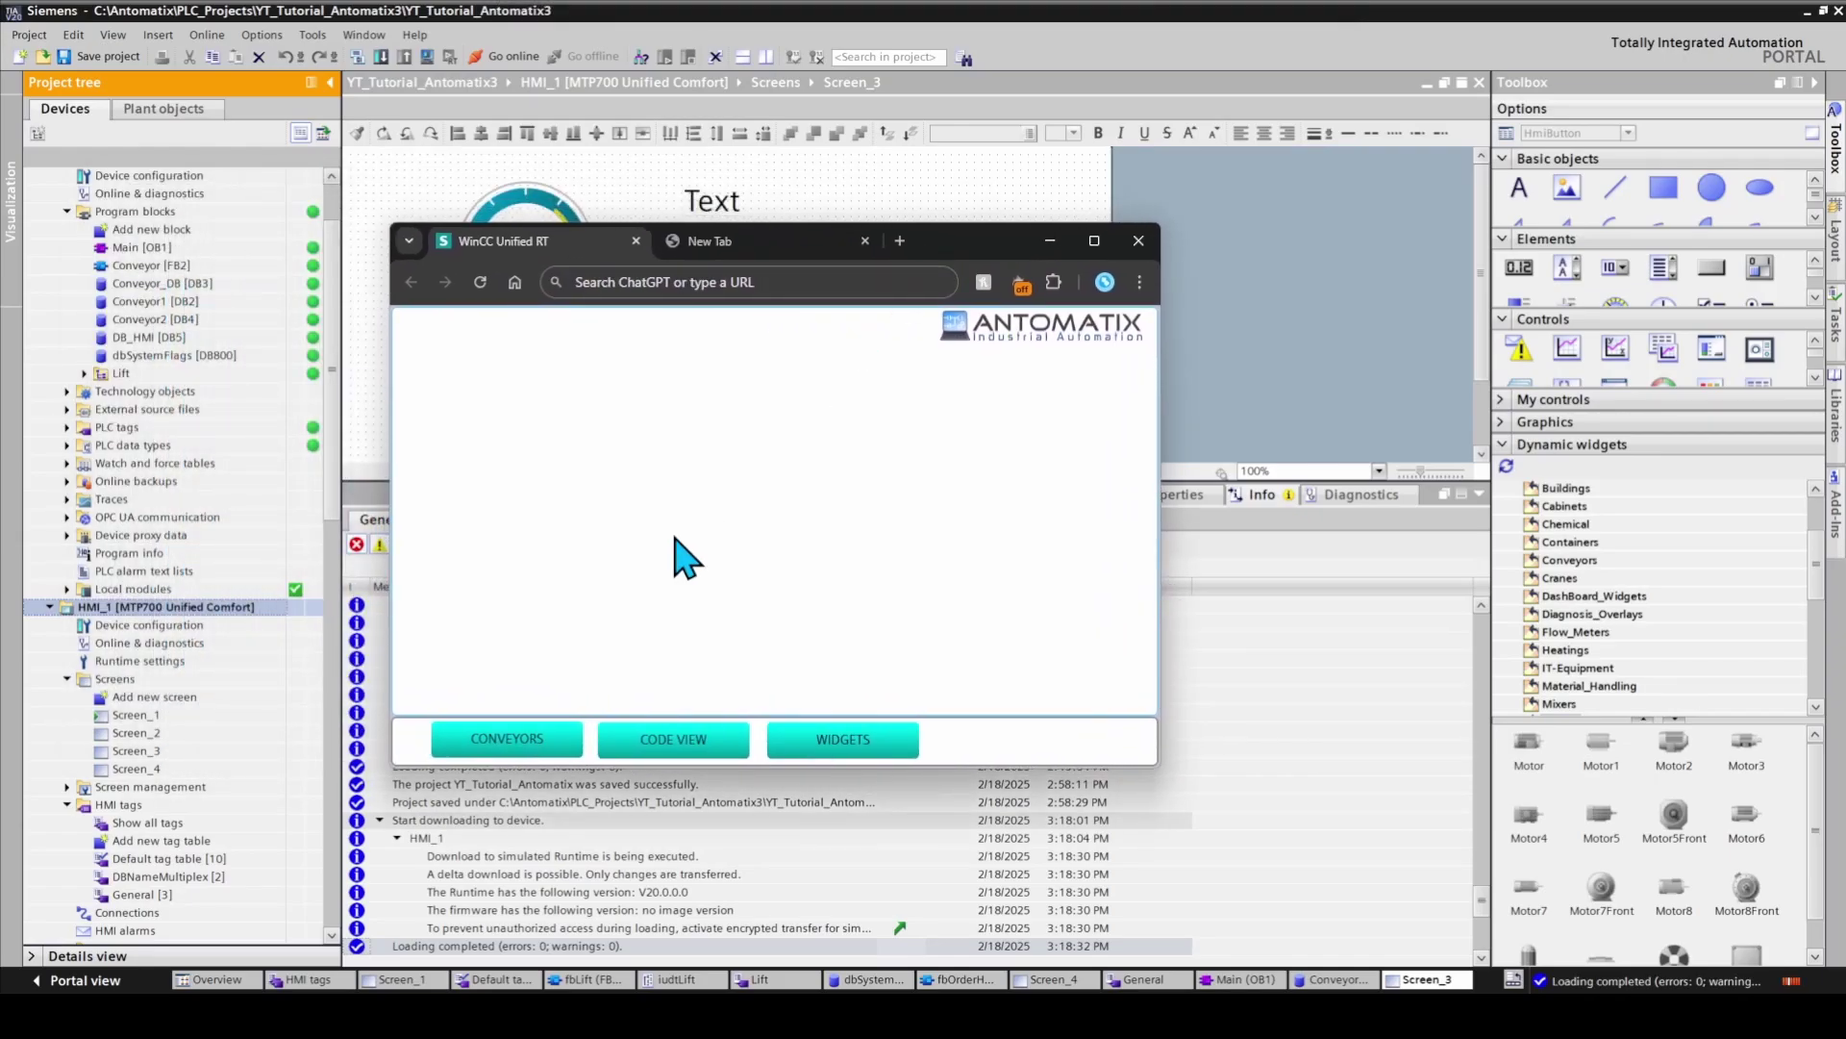
Open the conveyors screen in the running HMI and test the Conveyor 2 and Conveyor 1 buttons
left_click(504, 745)
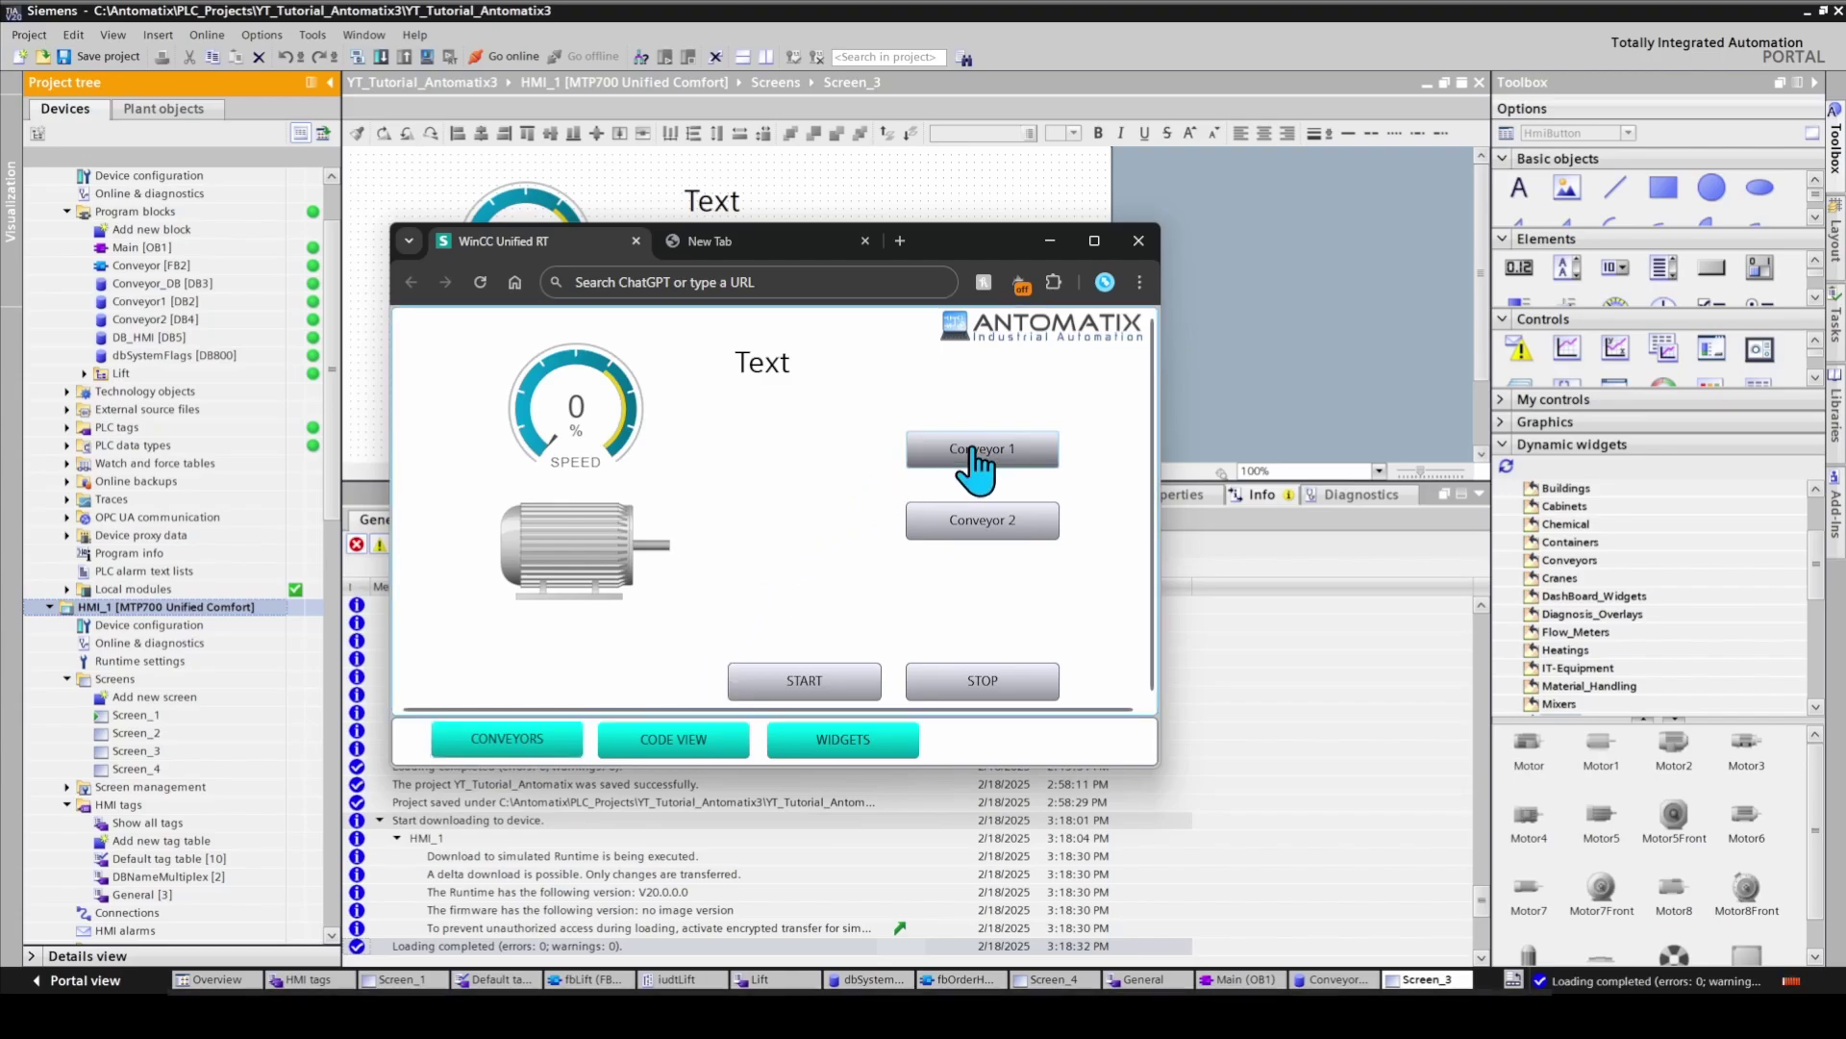
left_click(977, 520)
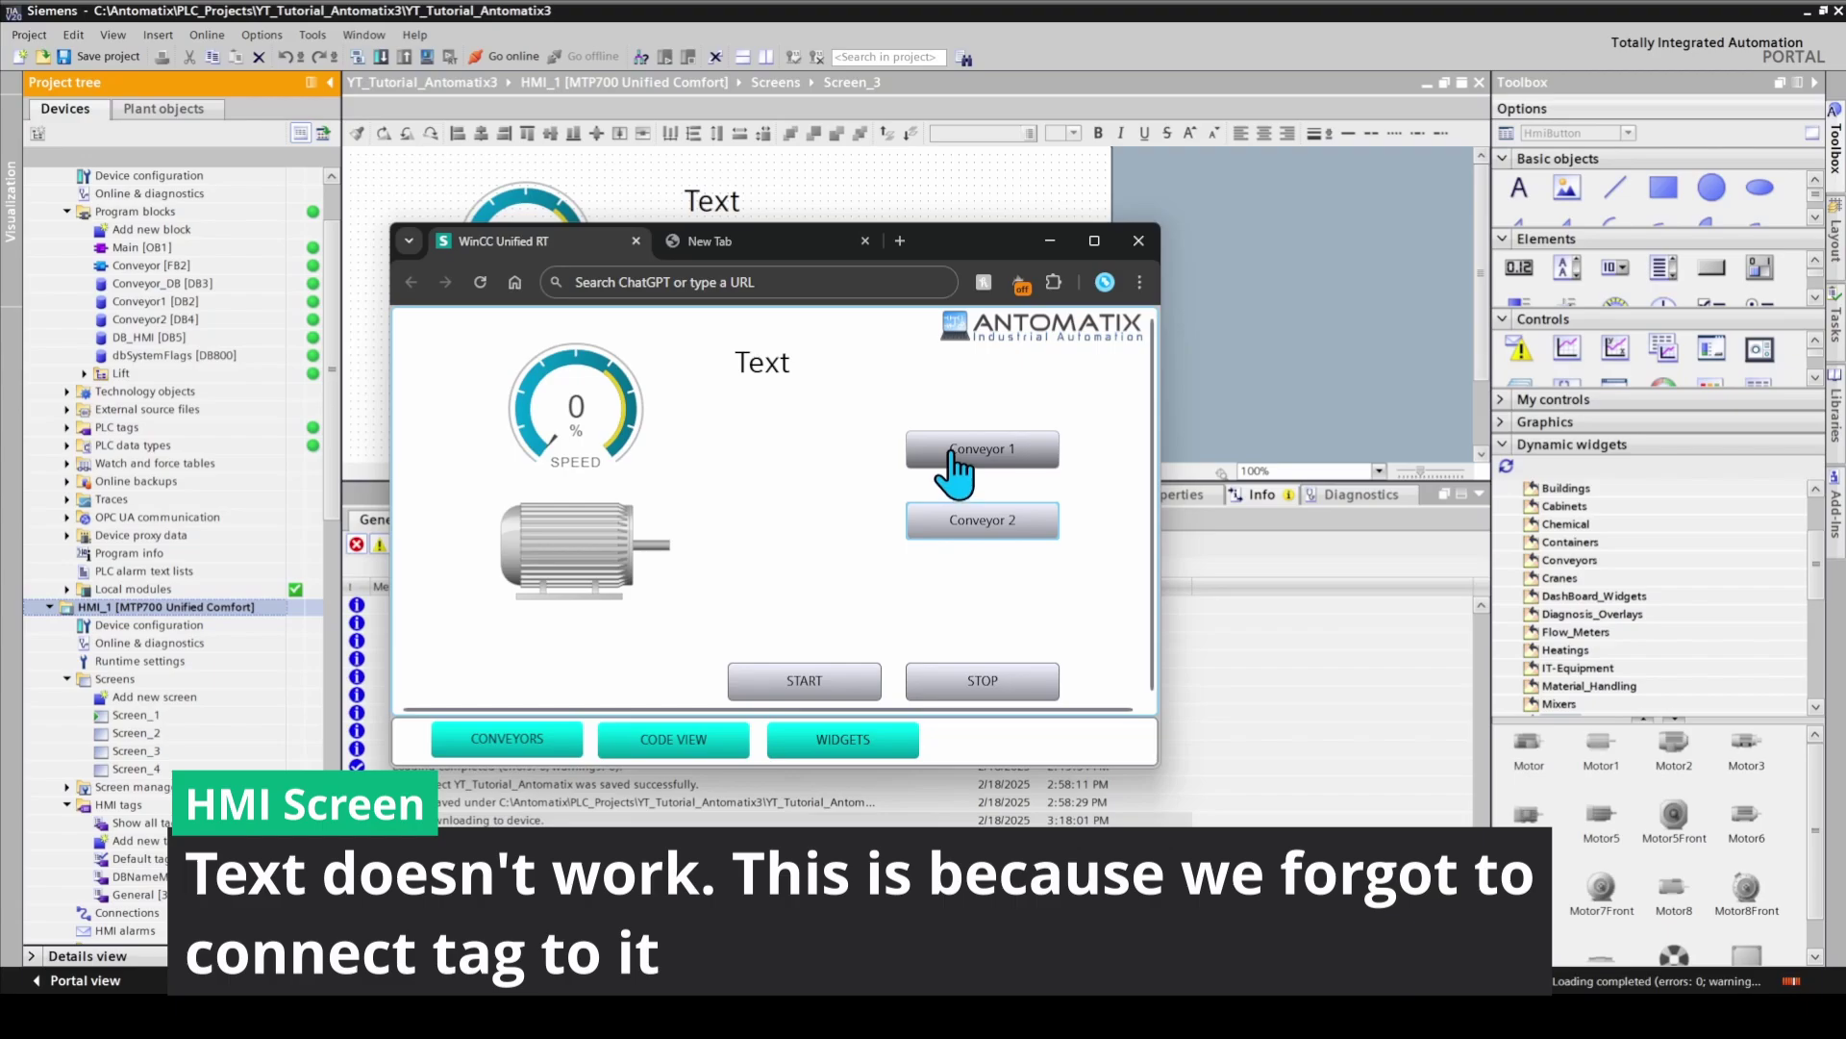
left_click(951, 453)
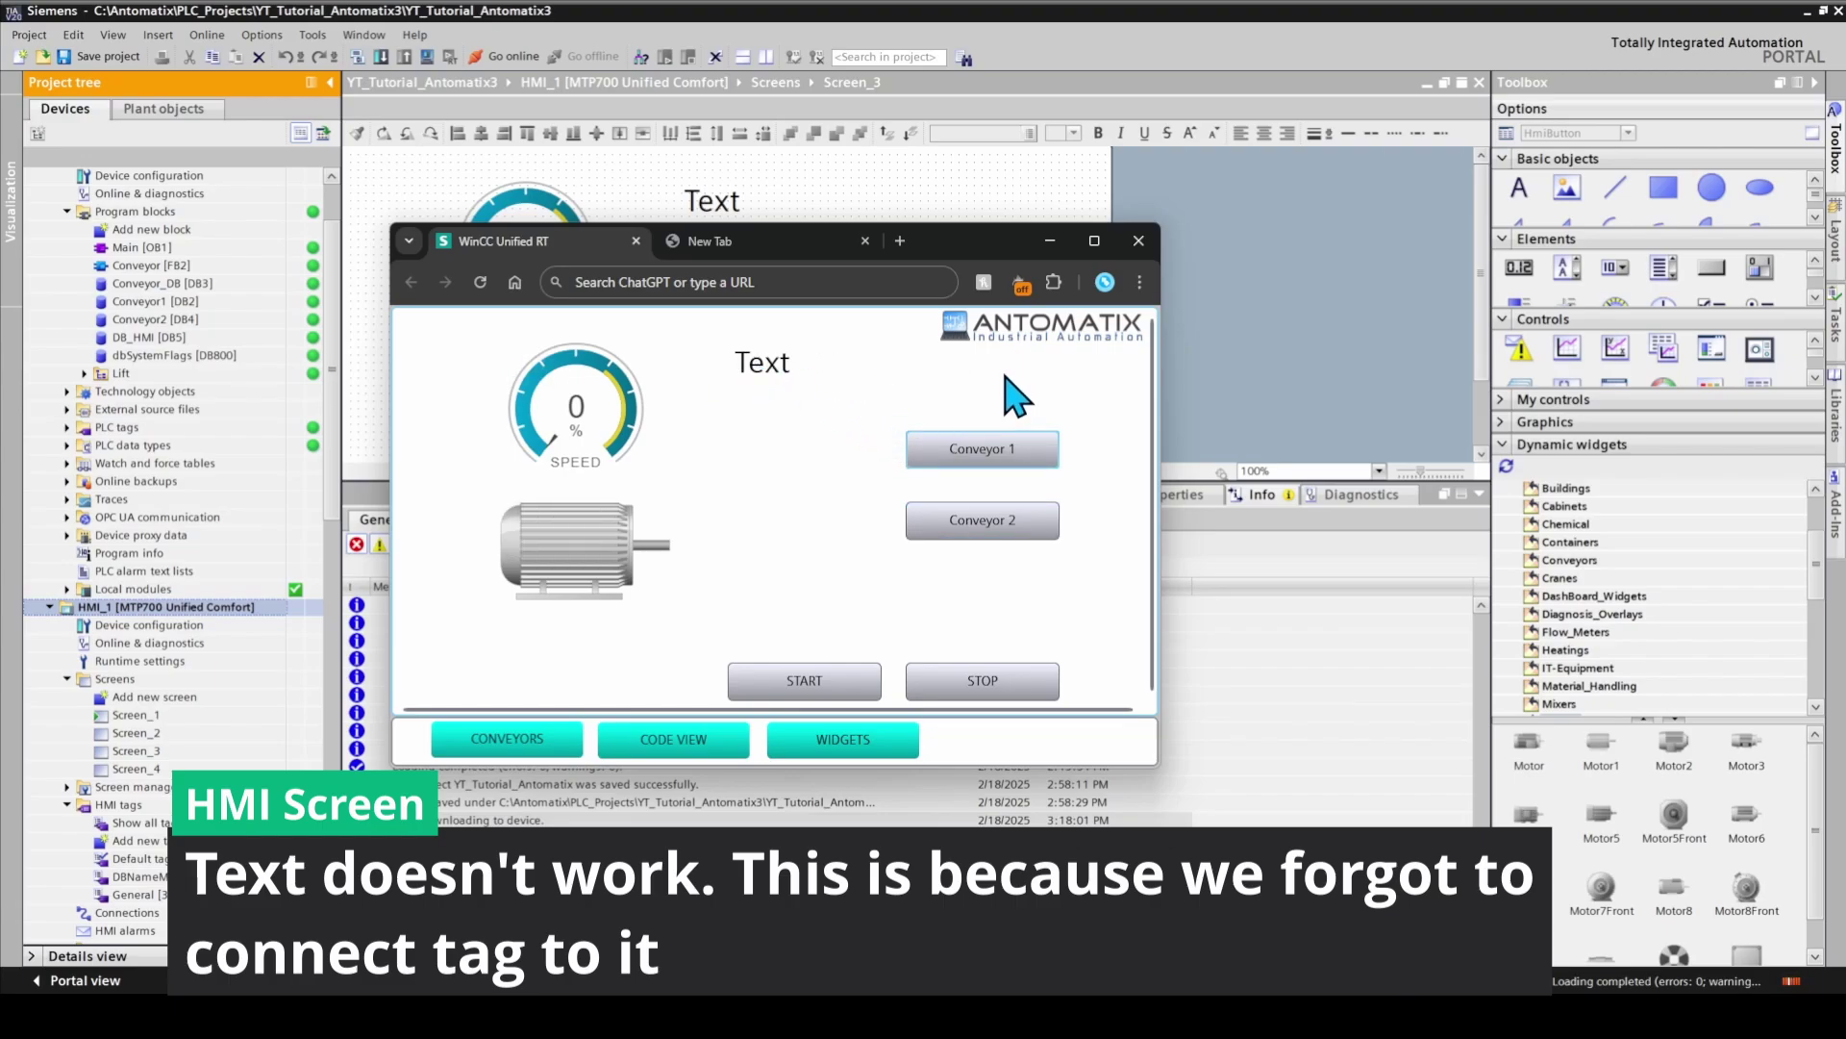
Return to Screen_3 in TIA Portal and set the dynamization of the text object's Text property to Tag
key("alt+Tab")
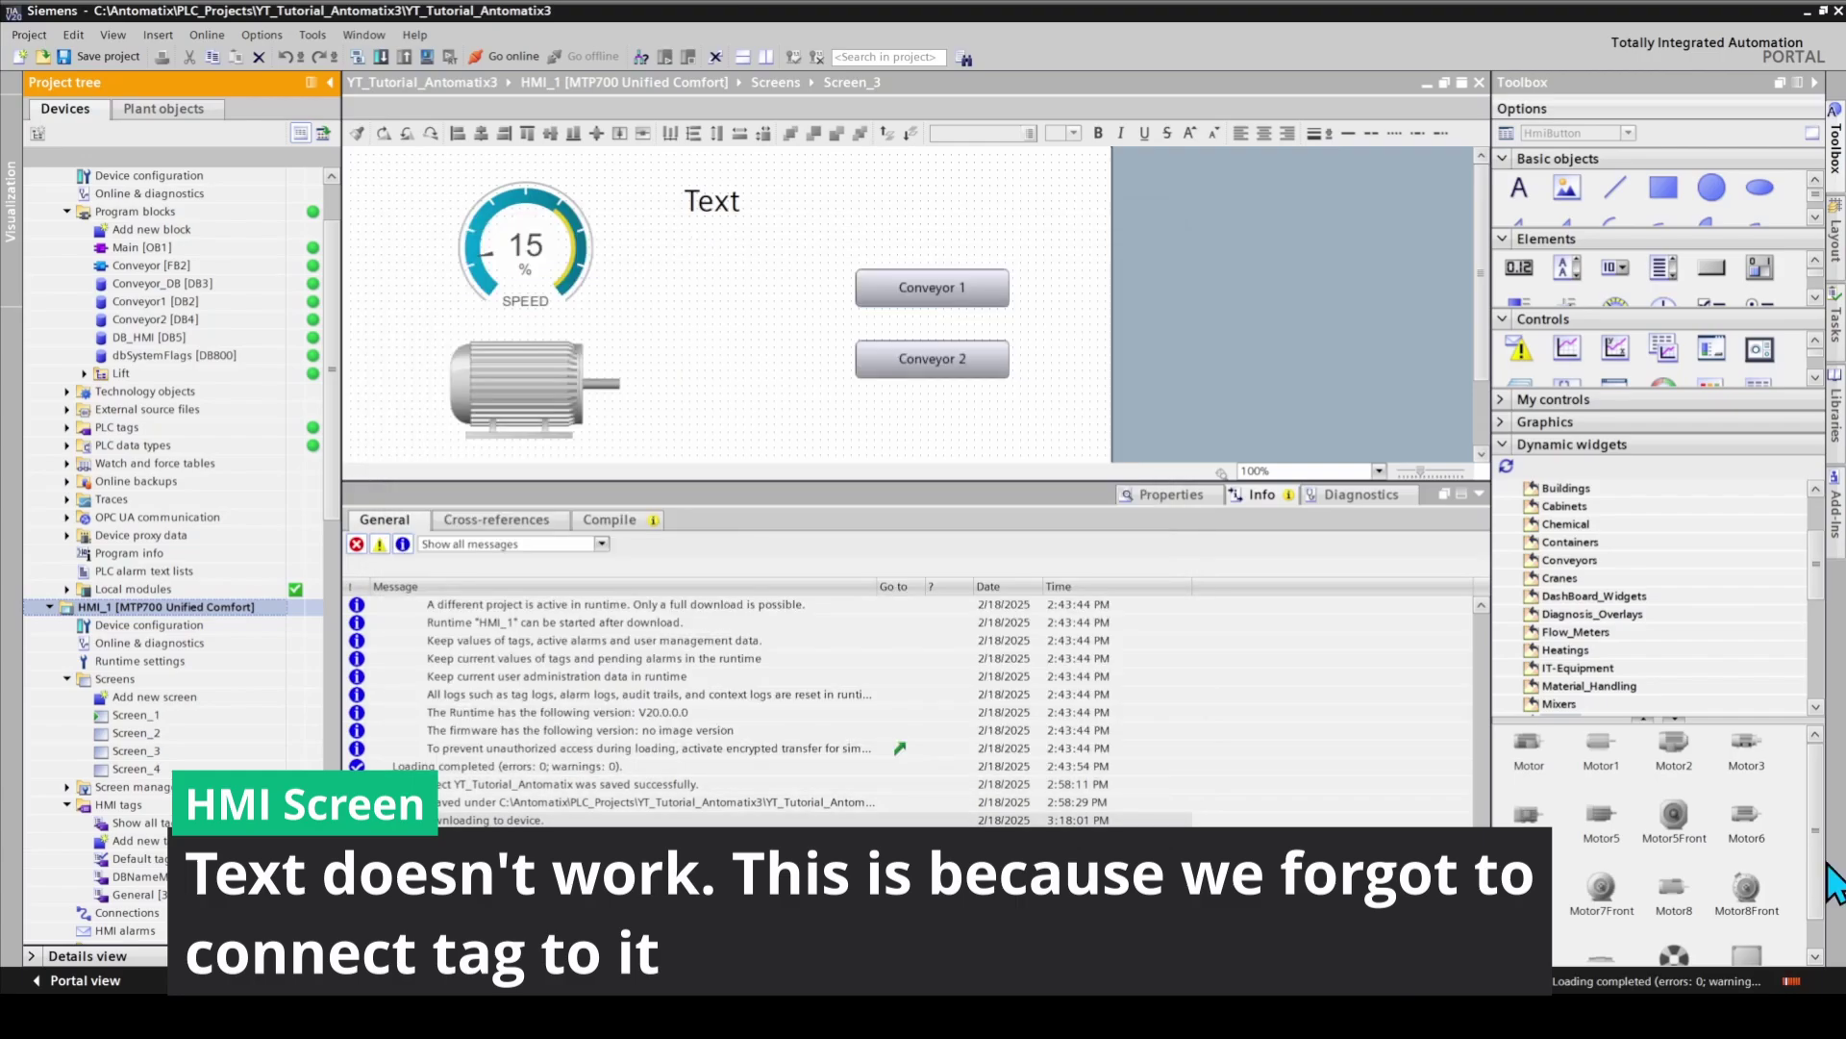
left_click(701, 201)
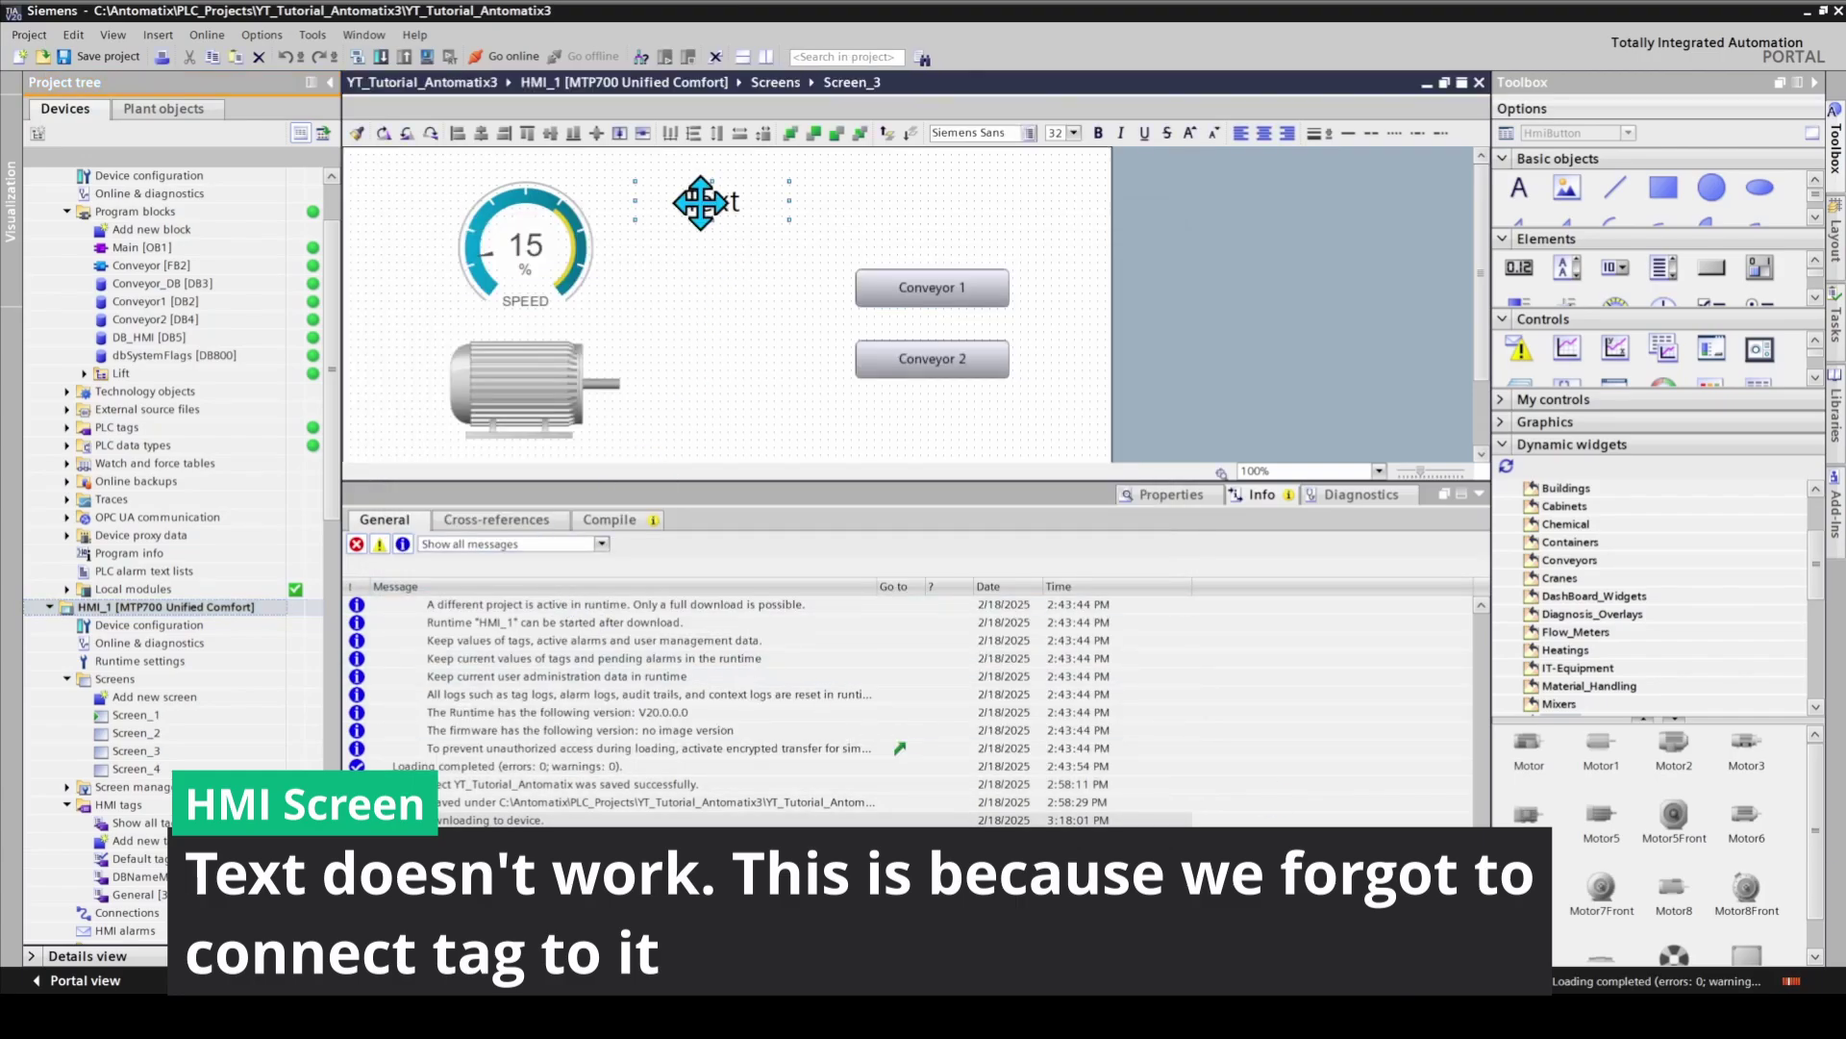
left_click(1171, 494)
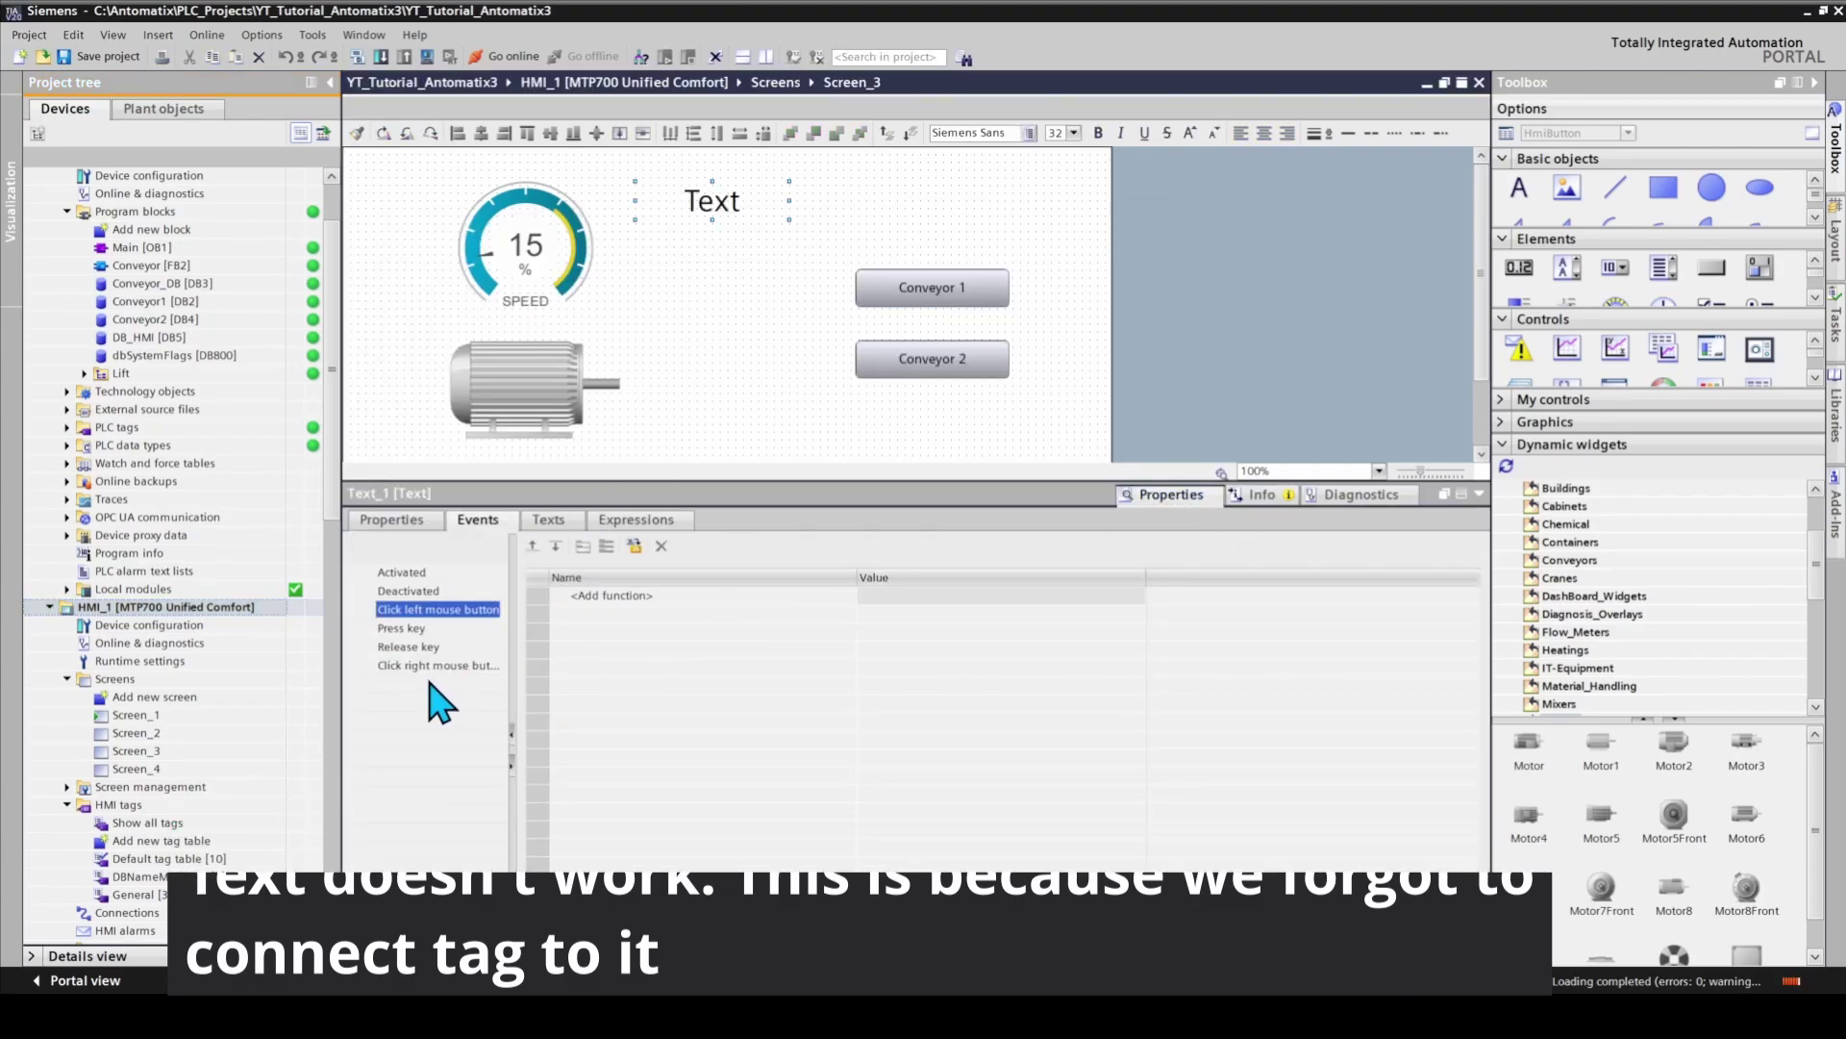
left_click(409, 522)
scroll(485, 871, "down", 3)
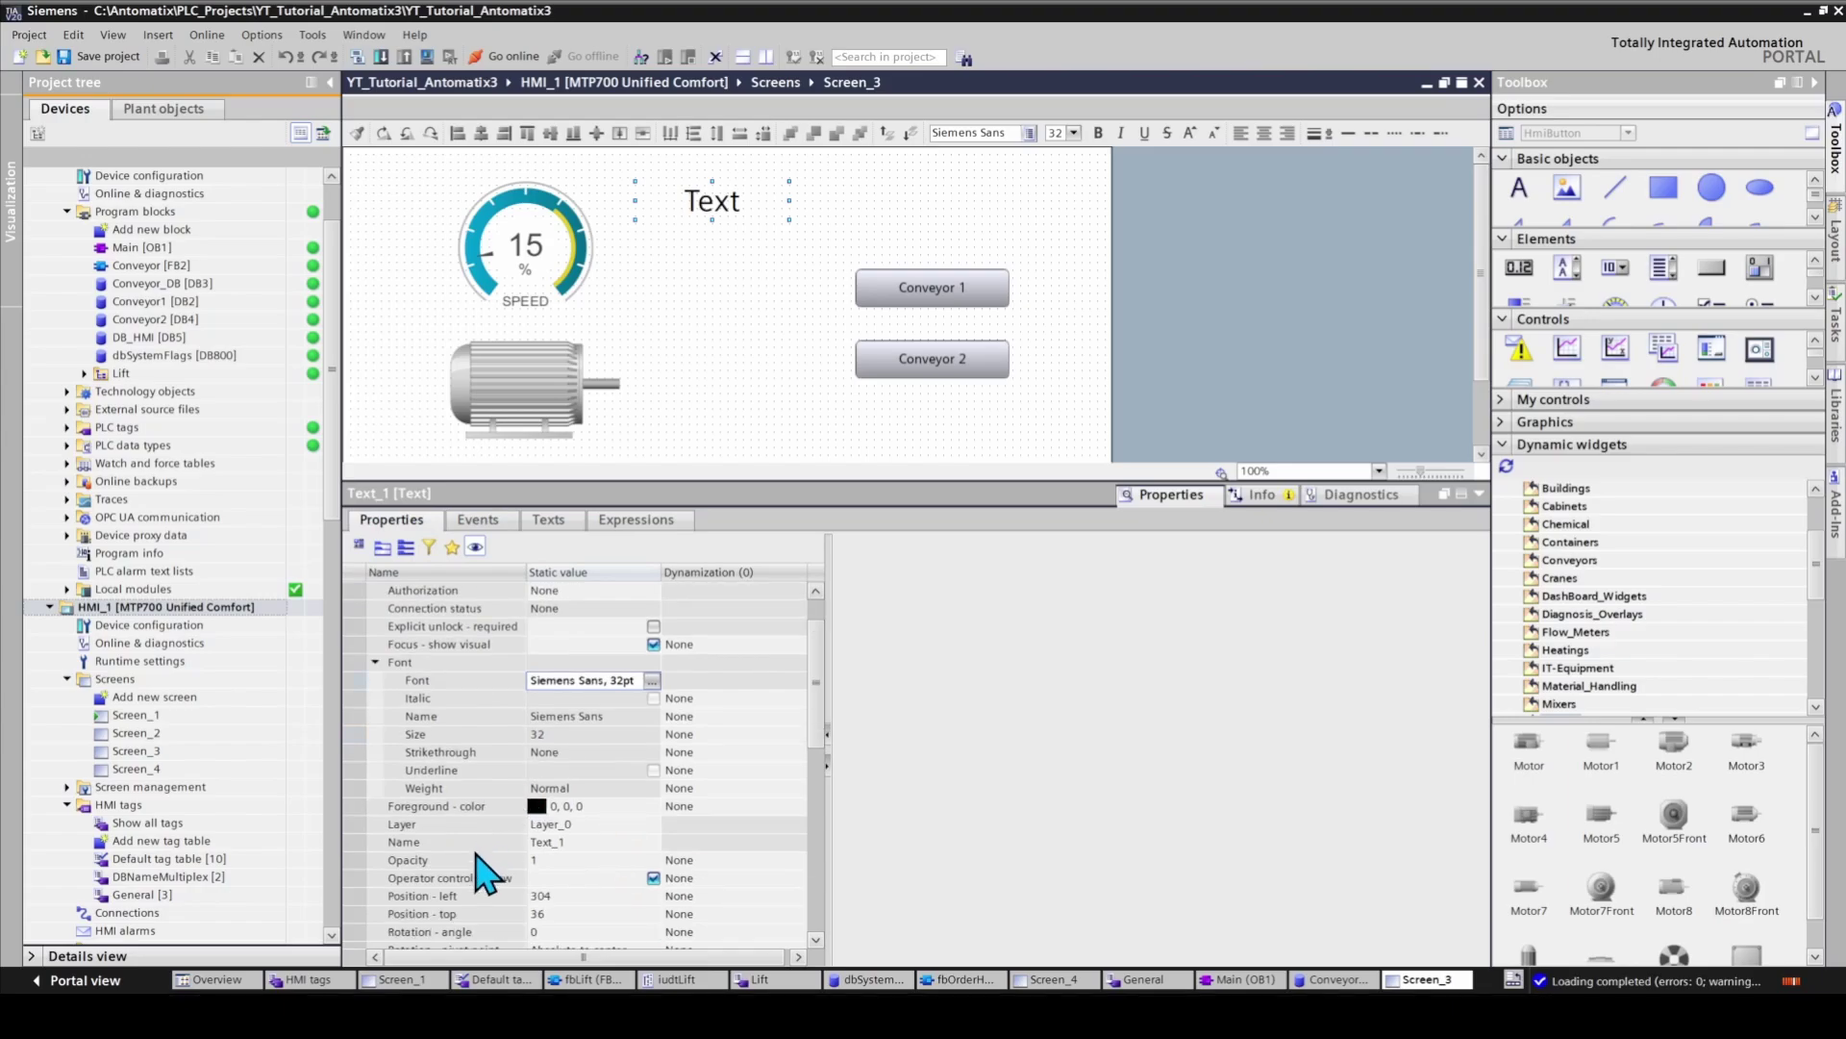
scroll(486, 870, "down", 2)
scroll(452, 769, "down", 2)
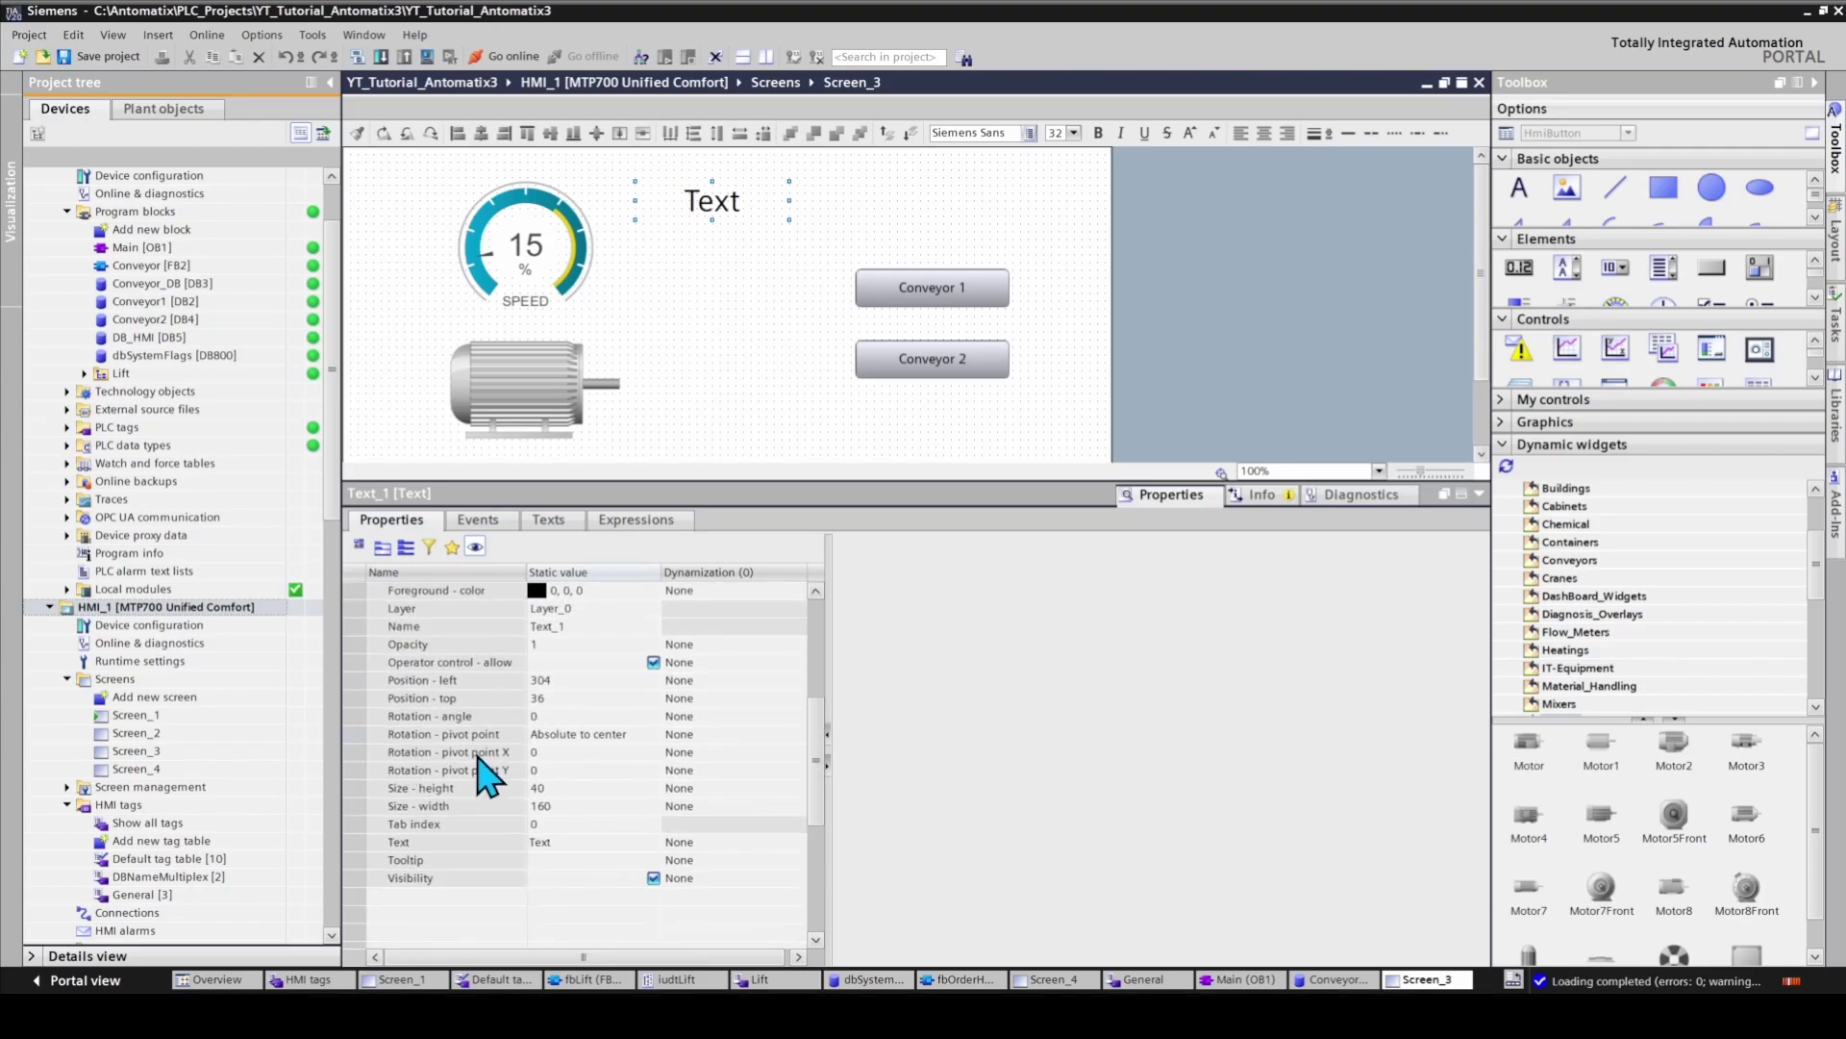
left_click(741, 842)
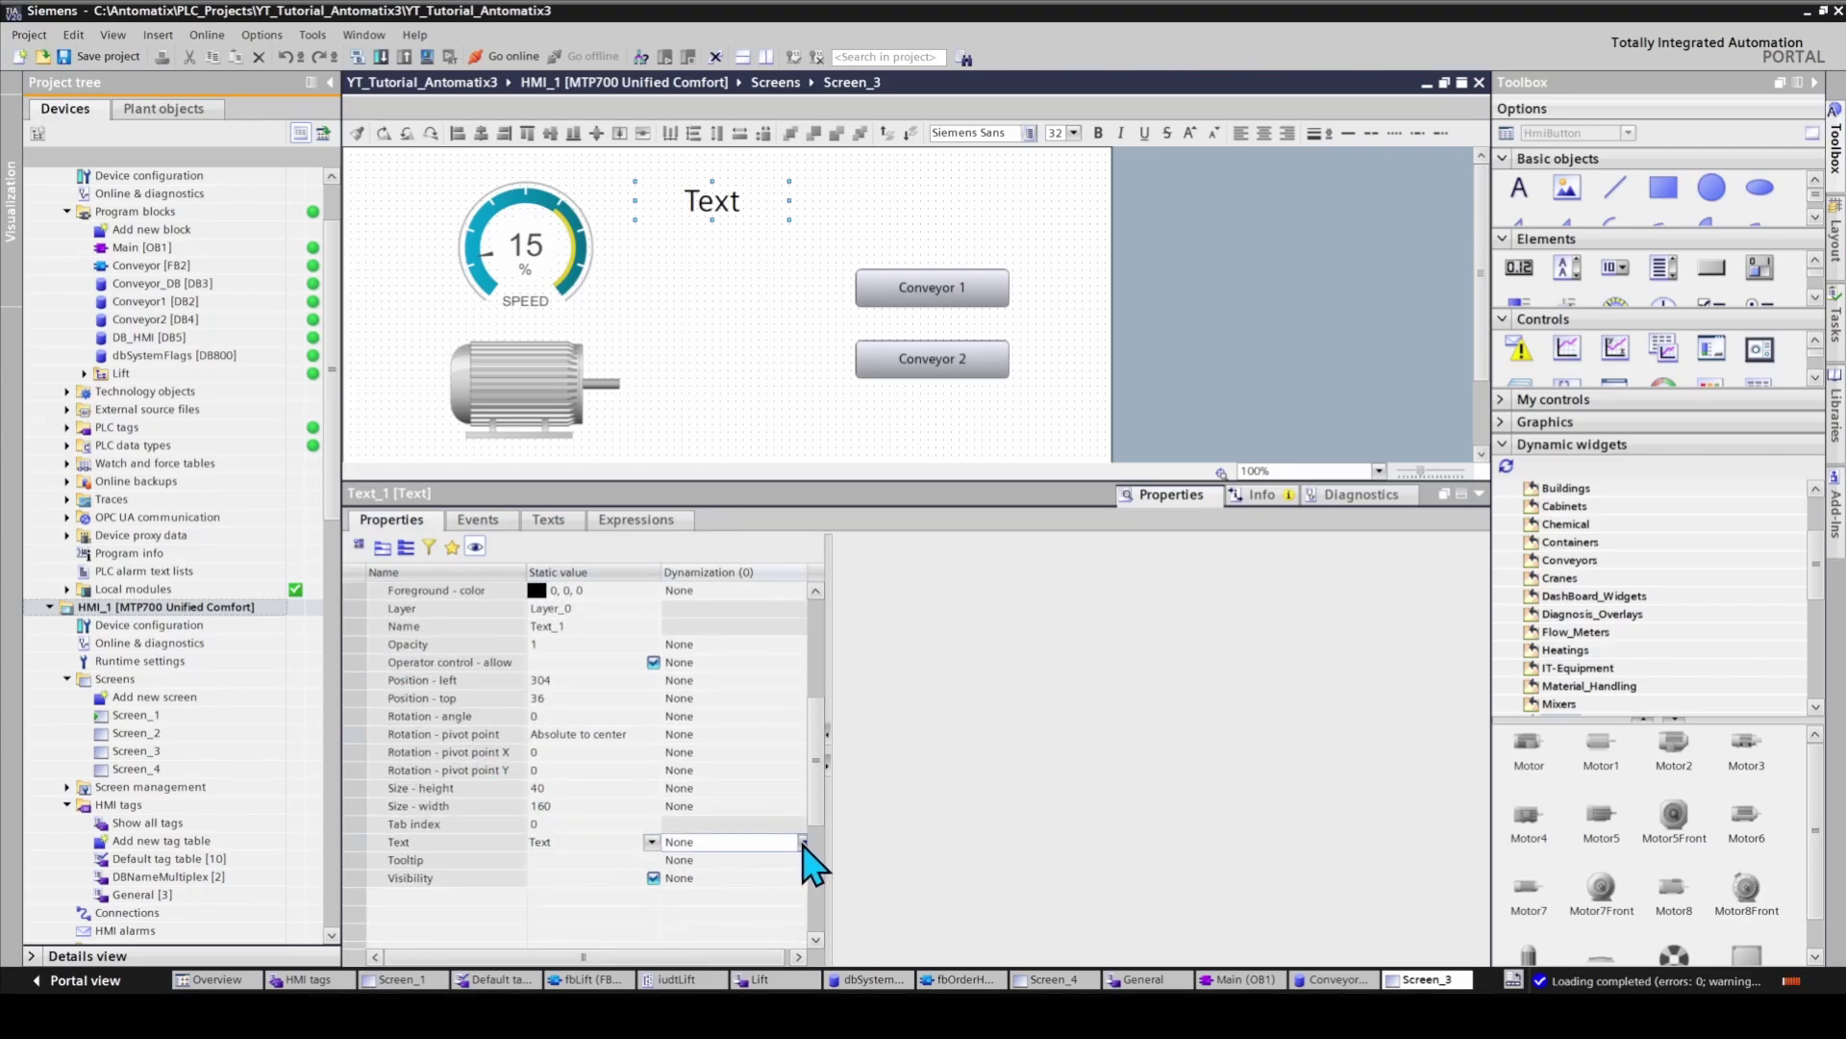
left_click(803, 844)
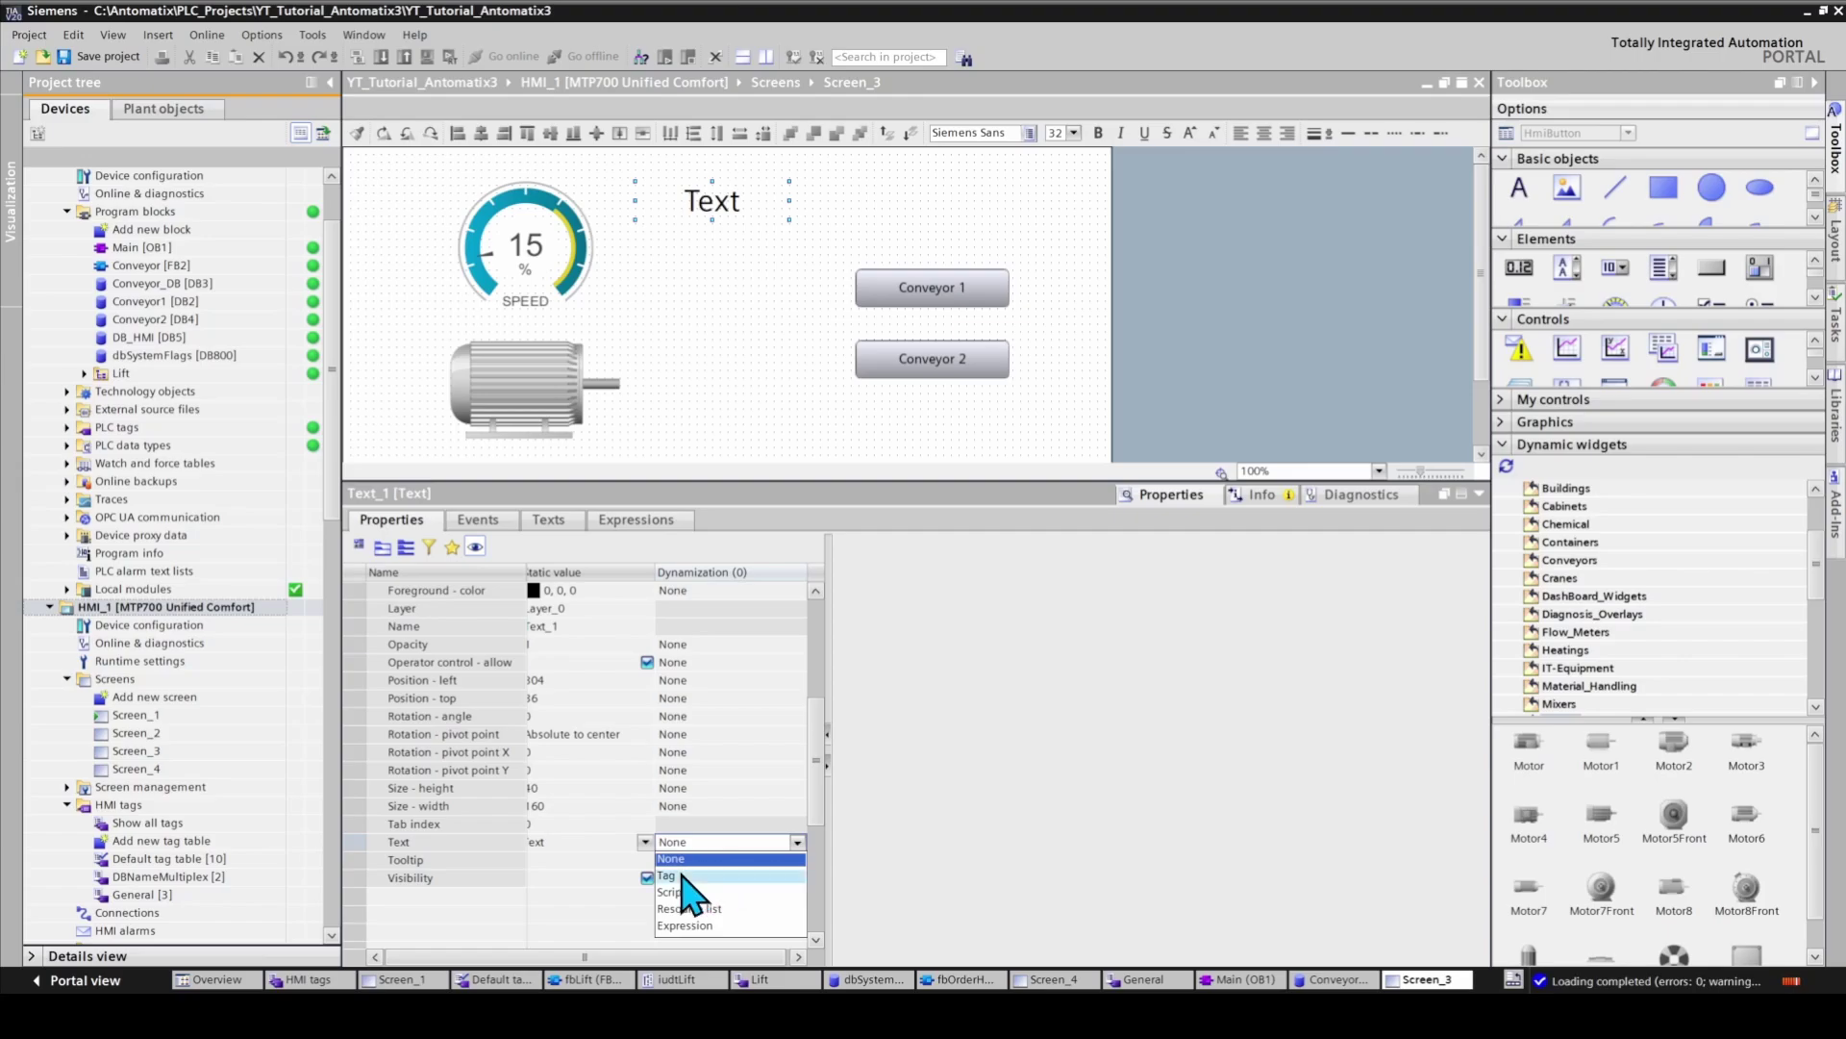
left_click(740, 911)
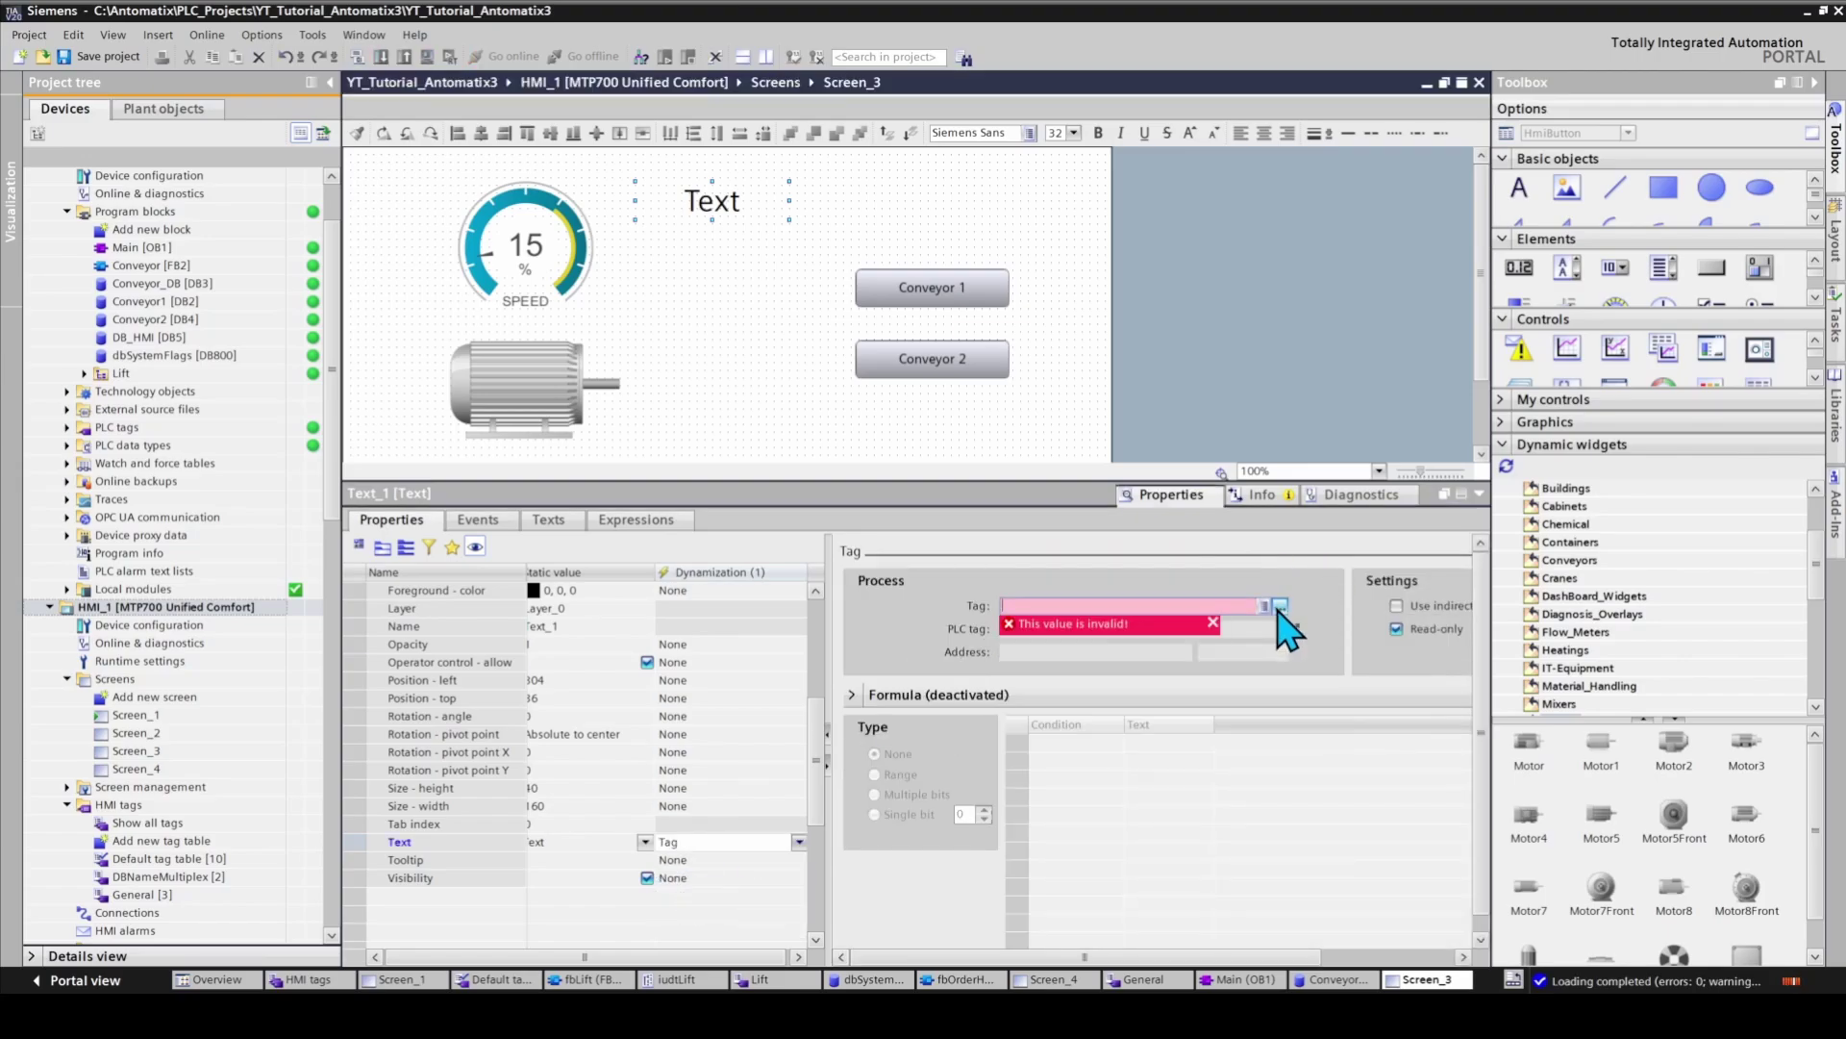
Assign the HMI tag DB_ConveyotName as the process tag of the text object
left_click(1280, 608)
left_click(1330, 766)
double_click(1327, 577)
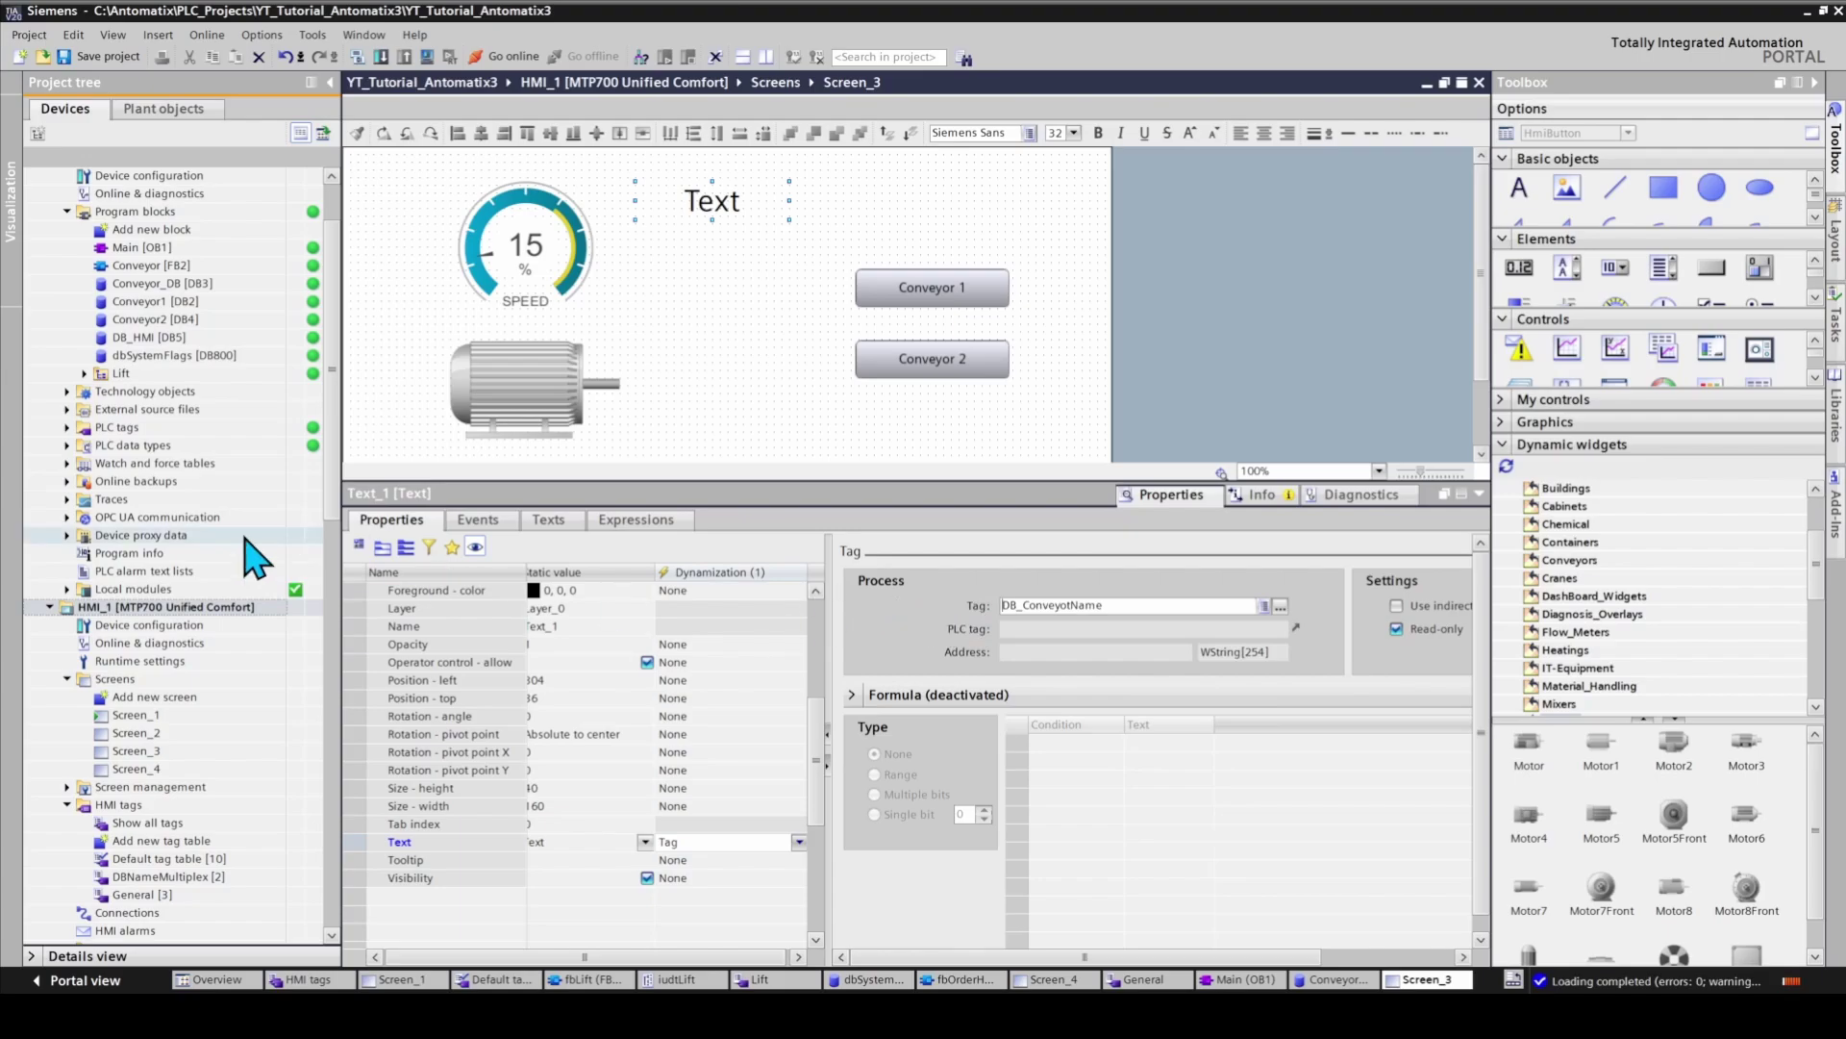
Simulate HMI_1 again and, on the conveyors screen, test switching from Conveyor 1 to Conveyor 2 and starting the conveyor
left_click(157, 608)
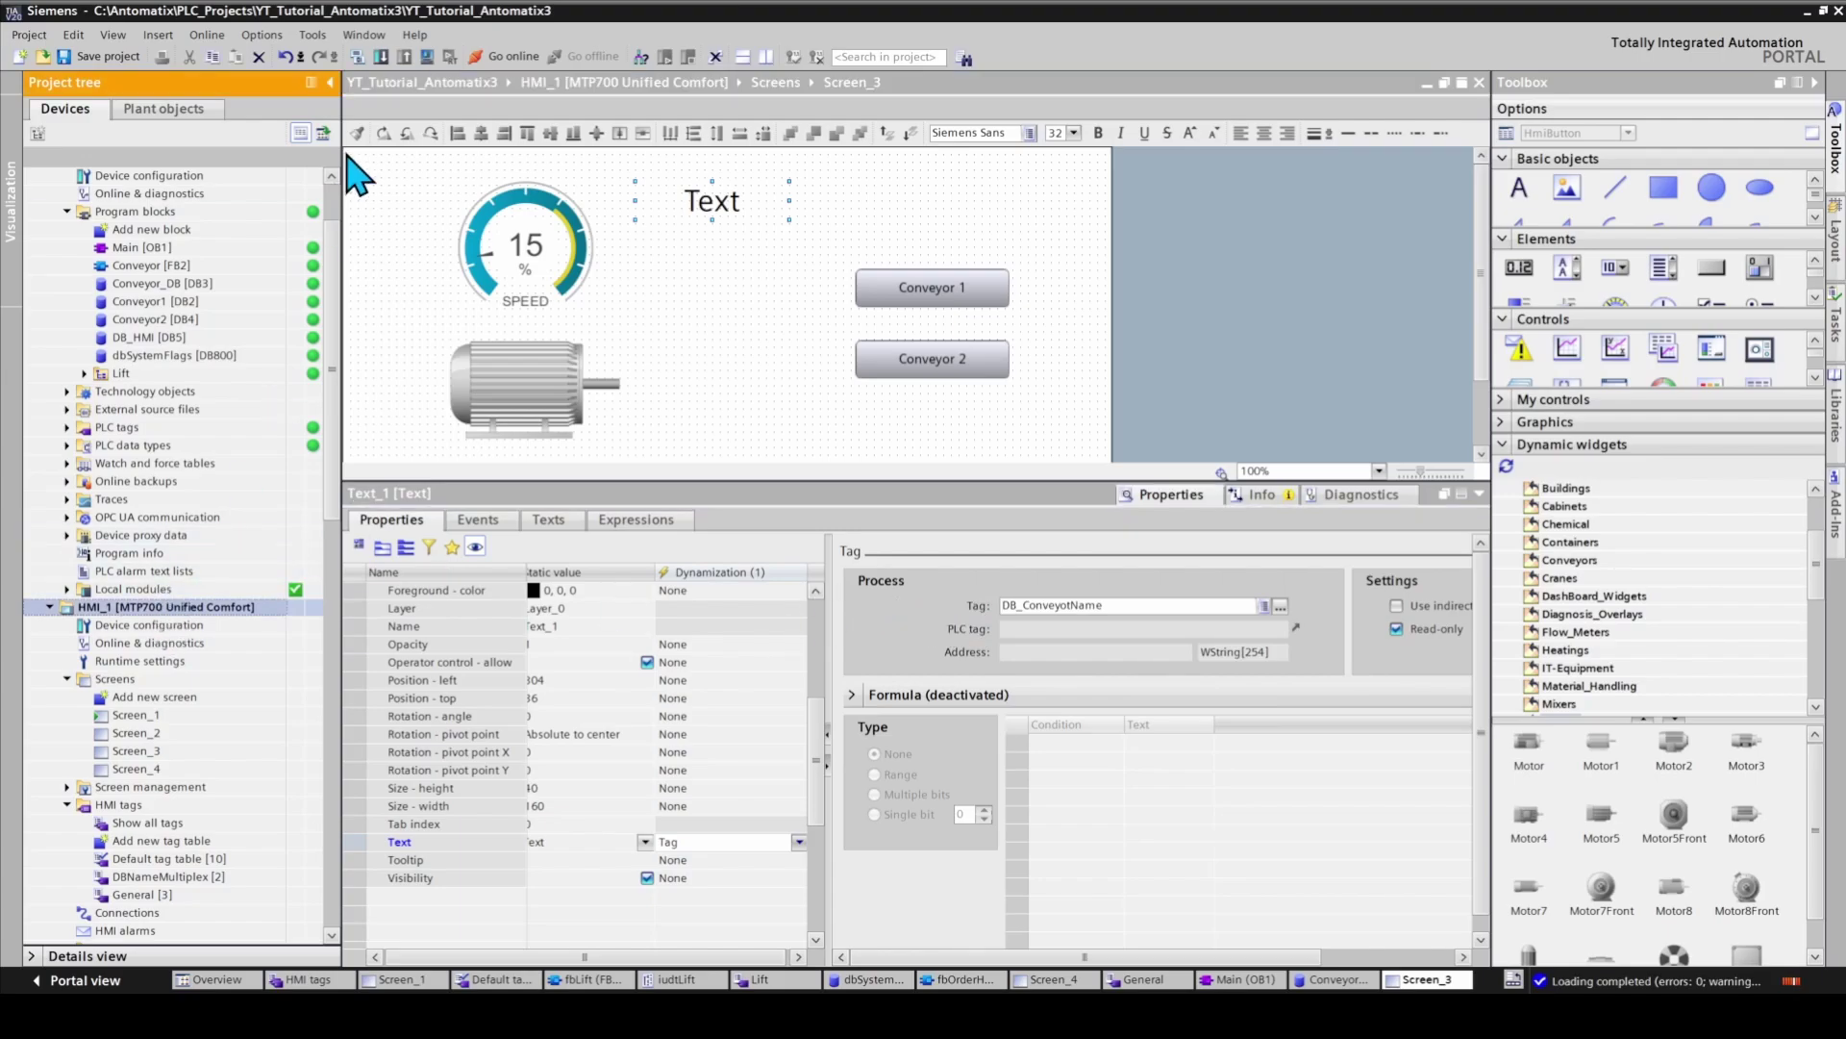
left_click(425, 60)
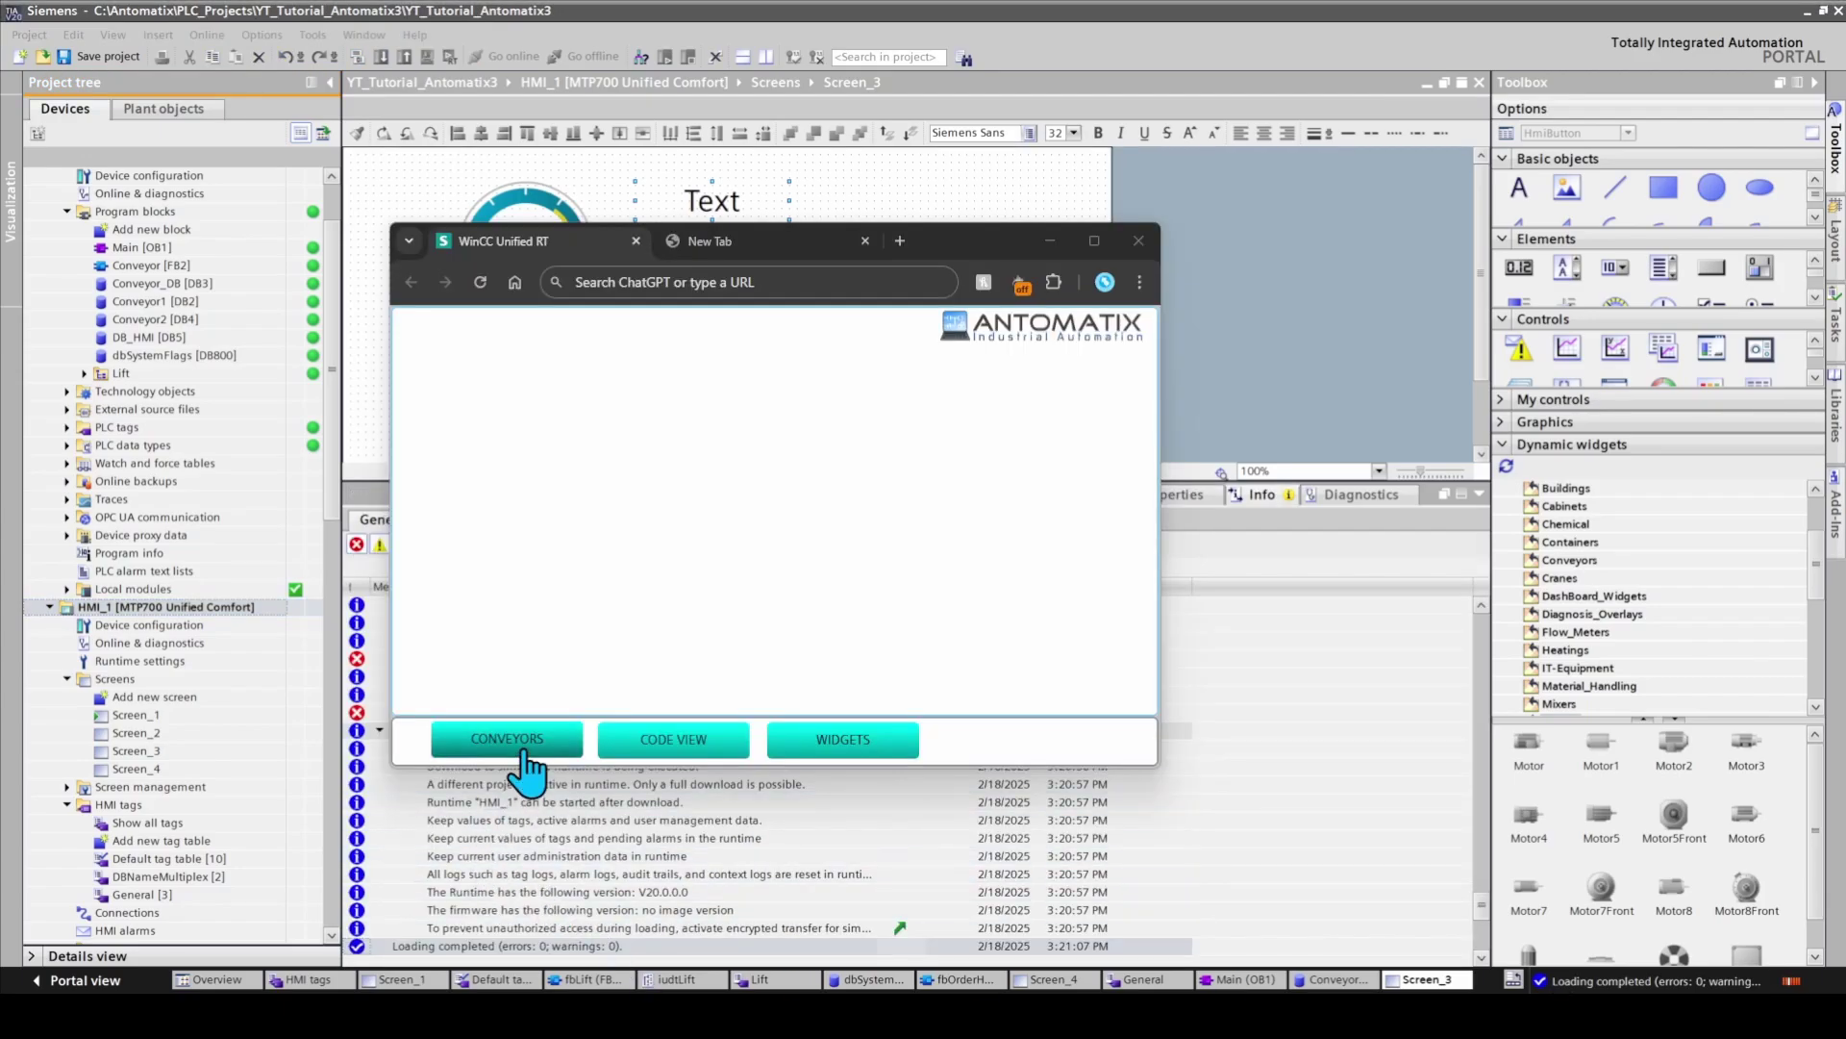
left_click(525, 745)
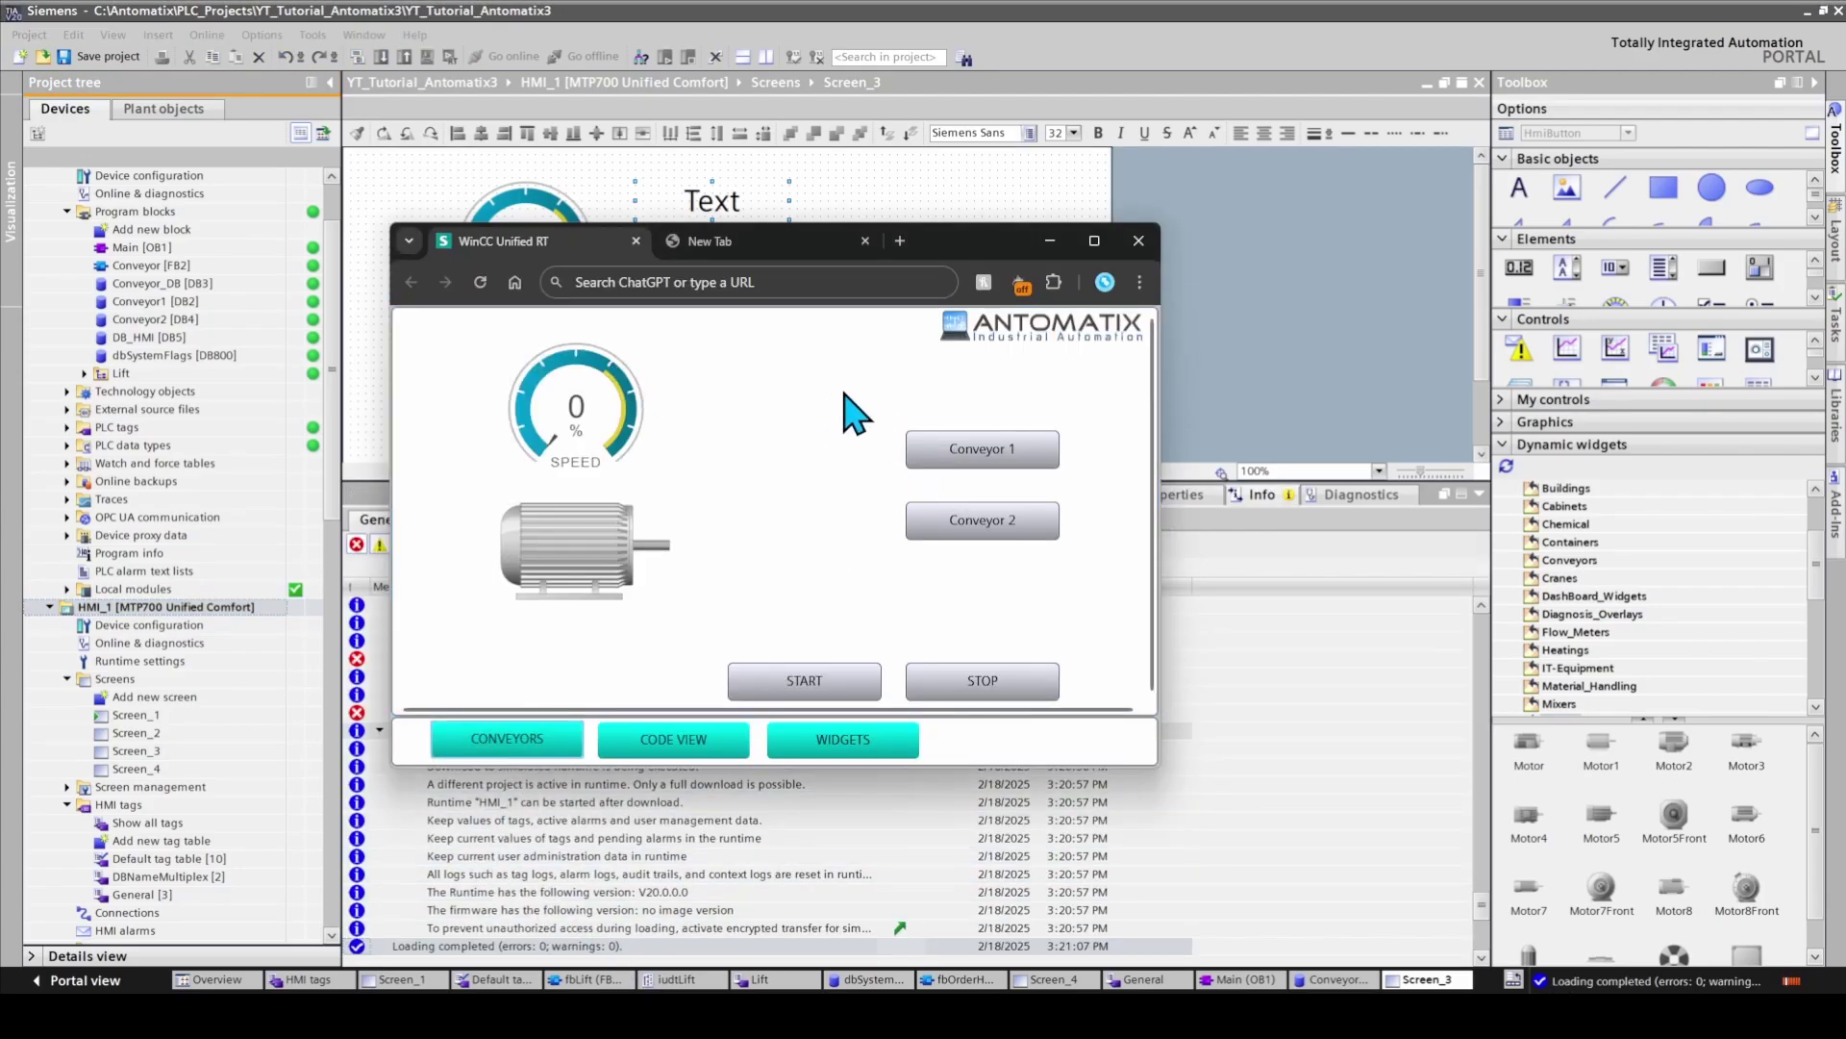
left_click(956, 450)
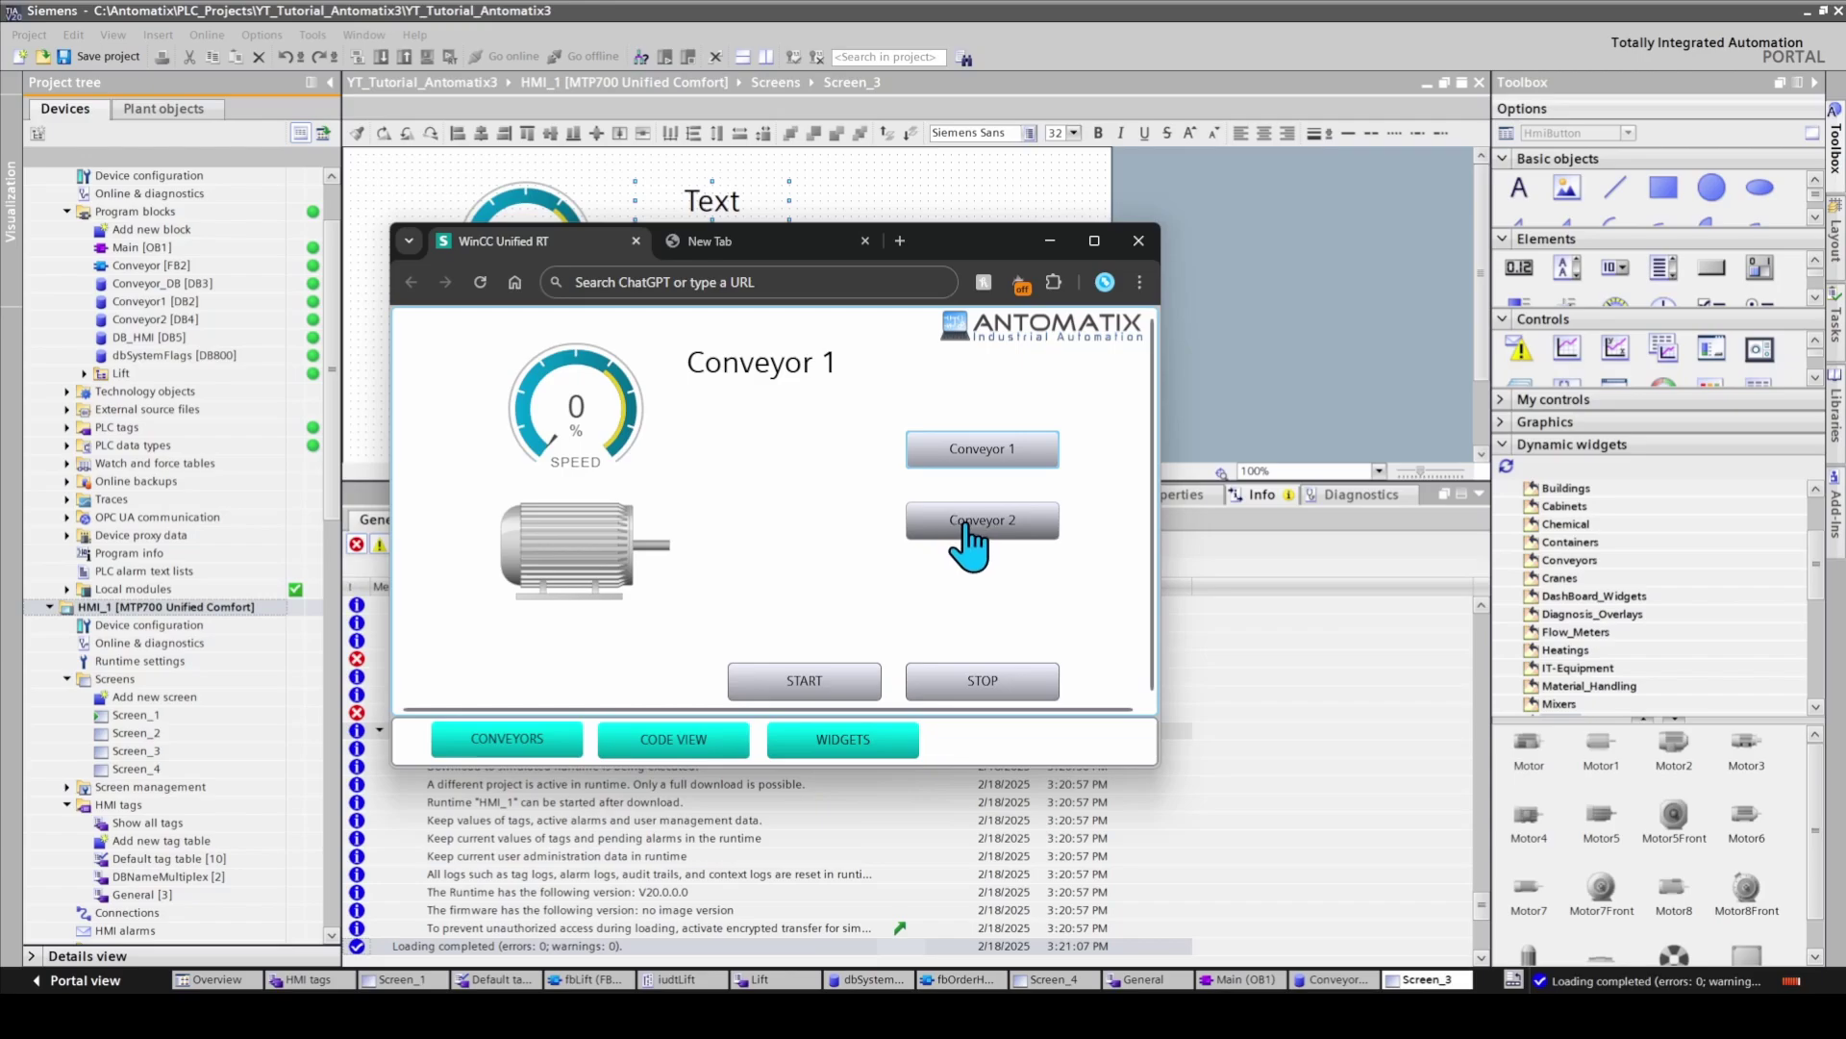
left_click(816, 684)
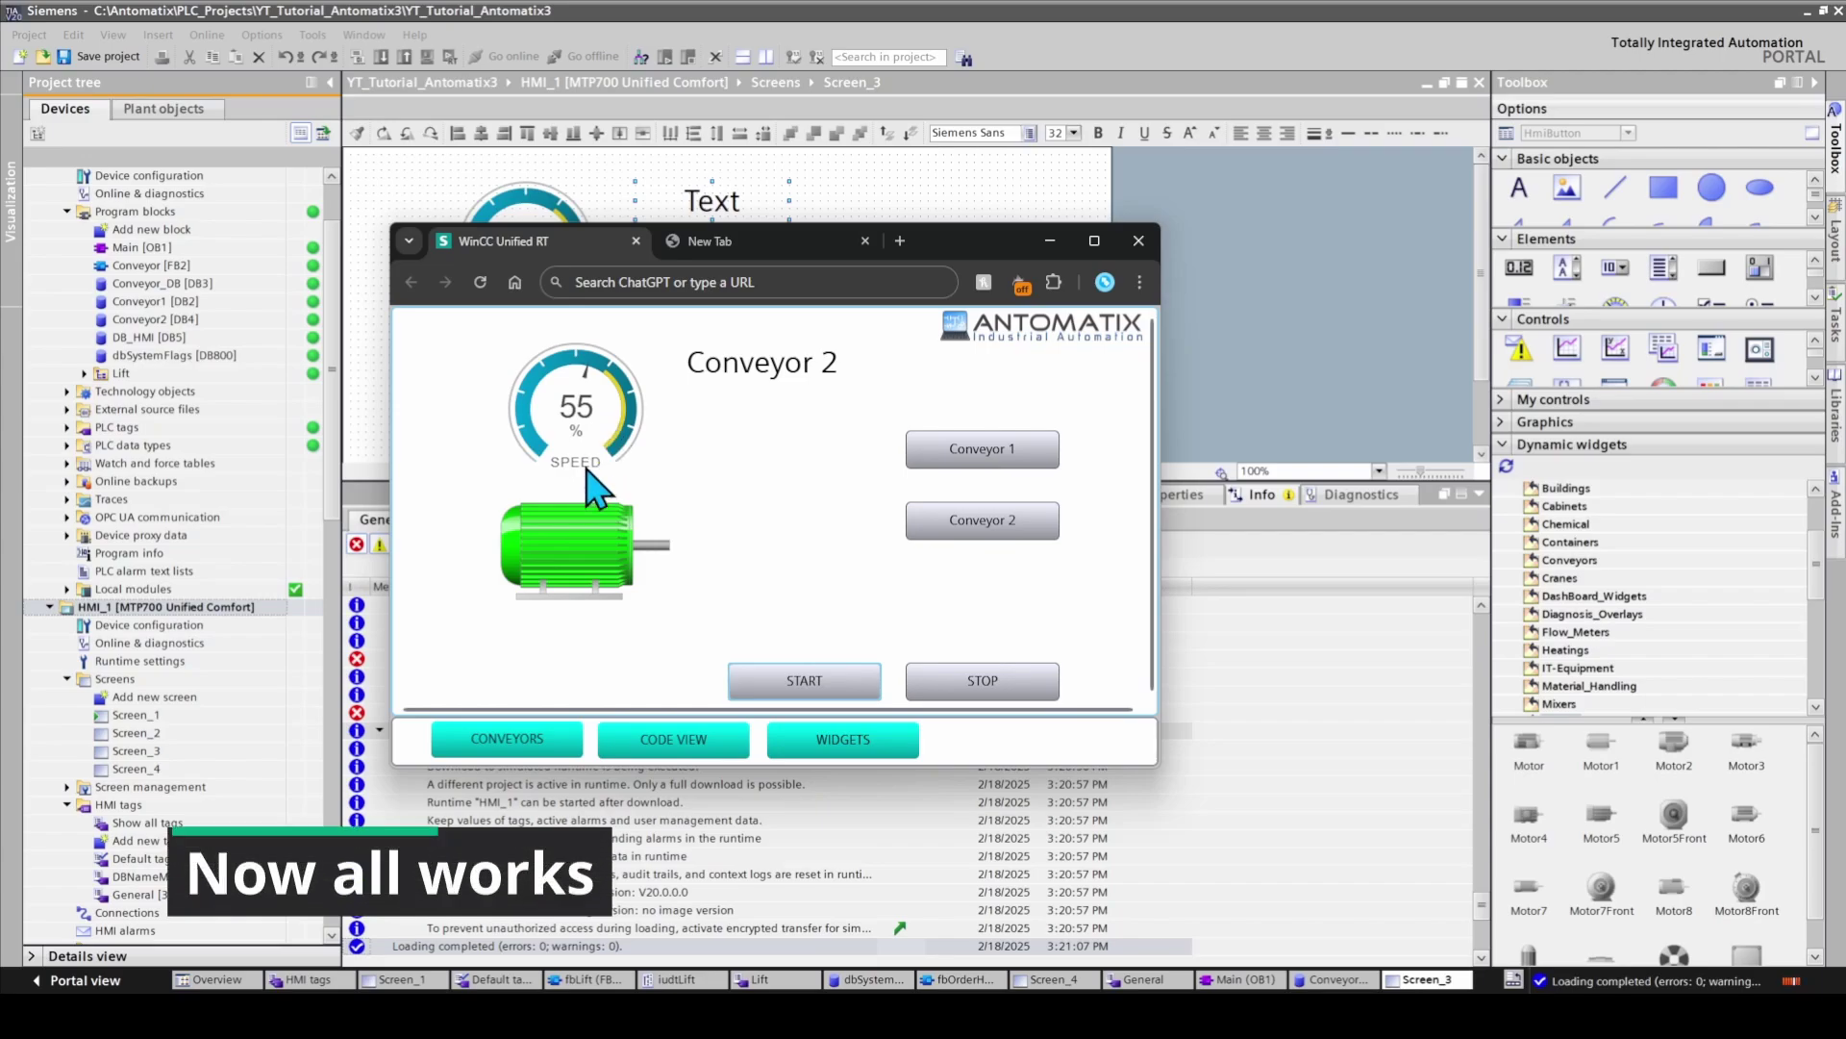
In the running HMI, test switching to Conveyor 1 and stopping that conveyor
left_click(973, 450)
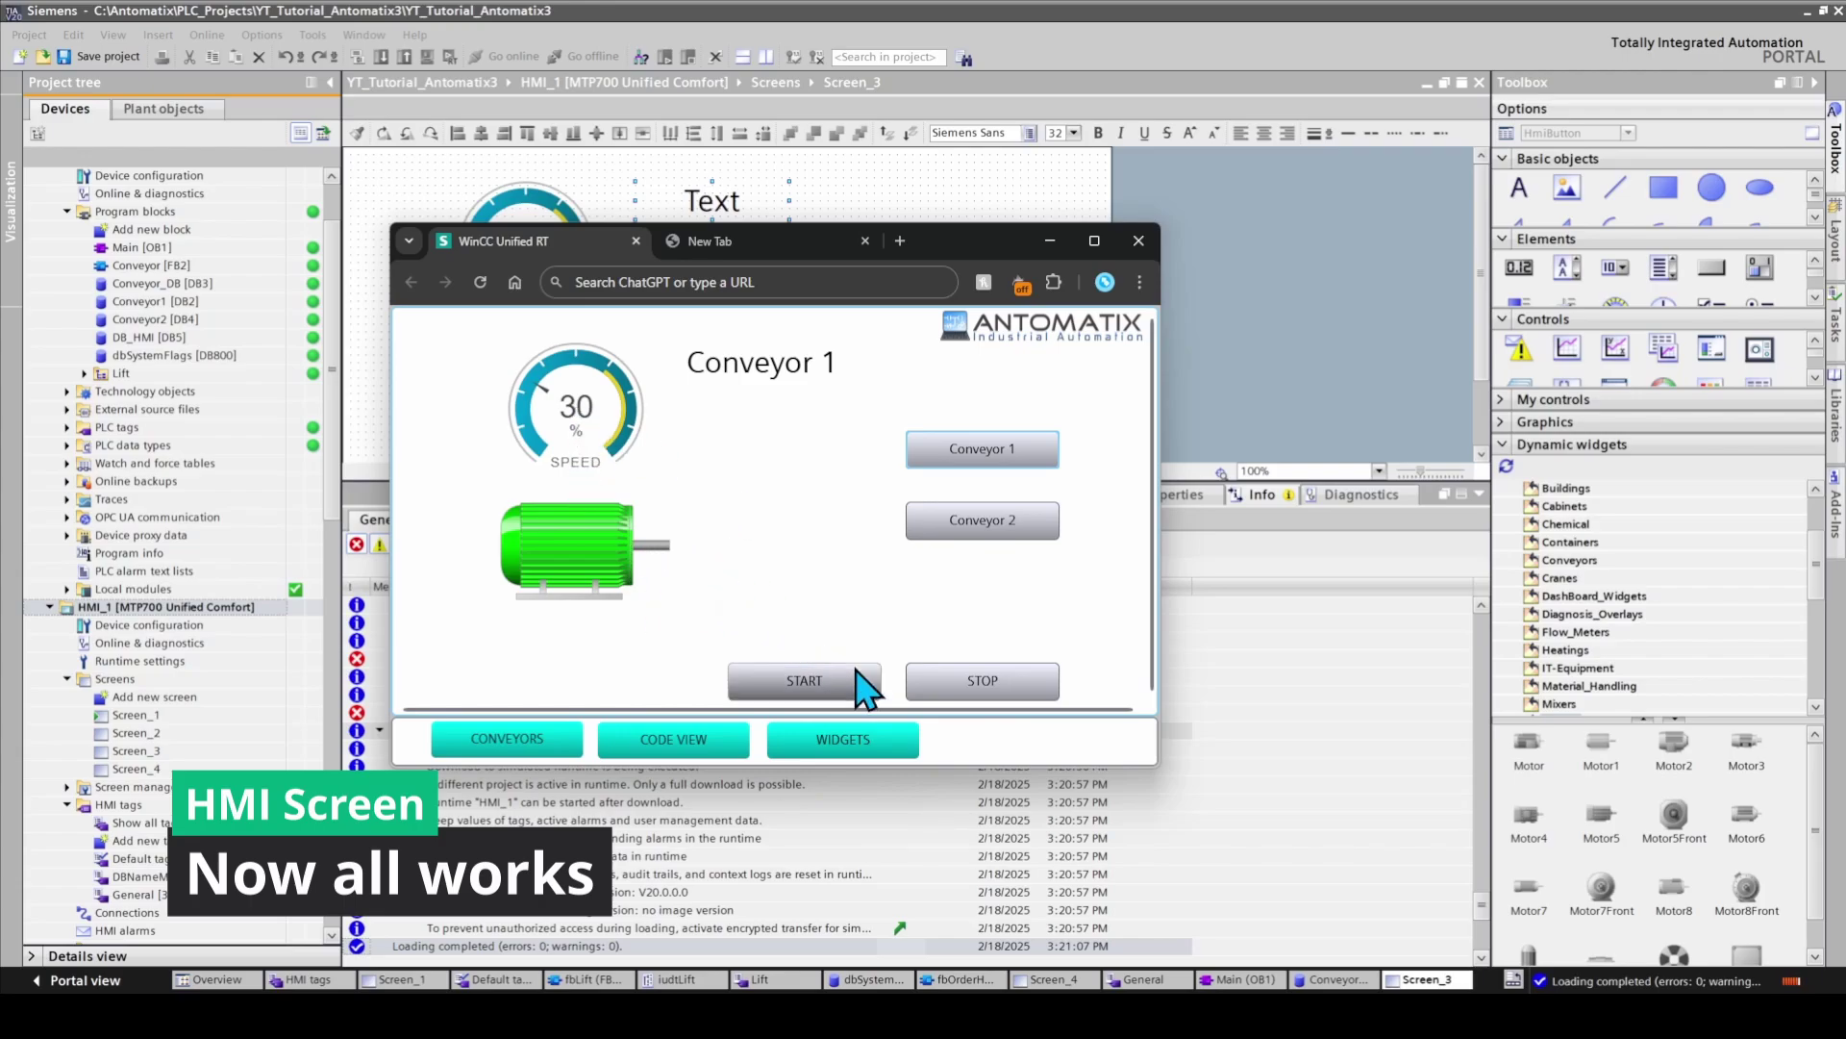
left_click(976, 682)
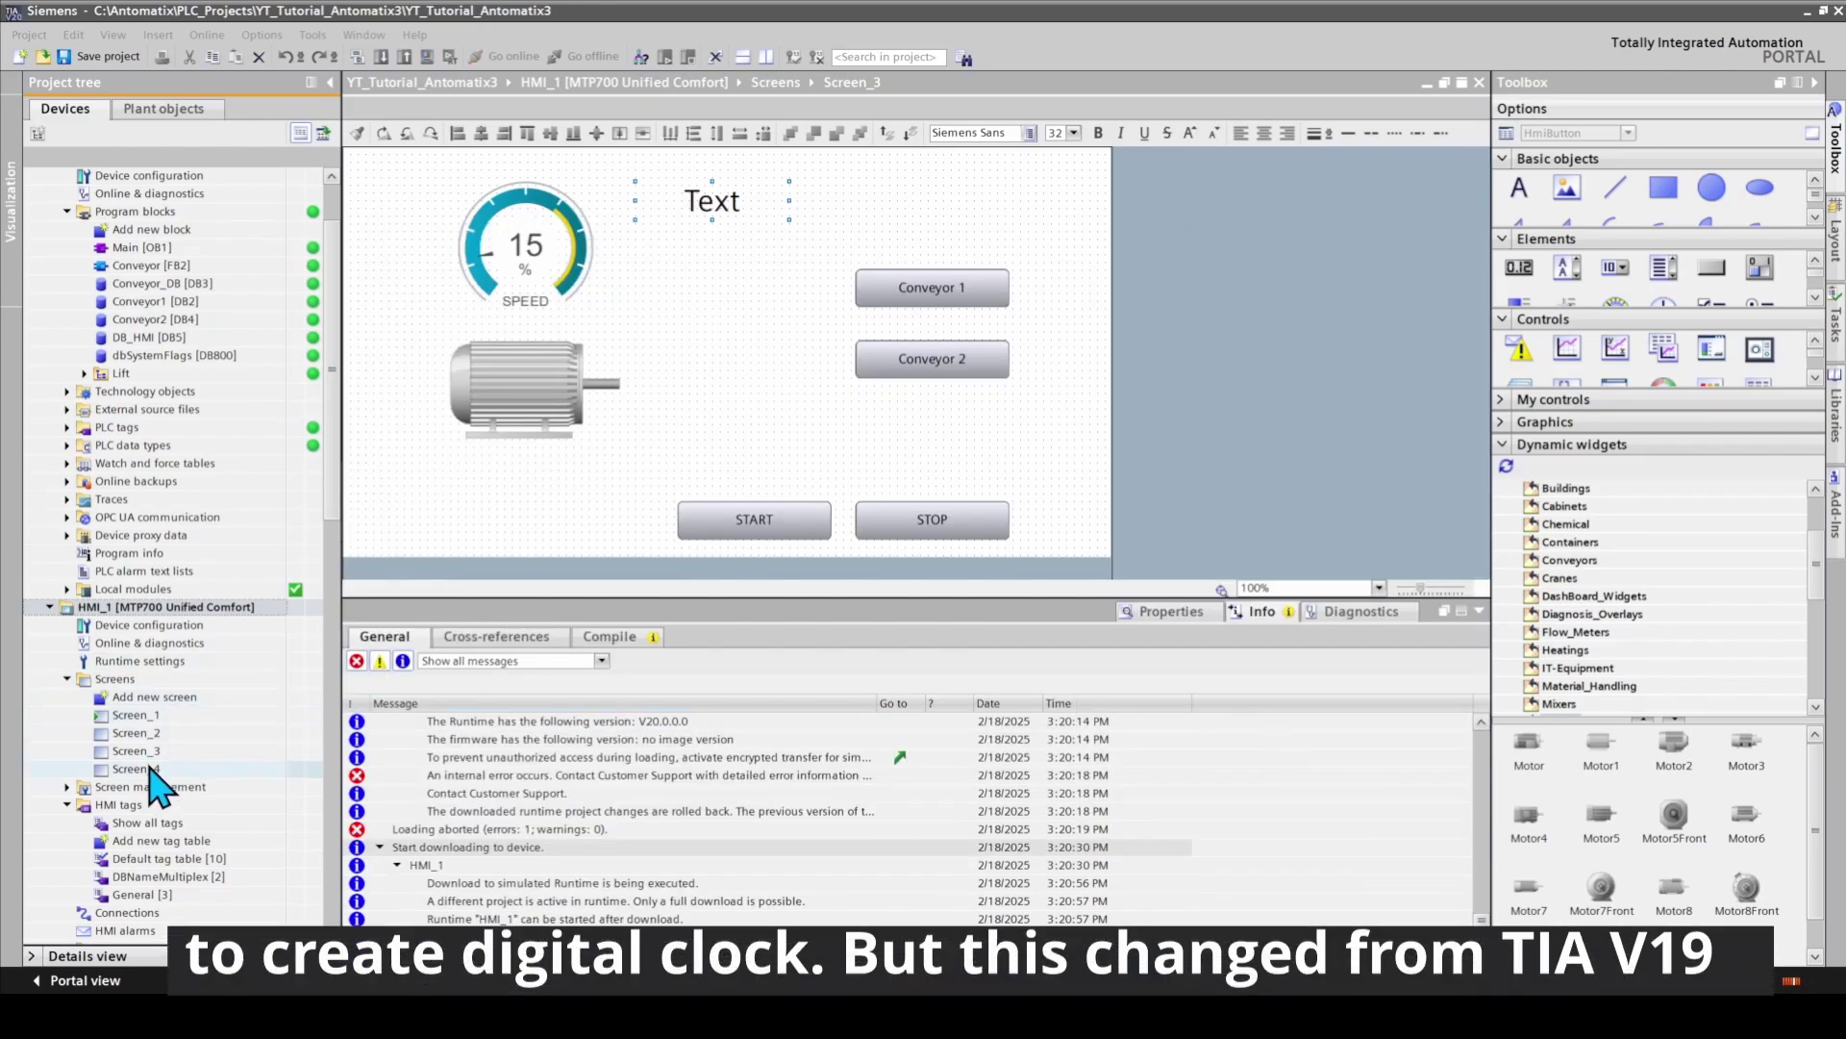
Return to TIA Portal, open Screen_1 and place a Clock element in the middle of the screen
double_click(144, 716)
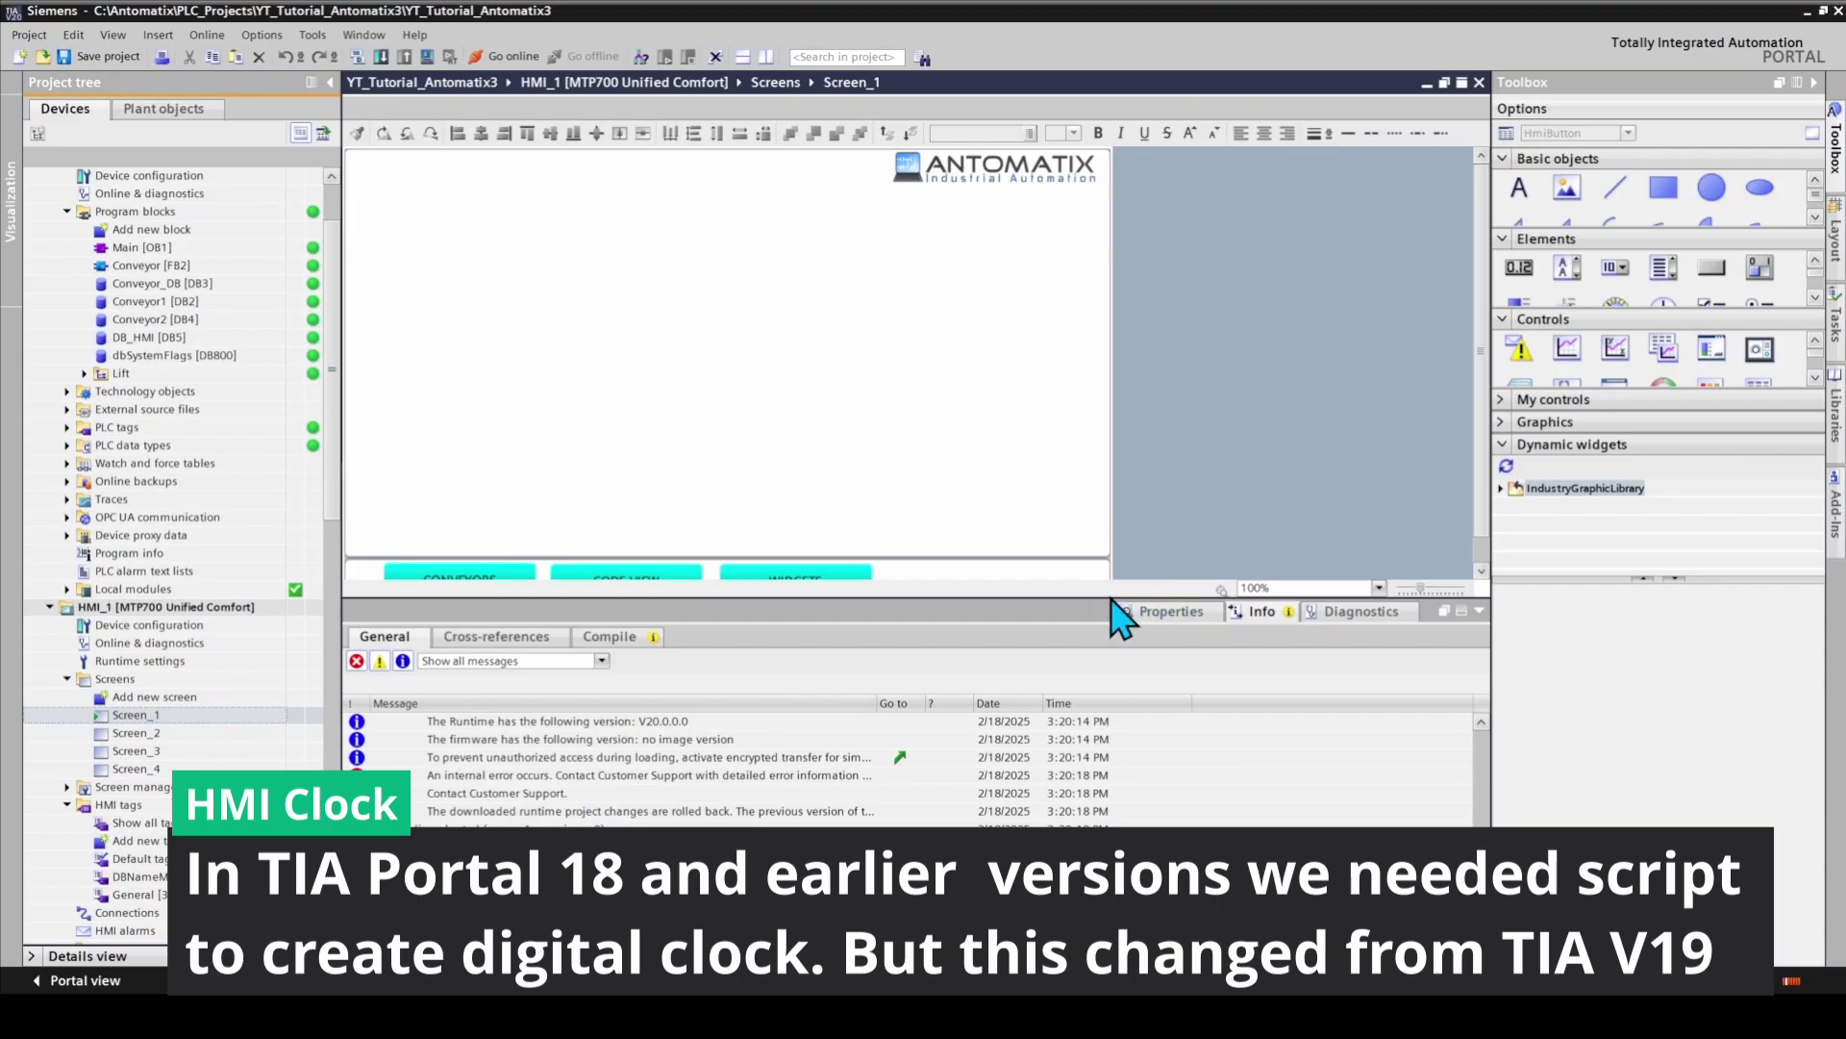
left_click_drag(1110, 598, 1108, 670)
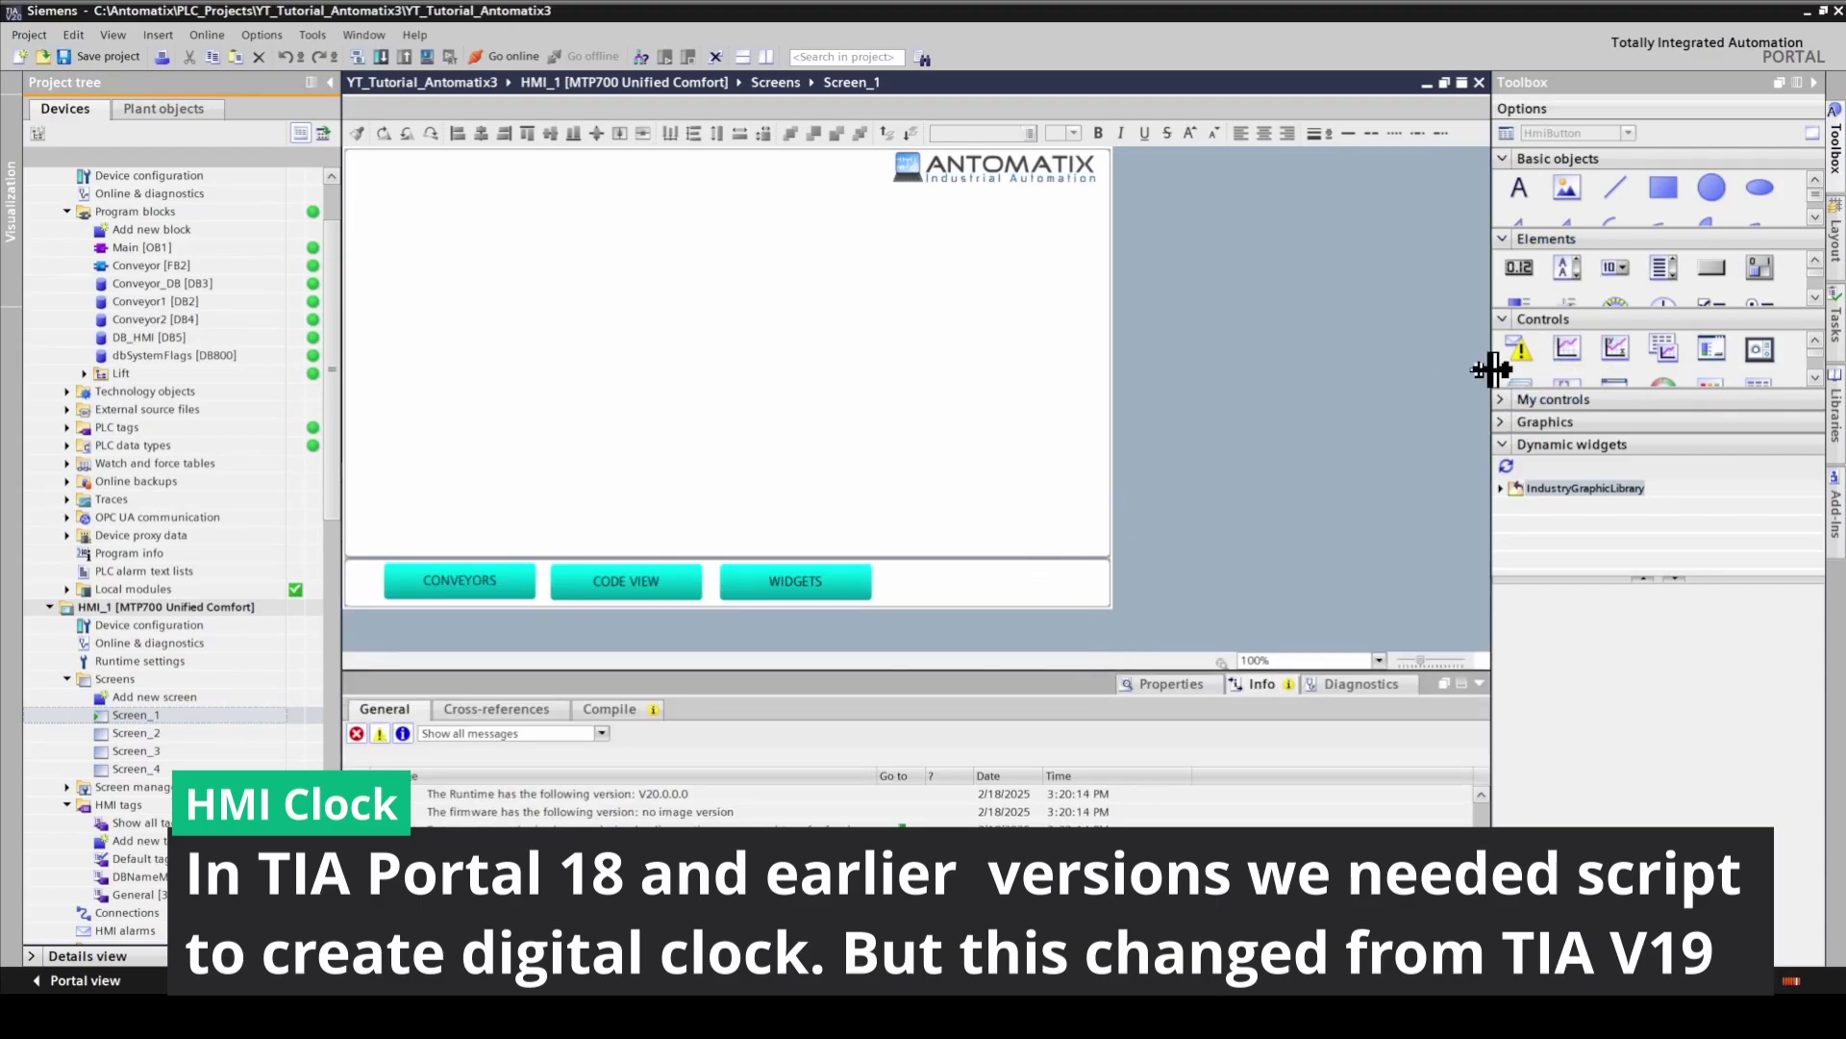
left_click_drag(1493, 370, 1354, 375)
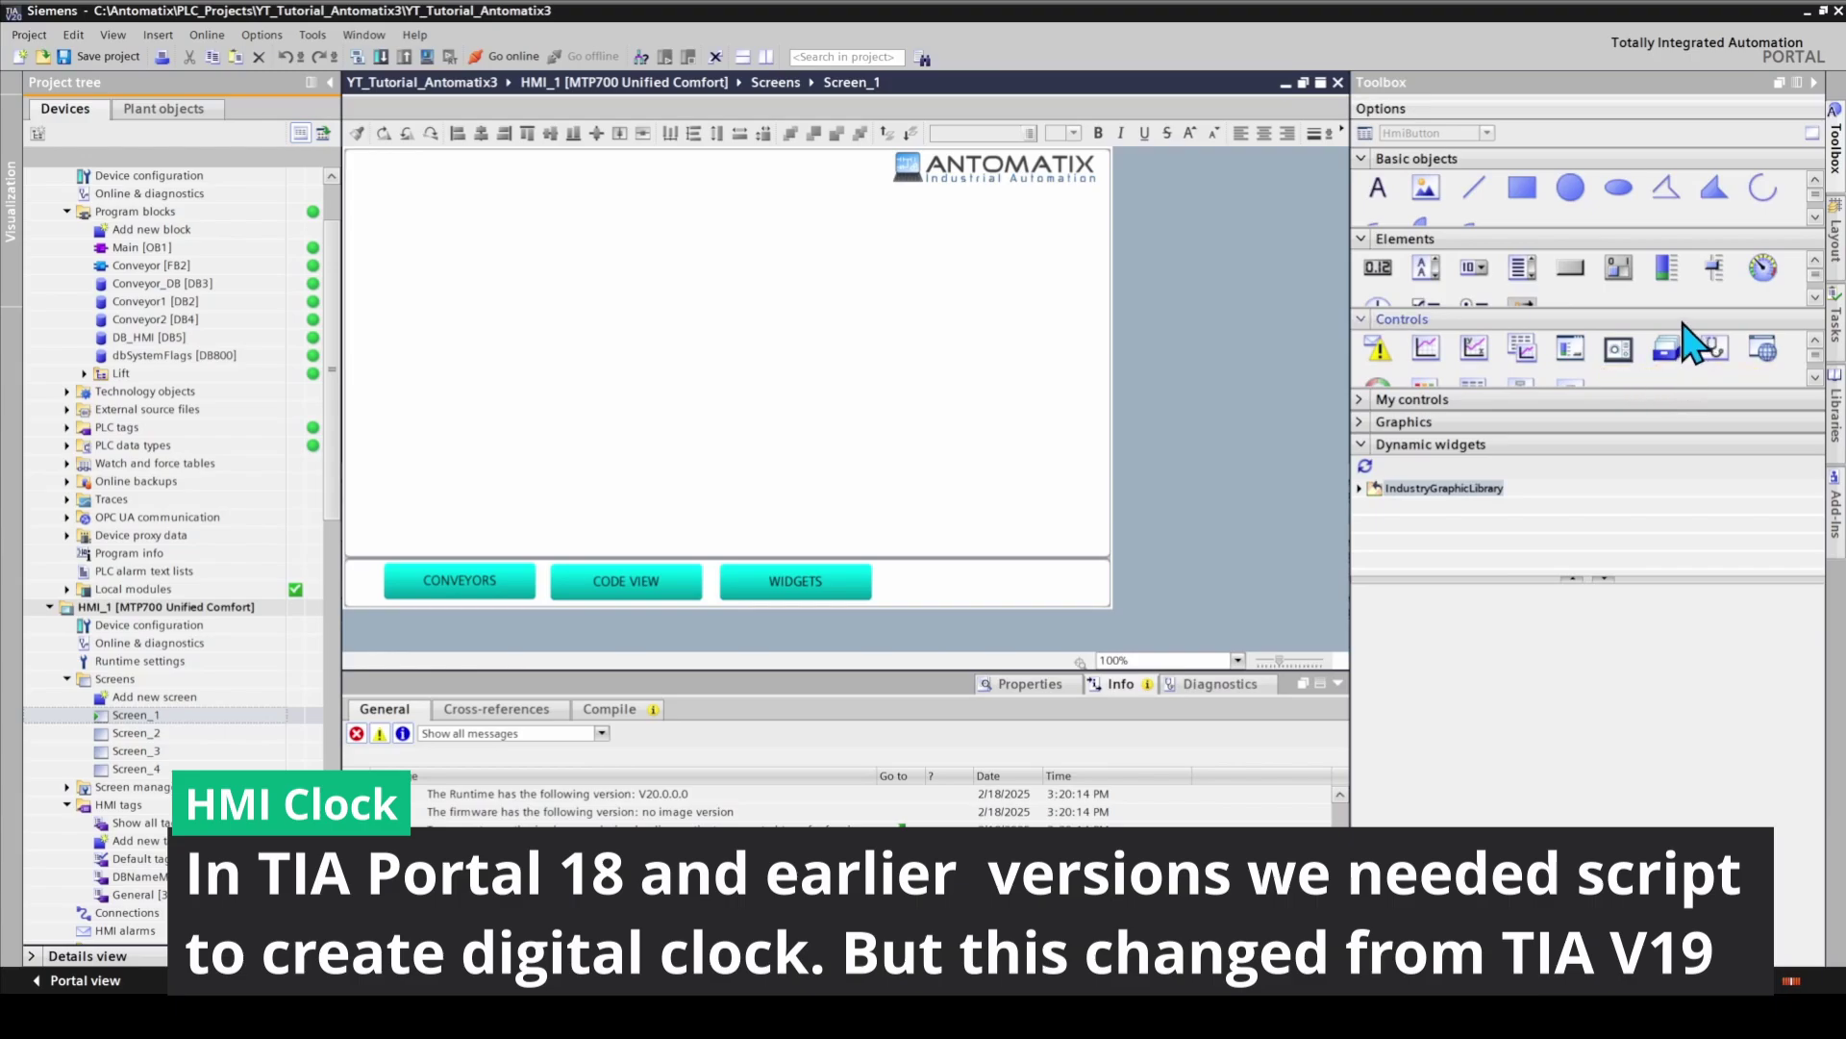
left_click(1621, 274)
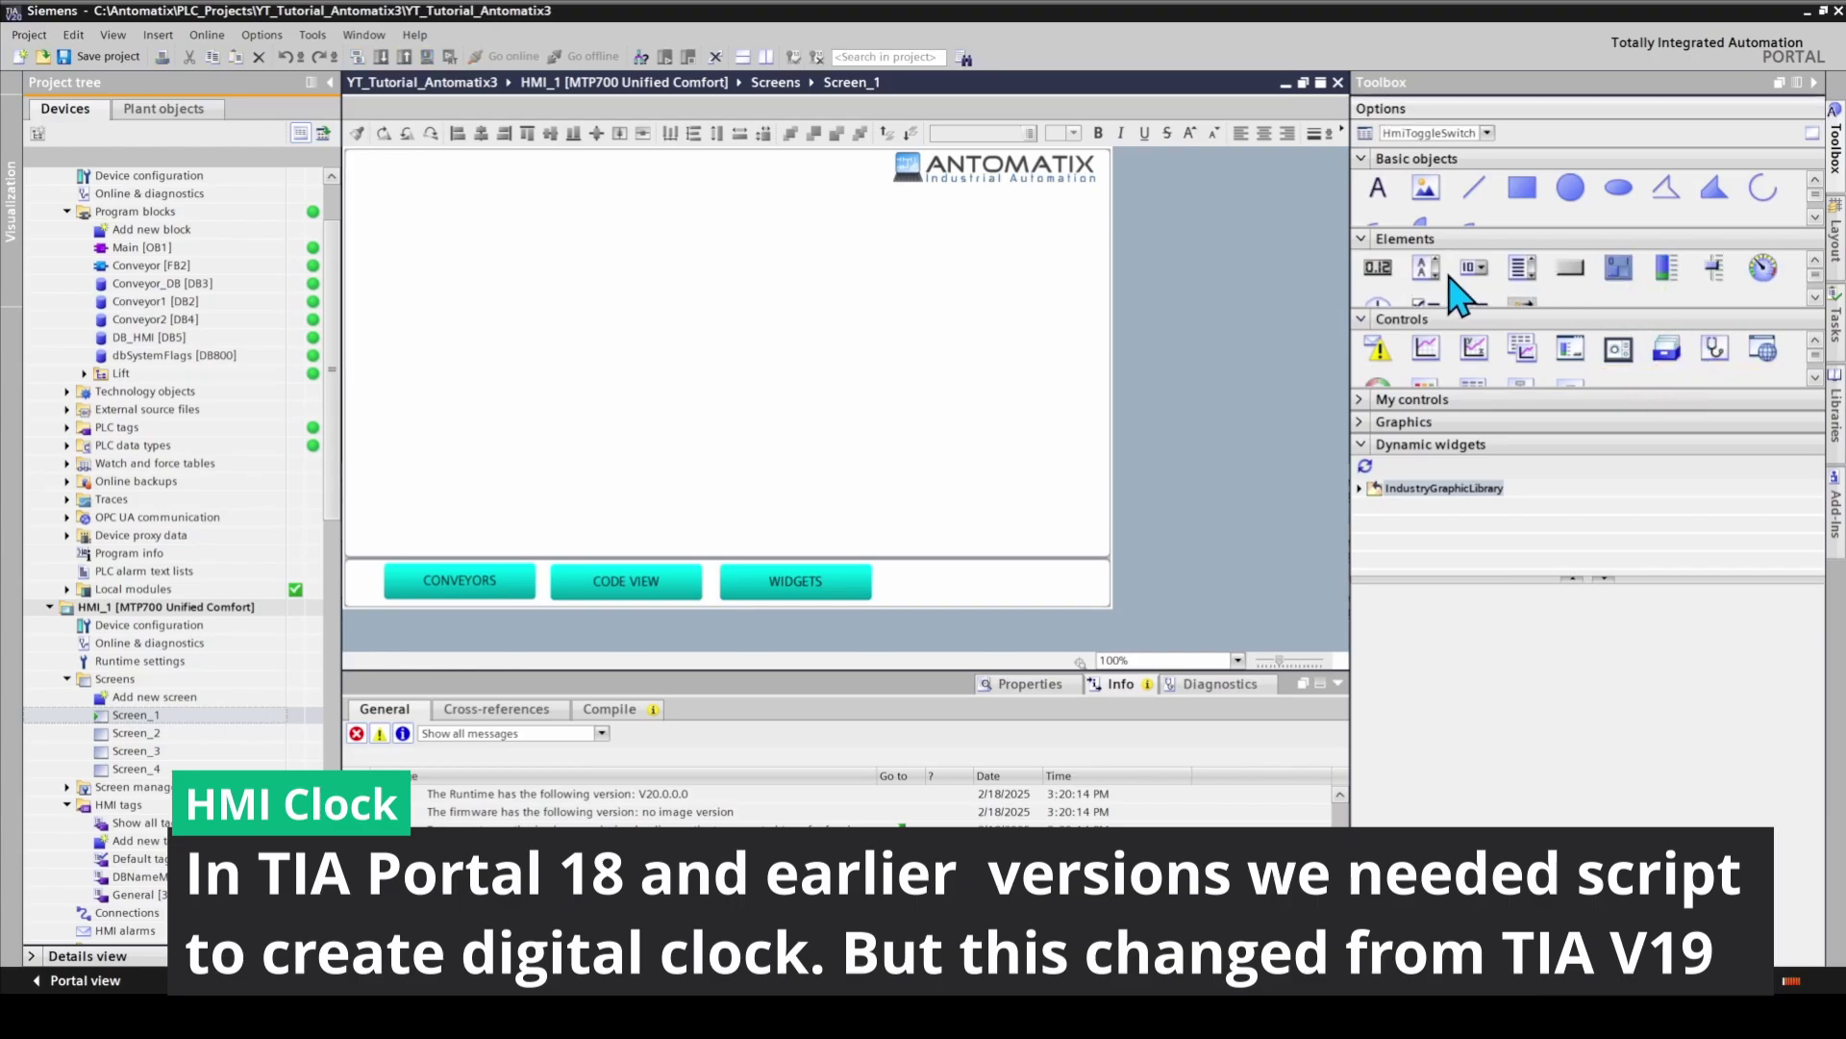
scroll(1459, 303, "down", 1)
left_click_drag(1377, 289, 609, 192)
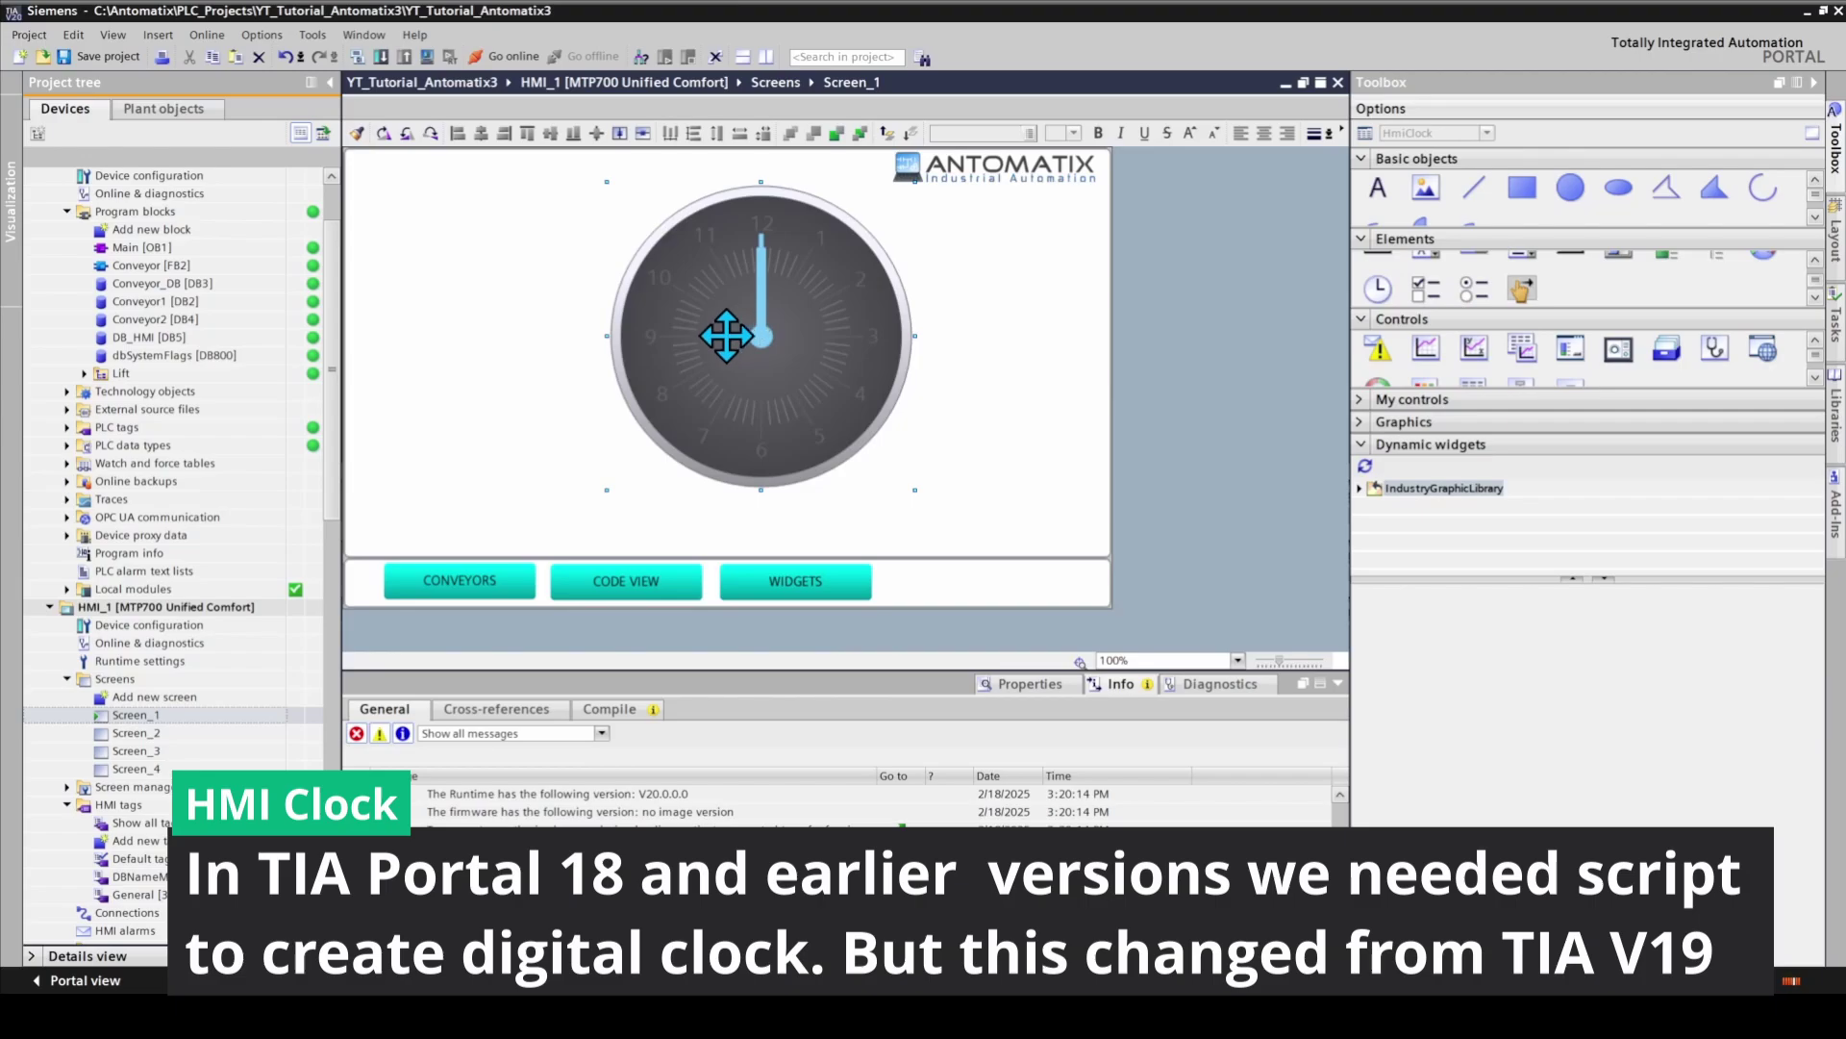
left_click_drag(789, 327, 764, 327)
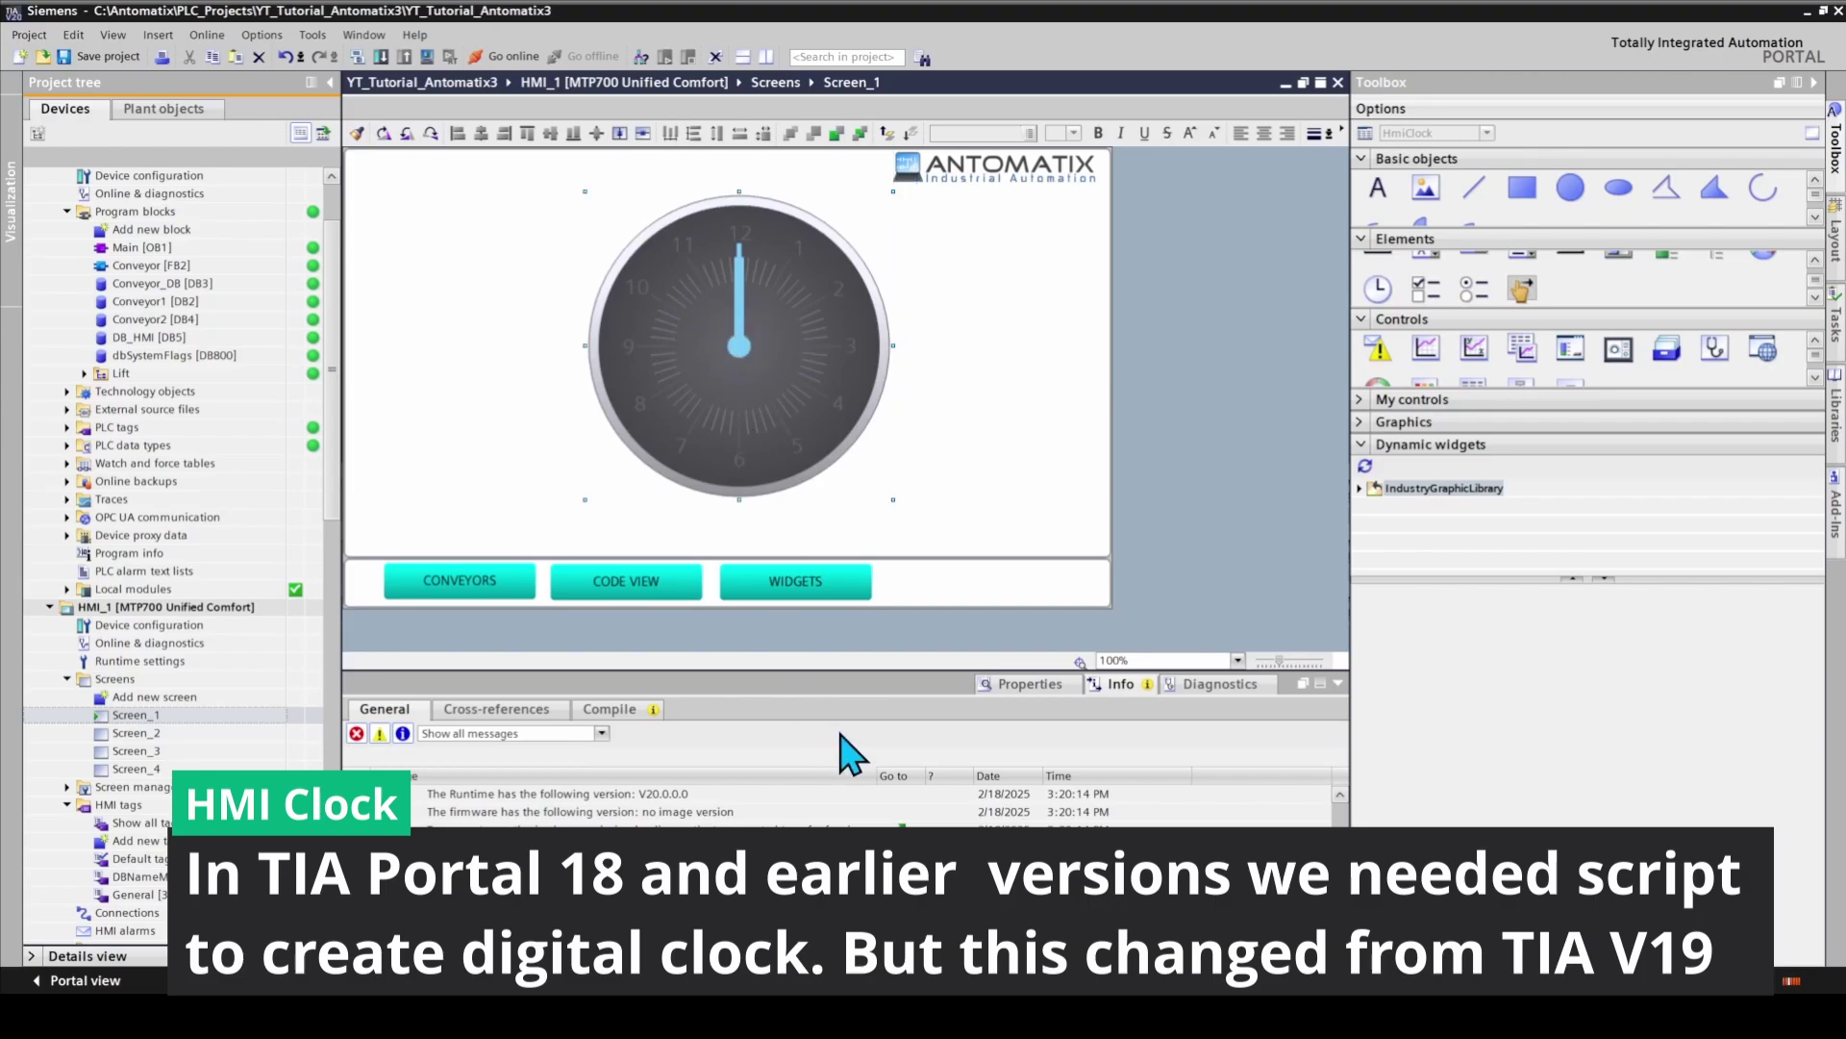
Set the clock's appearance style item to HmiDigitalClock
left_click(1057, 687)
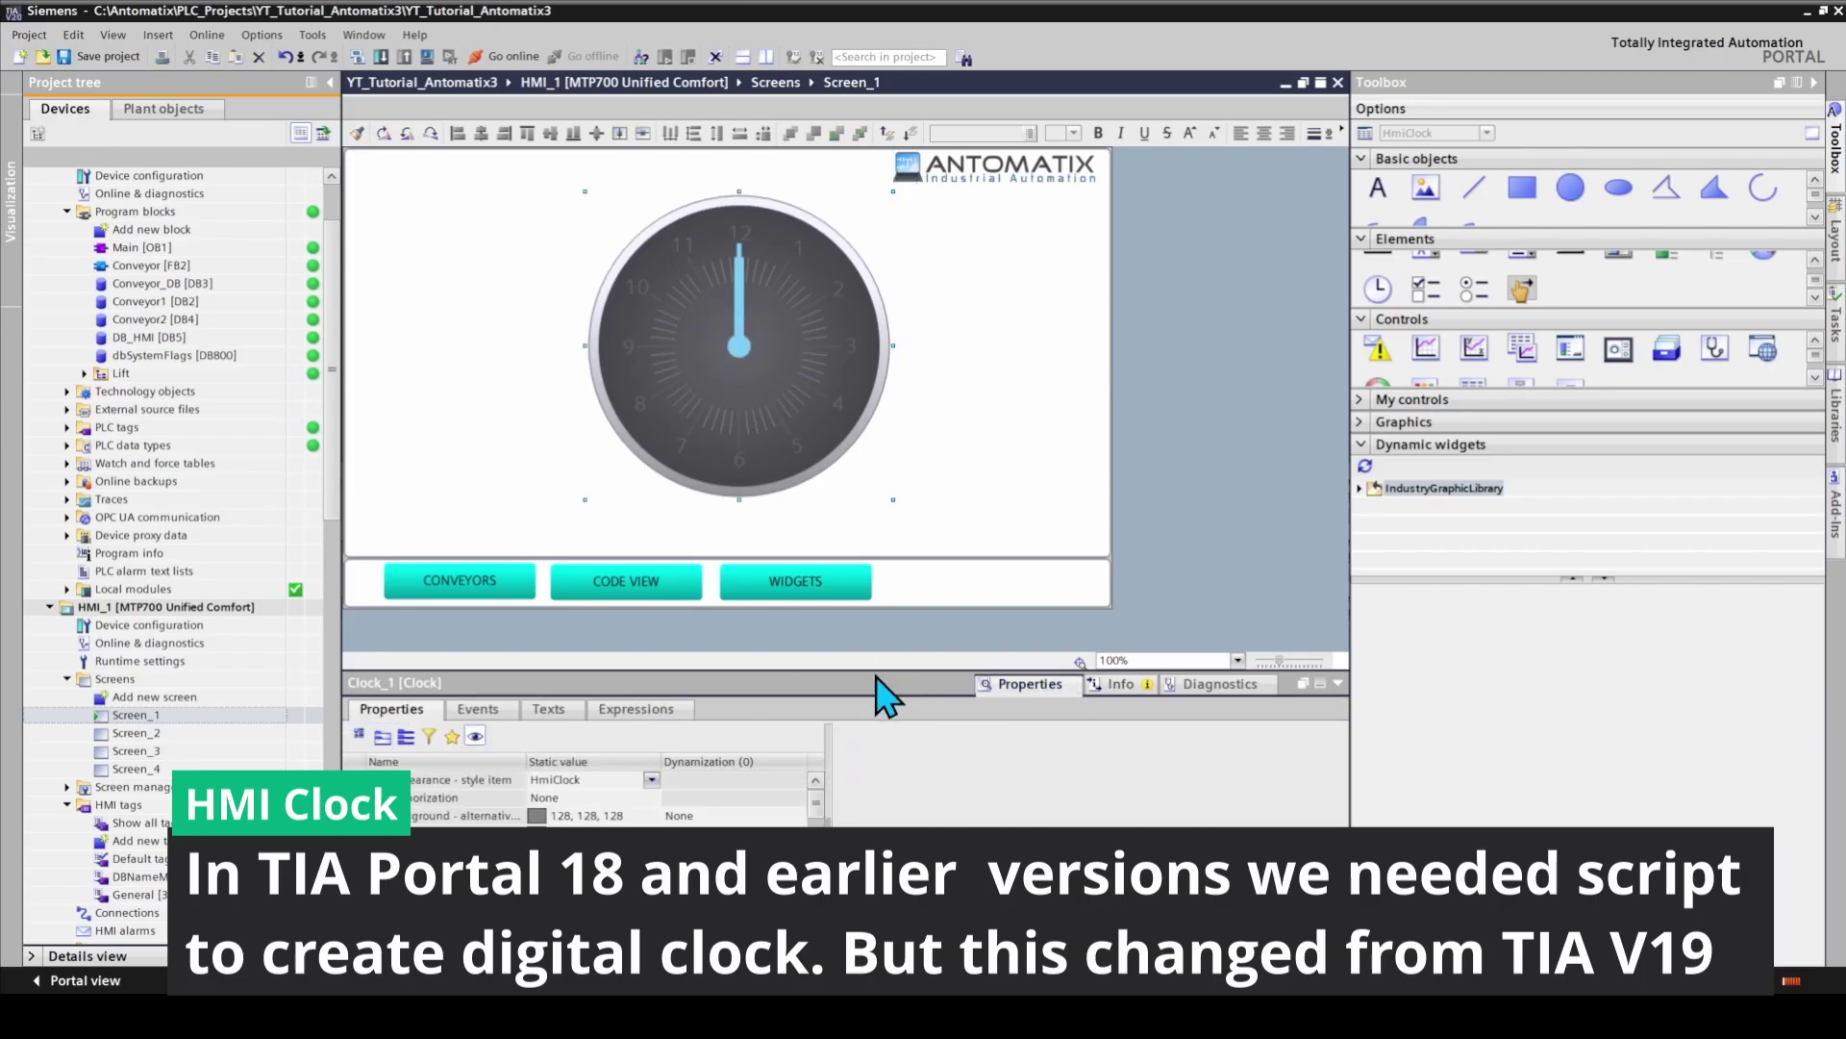
left_click_drag(878, 662, 891, 563)
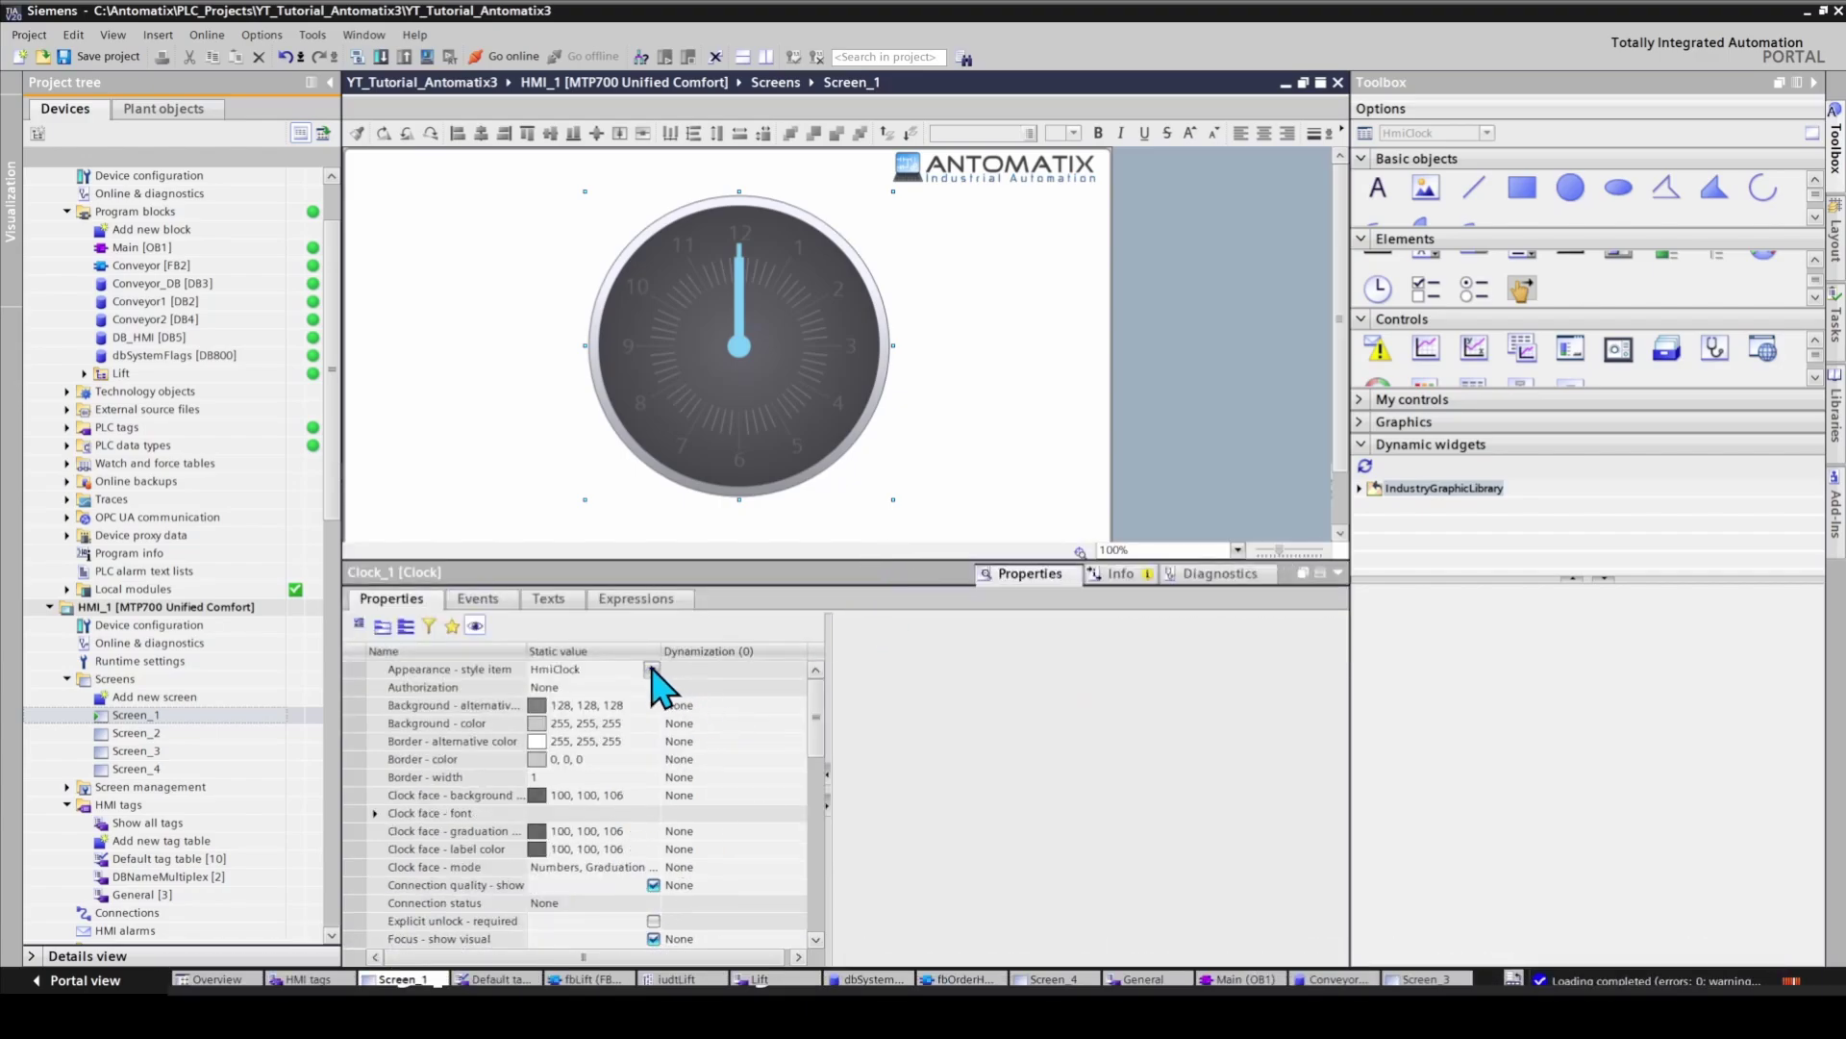
left_click(577, 670)
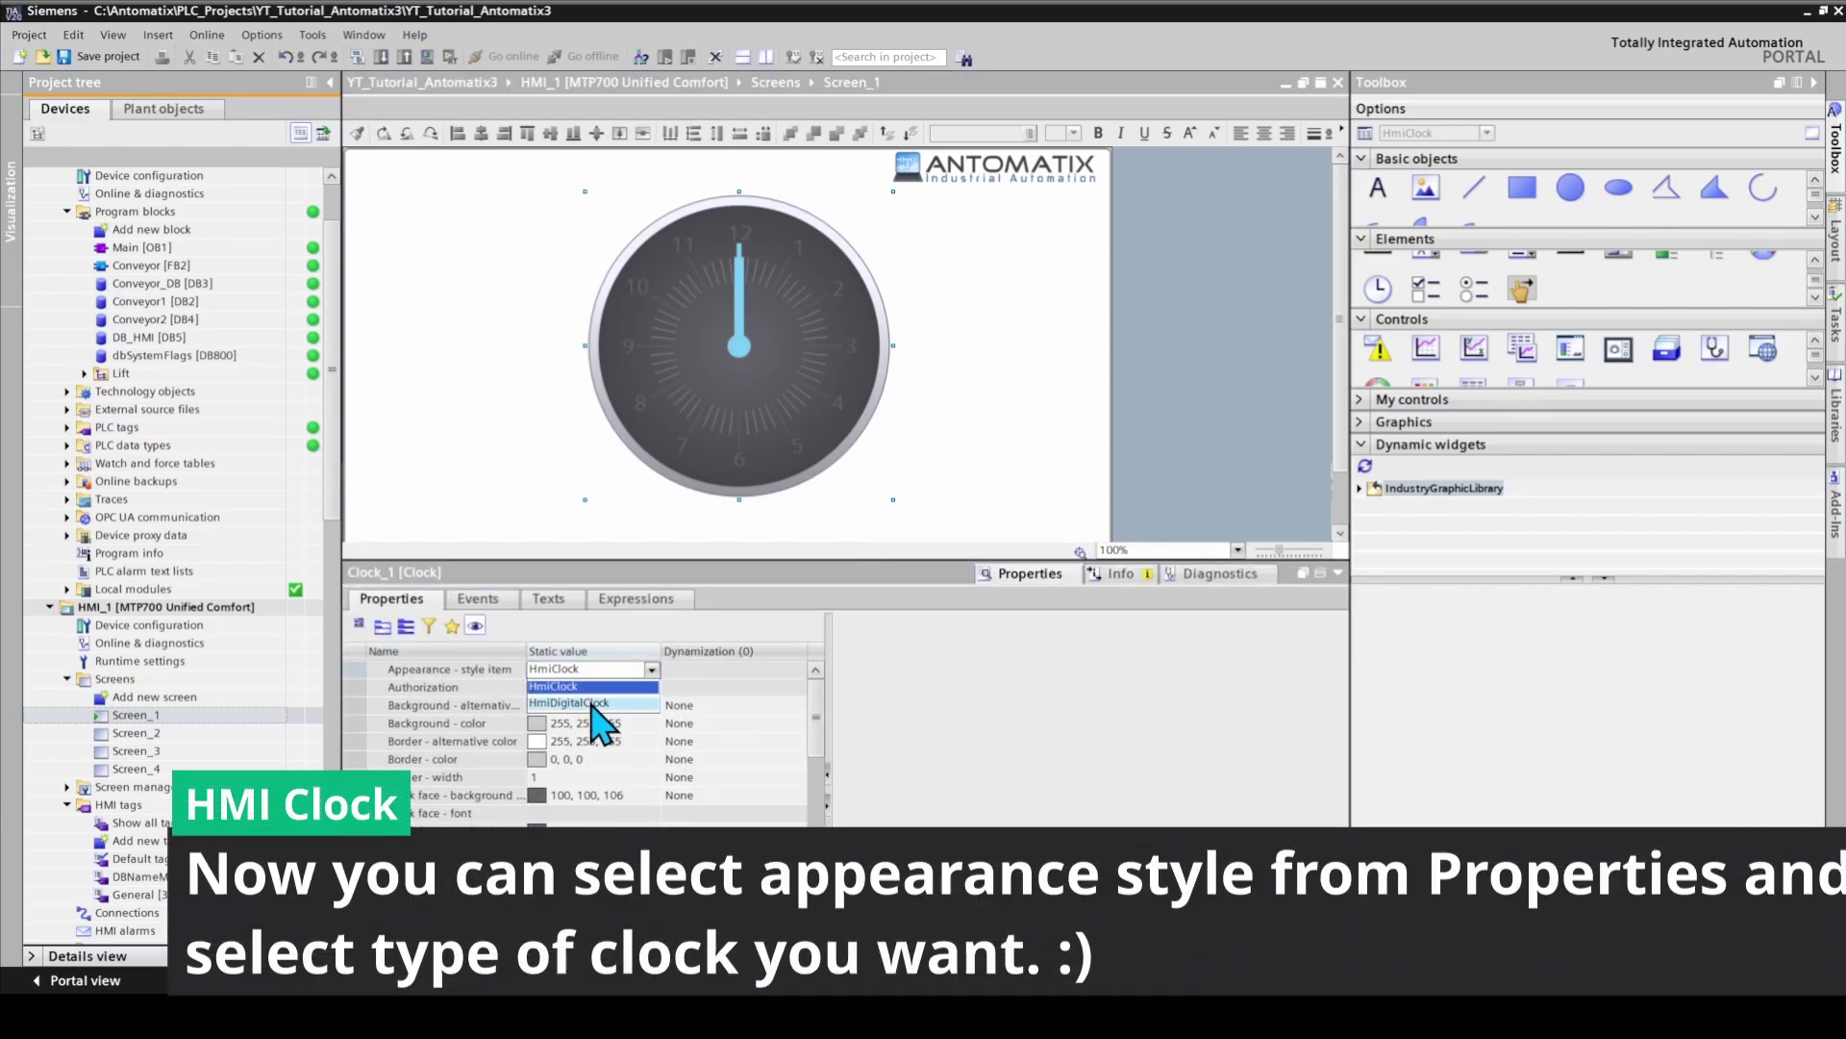
left_click(601, 719)
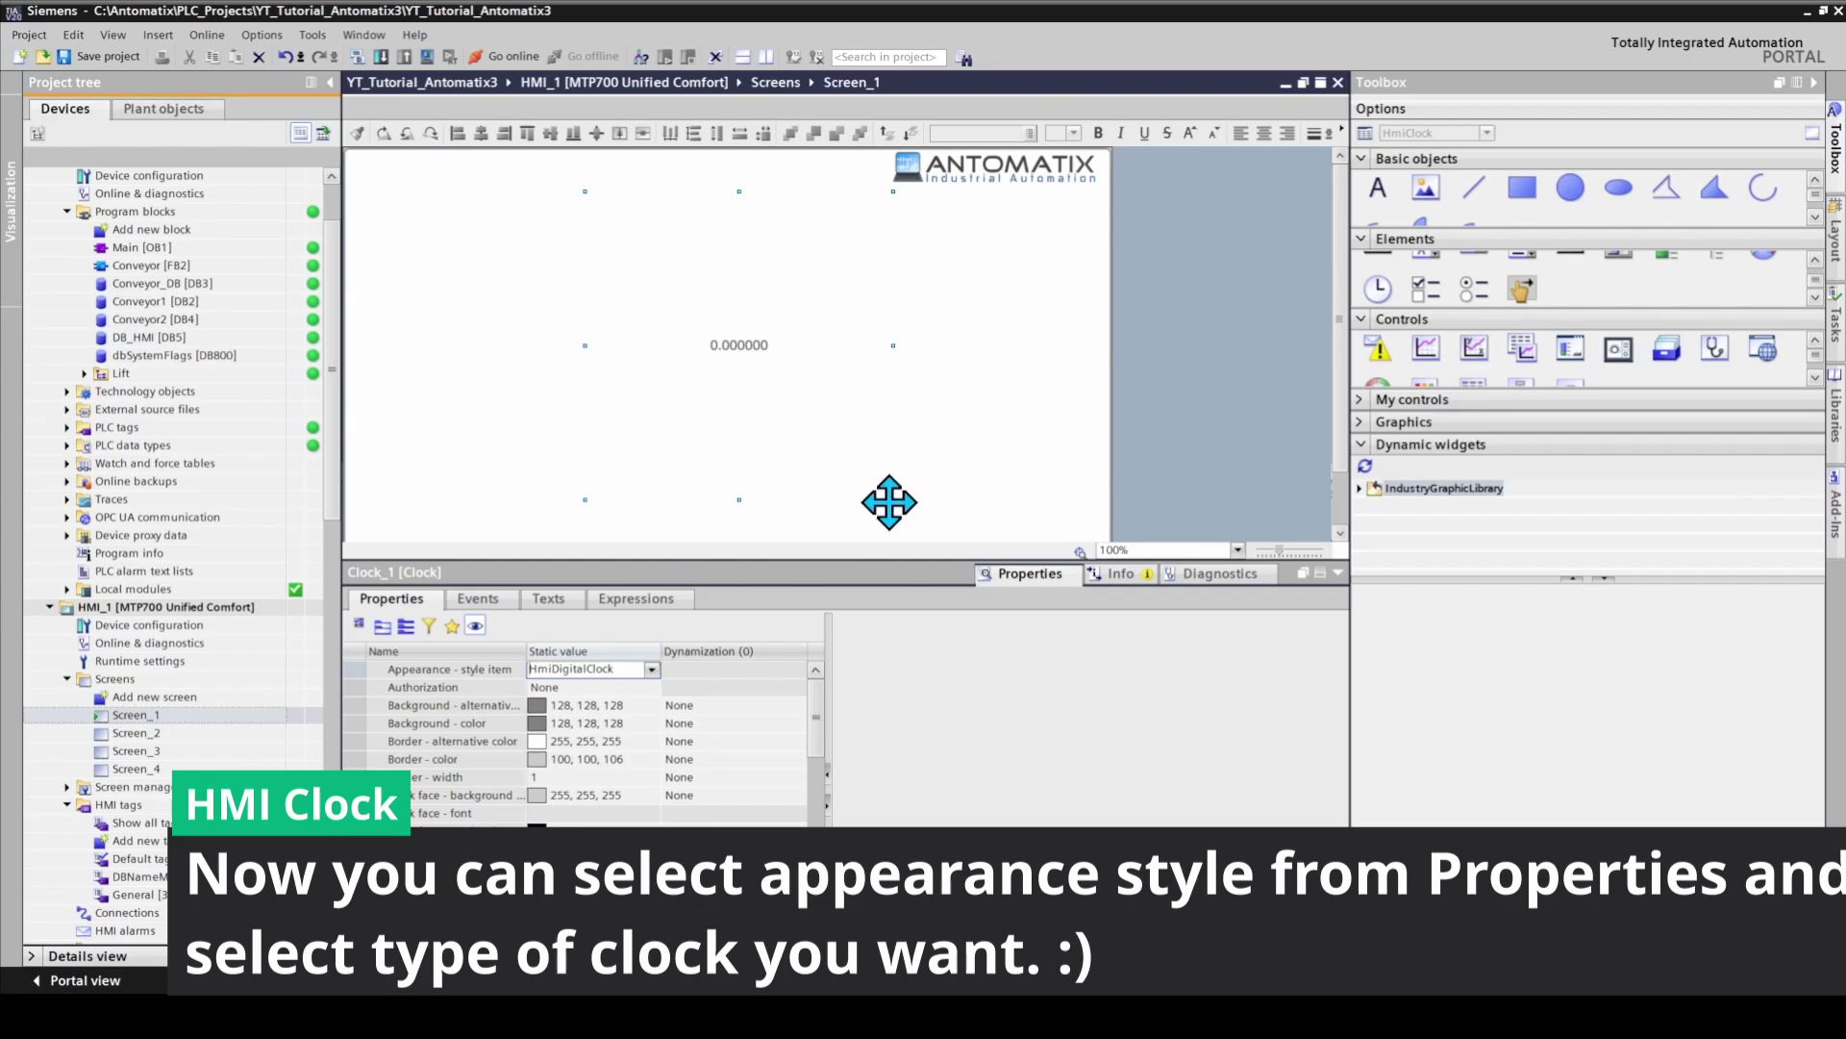
Shrink the digital clock and fit it into the navigation bar beside the WIDGETS button
left_click_drag(891, 498, 819, 242)
scroll(1343, 348, "down", 1)
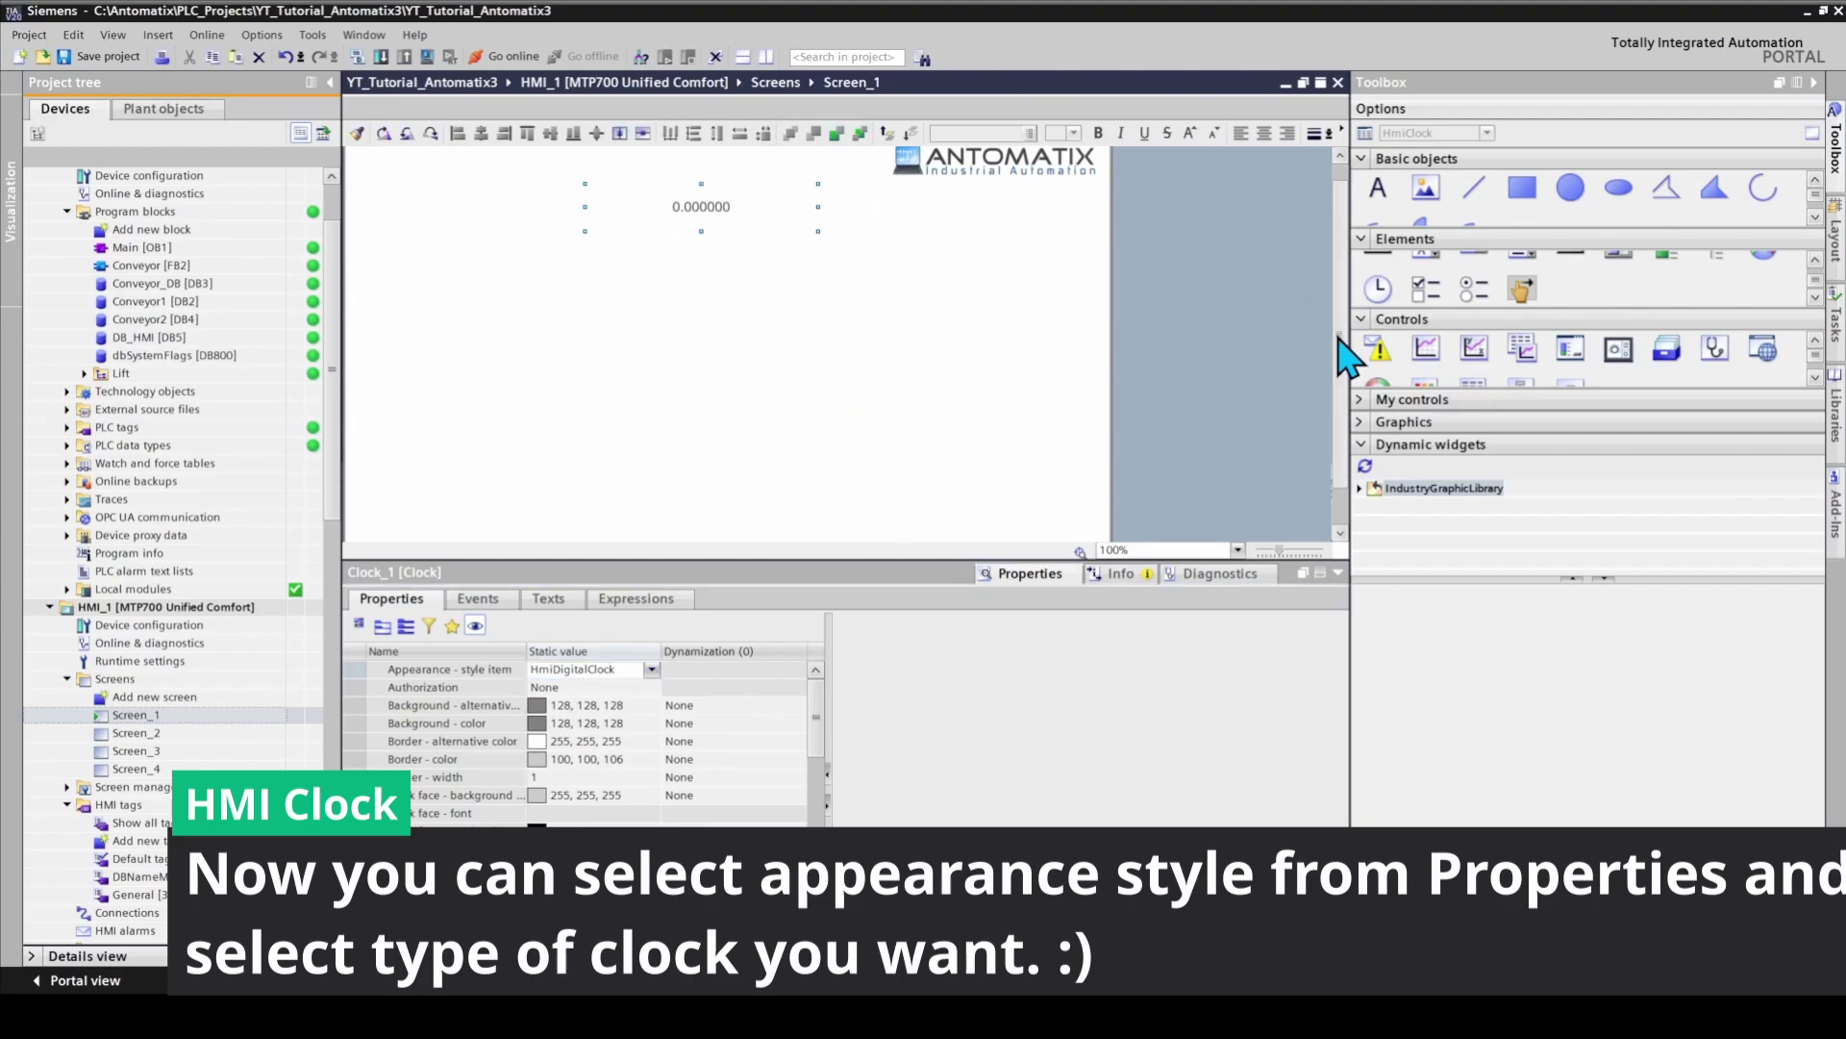
left_click_drag(705, 173, 986, 546)
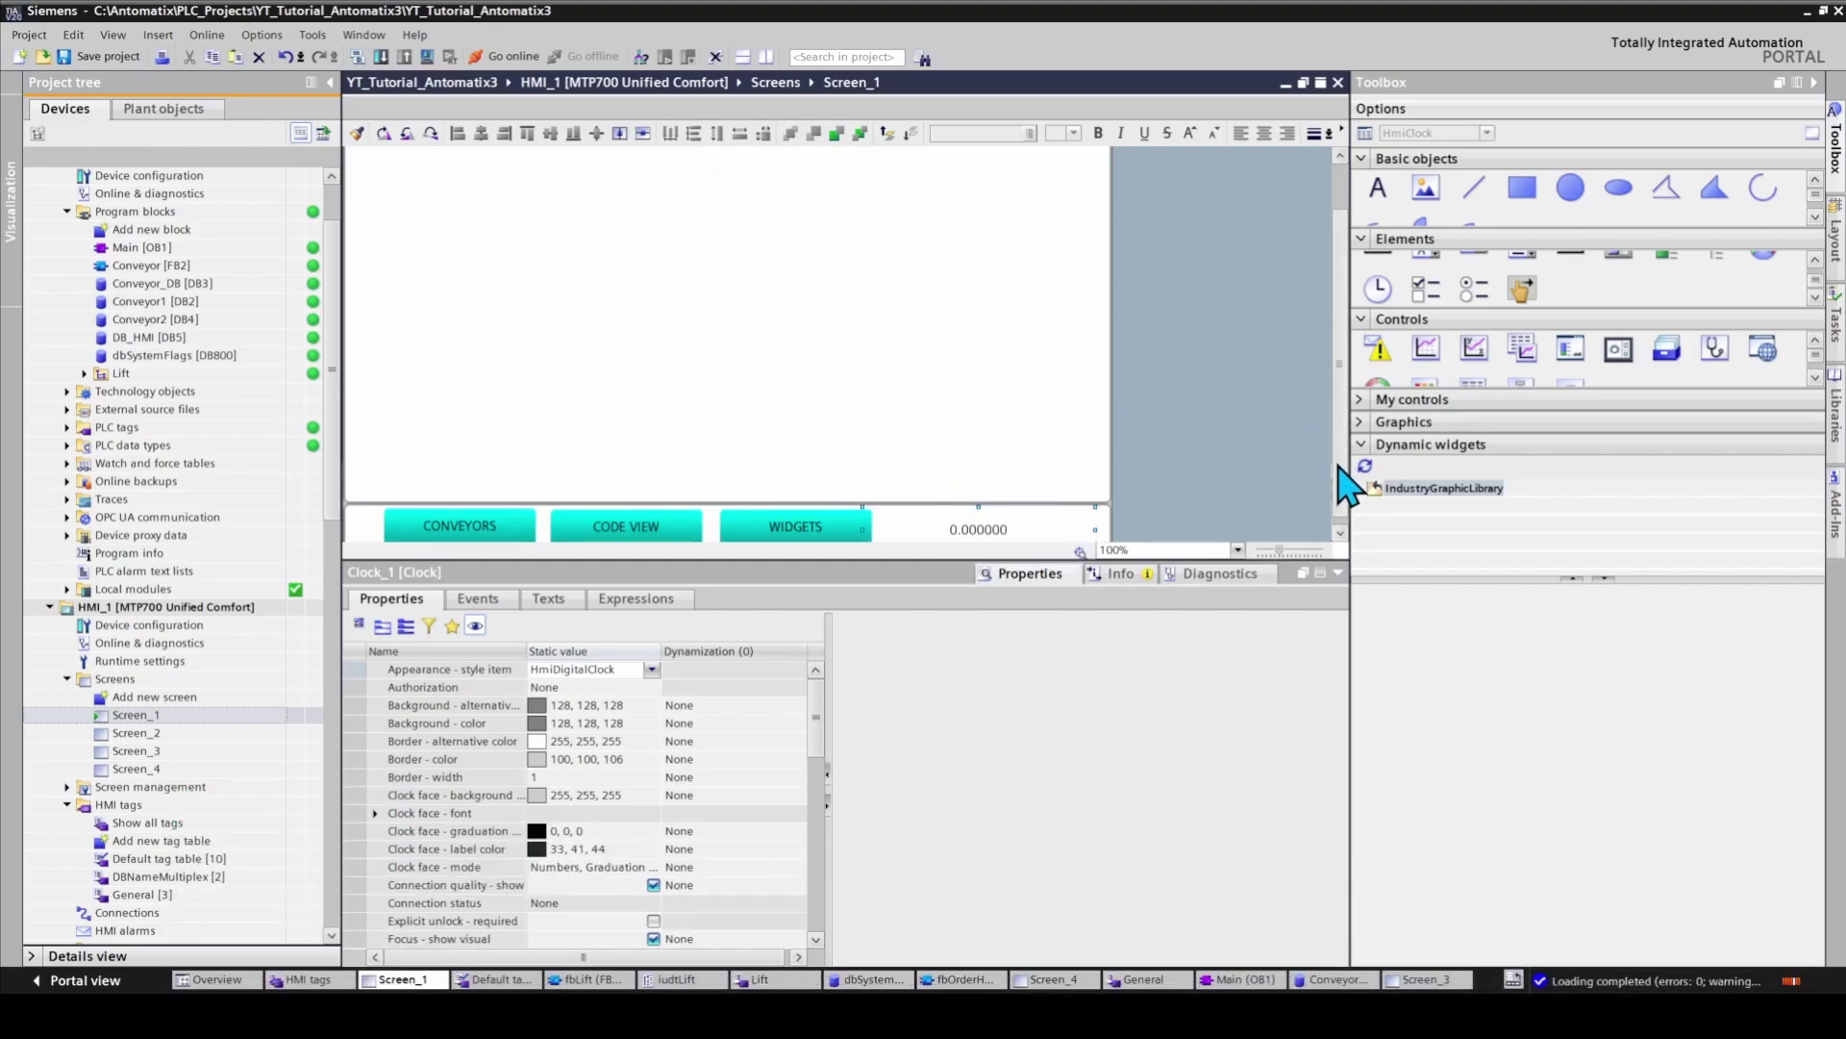
left_click_drag(863, 494, 996, 505)
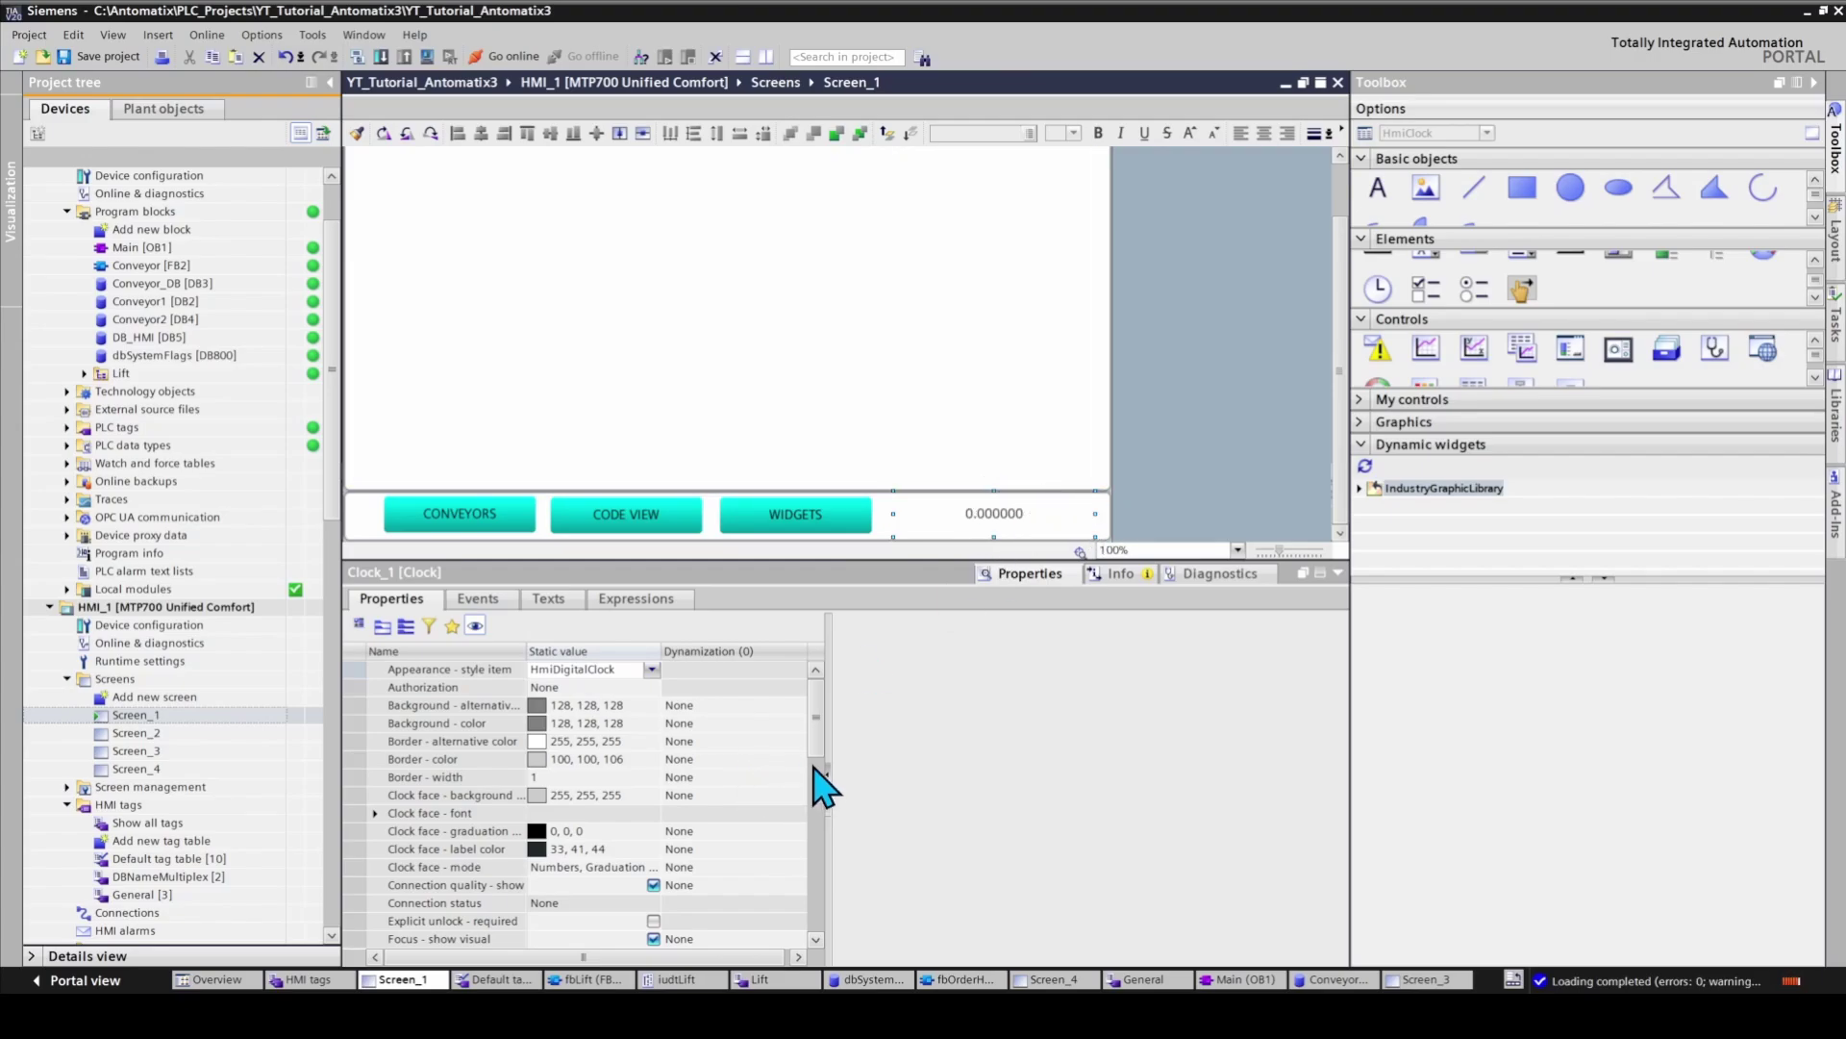
Set the clock face font size to 16, keeping the Siemens Sans font
left_click_drag(818, 747, 798, 695)
left_click(374, 814)
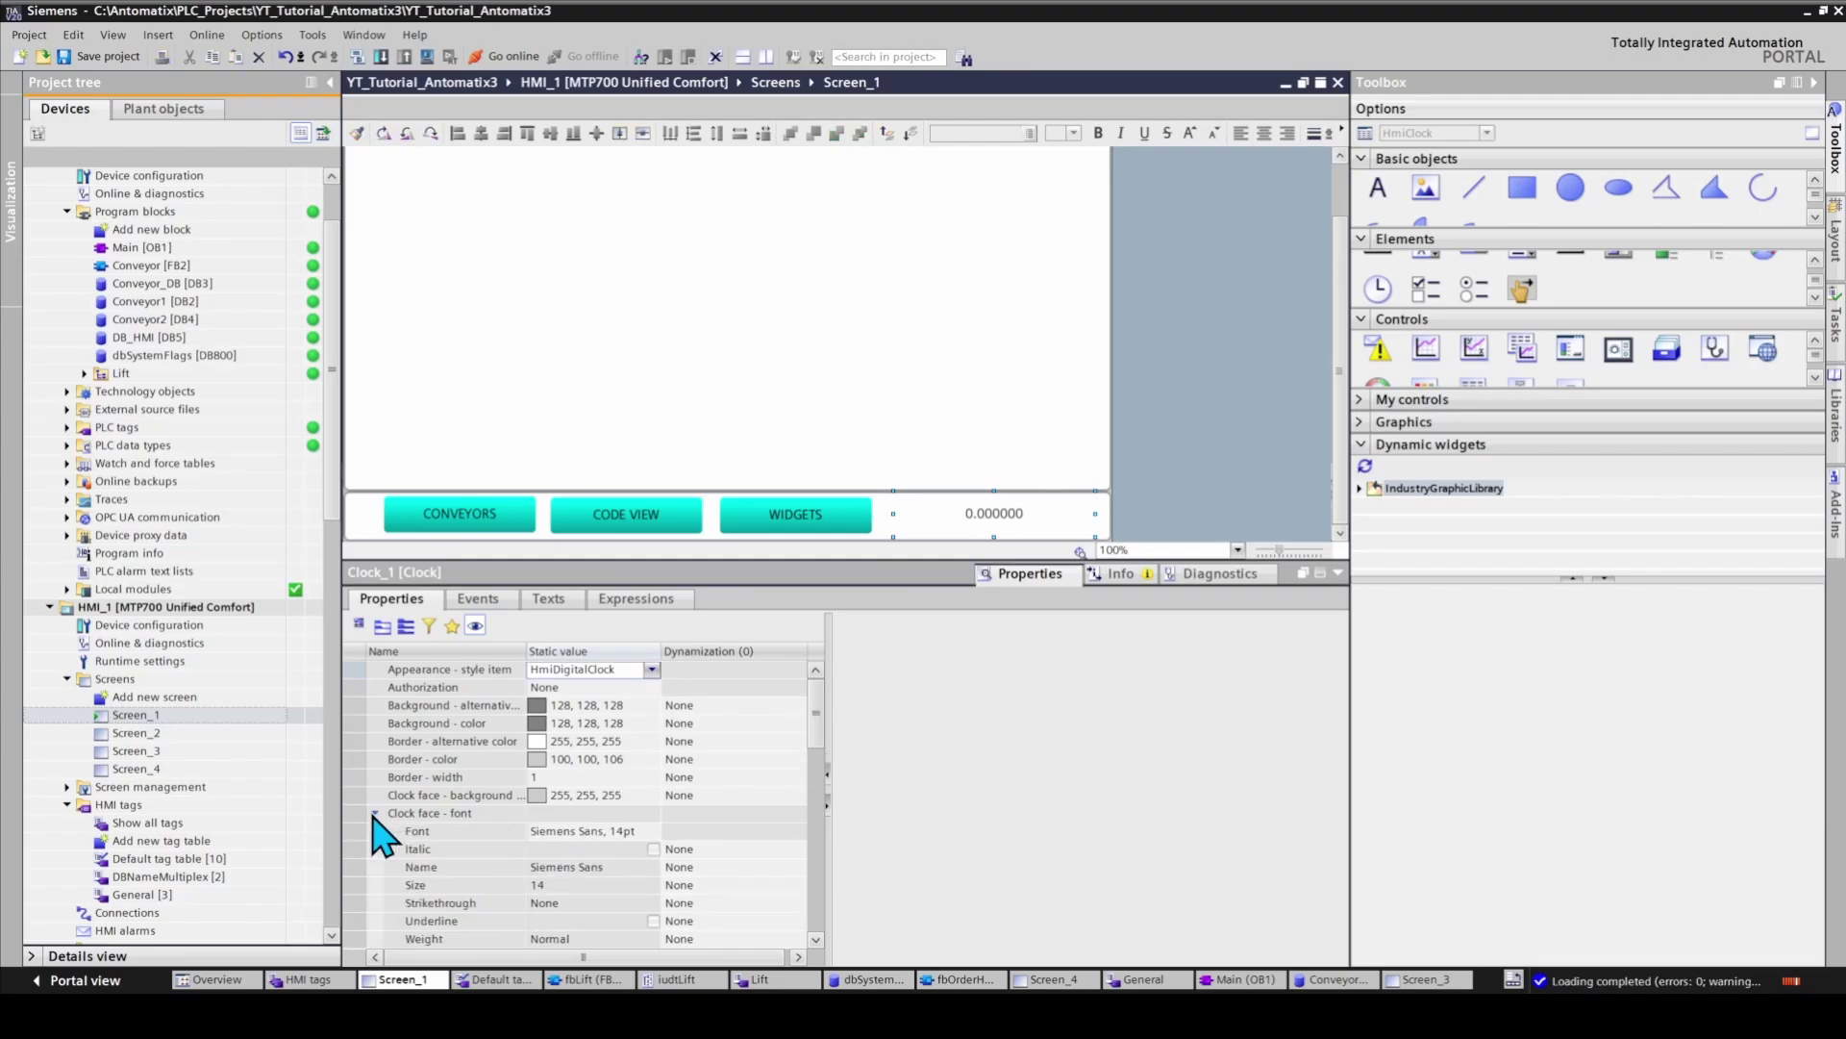
left_click(643, 833)
left_click(653, 830)
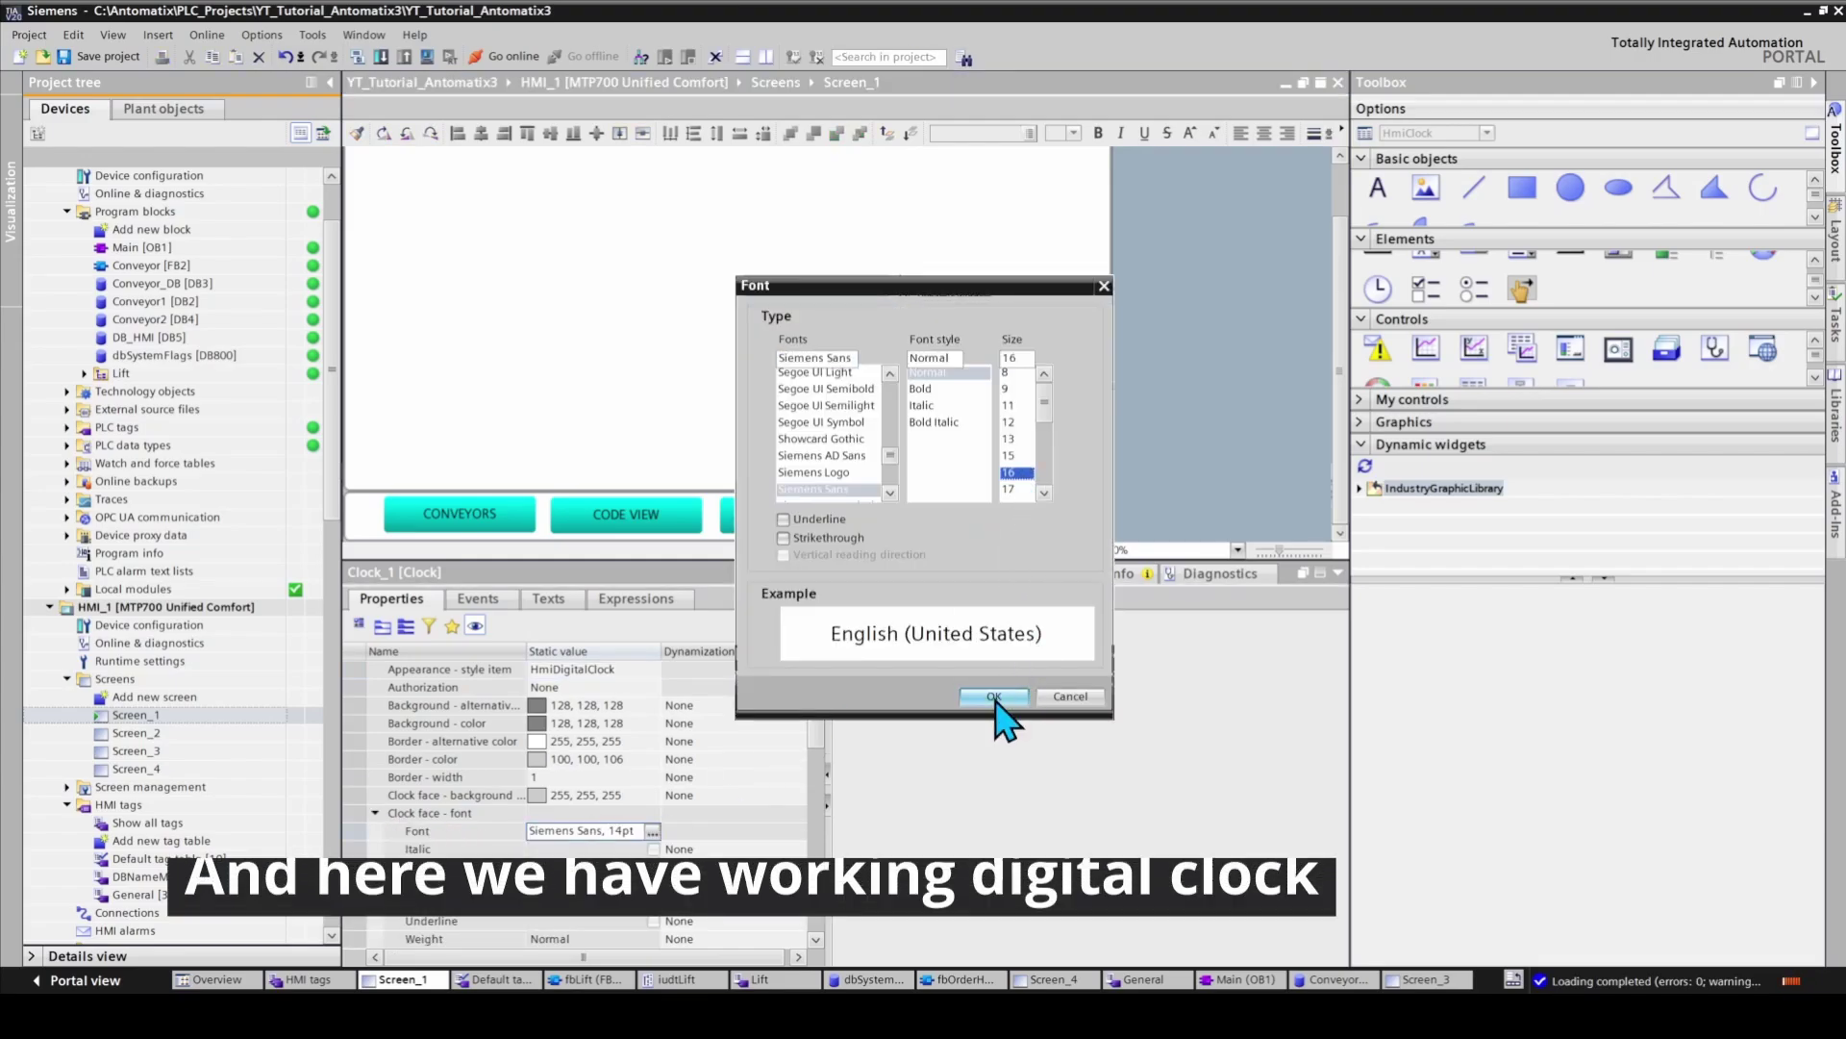
left_click(995, 695)
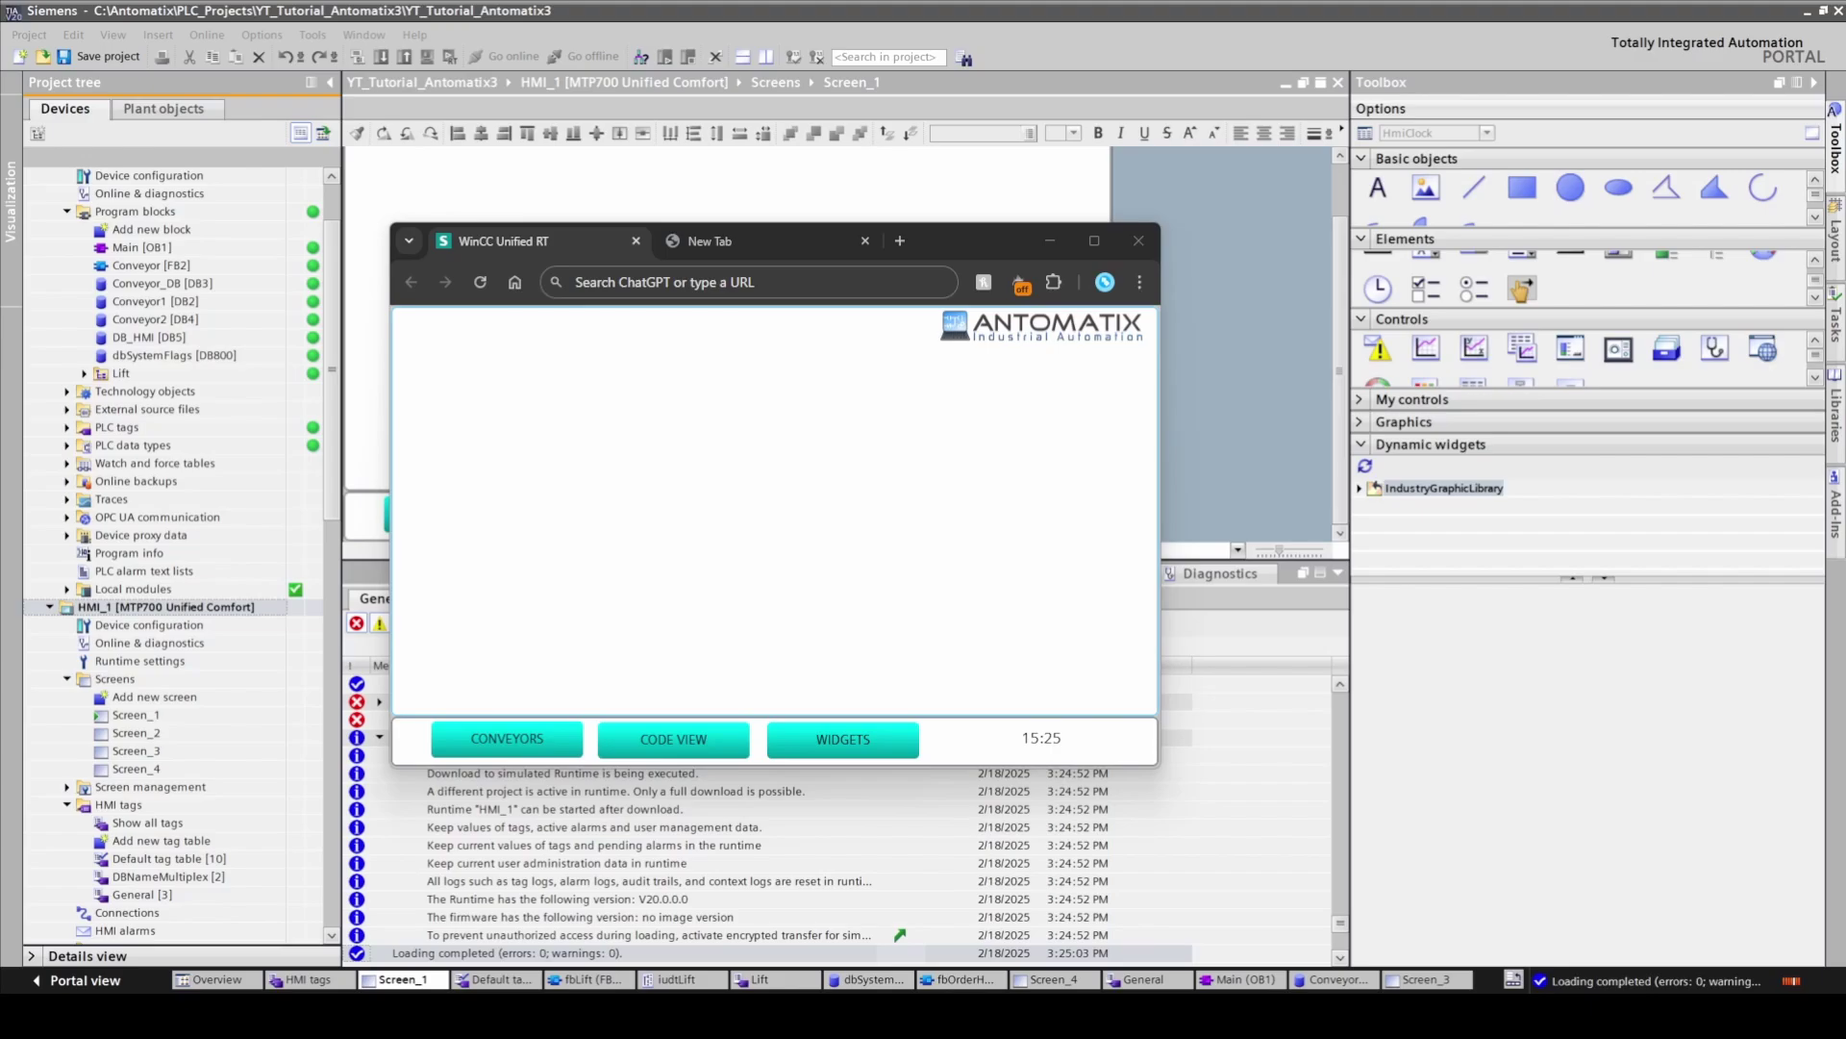
Simulate HMI_1 and open the widgets screen in the runtime to view the clock and dashboard widgets
left_click(864, 750)
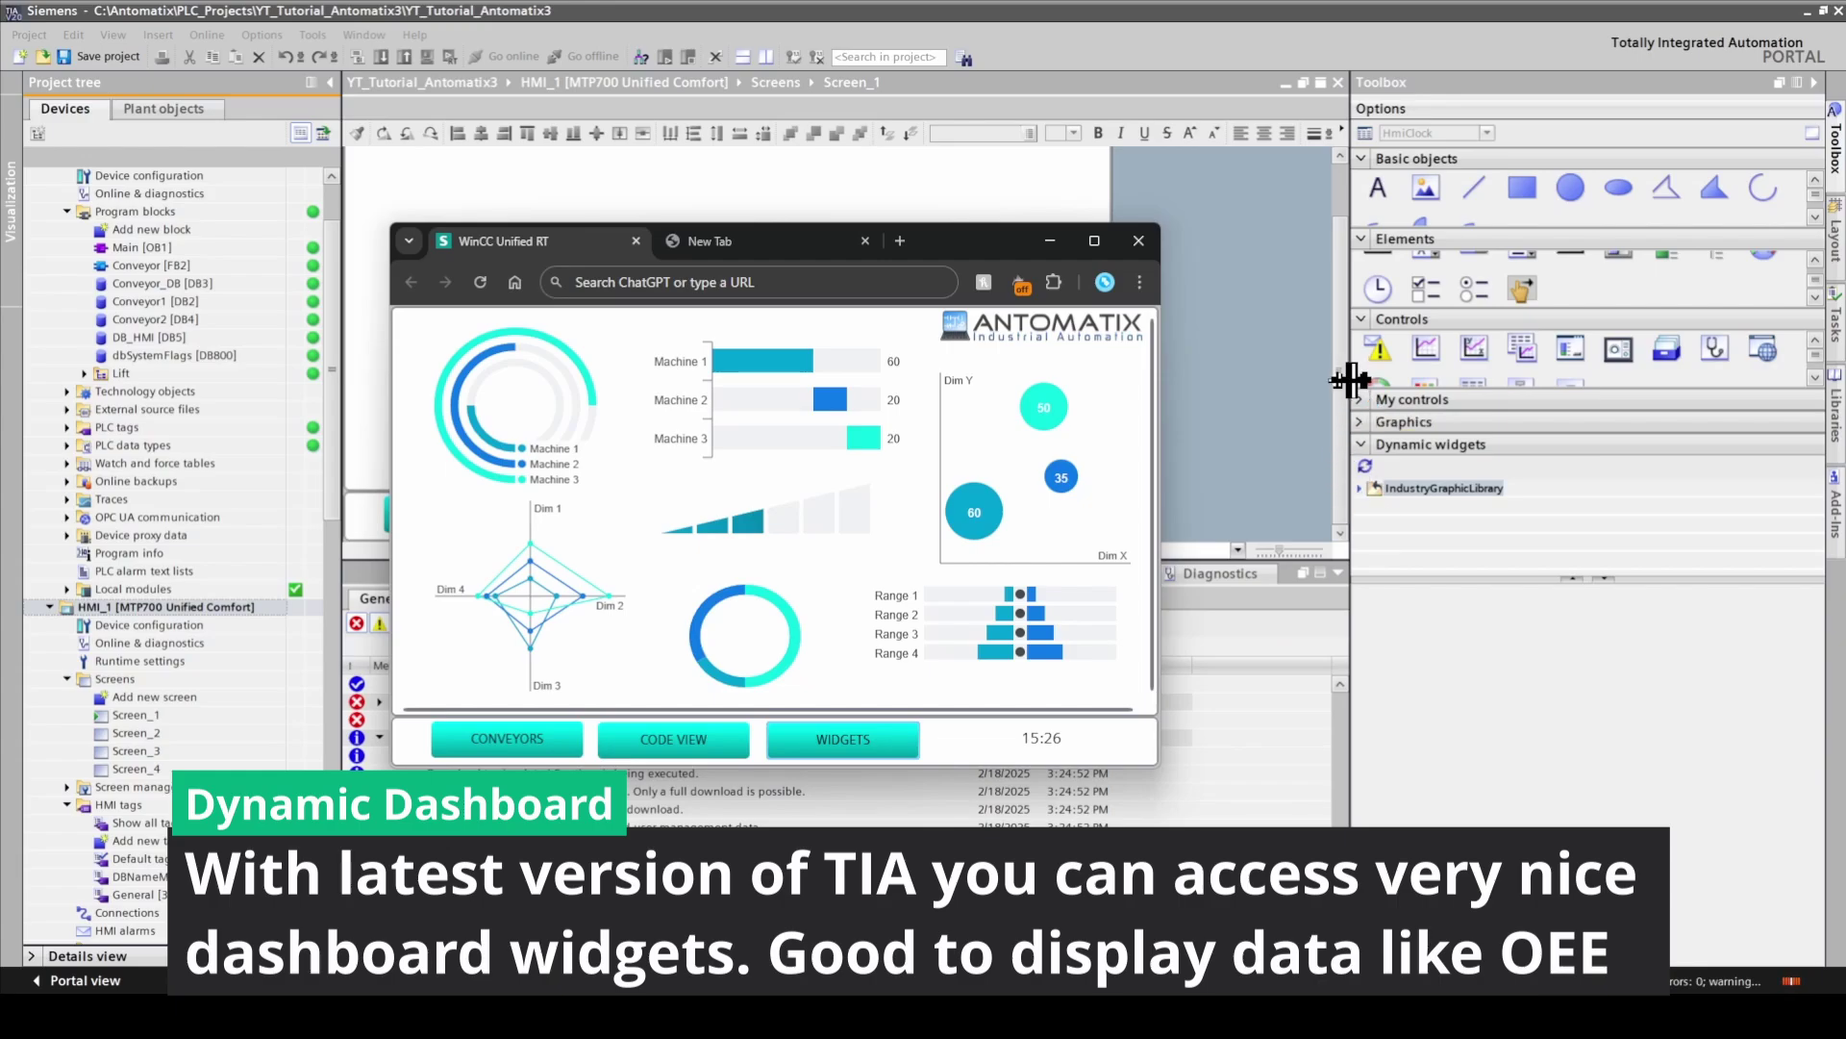
Back in TIA Portal, open the DashBoard_Widgets category of the IndustryGraphicLibrary dynamic widgets and enlarge its preview area
left_click_drag(1351, 379, 1256, 385)
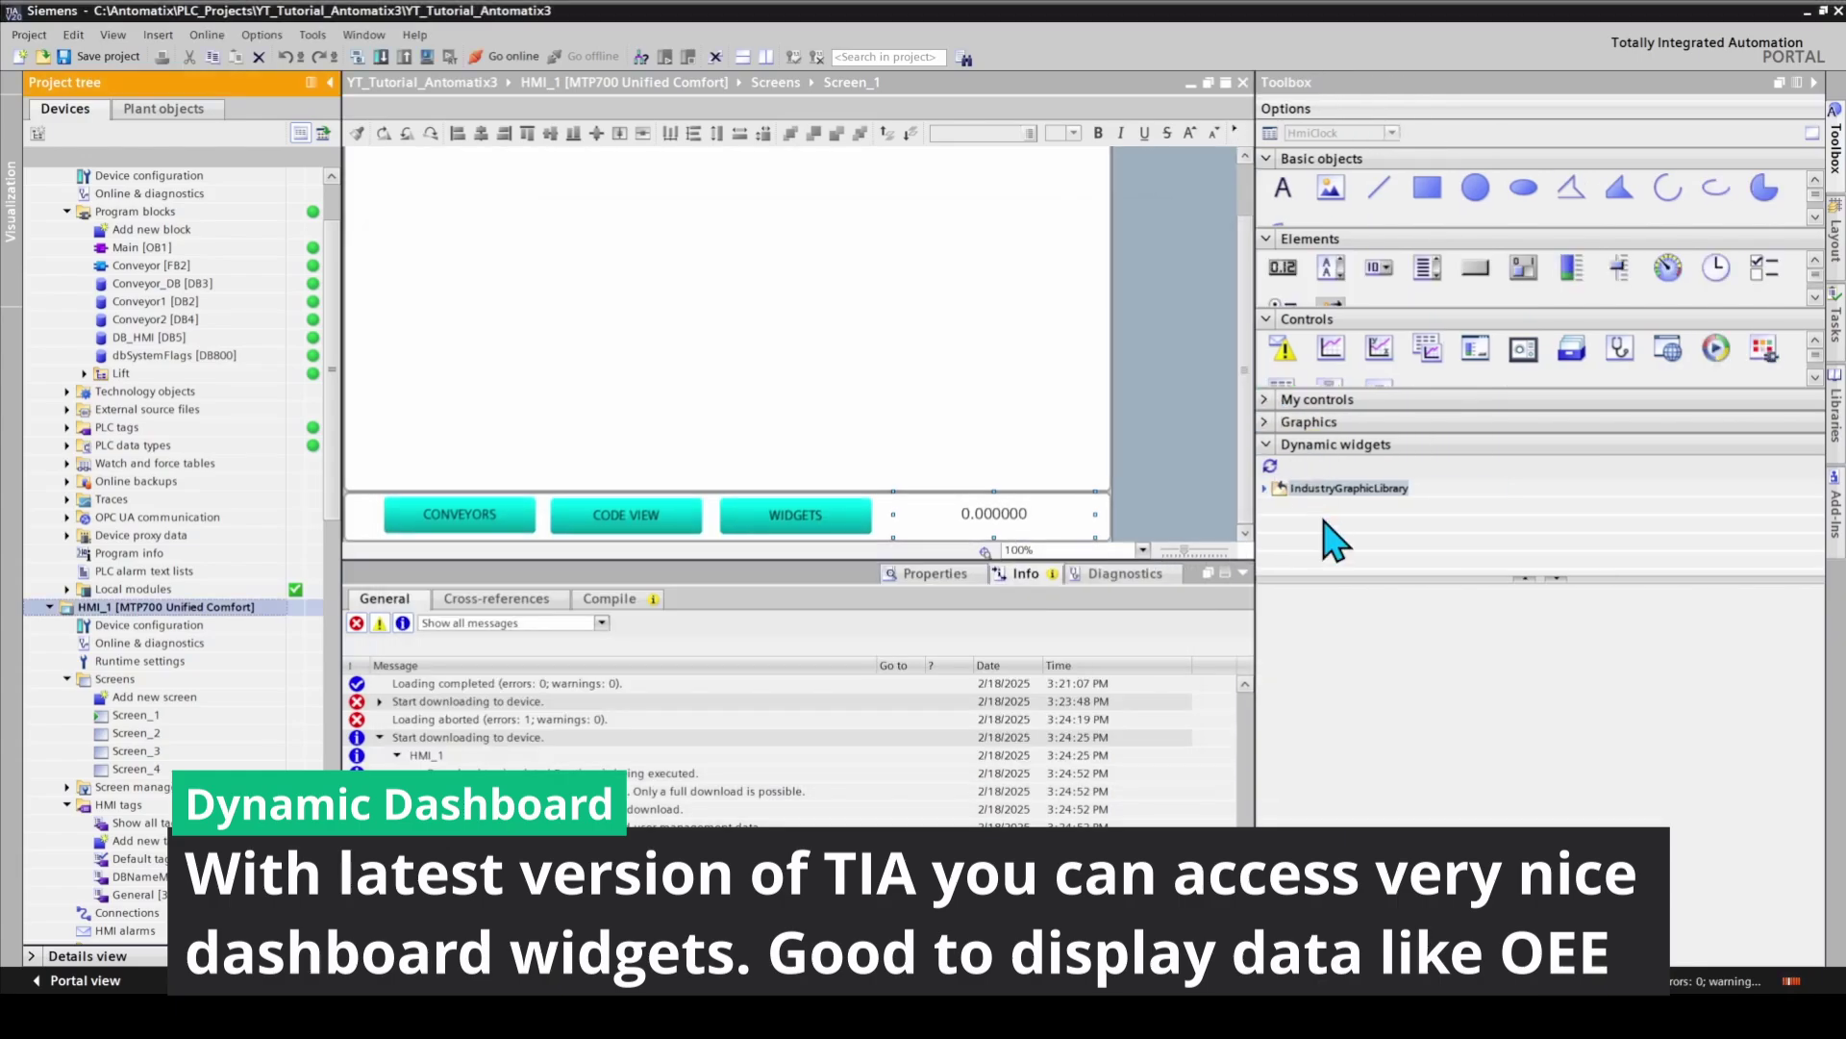
left_click(1269, 491)
left_click_drag(1393, 578, 1394, 825)
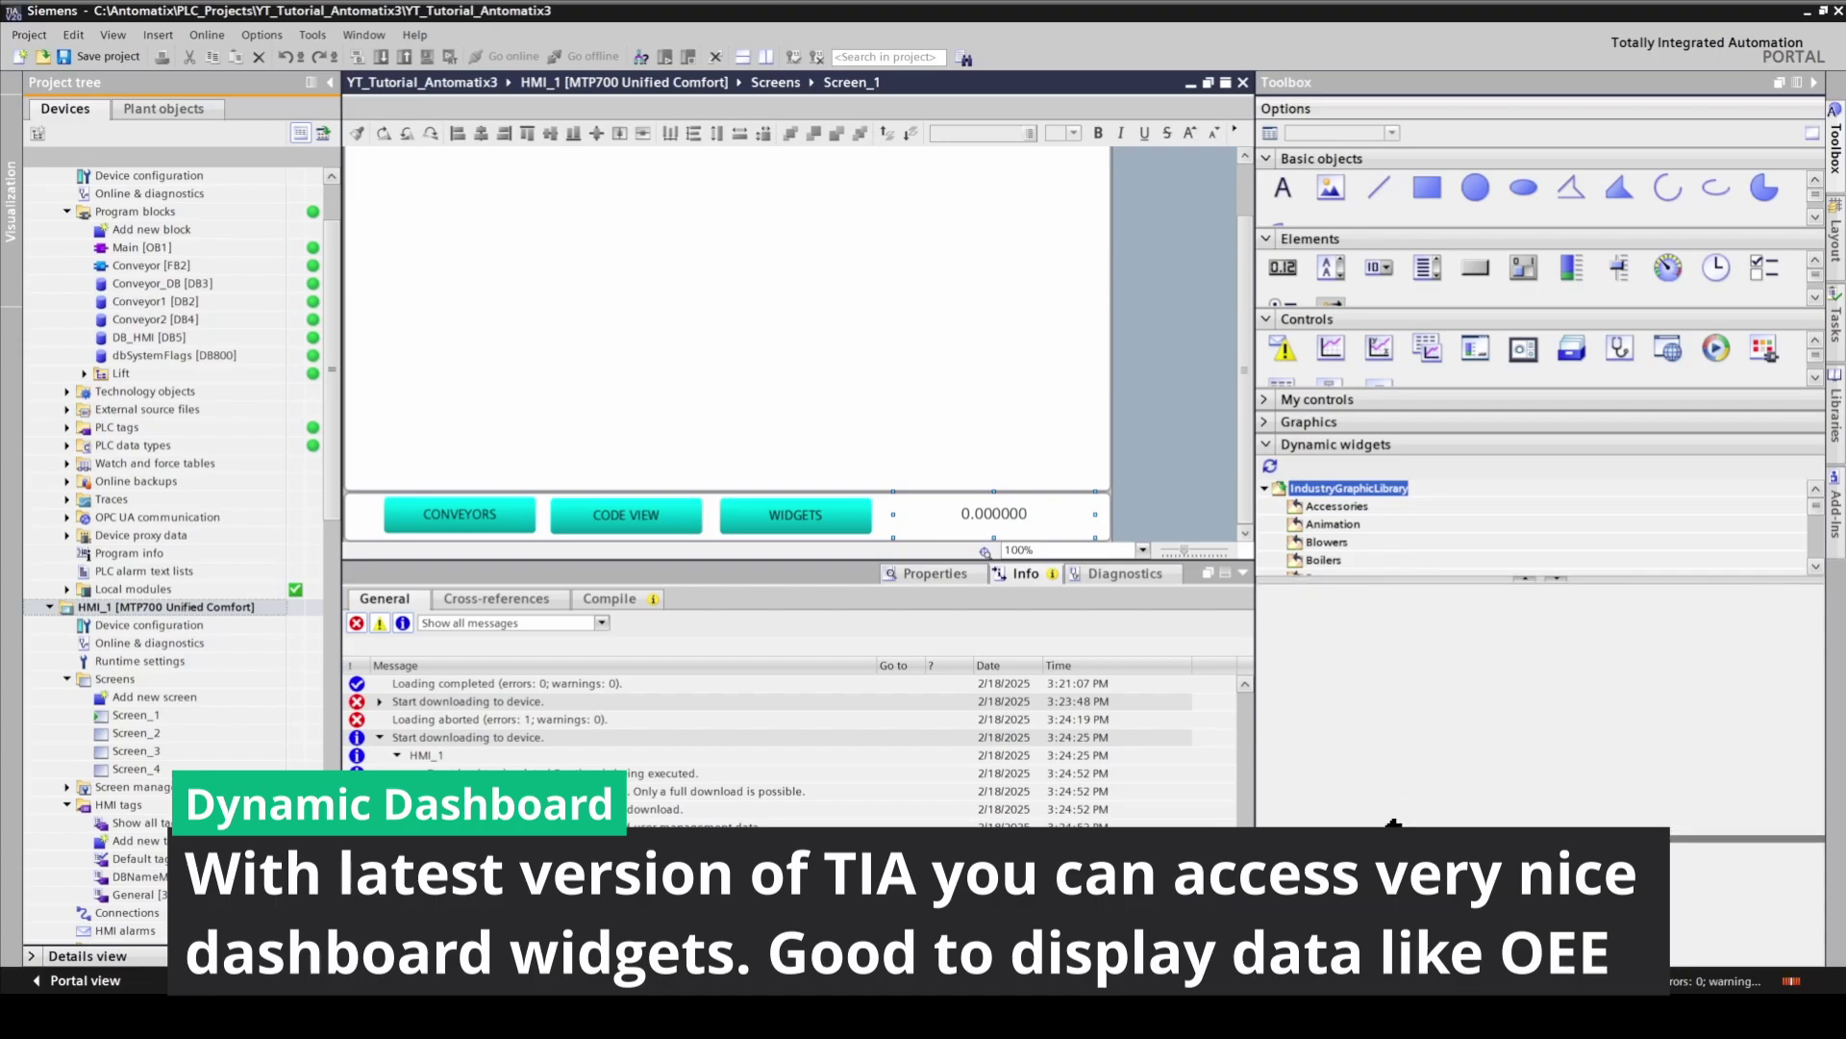
left_click(1397, 703)
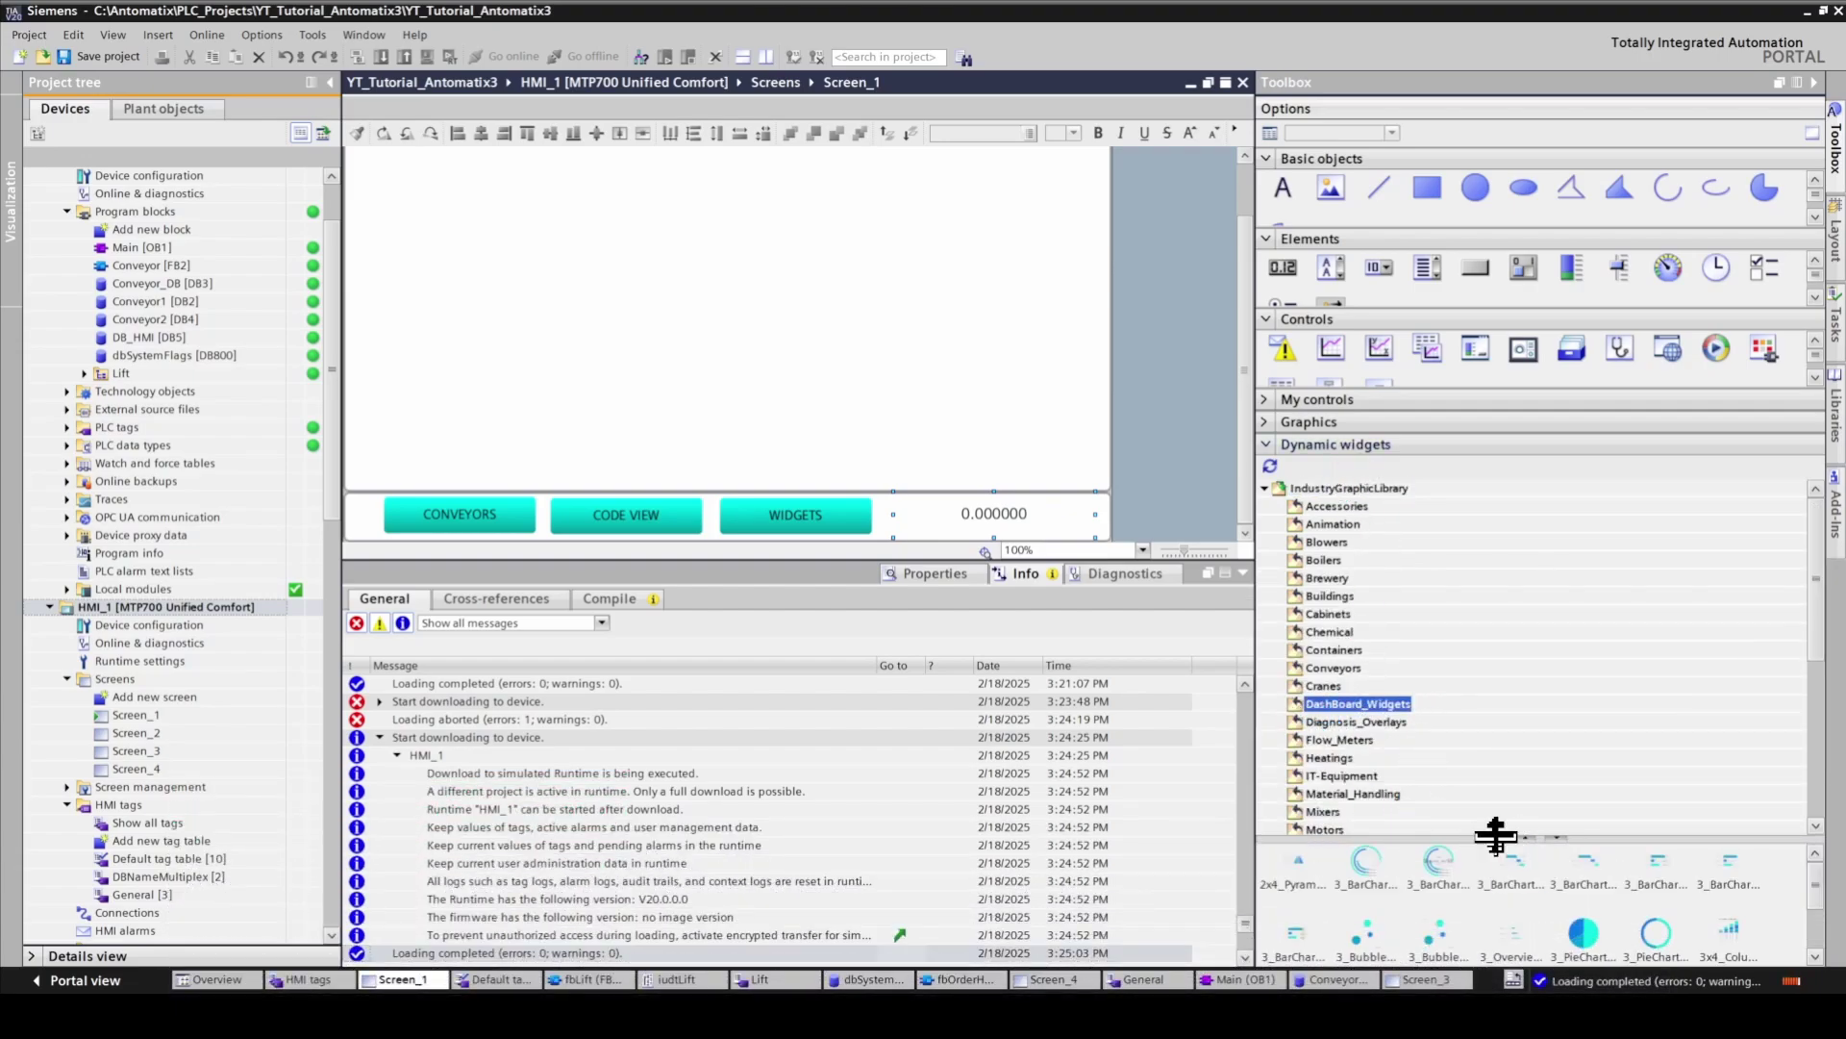
left_click_drag(1495, 836, 1496, 590)
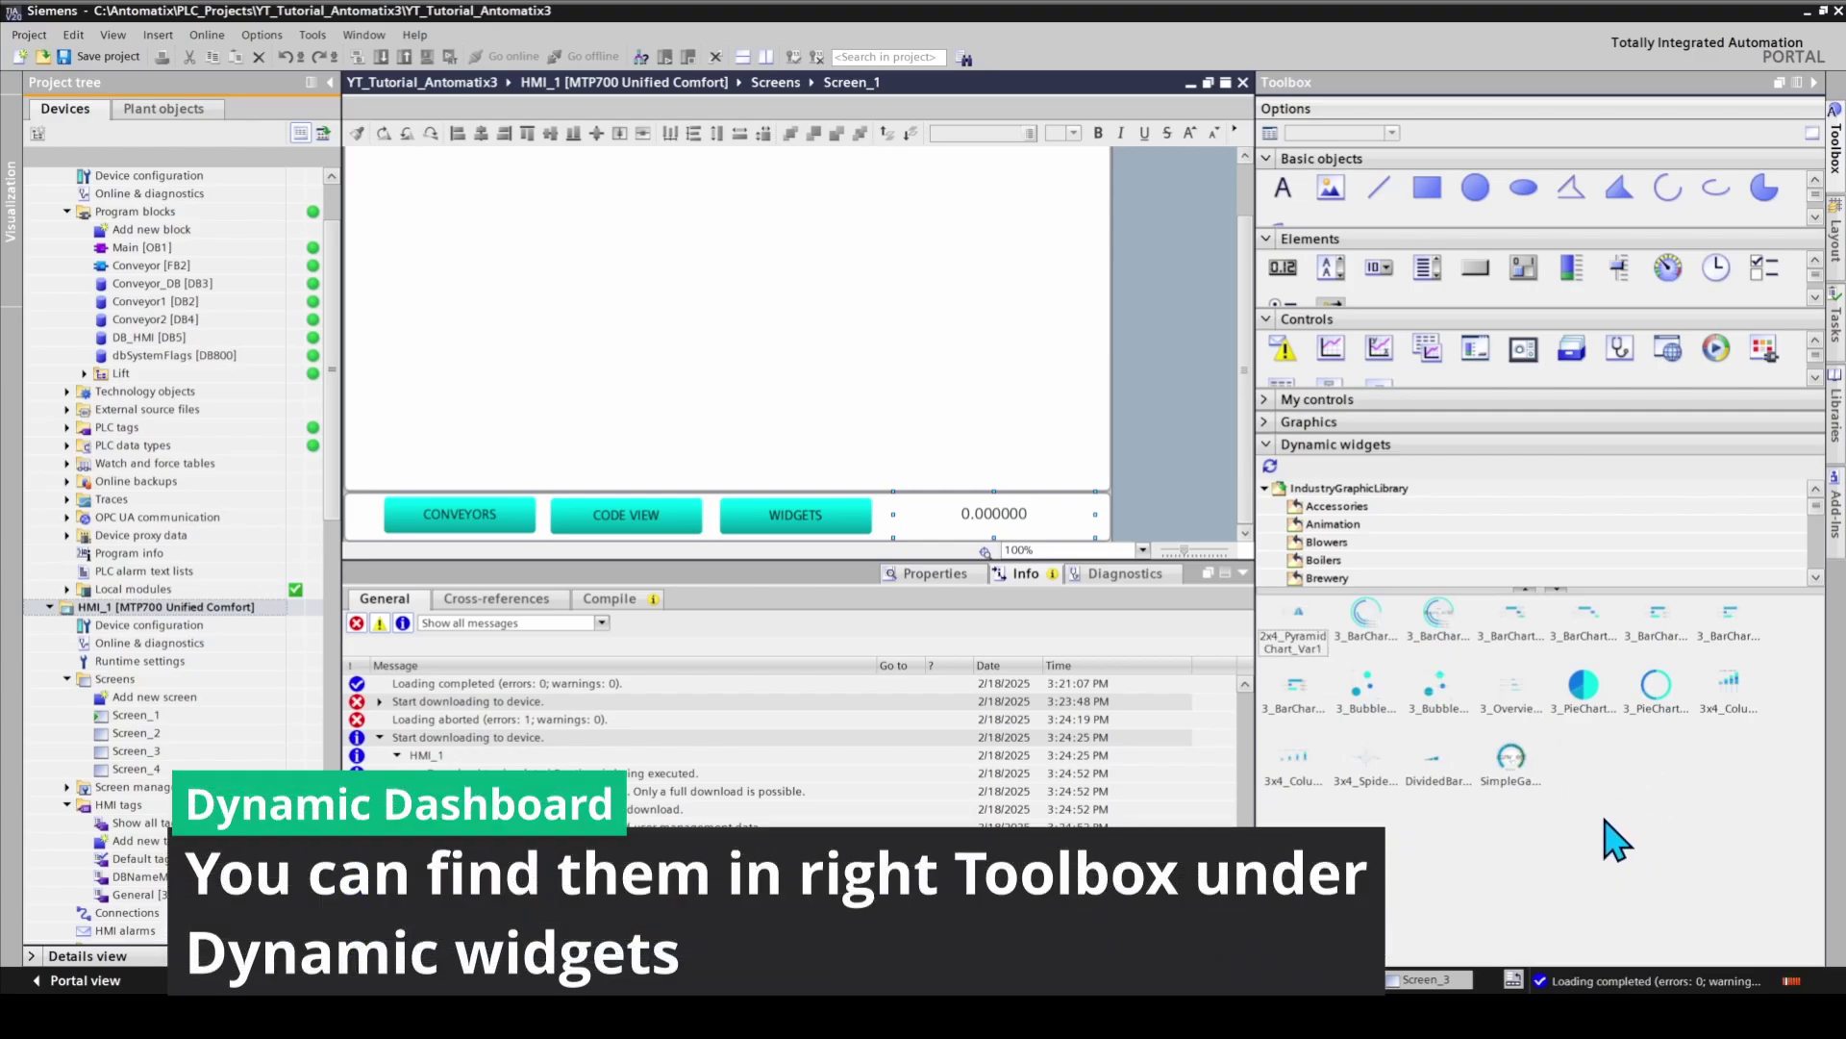
Place a 3x4 column chart widget and a 3x4 spider chart widget side by side on Screen_1
left_click(1370, 635)
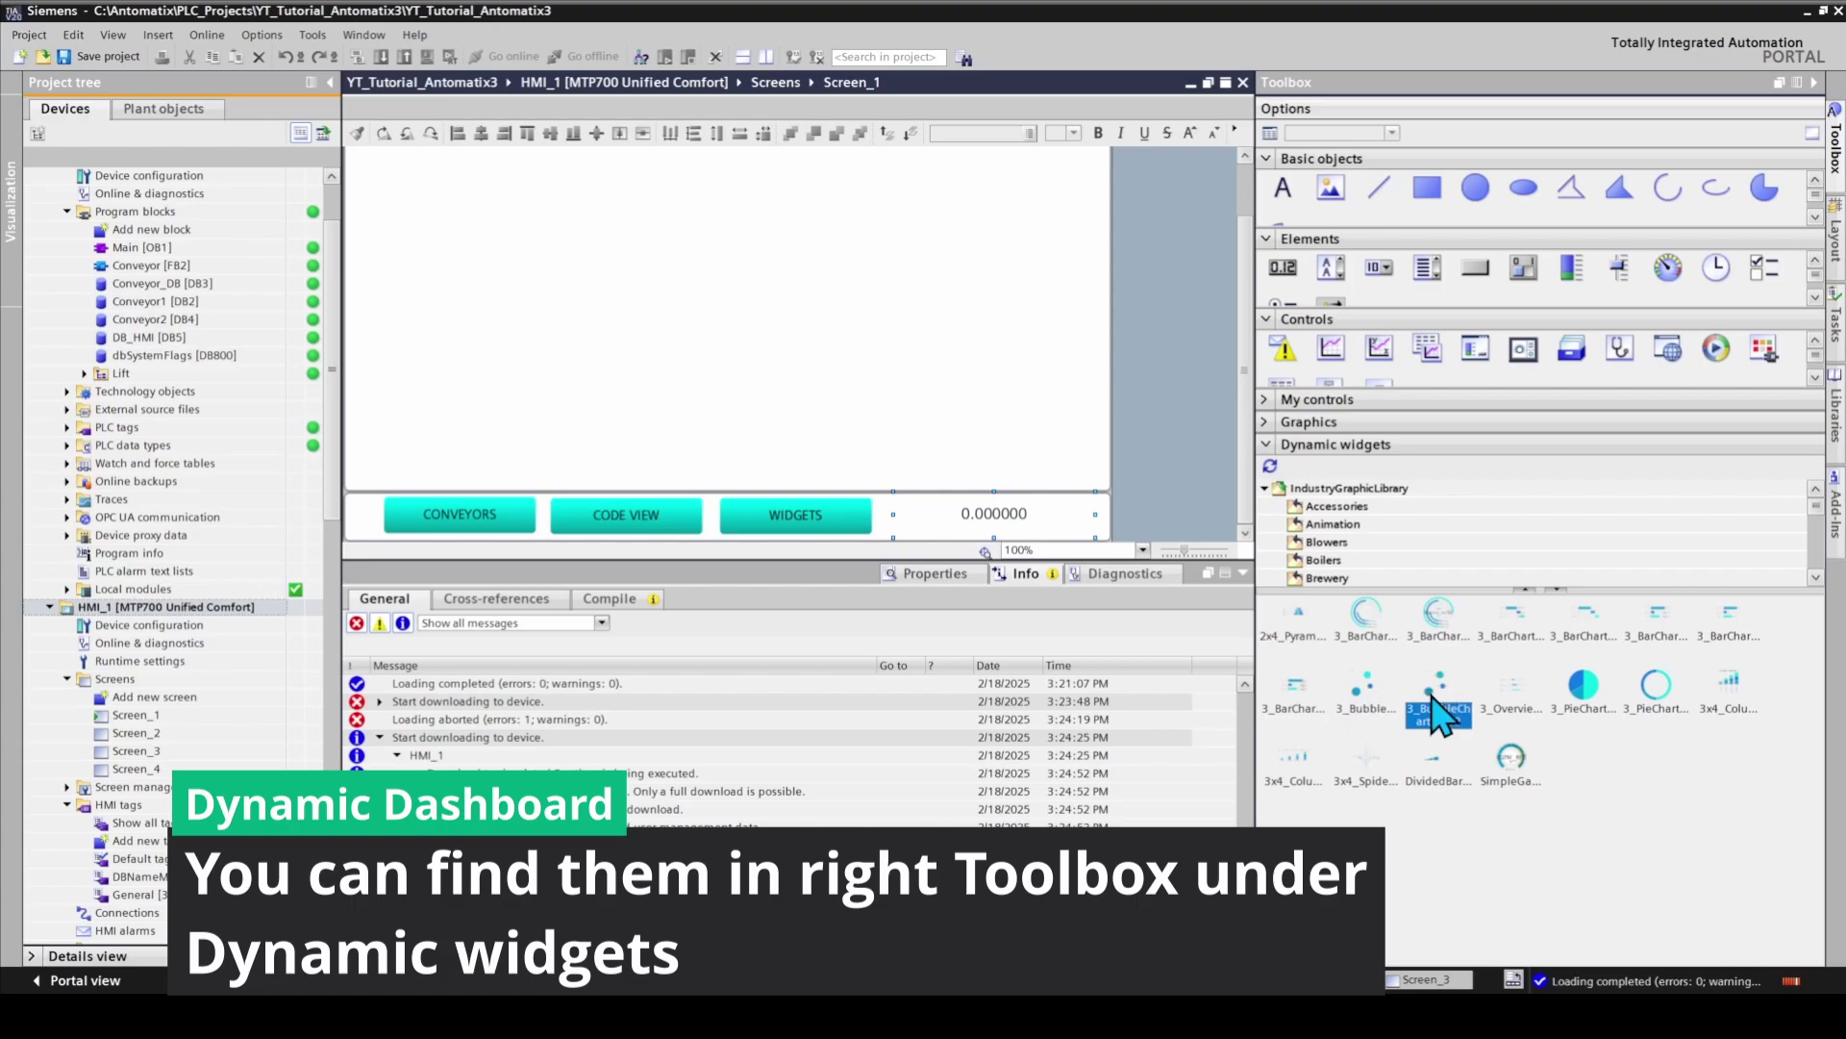
left_click_drag(1736, 717, 753, 288)
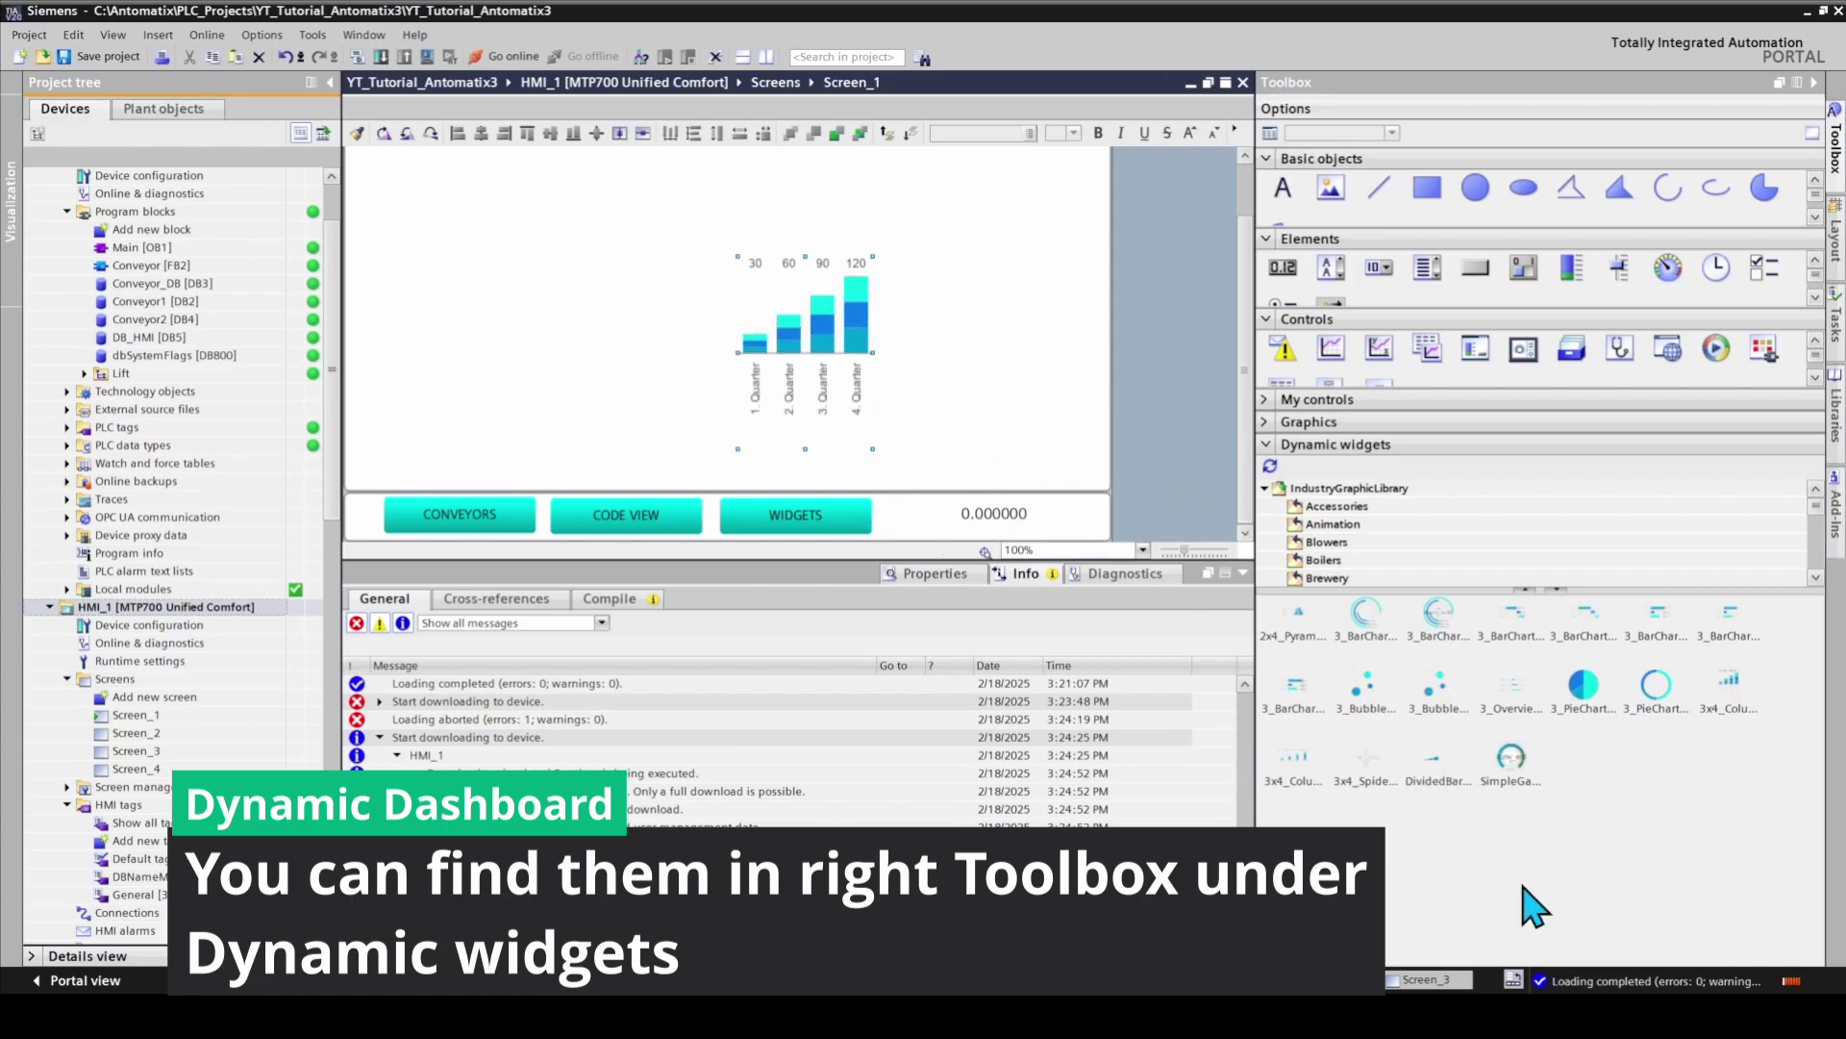
left_click_drag(1375, 784, 553, 270)
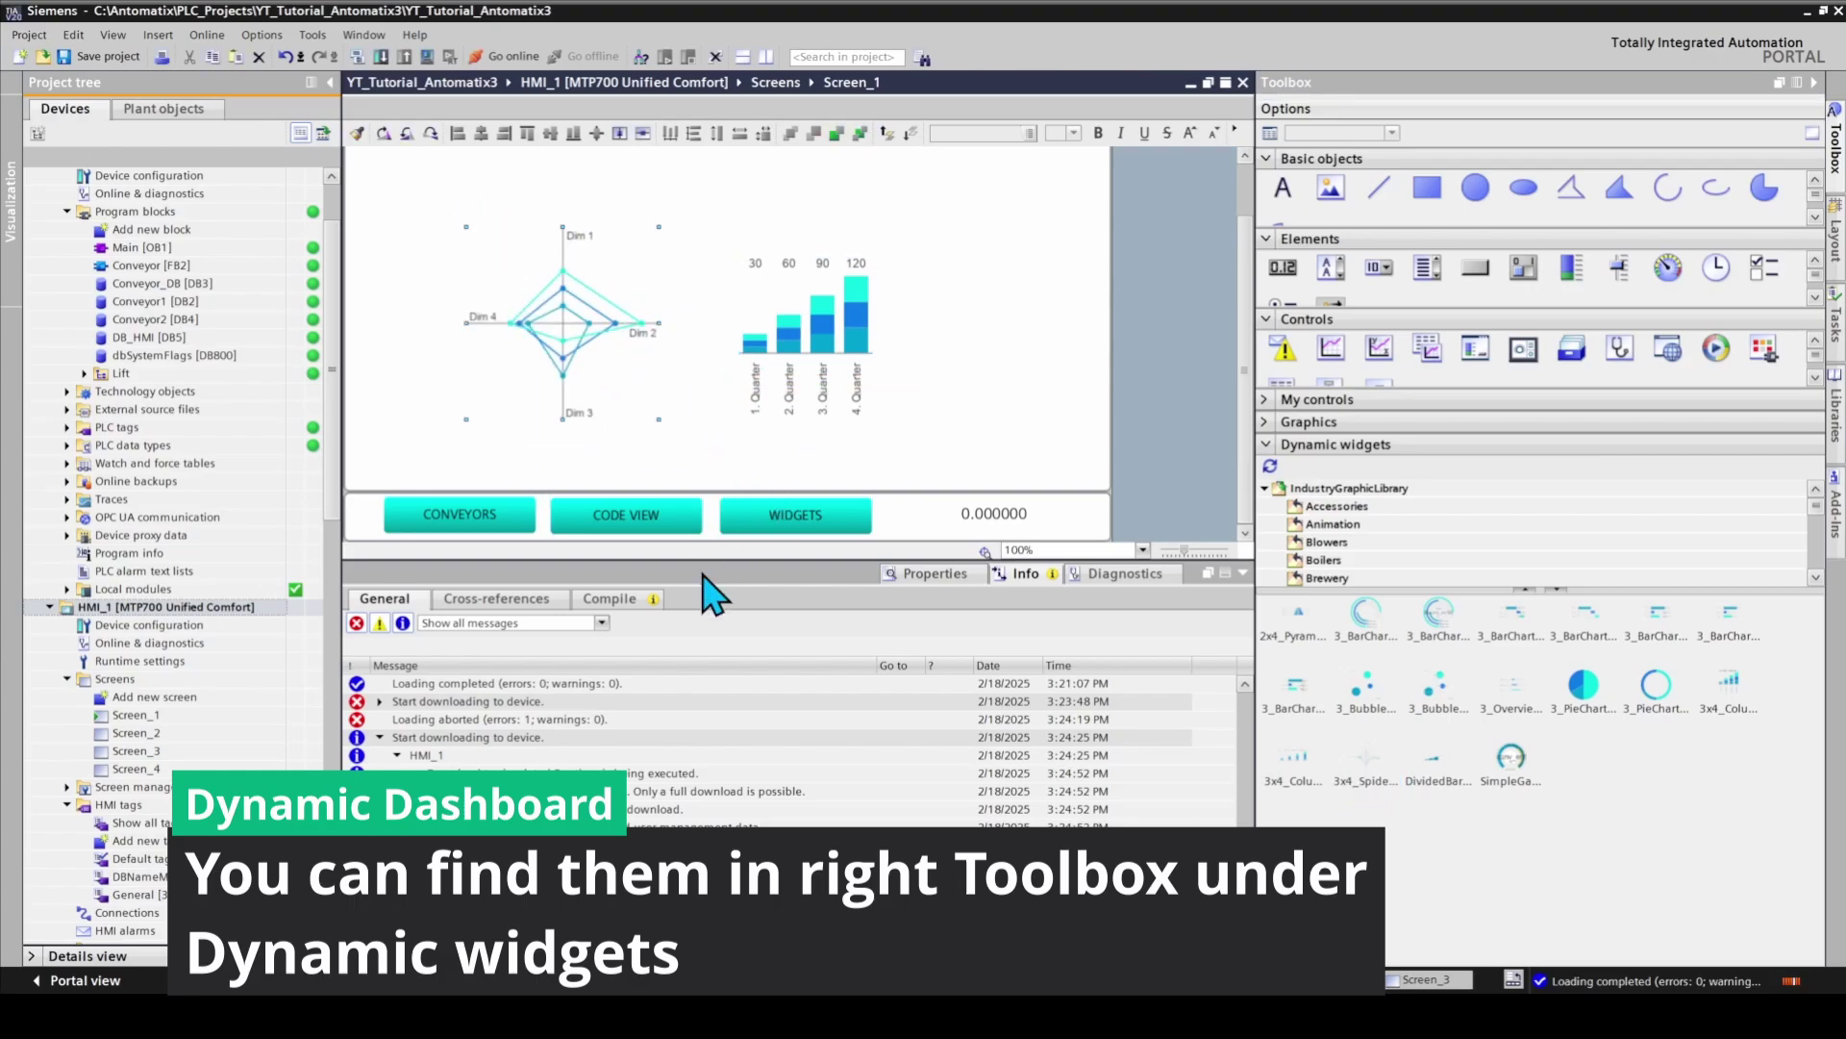
Set the spider chart widget's Text2 property to Data1
left_click(938, 577)
left_click_drag(820, 713, 824, 773)
left_click(584, 759)
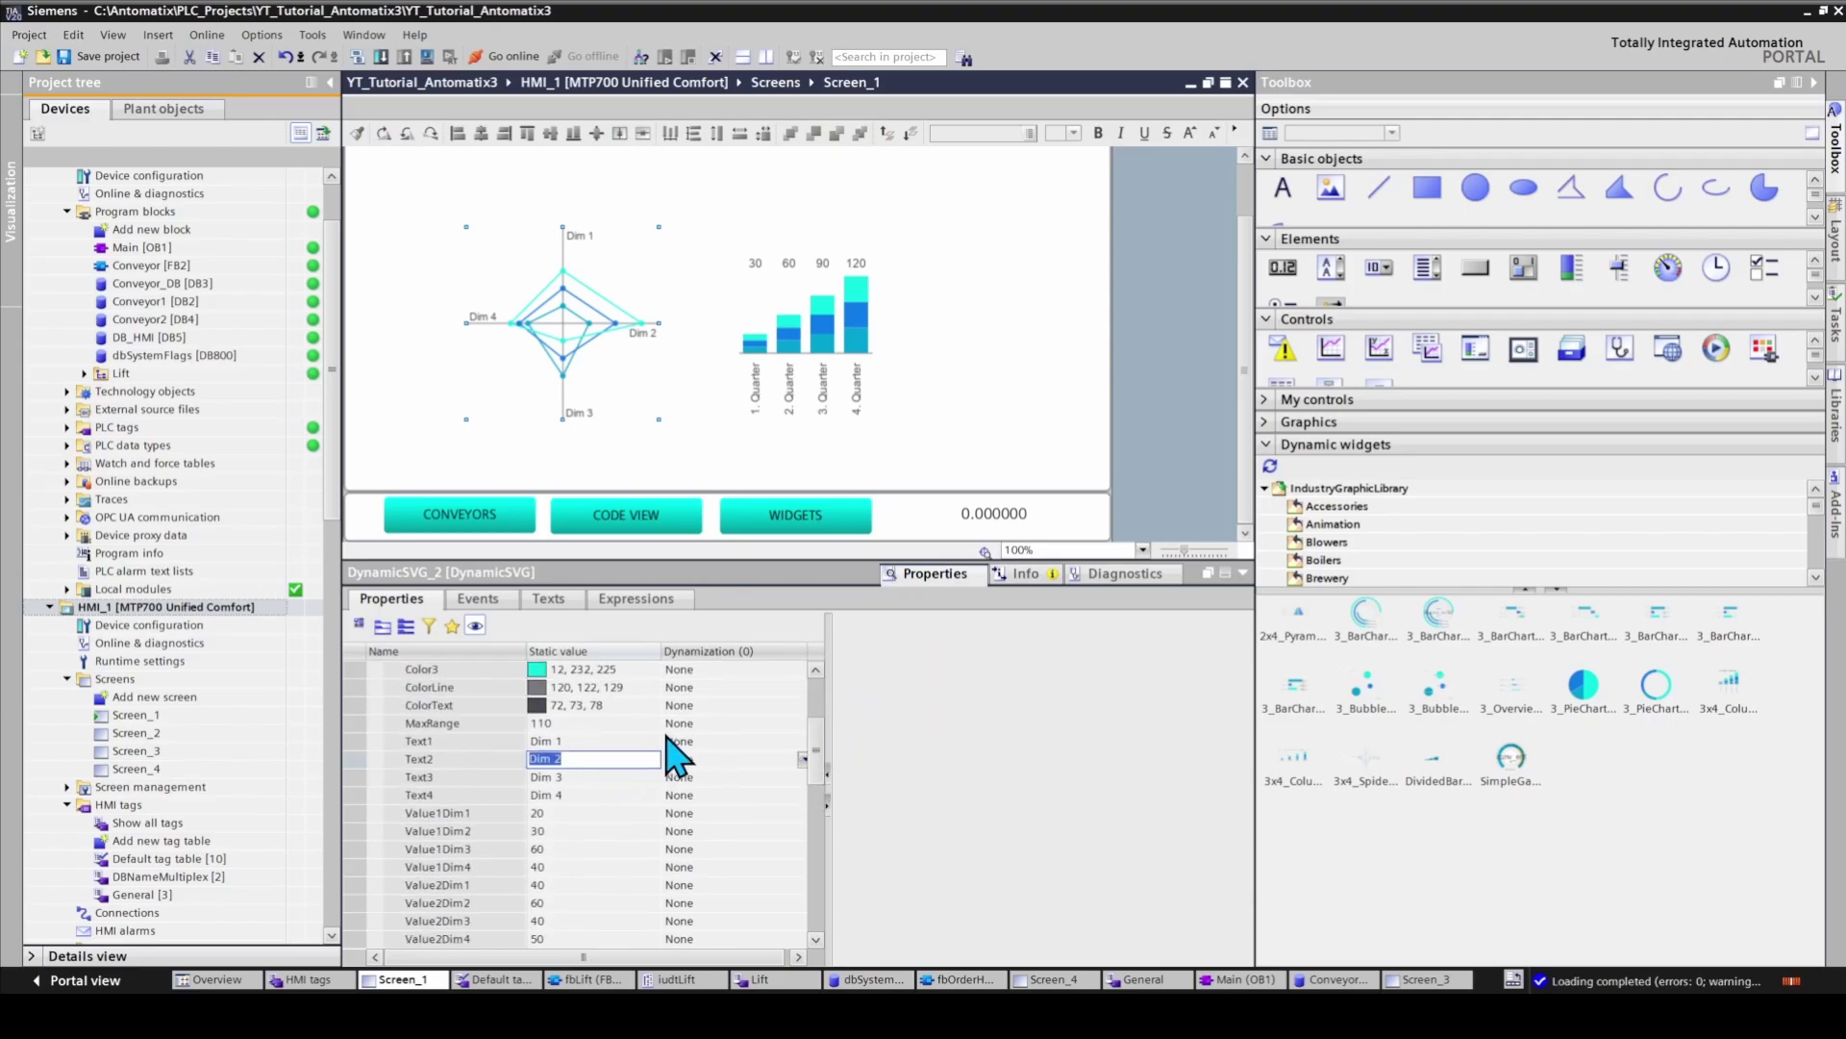
type("Data1")
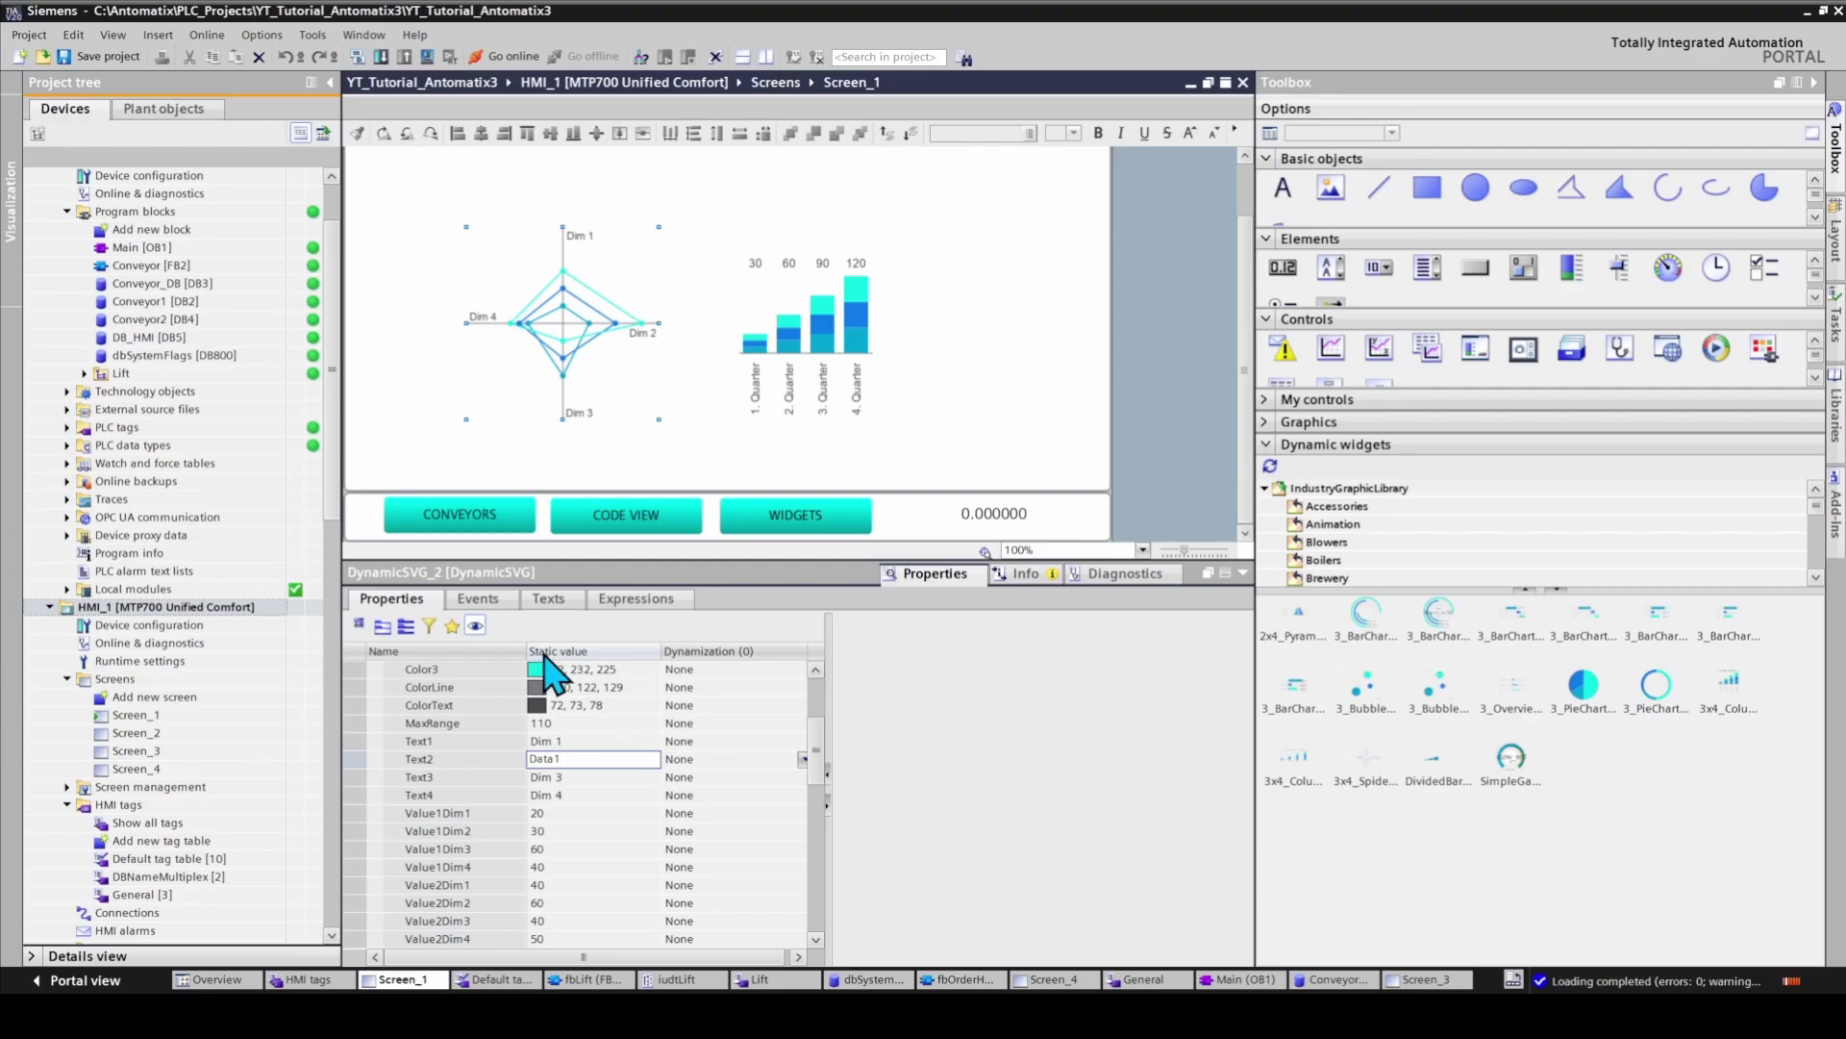
left_click(555, 745)
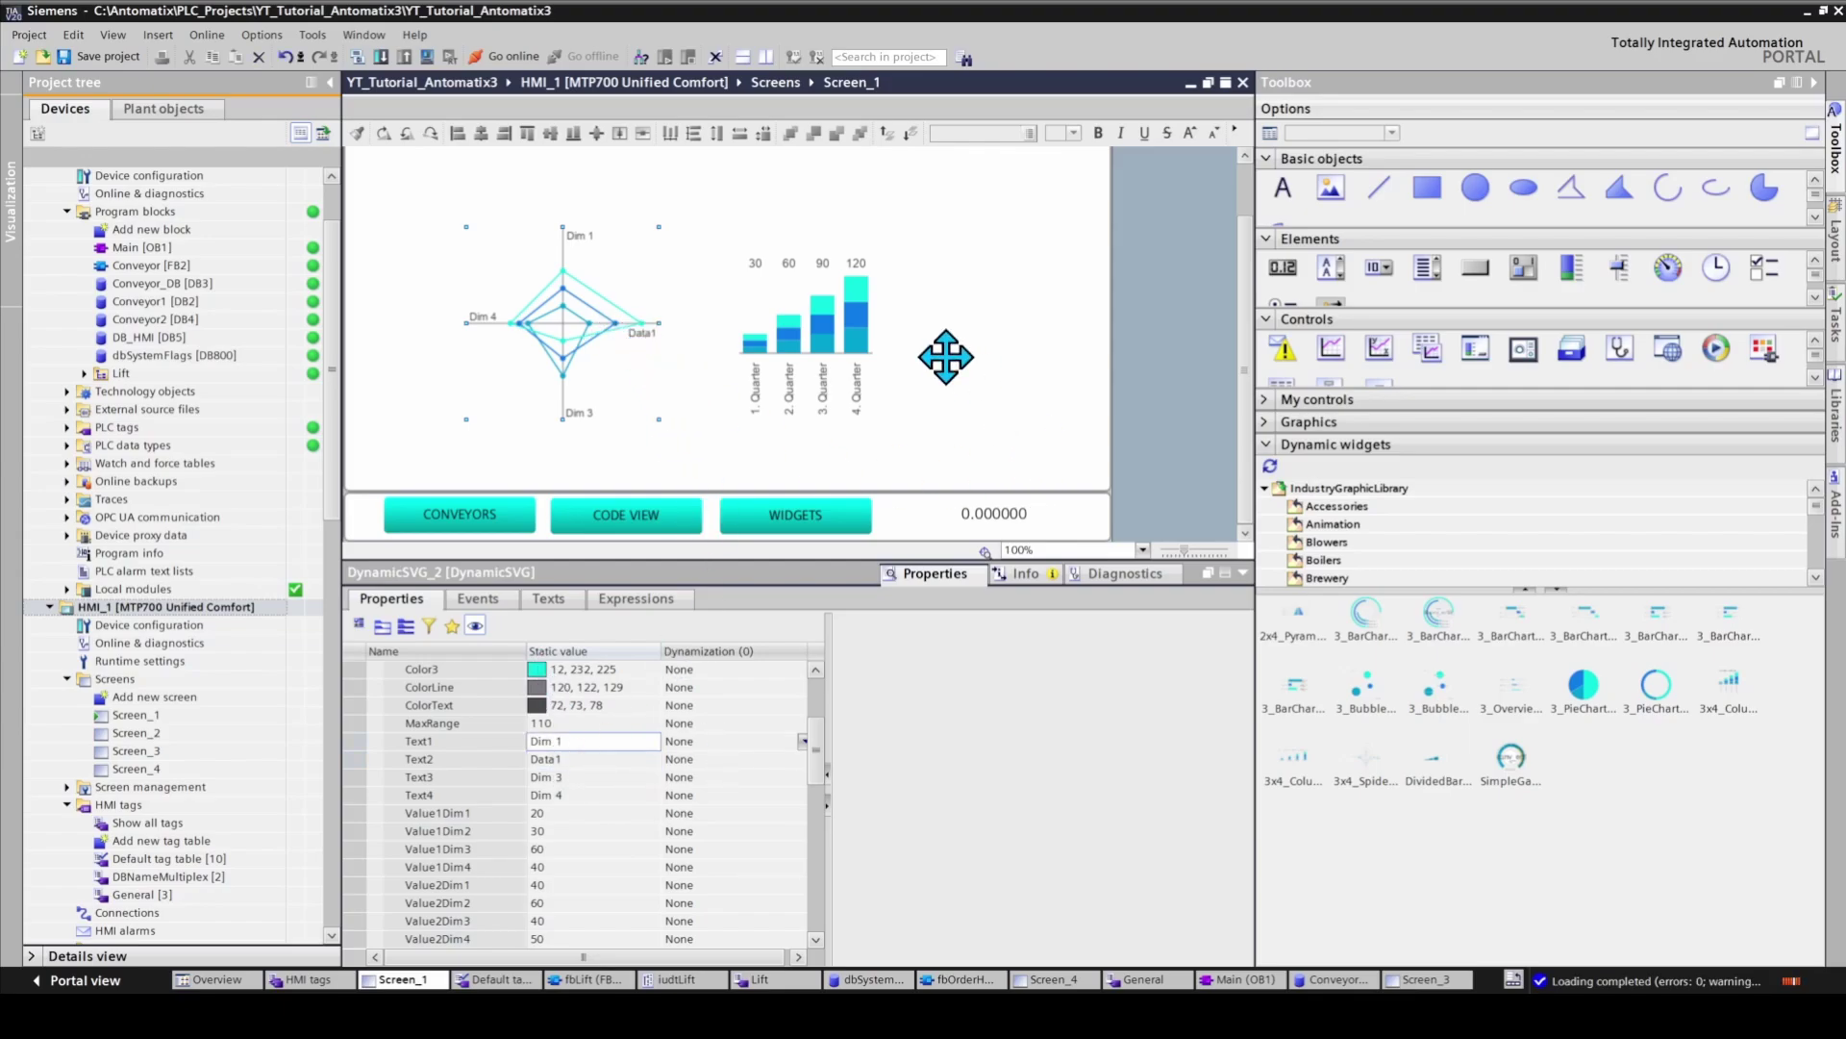